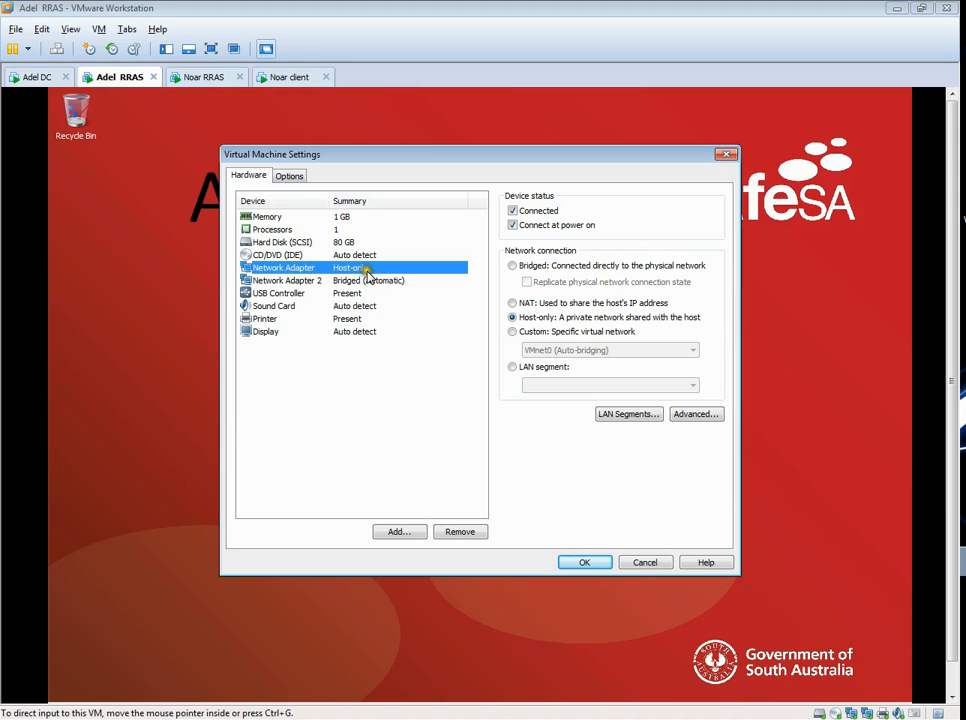
- Check the connection type of Network Adapter 2 on the Adel RRAS virtual machine and close its settings
left_click(287, 281)
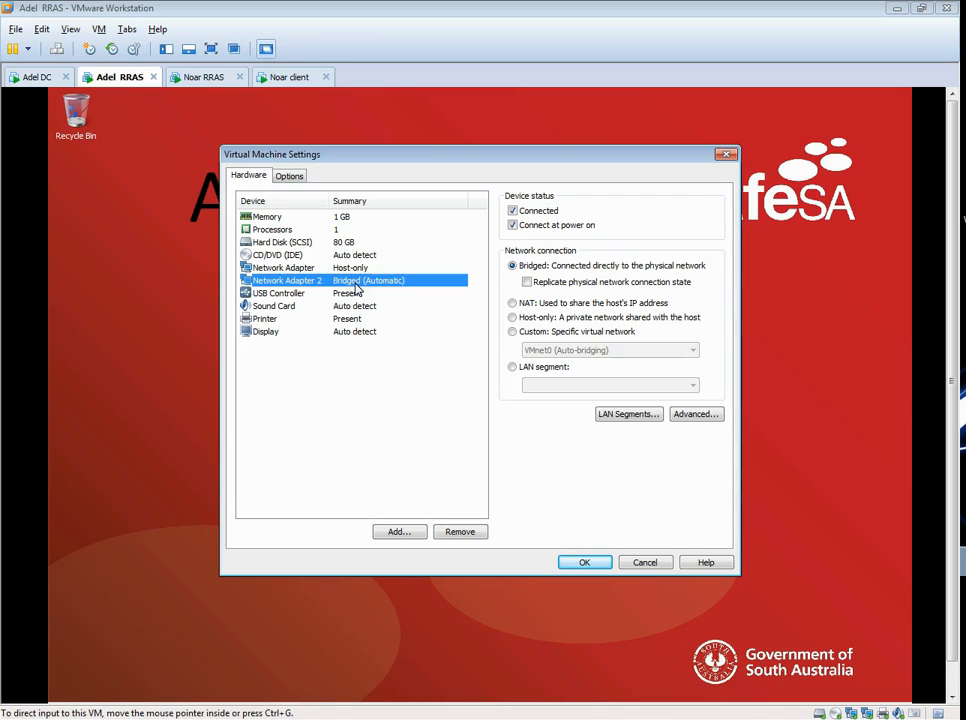
left_click(583, 564)
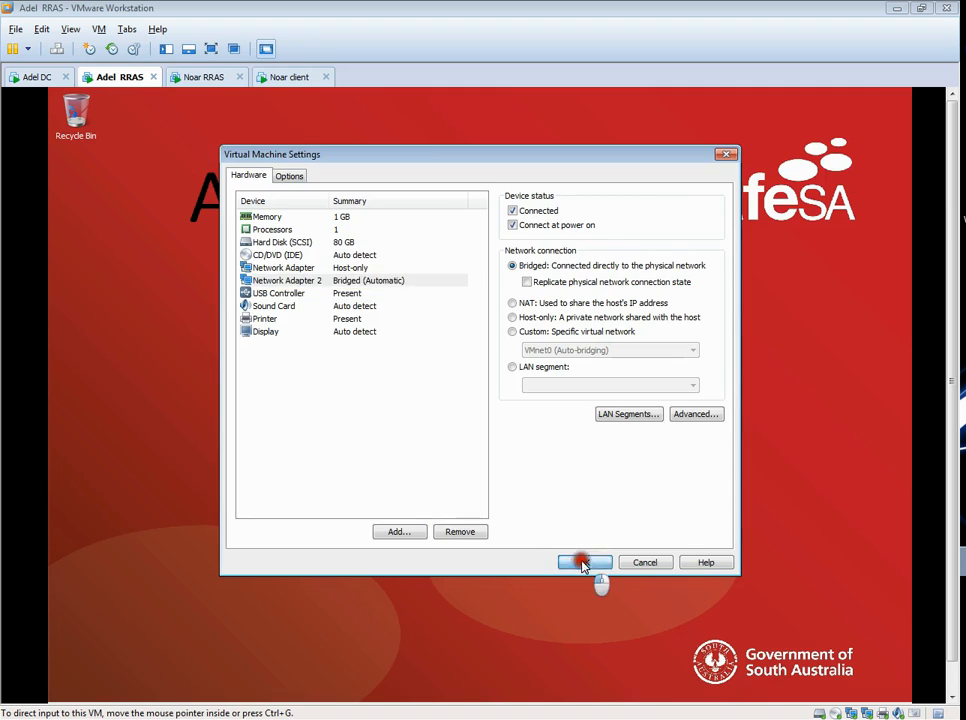
- Inspect the network connection types of both network adapters in the Noar RRAS virtual machine's settings
left_click(211, 79)
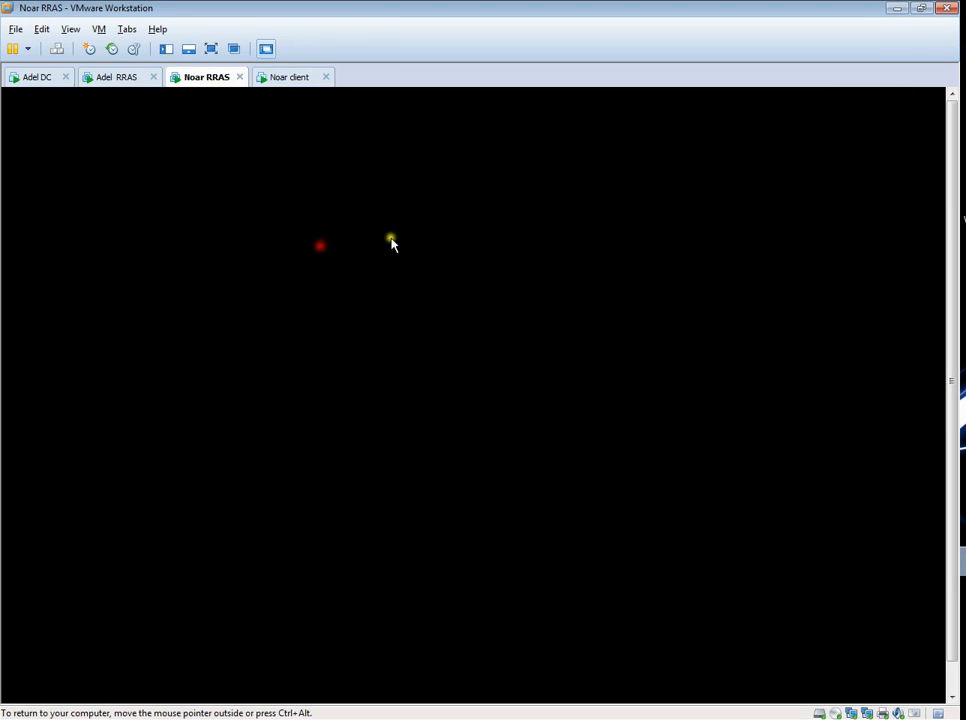
left_click(394, 245)
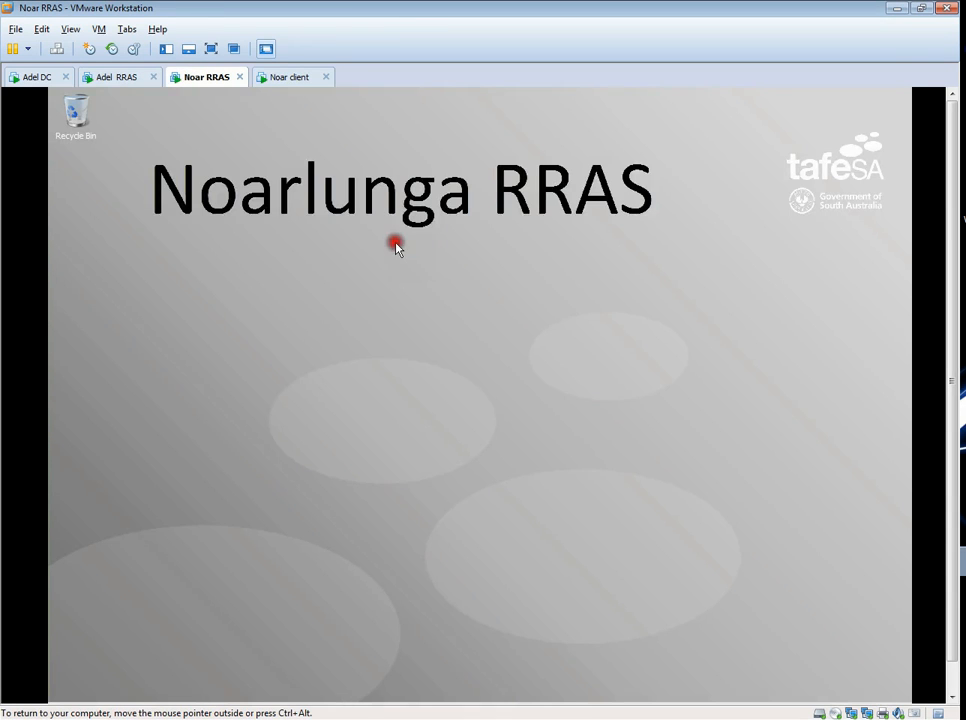
left_click(102, 30)
left_click(184, 245)
left_click(279, 268)
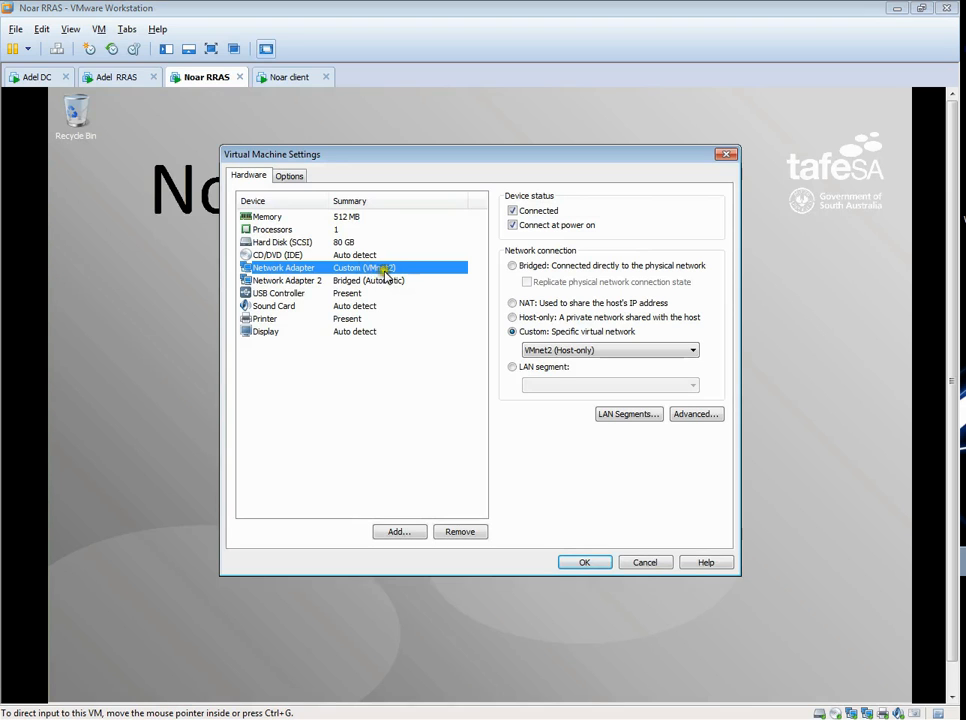
left_click(334, 280)
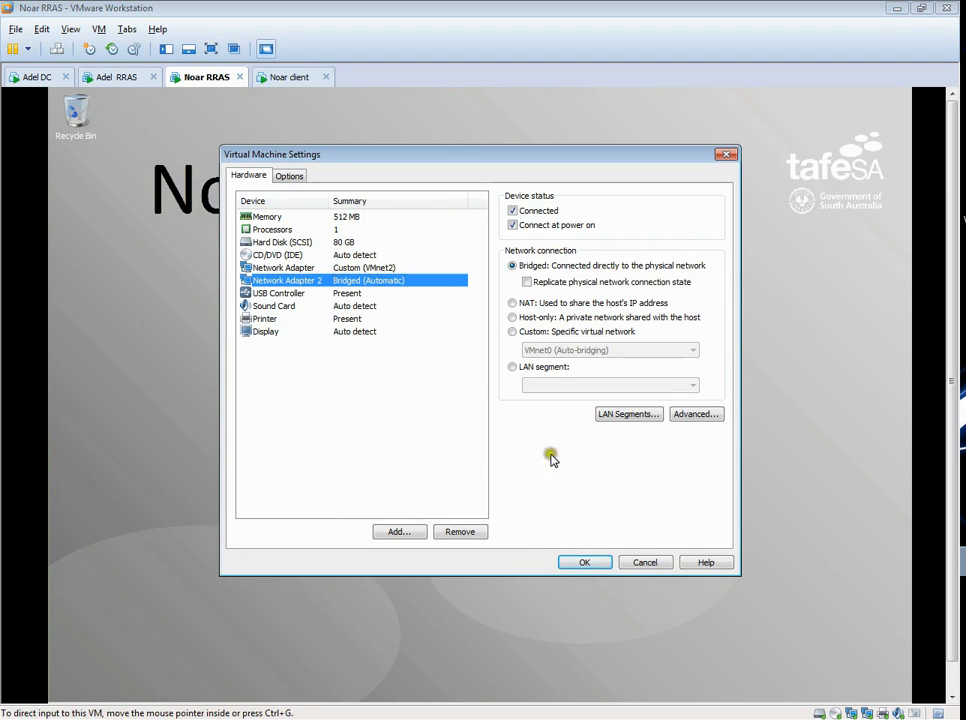
left_click(599, 563)
left_click(114, 78)
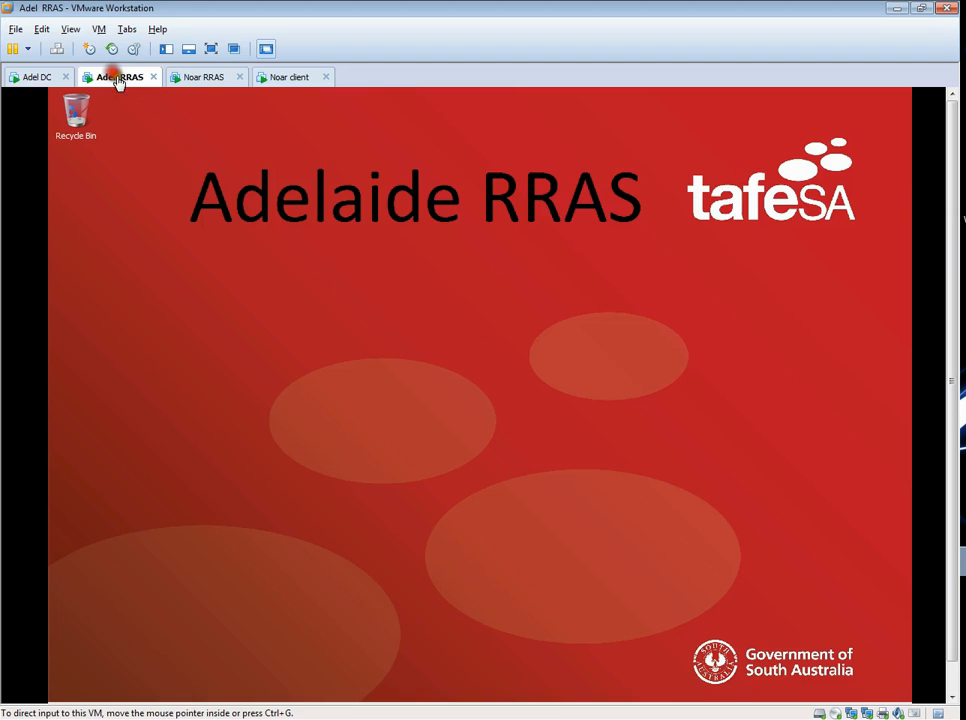
left_click_drag(950, 324, 875, 445)
left_click(68, 687)
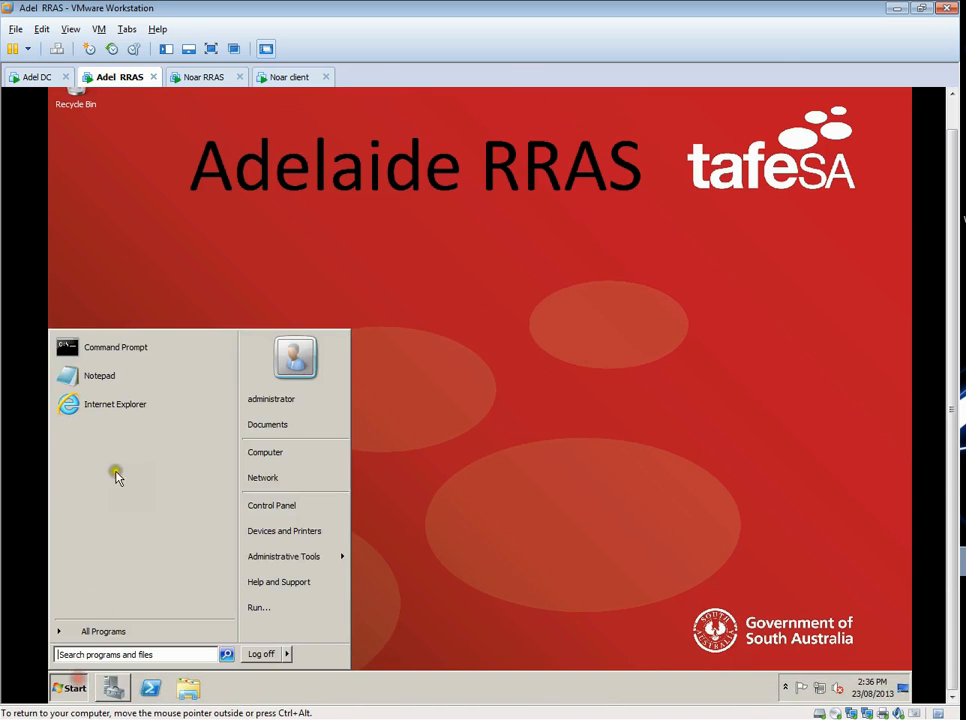
left_click(140, 348)
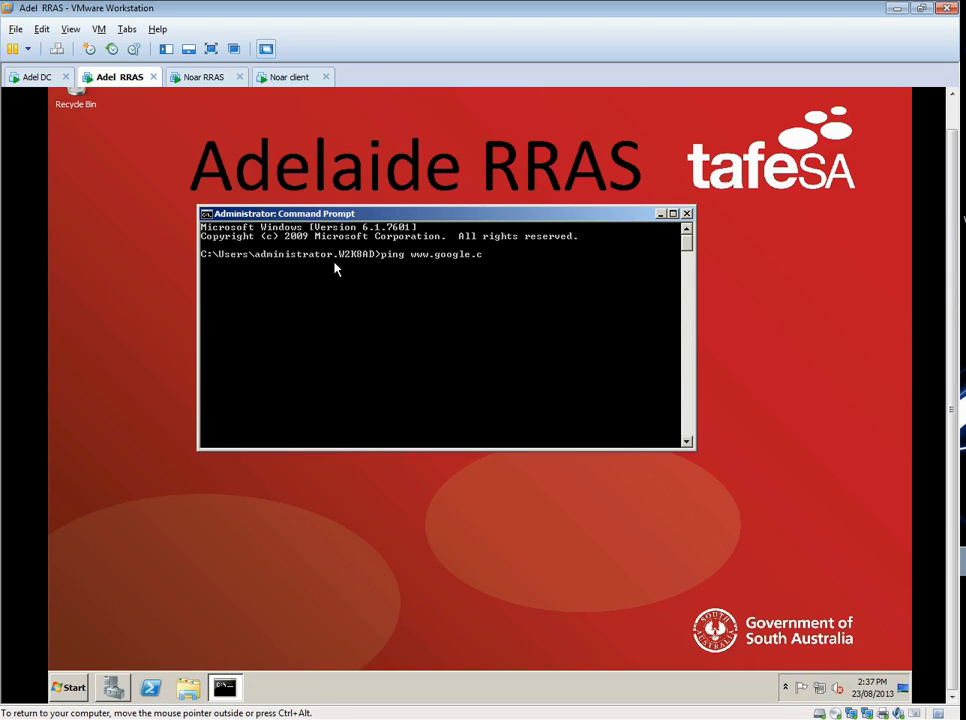
key("Return")
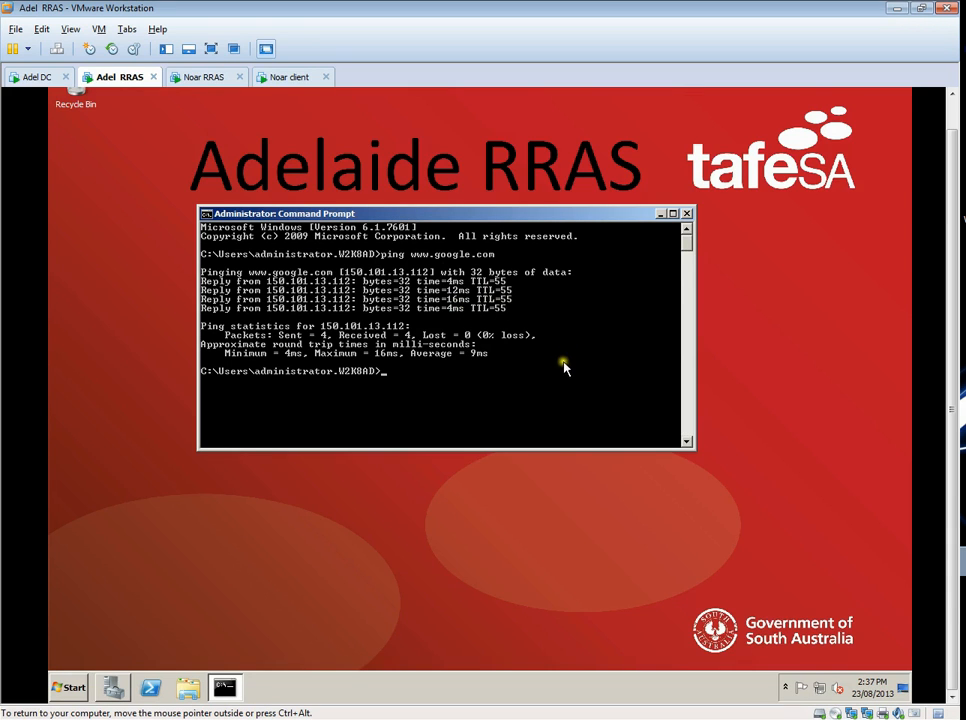
left_click(660, 213)
left_click(196, 77)
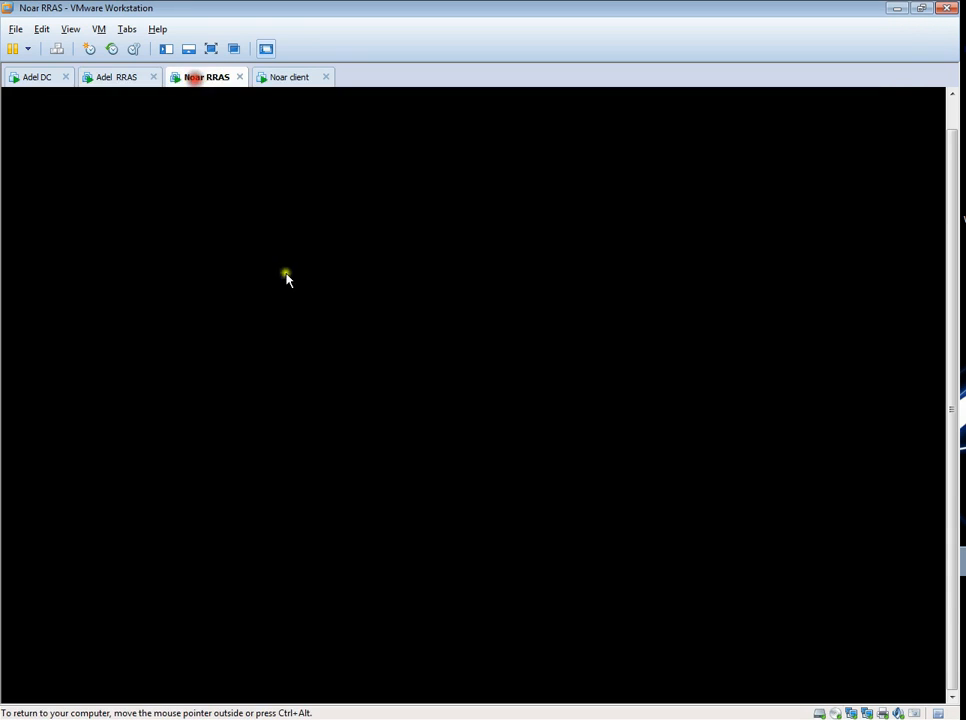
left_click(66, 687)
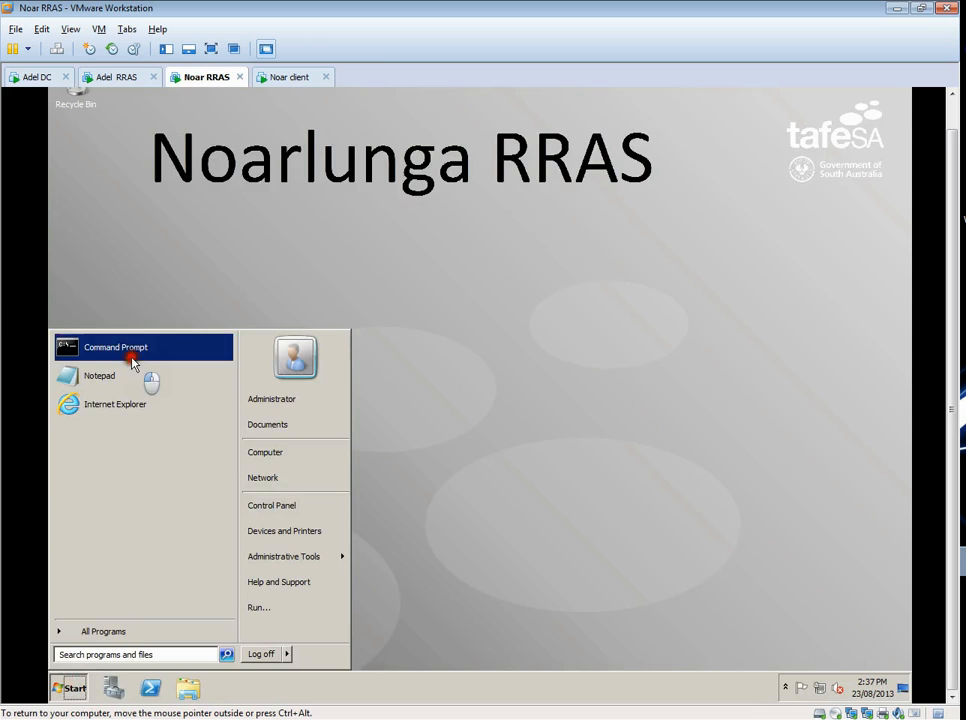
left_click(133, 362)
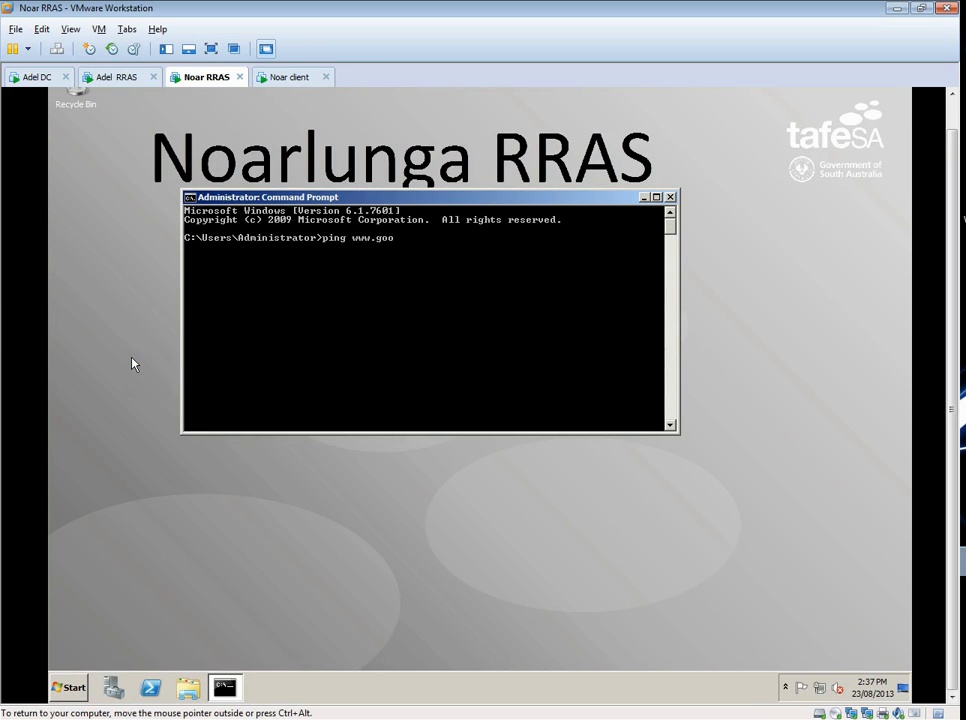
type("ping www.google.com")
key("Return")
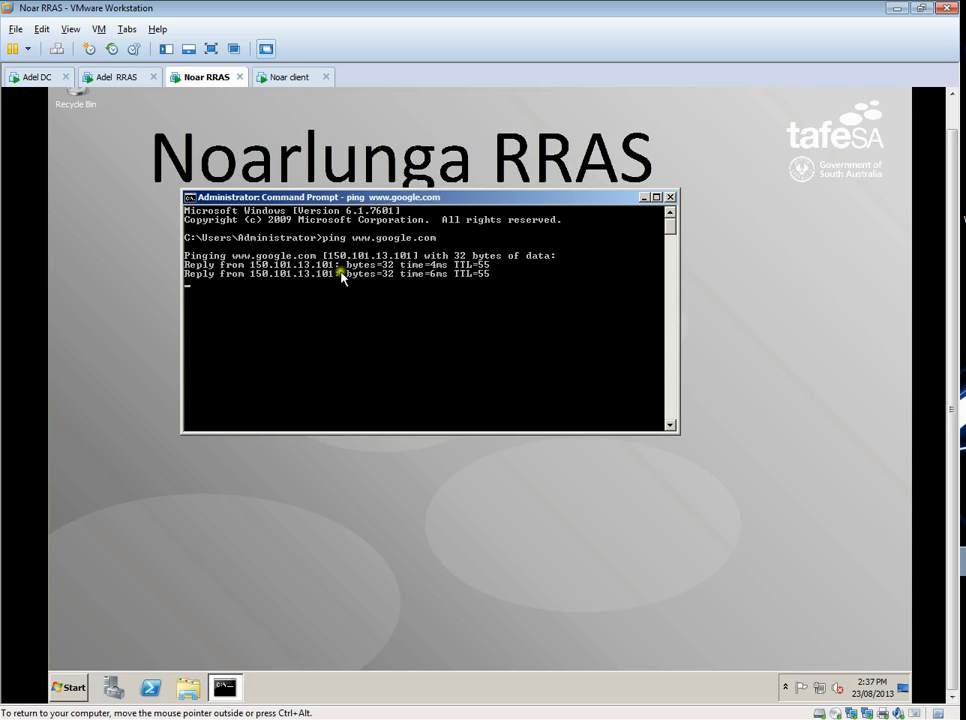
left_click(668, 197)
- Switch to the Adel DC machine, open Active Directory Users and Computers and expand the w2k8ad.local domain
left_click(39, 80)
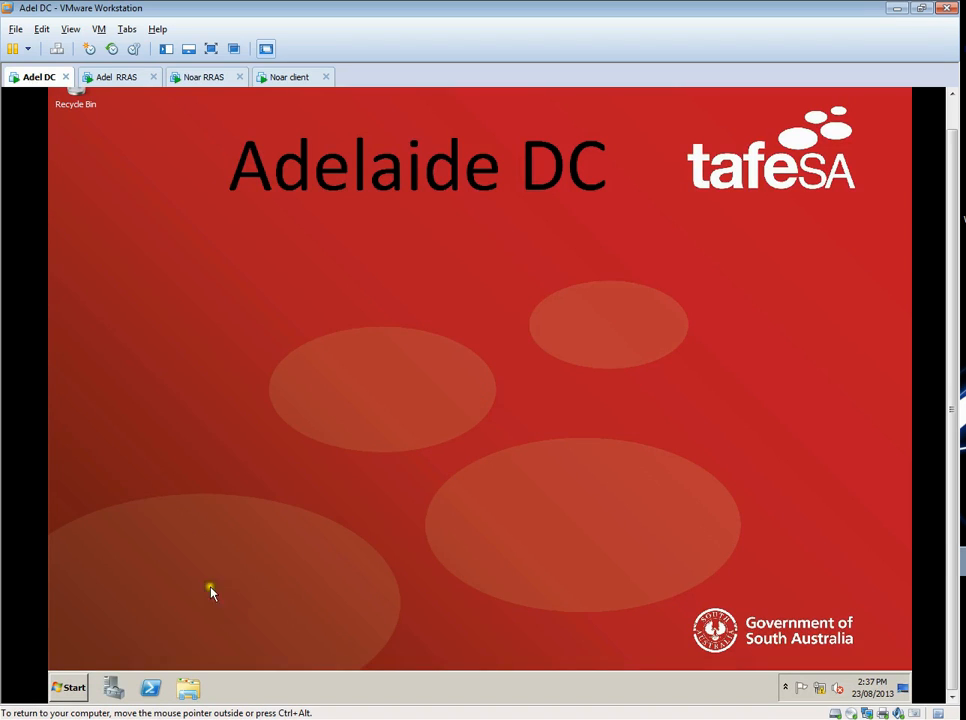
left_click(71, 685)
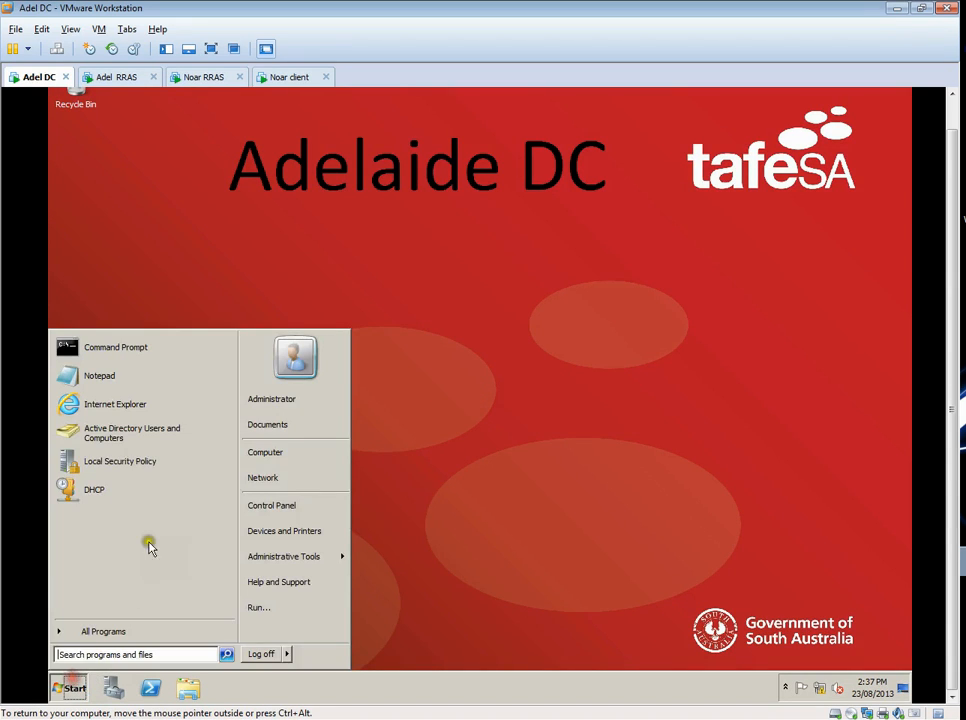
left_click(160, 436)
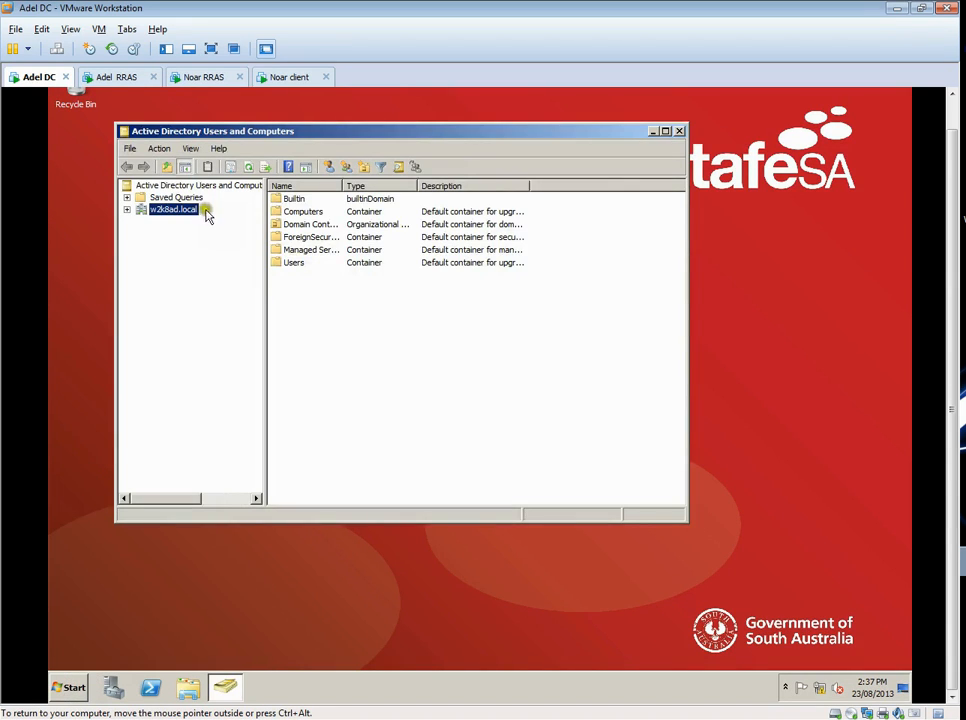
left_click(127, 209)
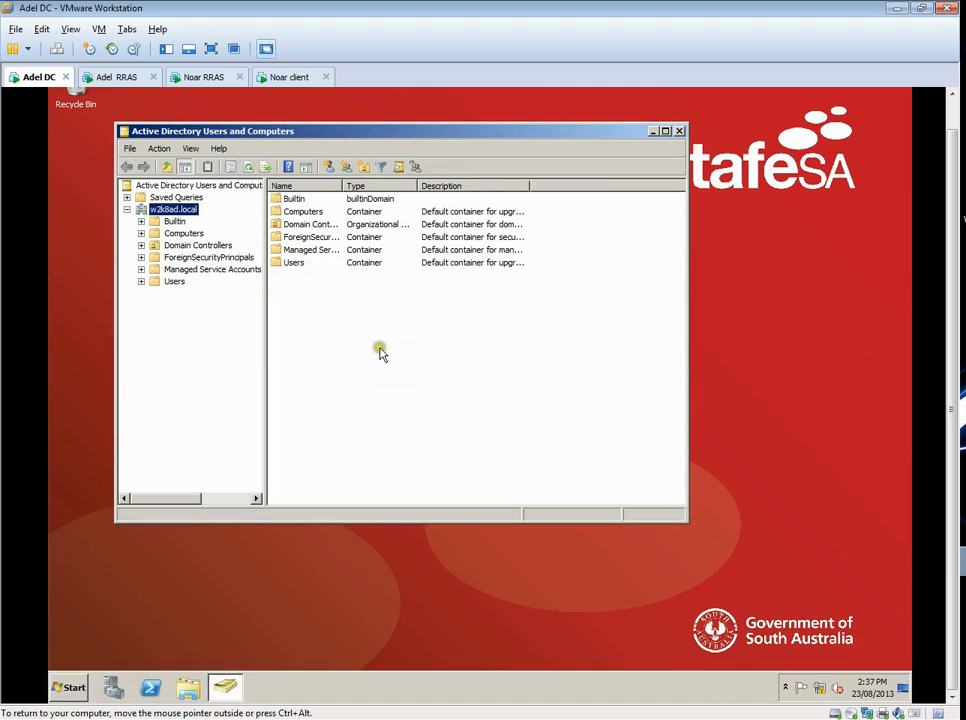
- Create an organizational unit named Lecturers in w2k8ad.local without protection from accidental deletion
left_click(365, 172)
left_click(281, 252)
left_click(282, 228)
type("Lecturers")
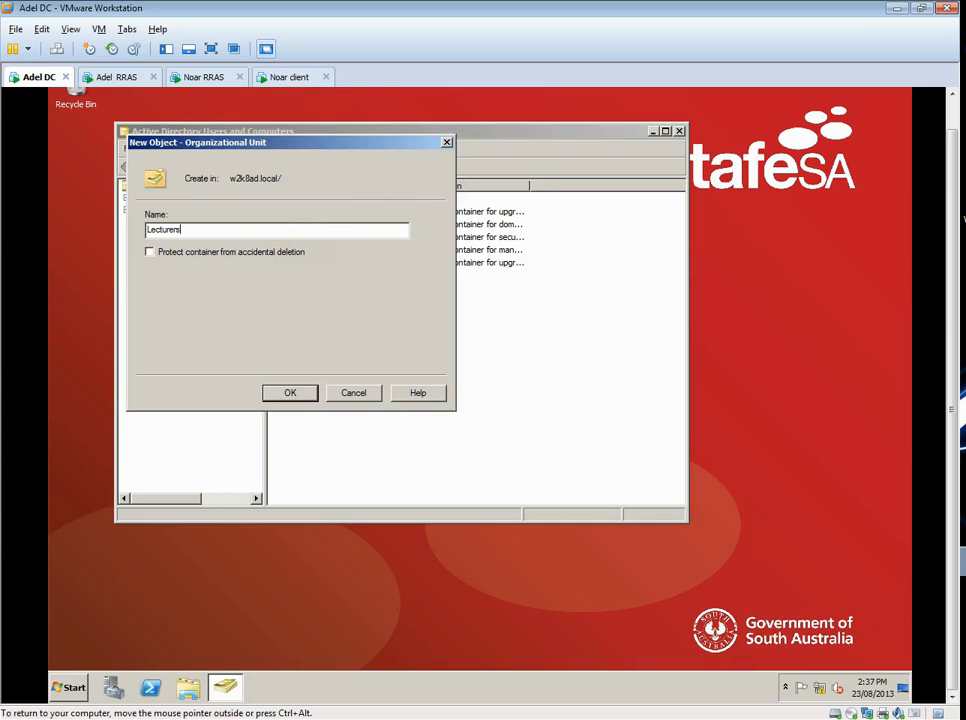
left_click(290, 392)
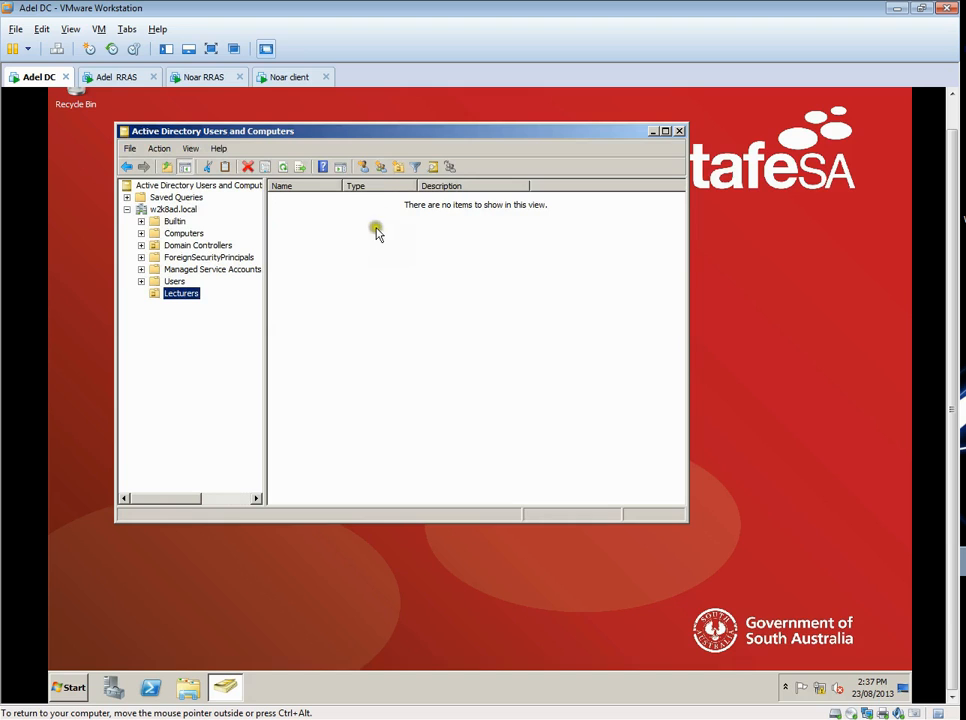
- Set up a new user in the Lecturers unit, entering the lecturer's first name, last name and logon name
left_click(364, 168)
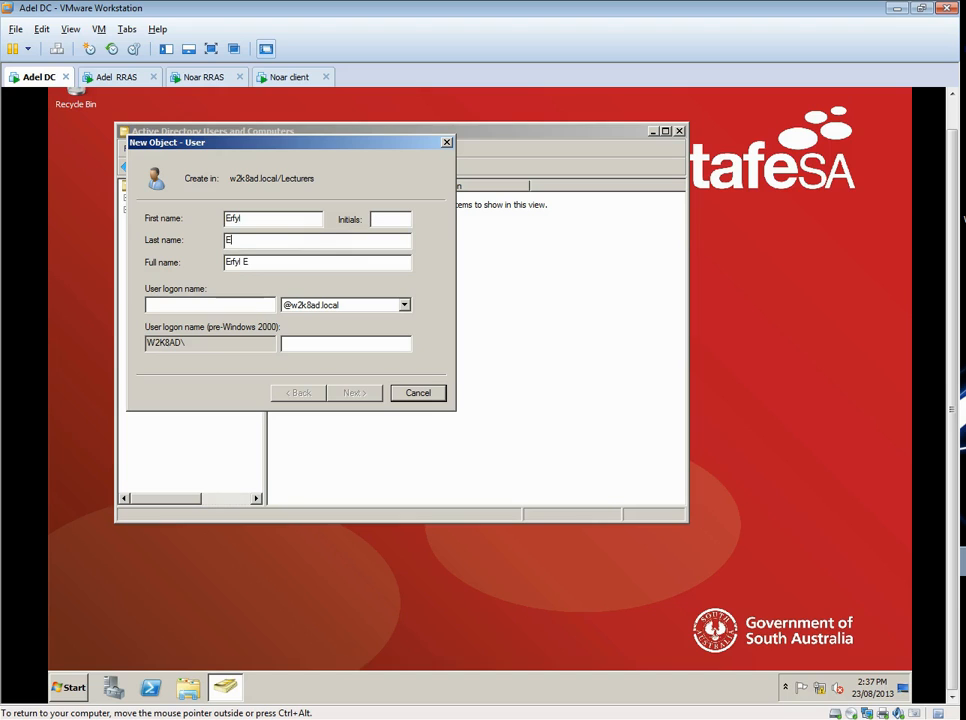
left_click(244, 304)
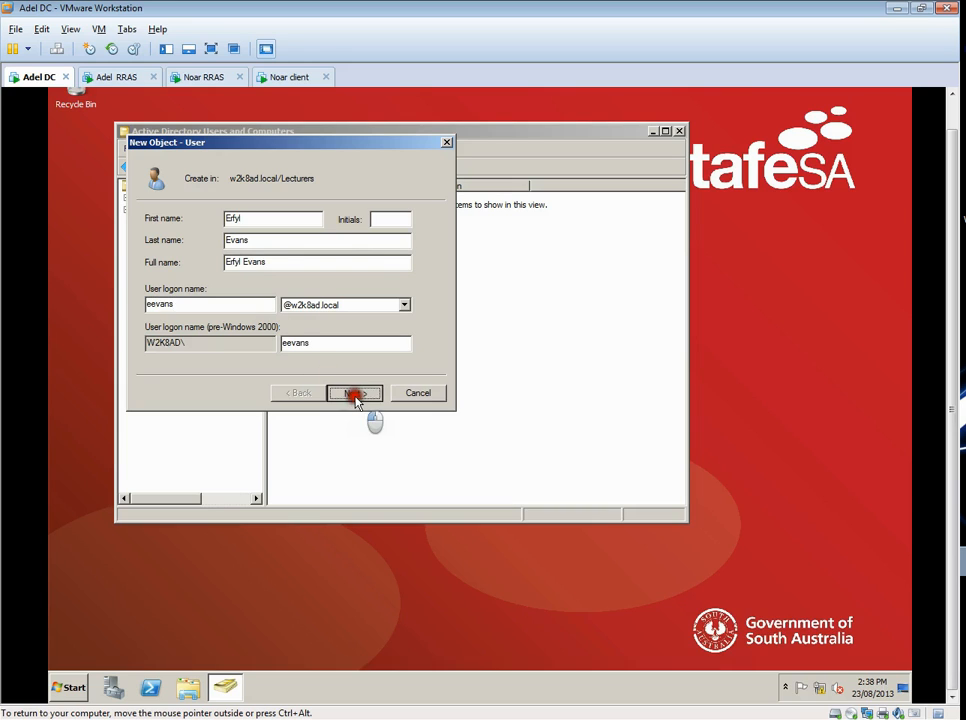
left_click(355, 392)
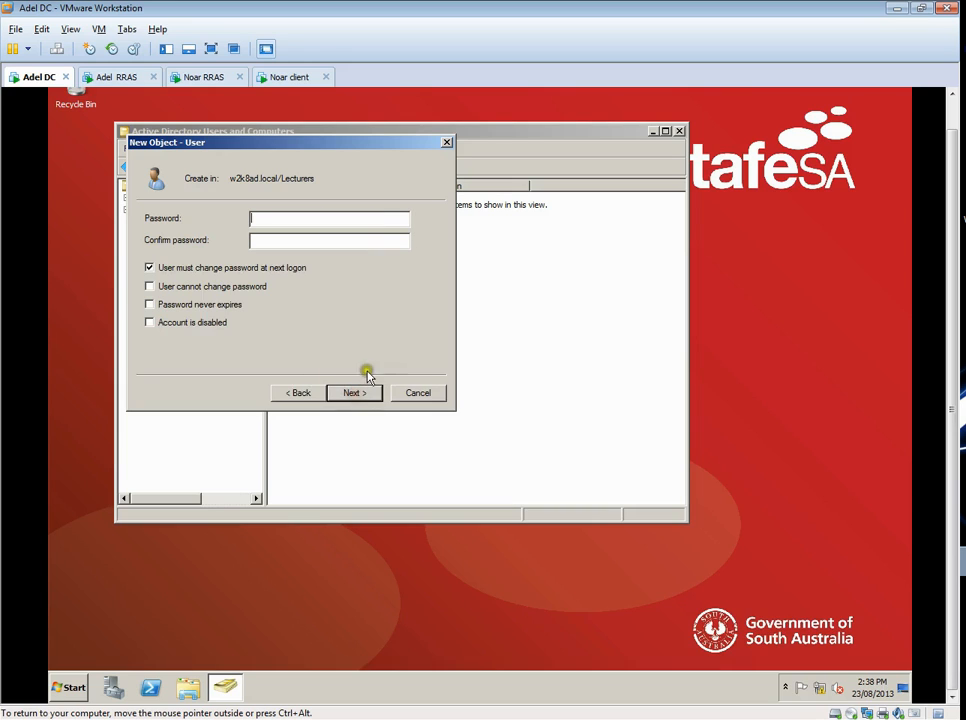
- Enter and confirm the account password without requiring a change at next logon, and finish creating the user
left_click(197, 267)
left_click(297, 218)
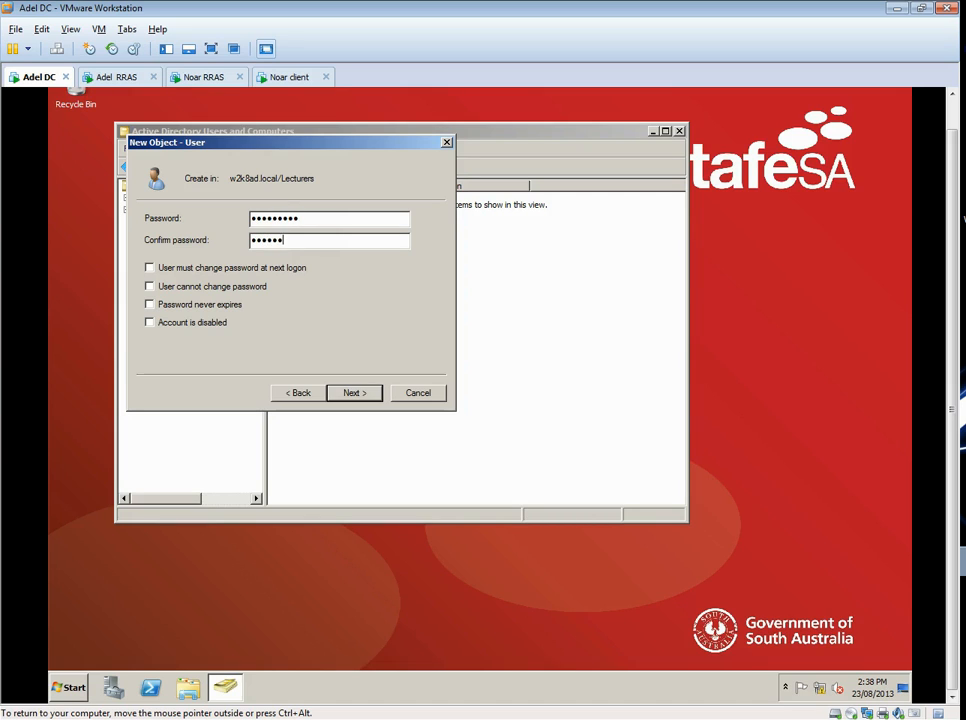
left_click(356, 392)
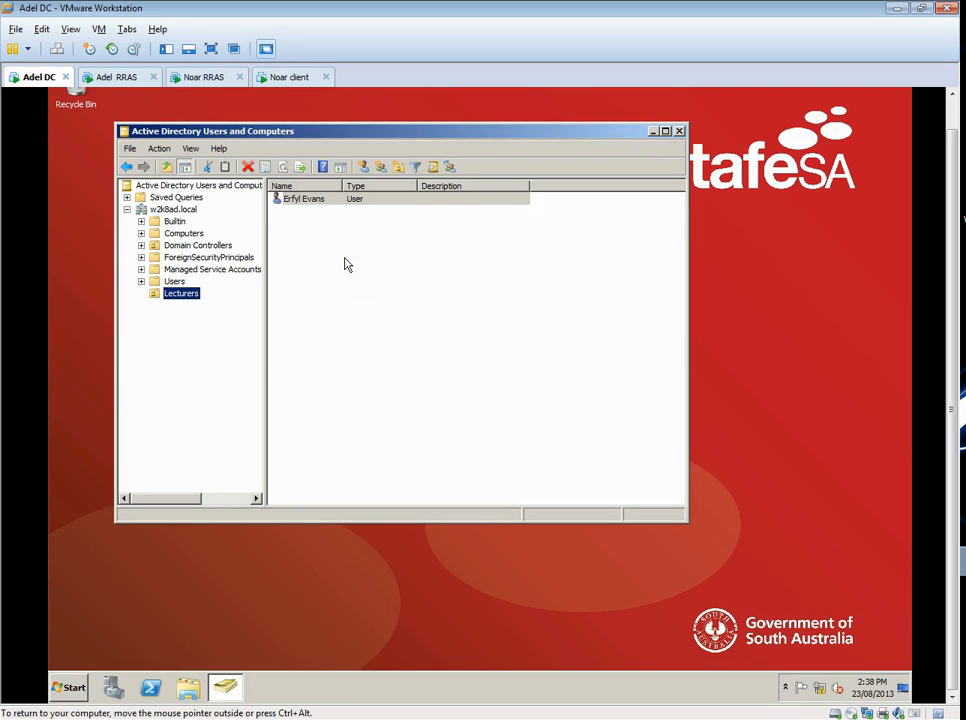
- Create a global security group named gg_Lecturers in the Lecturers unit
left_click(381, 167)
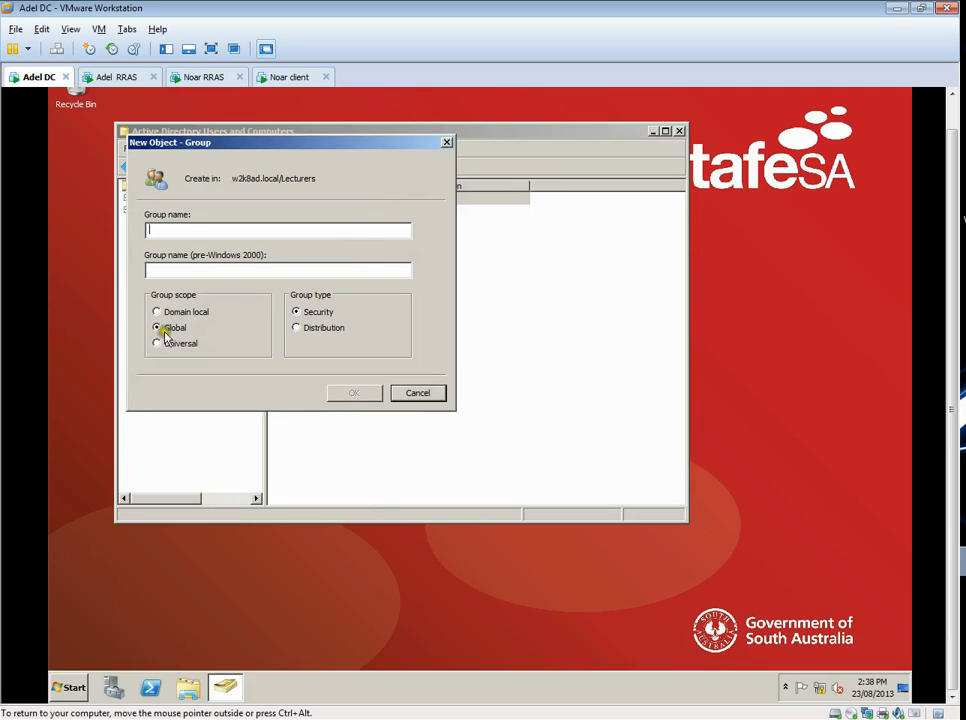
left_click(171, 232)
type("gg_Le")
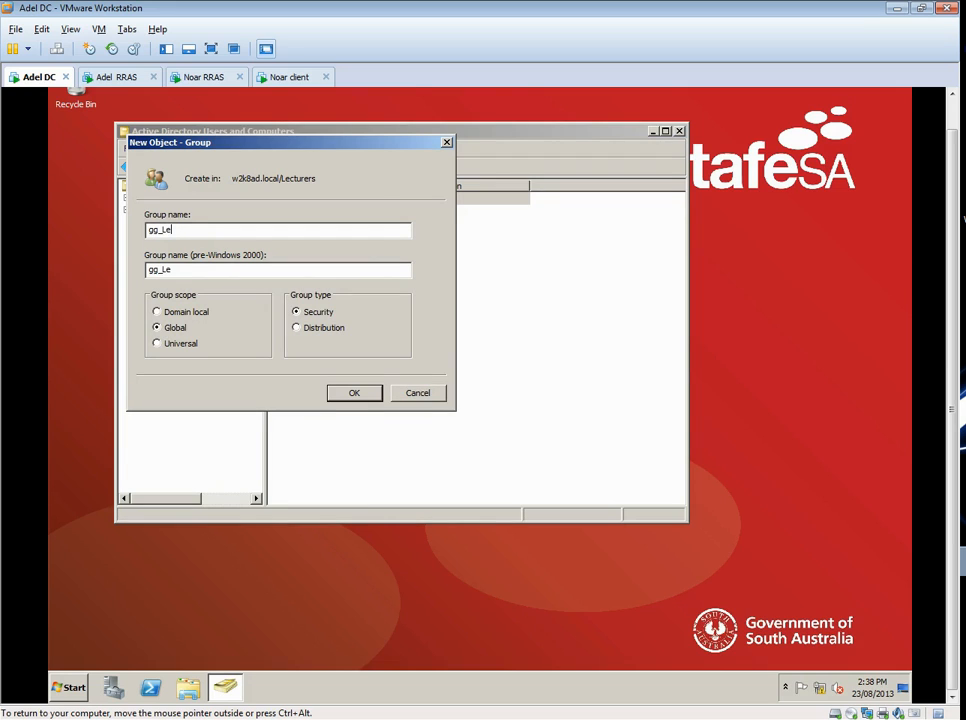
left_click(337, 392)
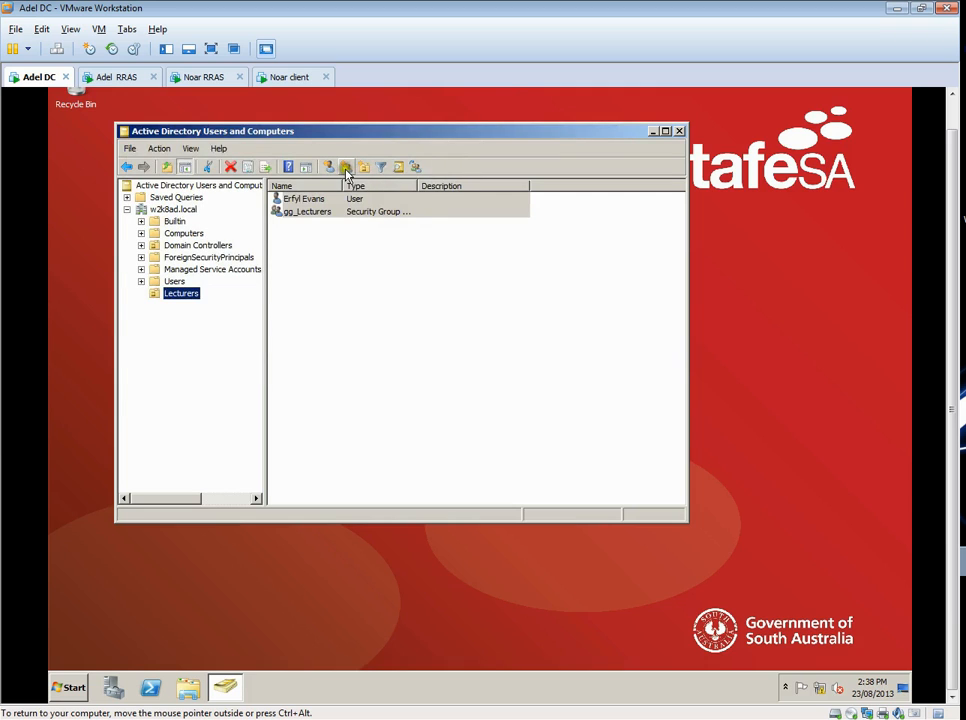
- Create a domain local security group named DL_Lecturer_Access in the Lecturers unit
left_click(348, 168)
left_click(185, 311)
left_click(184, 229)
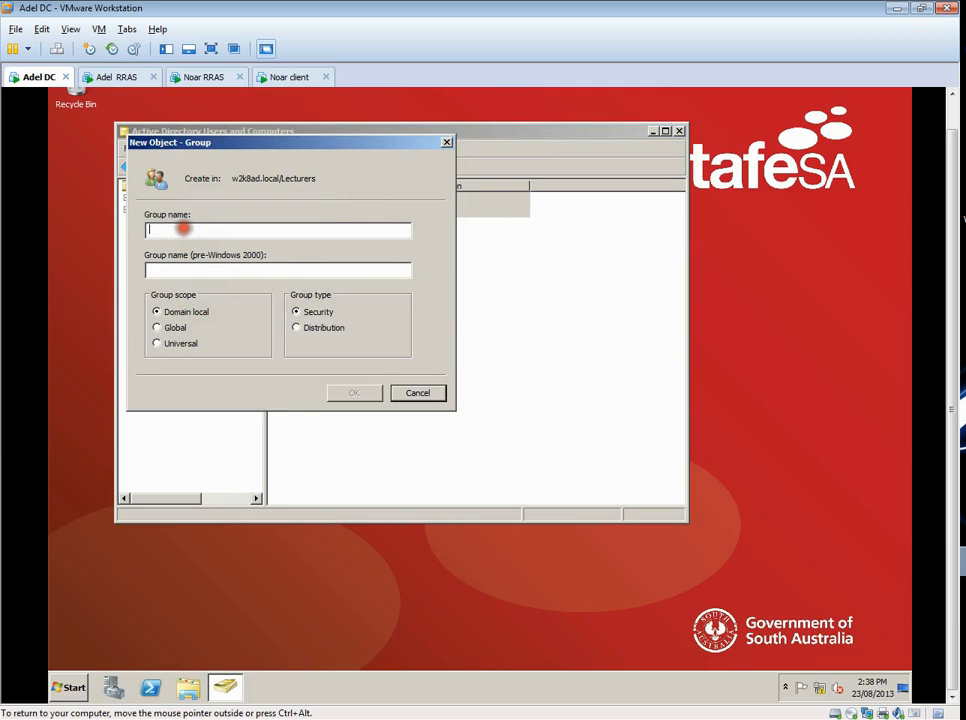
type("DL_Lecturer_Acc")
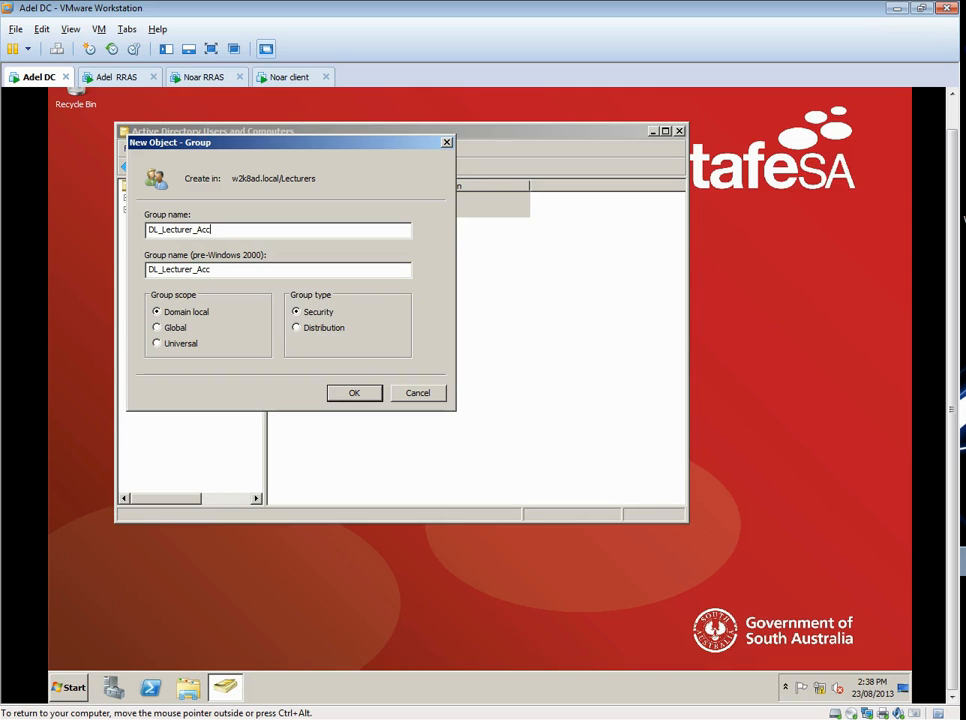
type("ss")
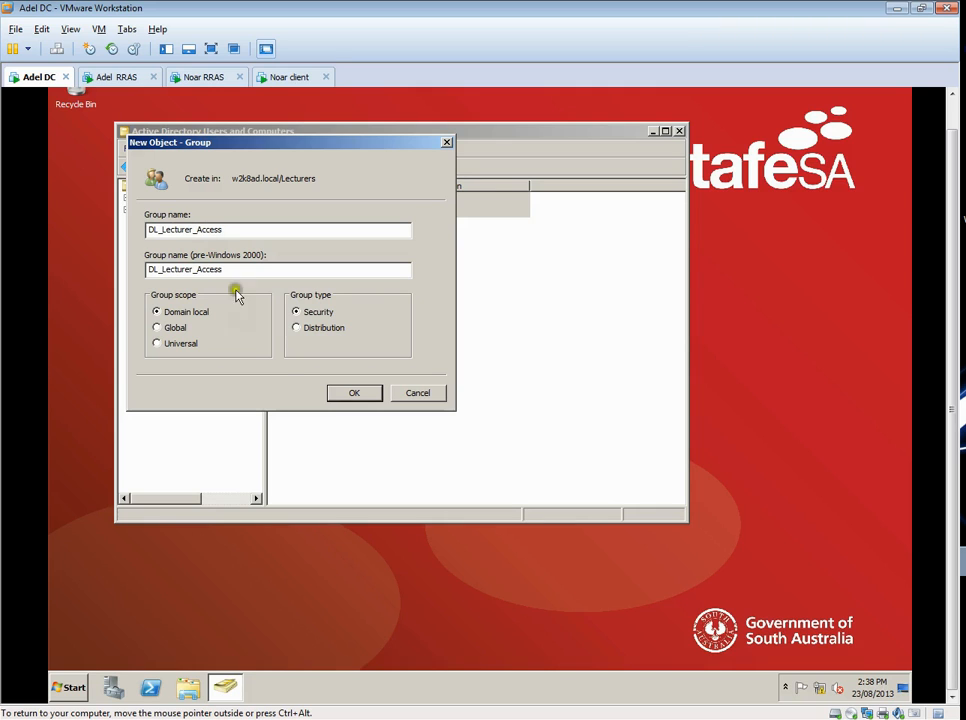
left_click(347, 392)
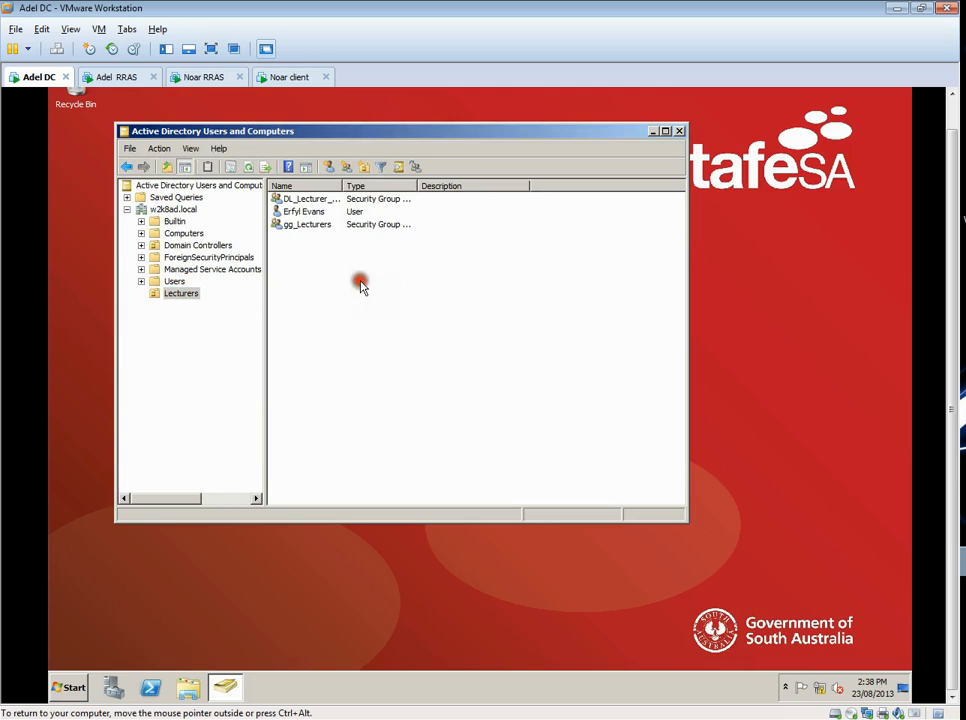
- Add the new lecturer's user account as a member of the gg_Lecturers group, verifying the entered logon name
left_click(302, 211)
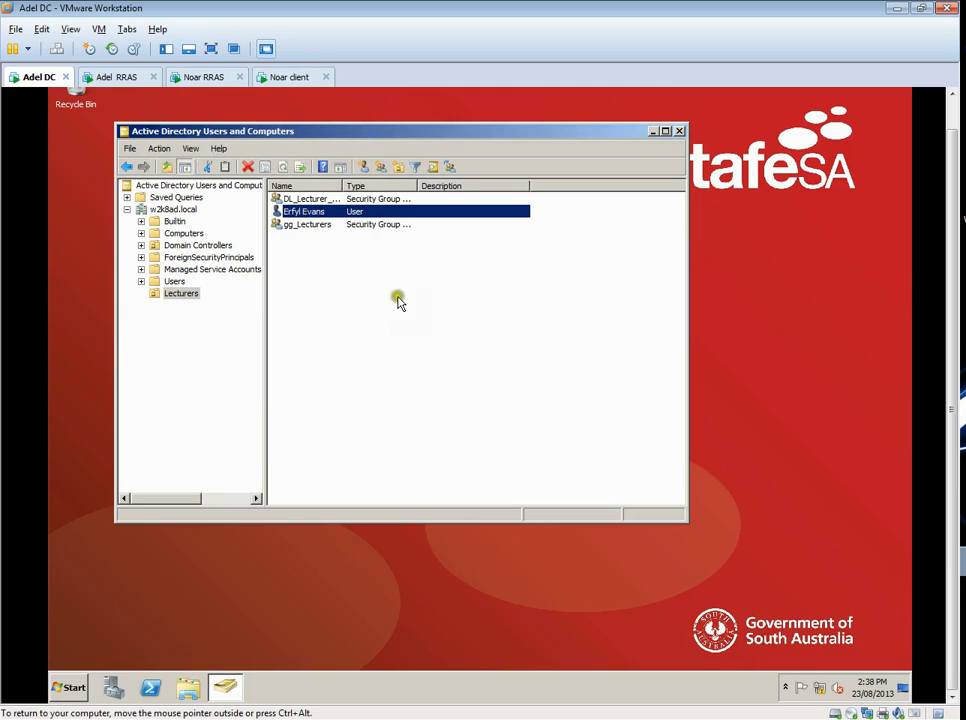
right_click(308, 224)
double_click(297, 224)
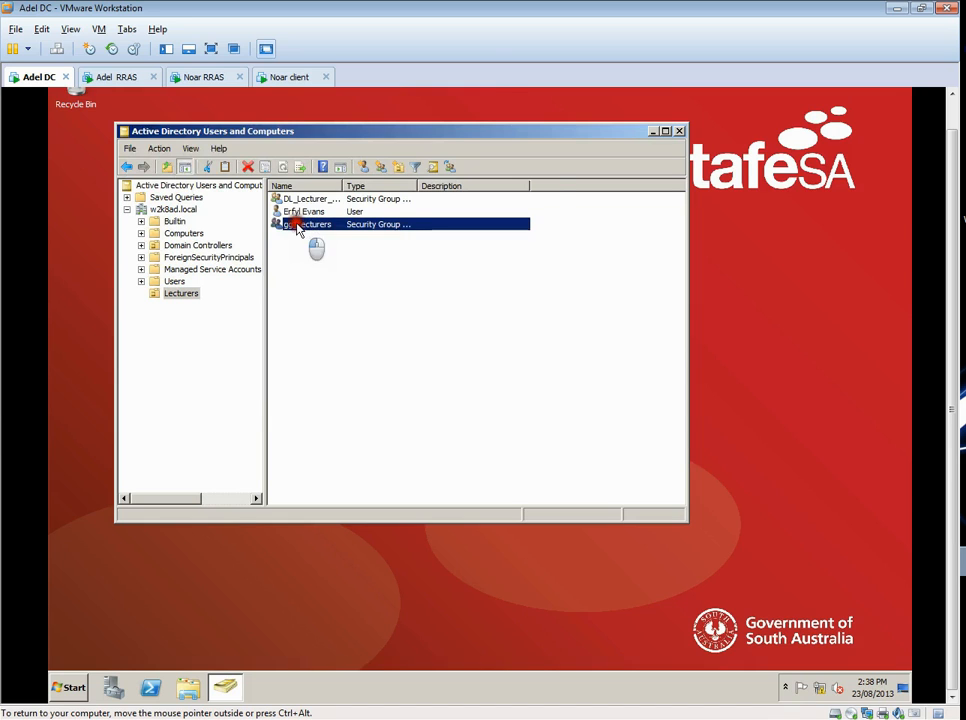
left_click(315, 187)
left_click(292, 429)
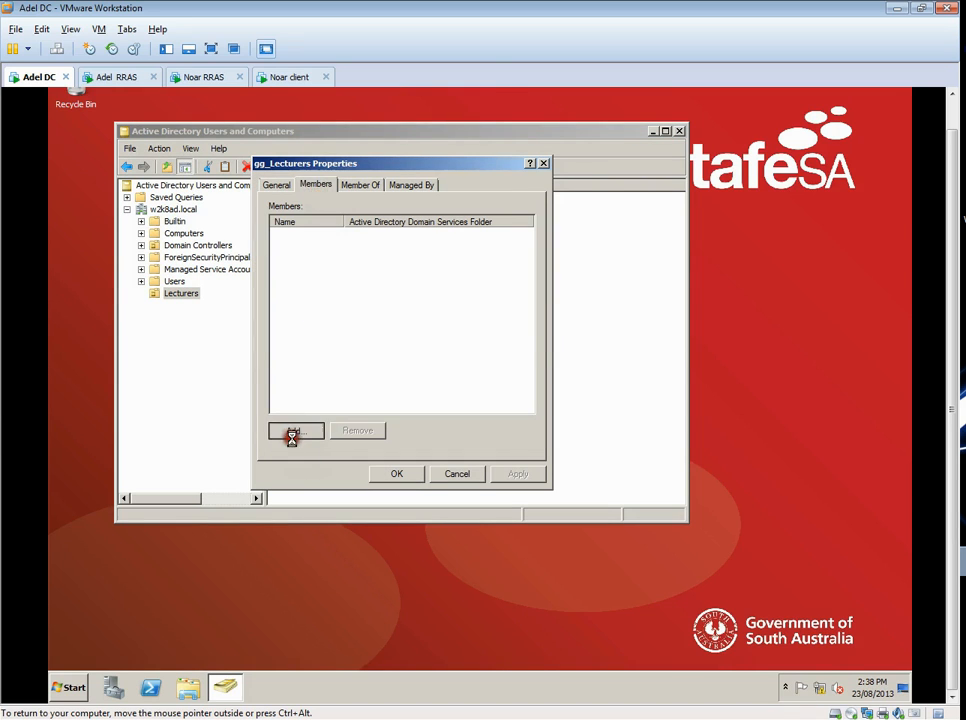
type("ee")
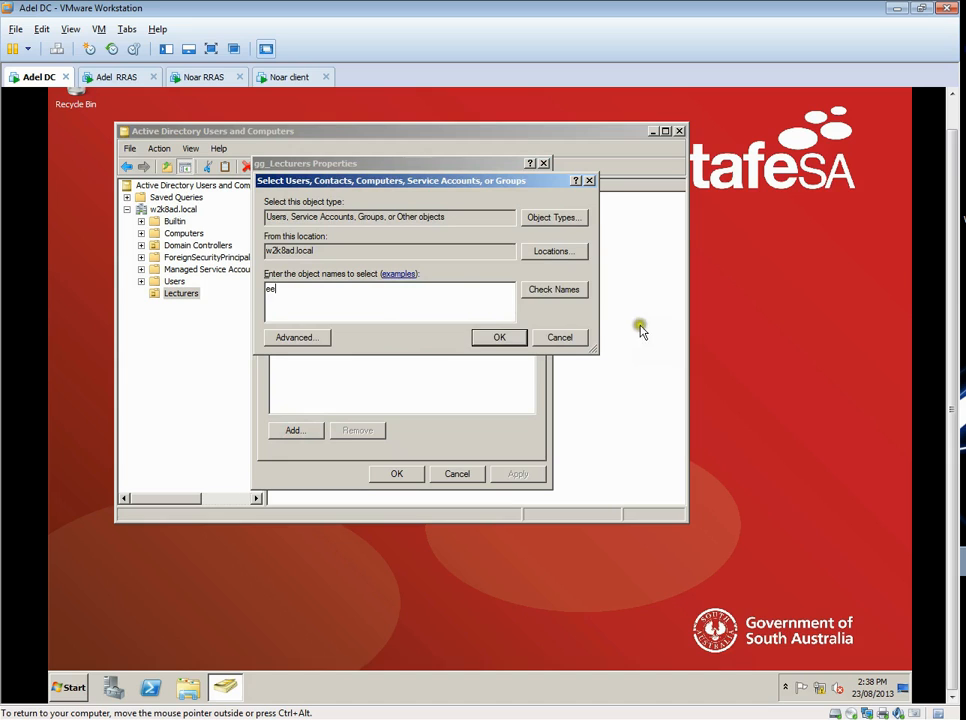
left_click(556, 292)
left_click(502, 338)
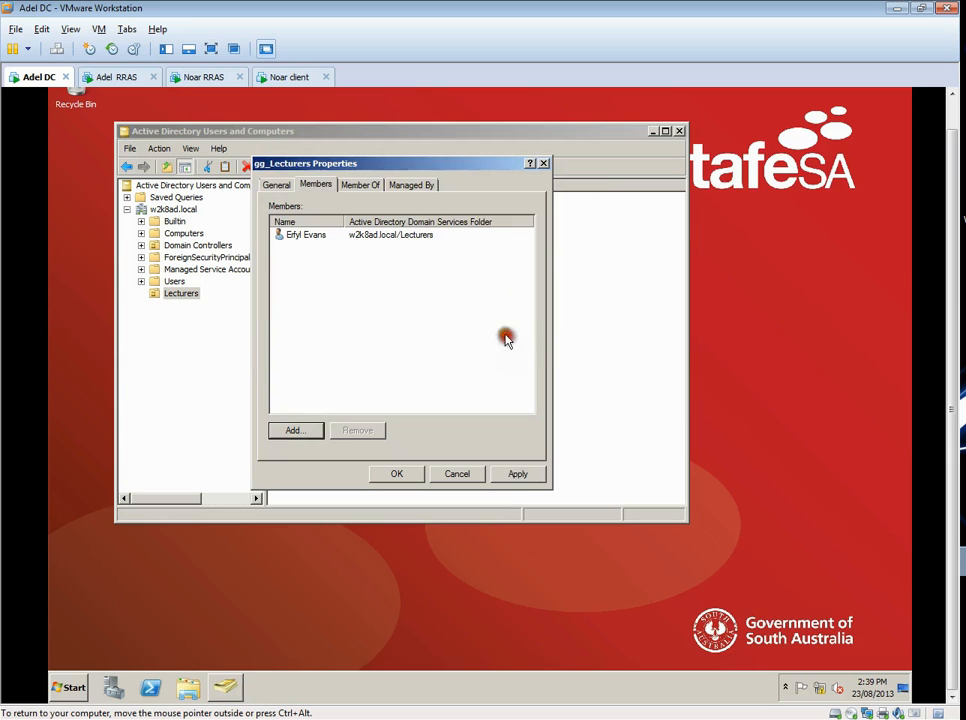
- Make gg_Lecturers a member of DL_Lecturer_Access, save the group's properties, and close Active Directory Users and Computers
left_click(363, 189)
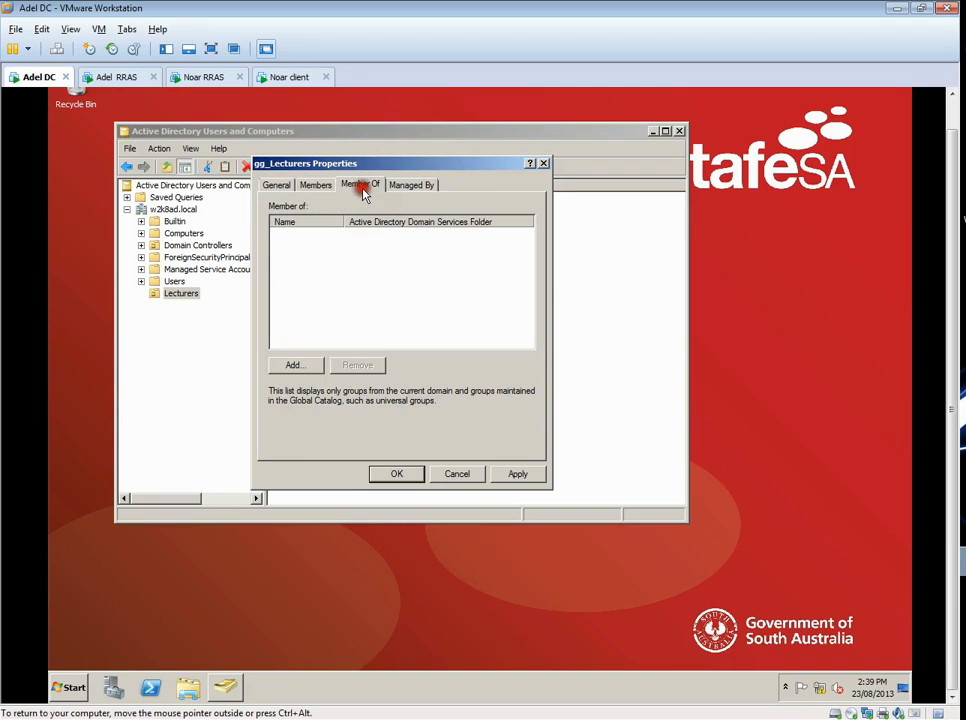
left_click(292, 365)
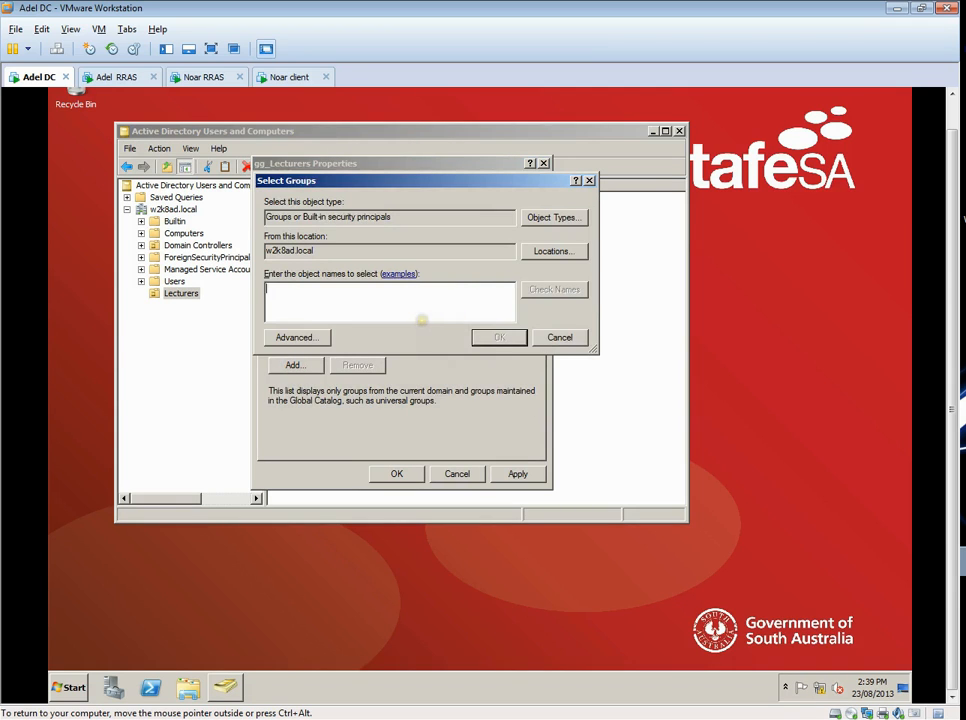
type("DL_Lecturer_Access")
left_click(507, 336)
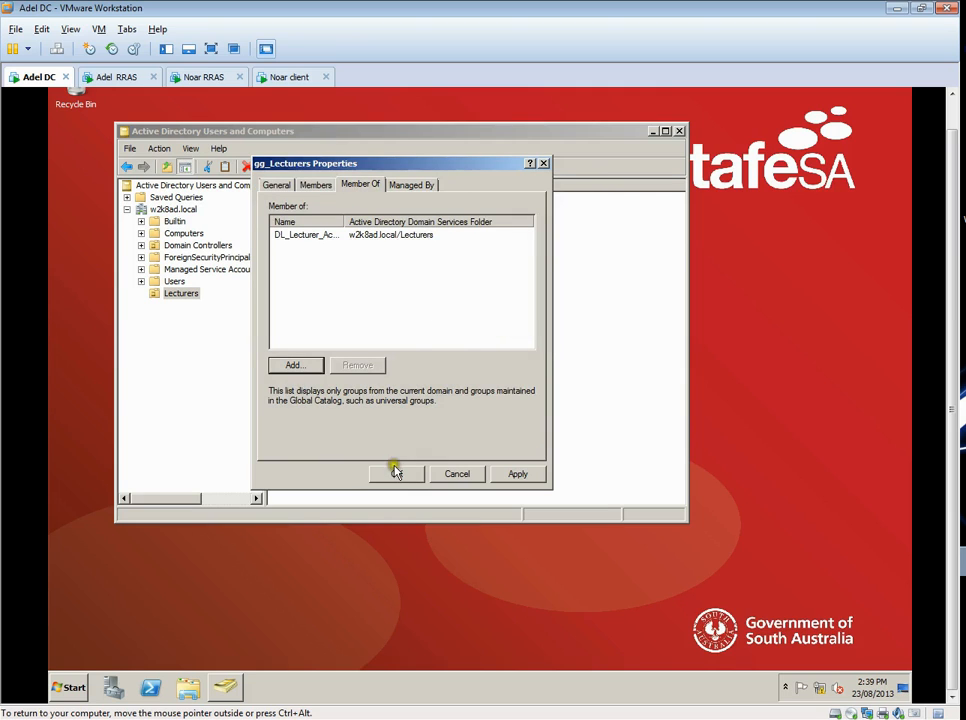
left_click(316, 186)
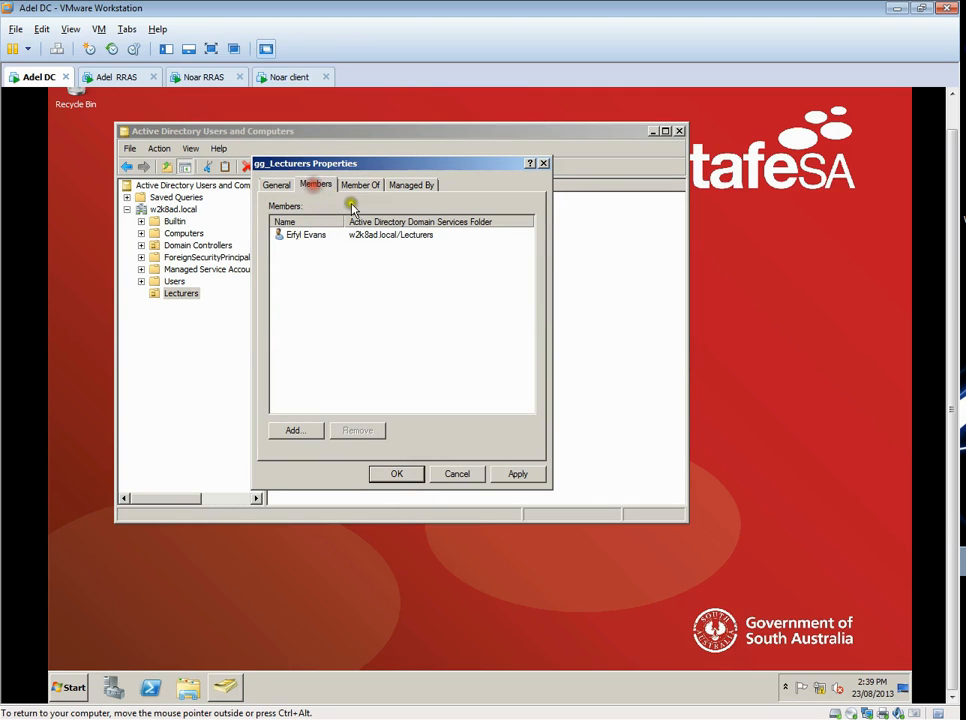
left_click(397, 475)
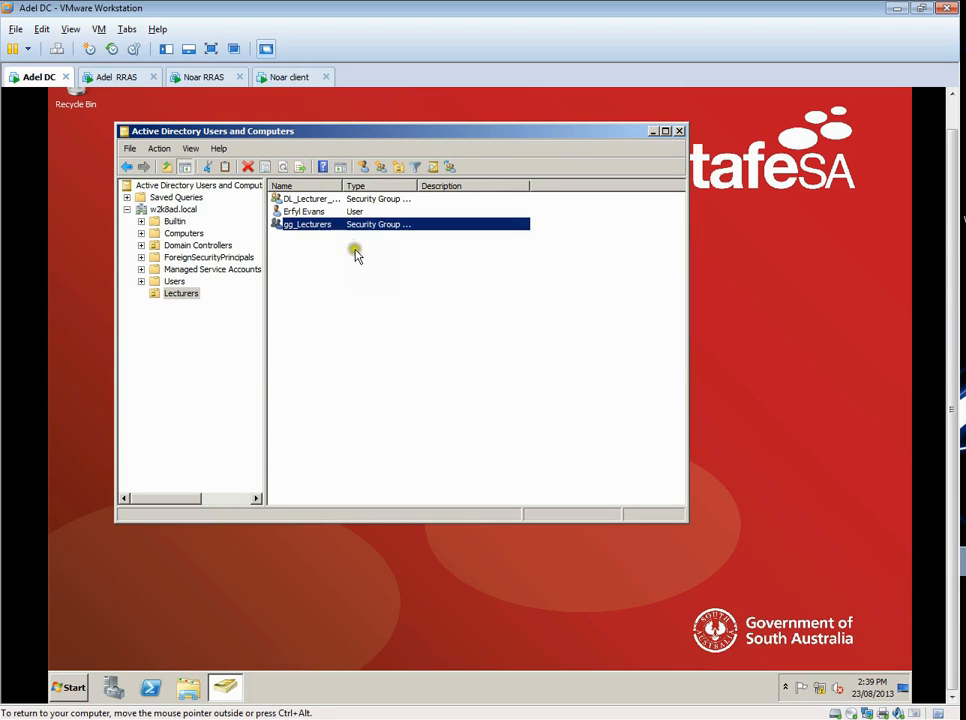
left_click(292, 199)
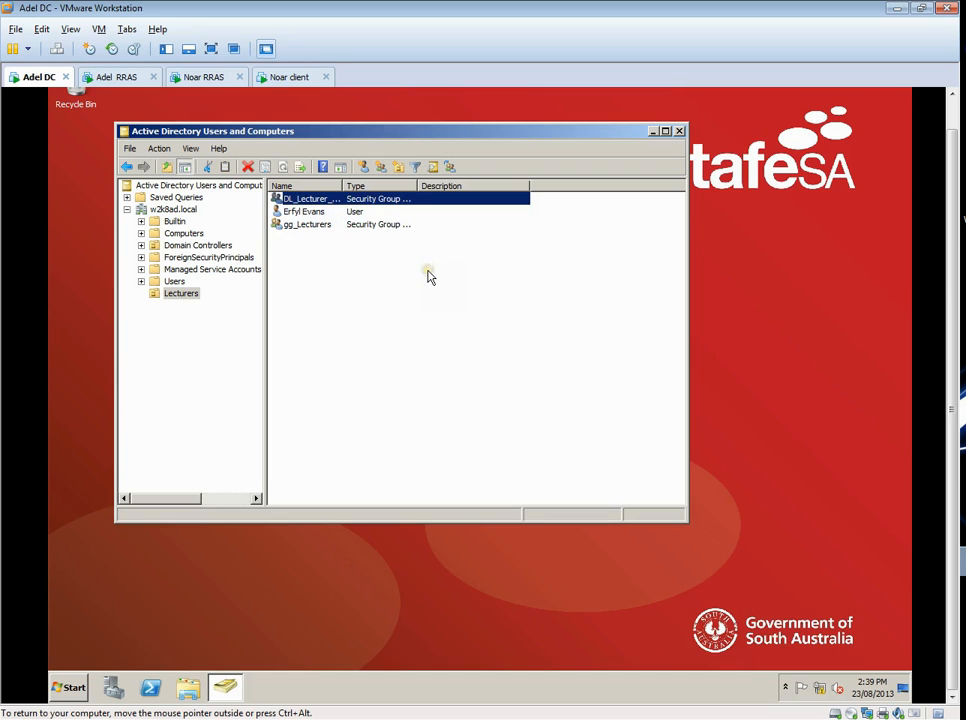
left_click(407, 298)
left_click(679, 131)
- Switch to the Adel RRAS virtual machine and select the Network Policy and Access Services role for installation in Server Manager
left_click(127, 80)
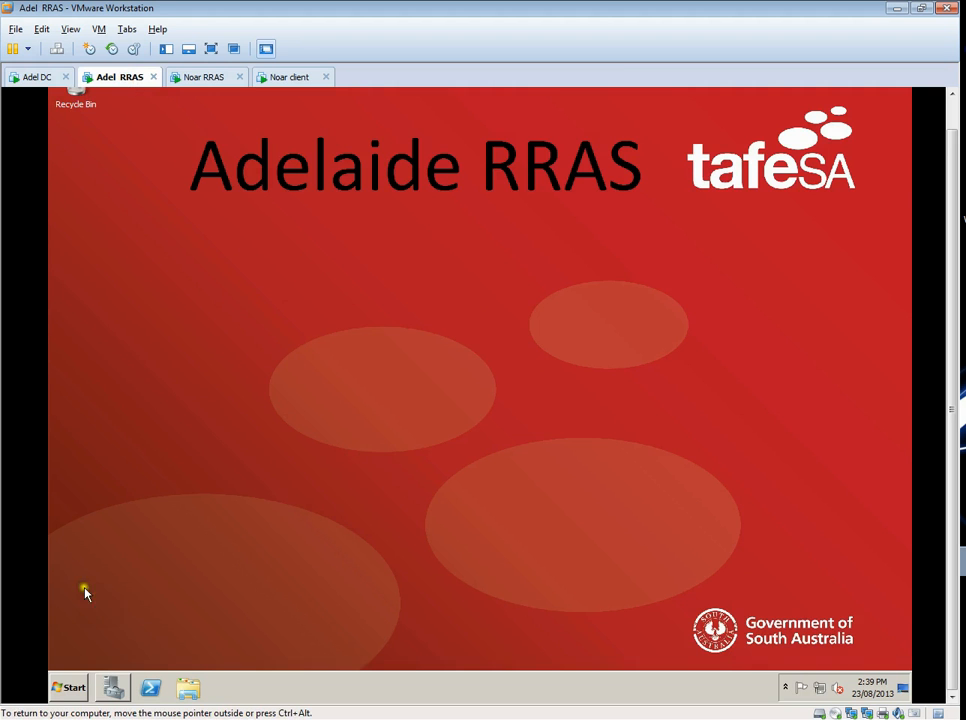
left_click(111, 685)
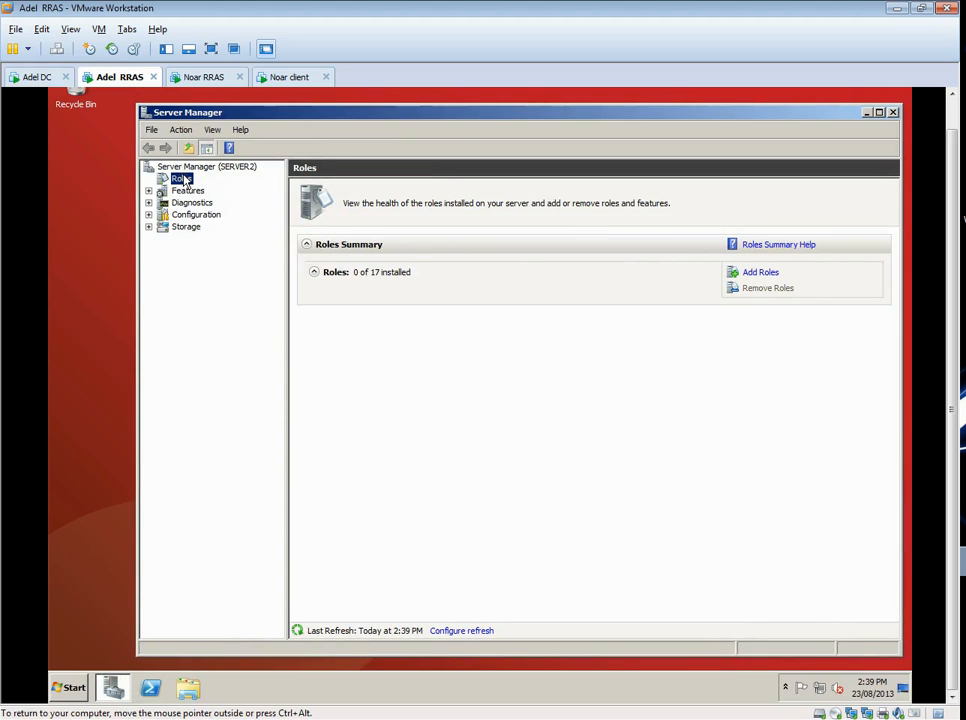
left_click(762, 273)
left_click(584, 442)
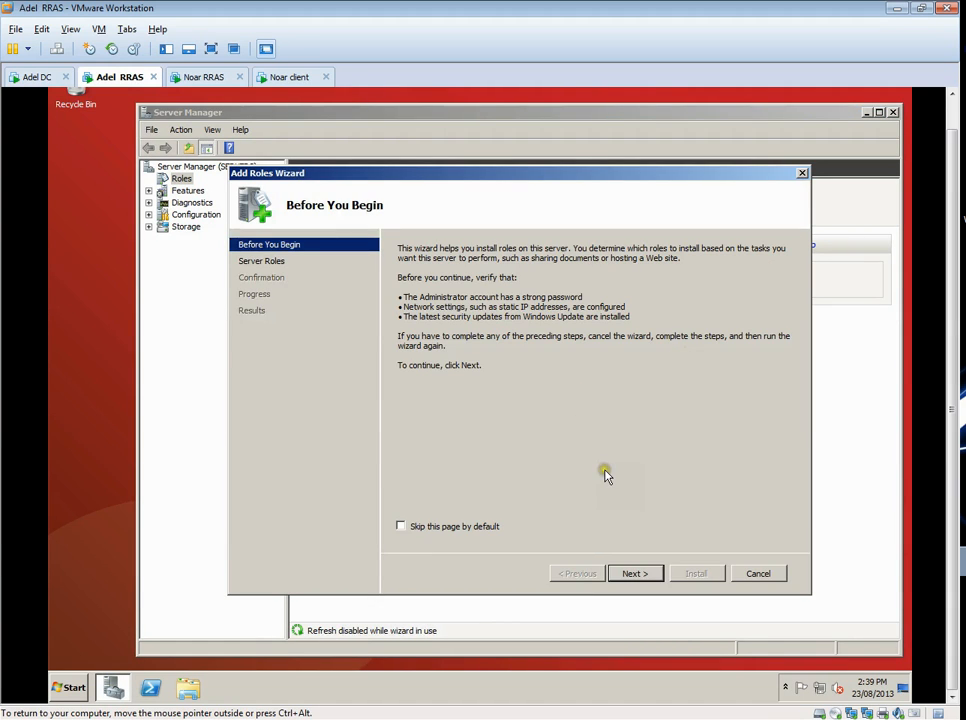
left_click(634, 574)
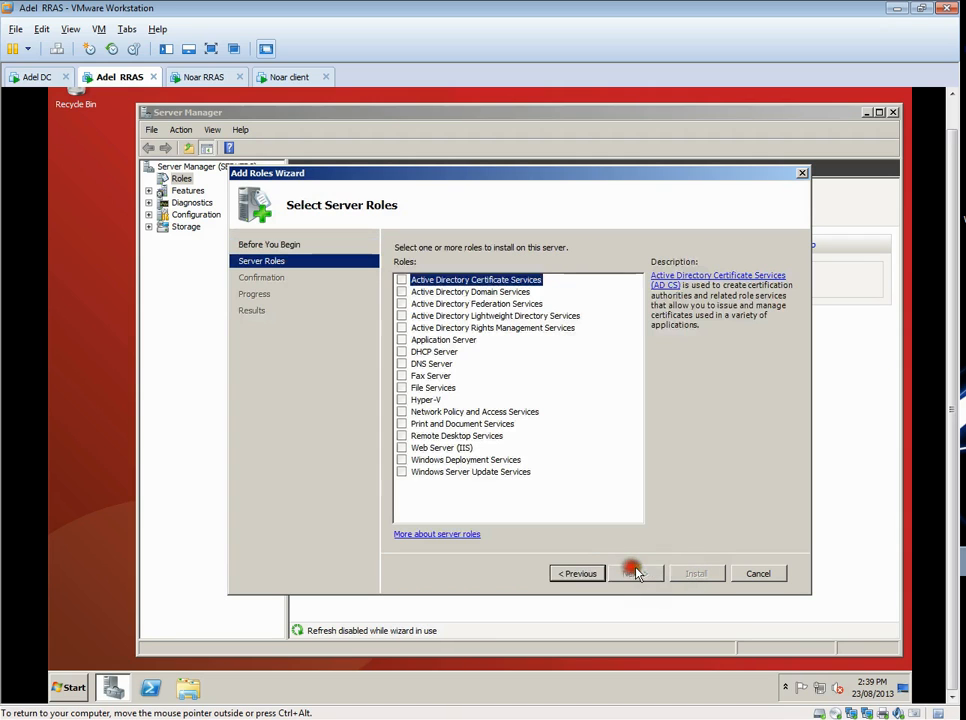
left_click(401, 412)
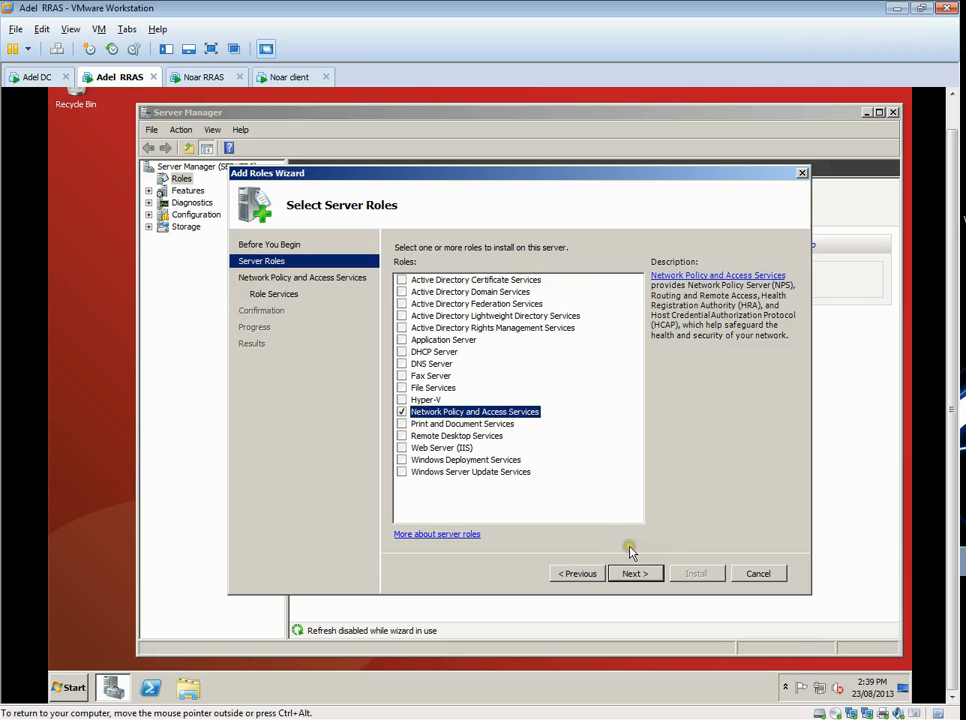
left_click(634, 573)
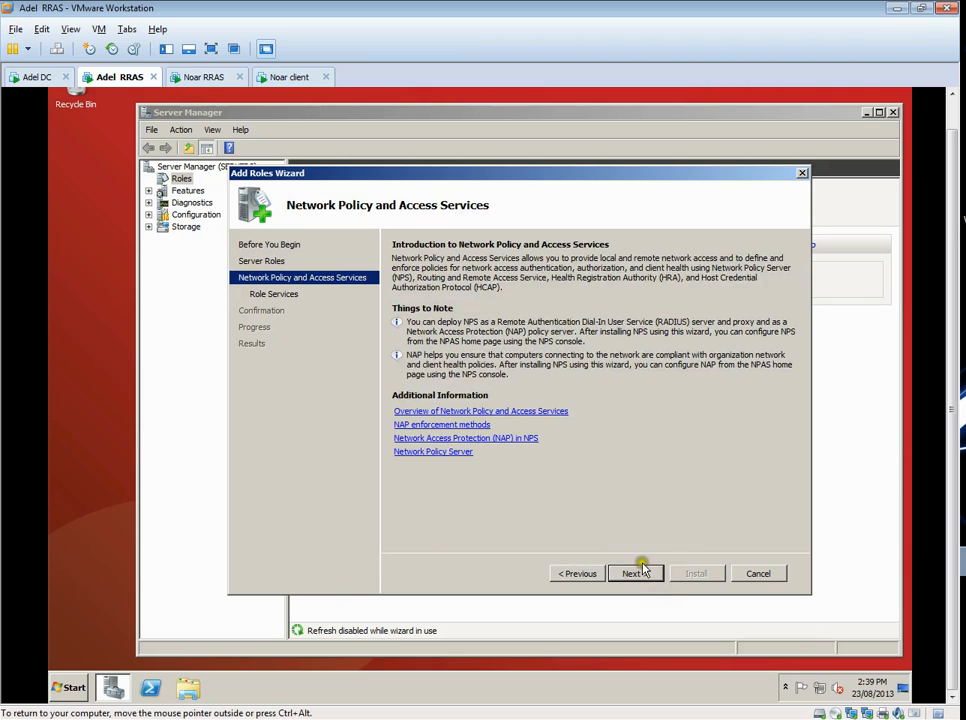
- Install the Network Policy Server and Routing and Remote Access Services role services, including Remote Access Service and Routing, and close Server Manager
left_click(645, 574)
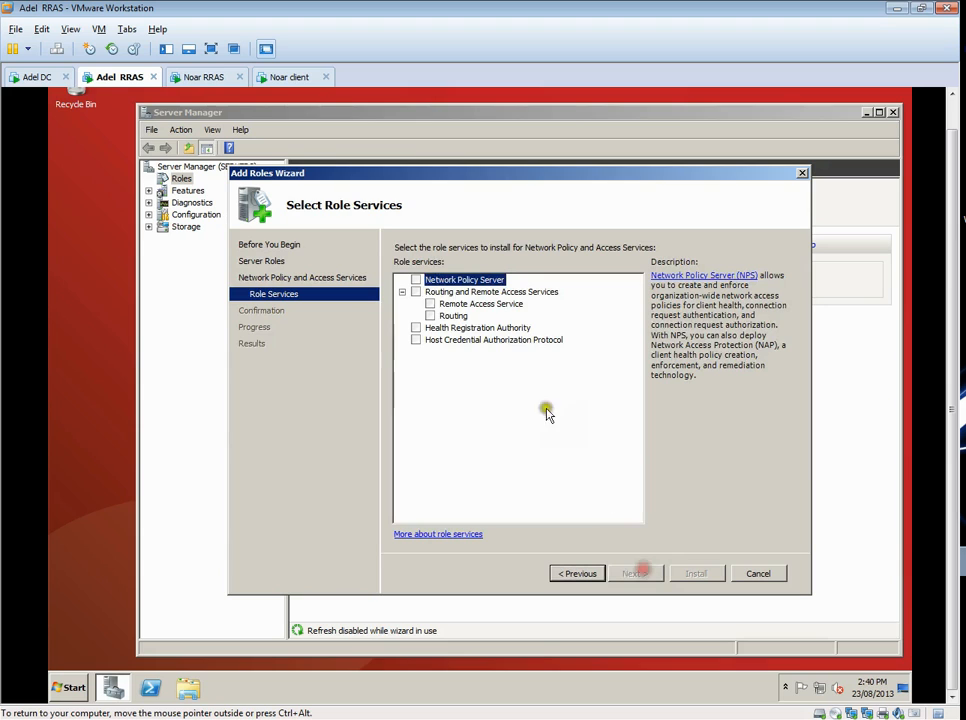
left_click(416, 280)
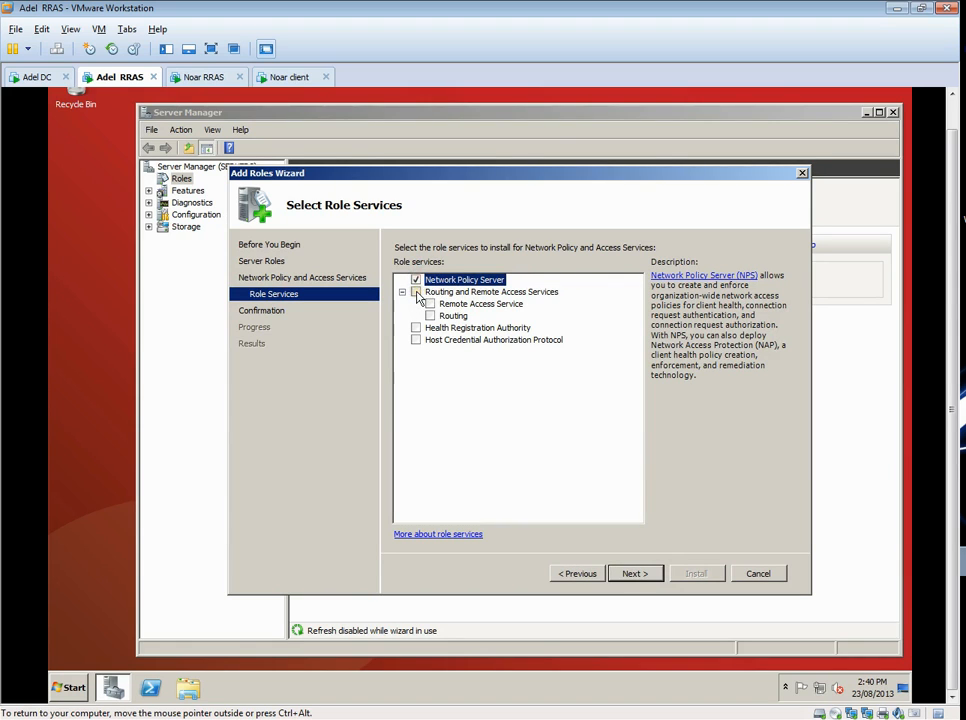
left_click(416, 292)
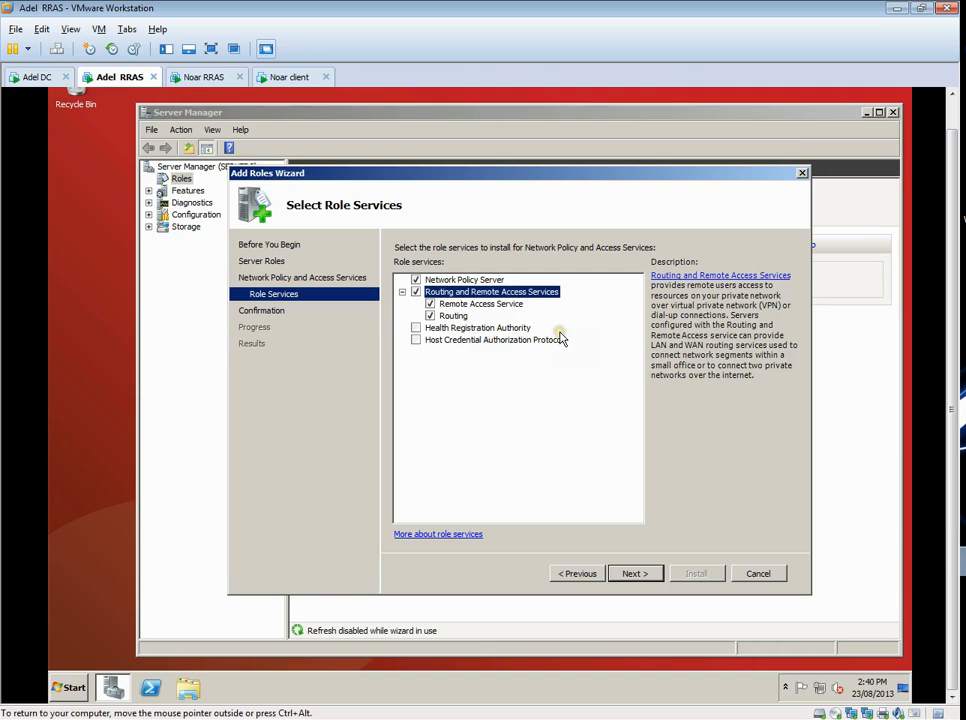
left_click(643, 576)
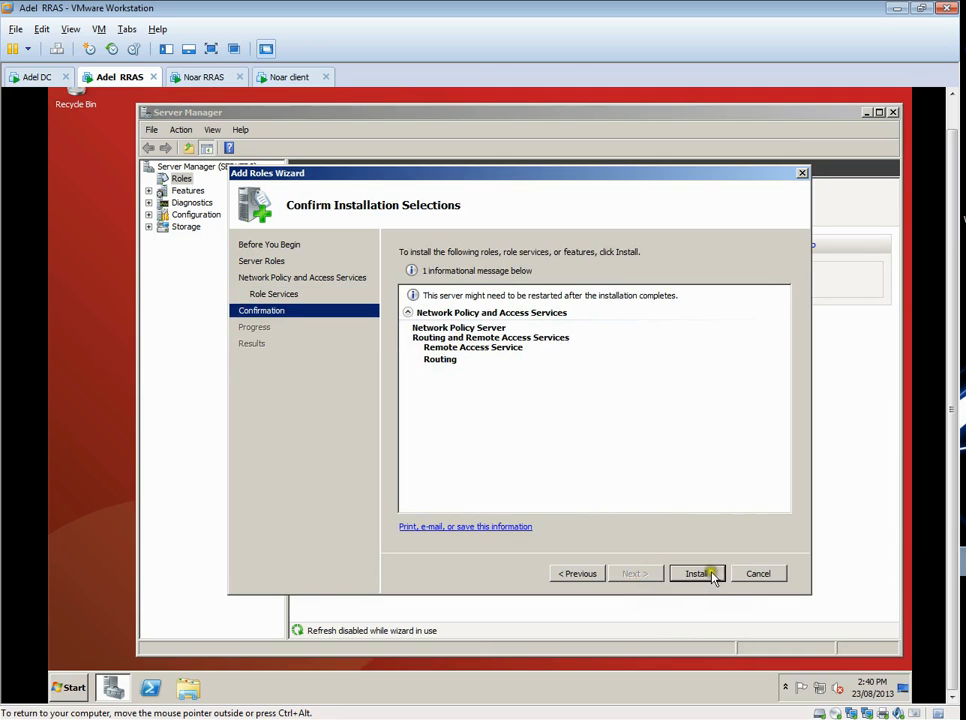
left_click(711, 575)
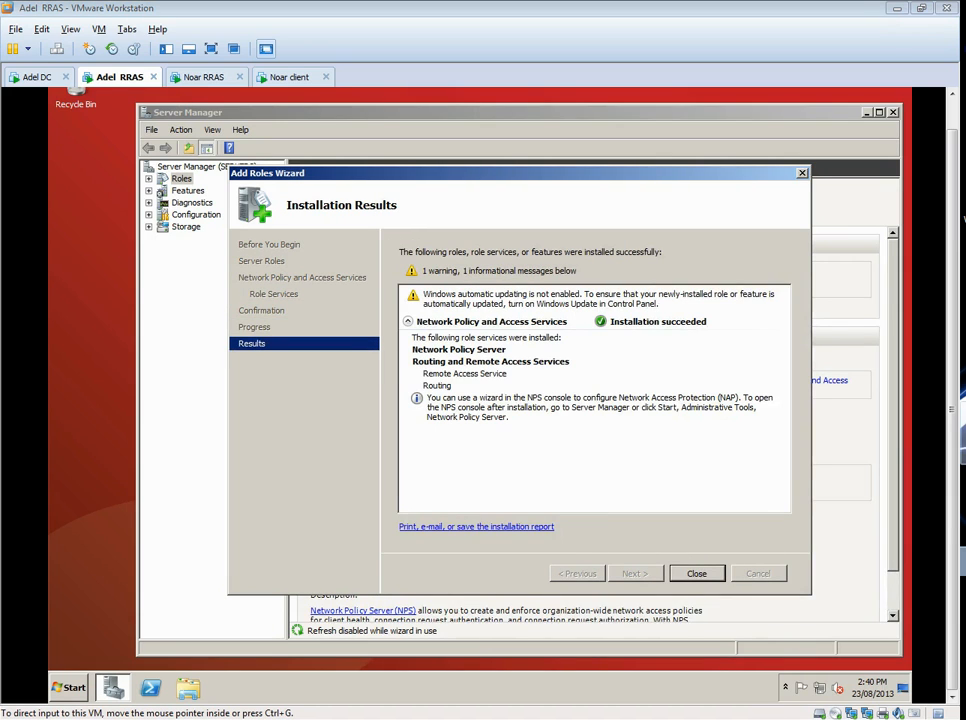
left_click(794, 428)
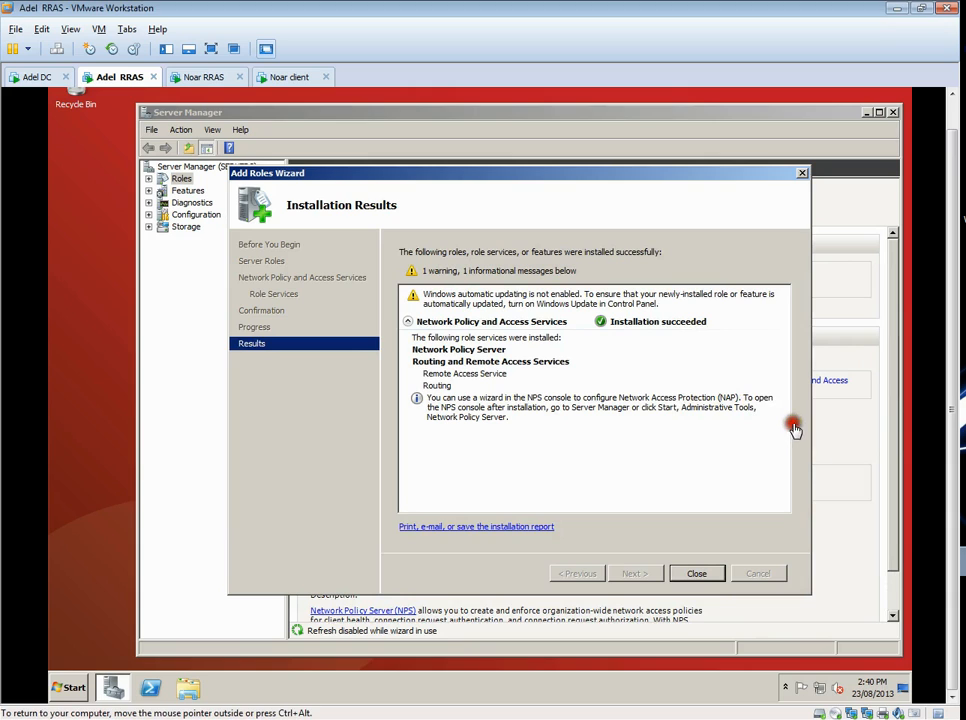
left_click(716, 573)
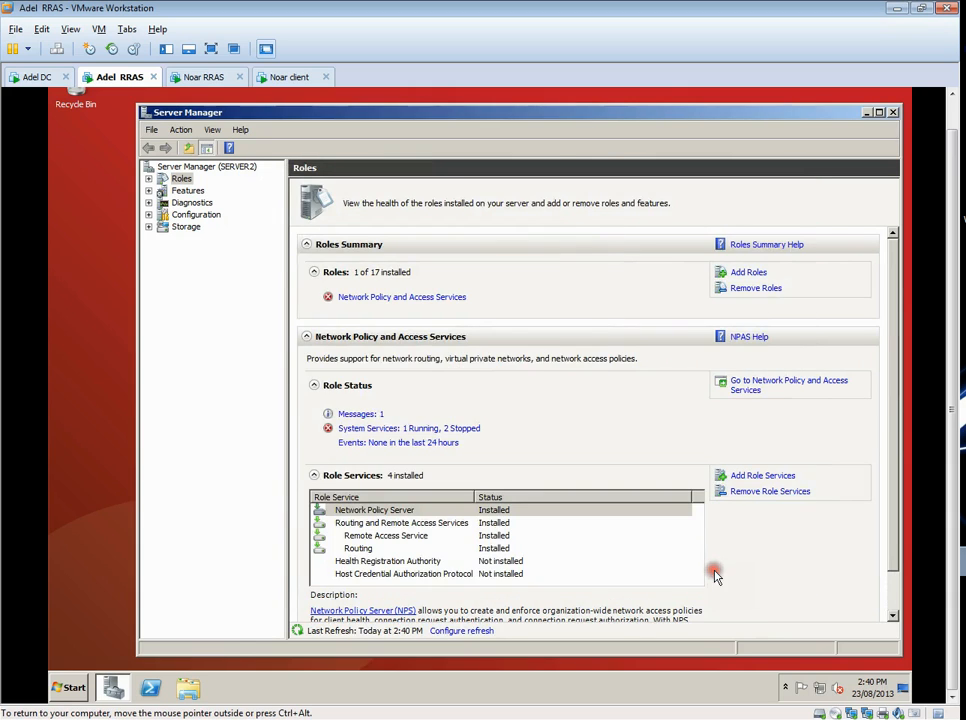
left_click(893, 112)
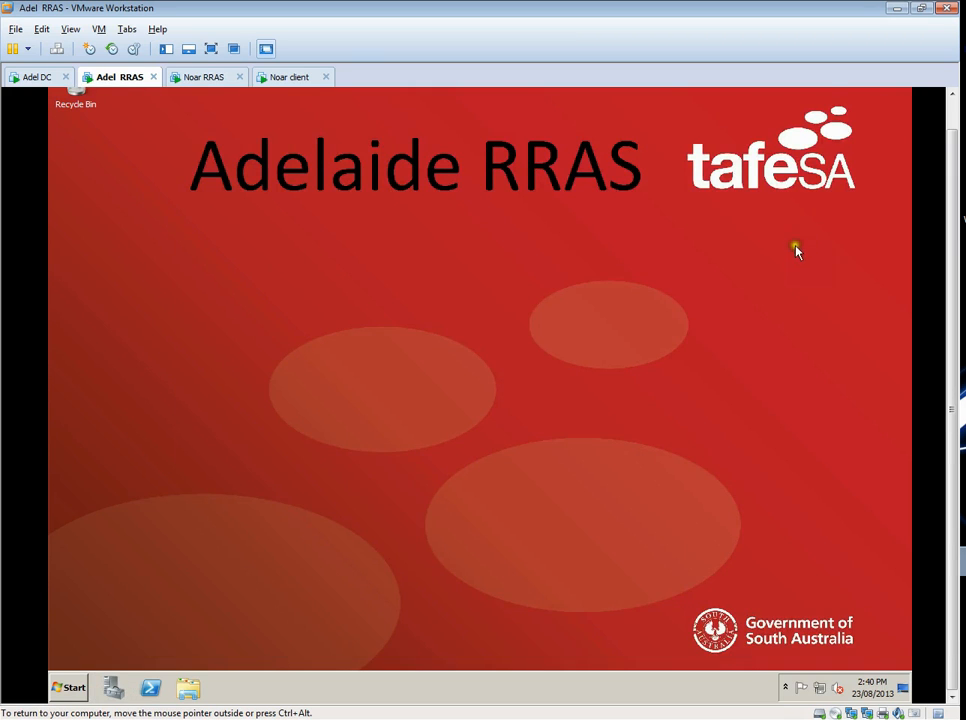
- Open the Routing and Remote Access console and start configuring and enabling Routing and Remote Access on SERVER2 (local)
left_click(69, 687)
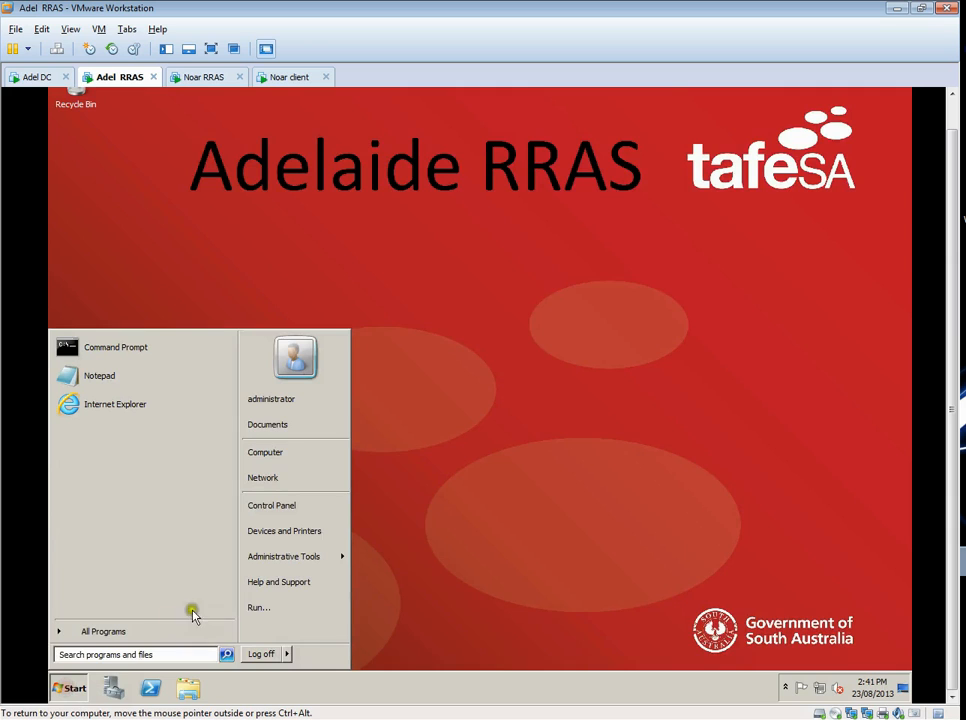
mouse_move(309, 561)
left_click(460, 398)
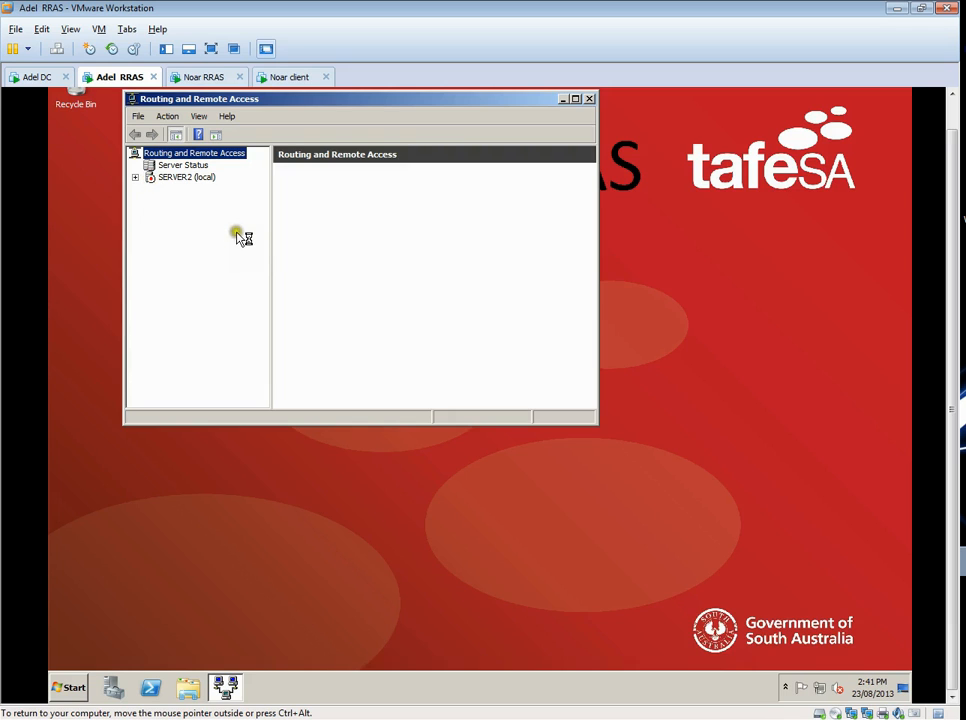
left_click_drag(311, 99, 349, 132)
left_click(214, 212)
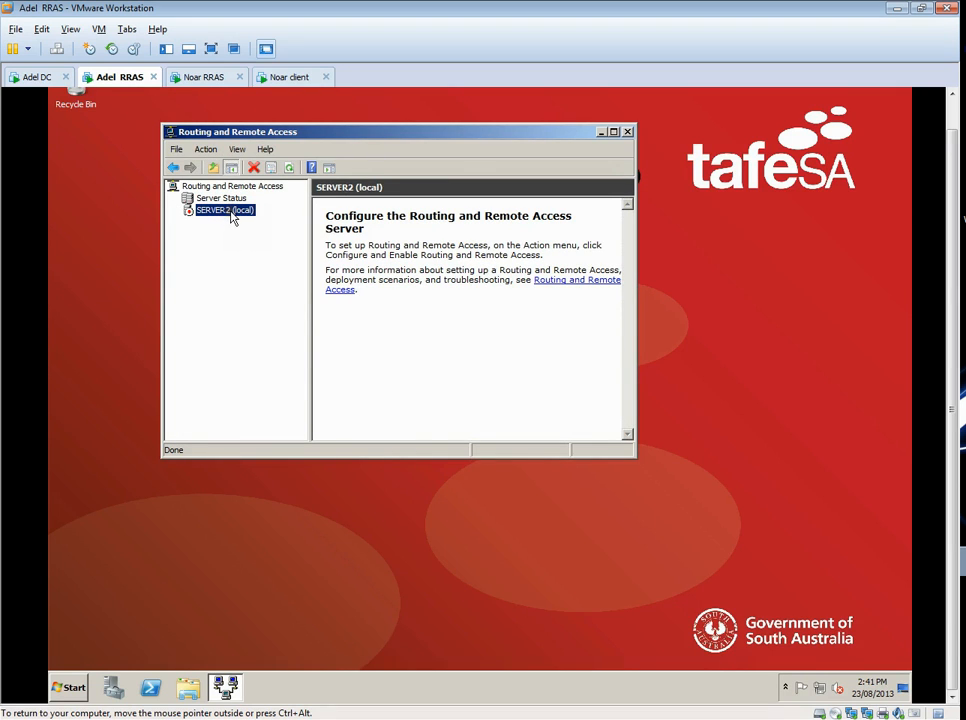
right_click(231, 211)
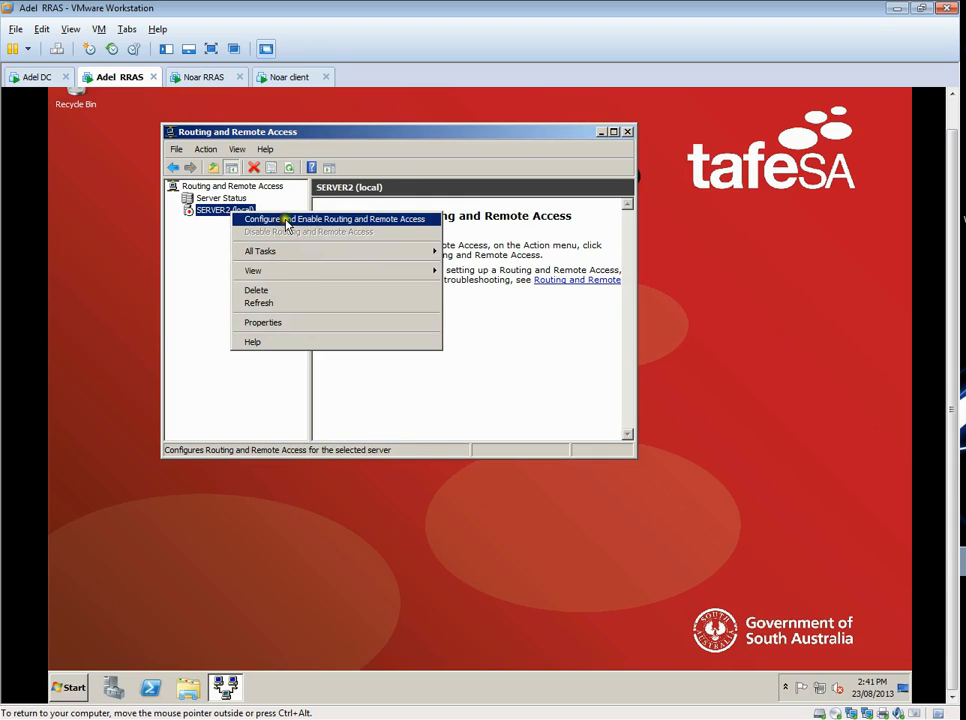
left_click(408, 220)
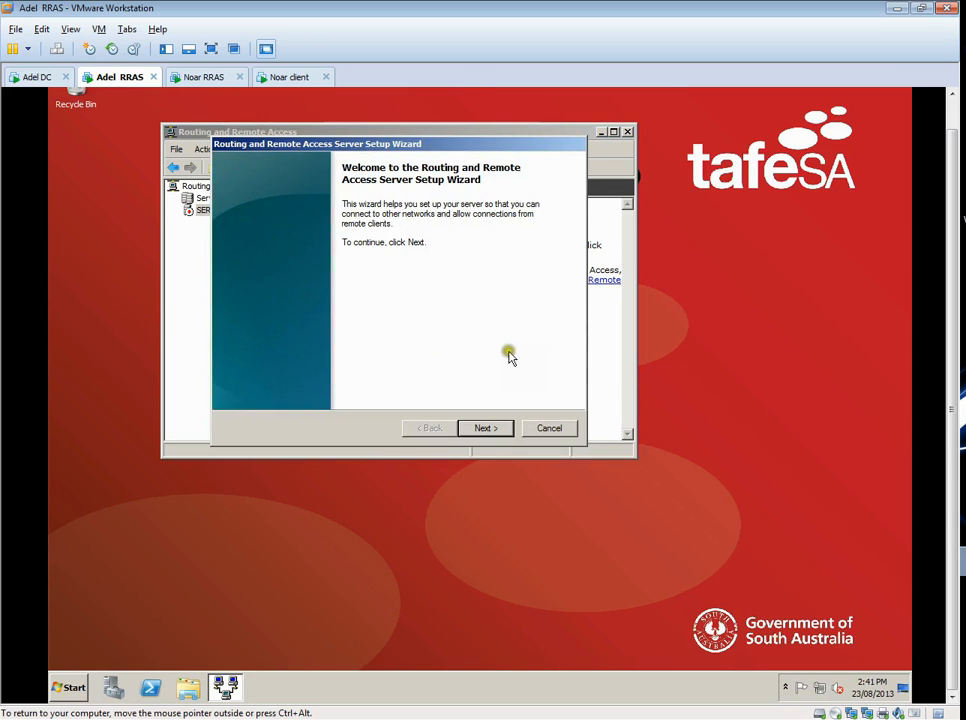
- Choose Virtual private network (VPN) access and NAT in the setup wizard, with Local Area Connection 2 as the Internet-facing interface
left_click(507, 428)
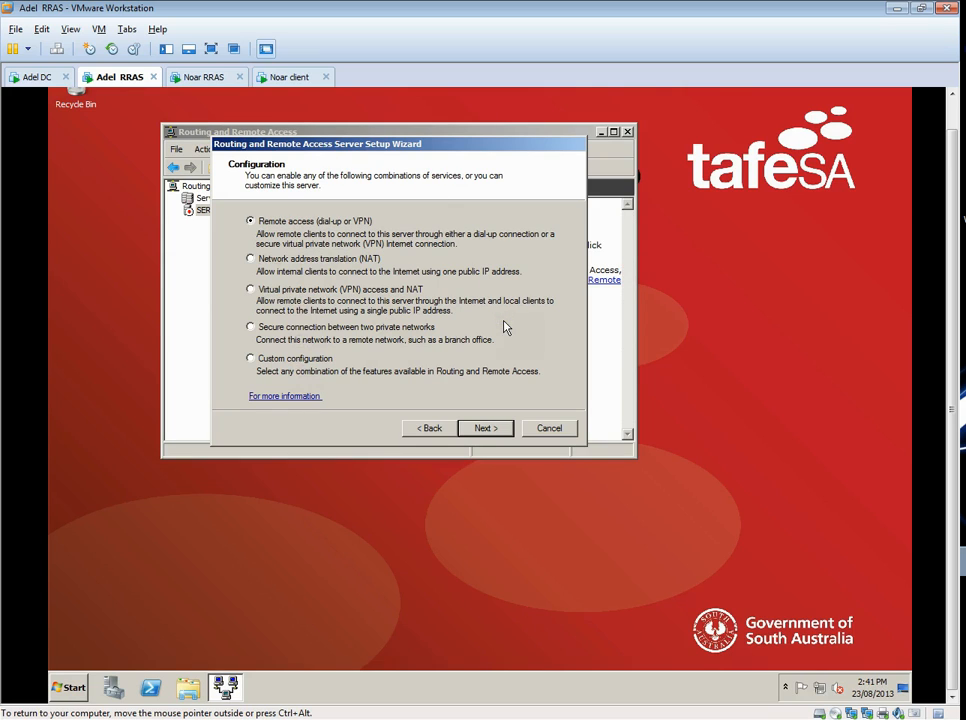
left_click(250, 289)
left_click(496, 428)
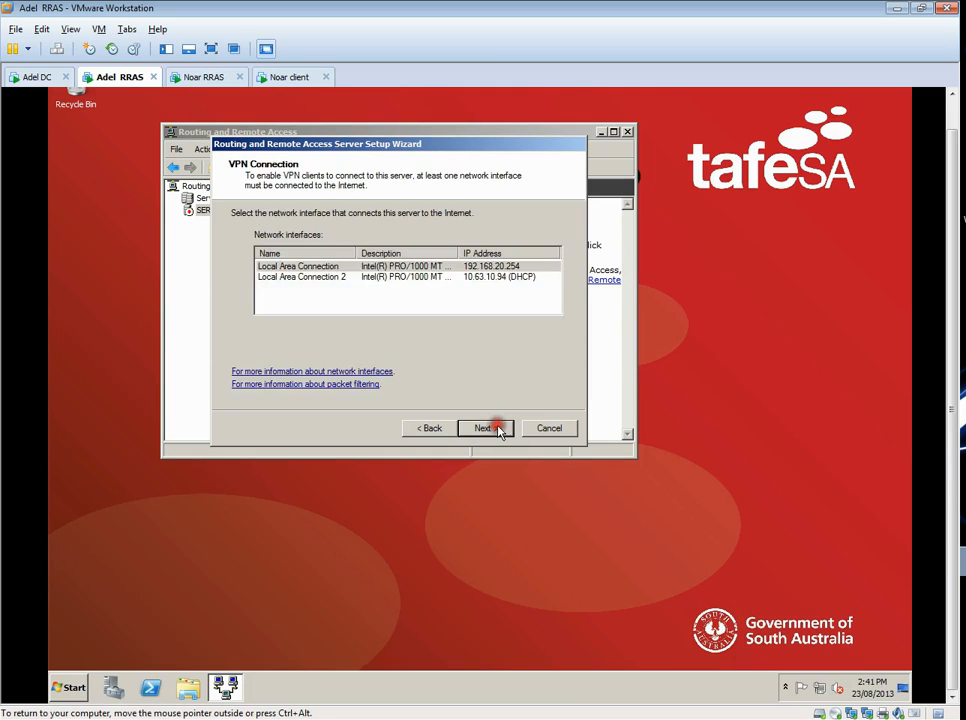
left_click(322, 278)
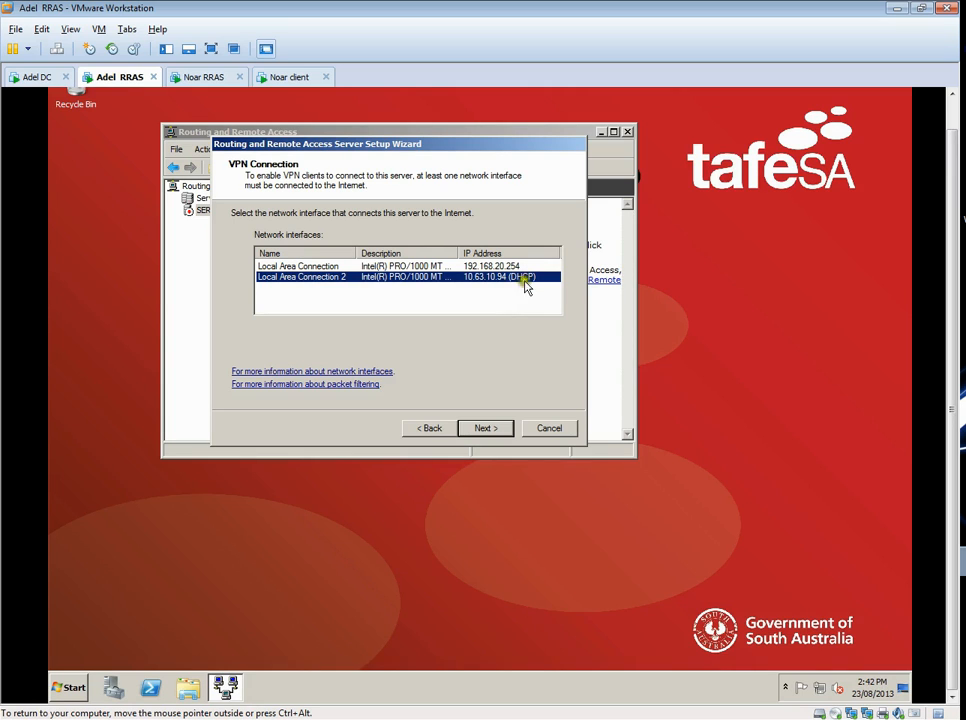
left_click(502, 427)
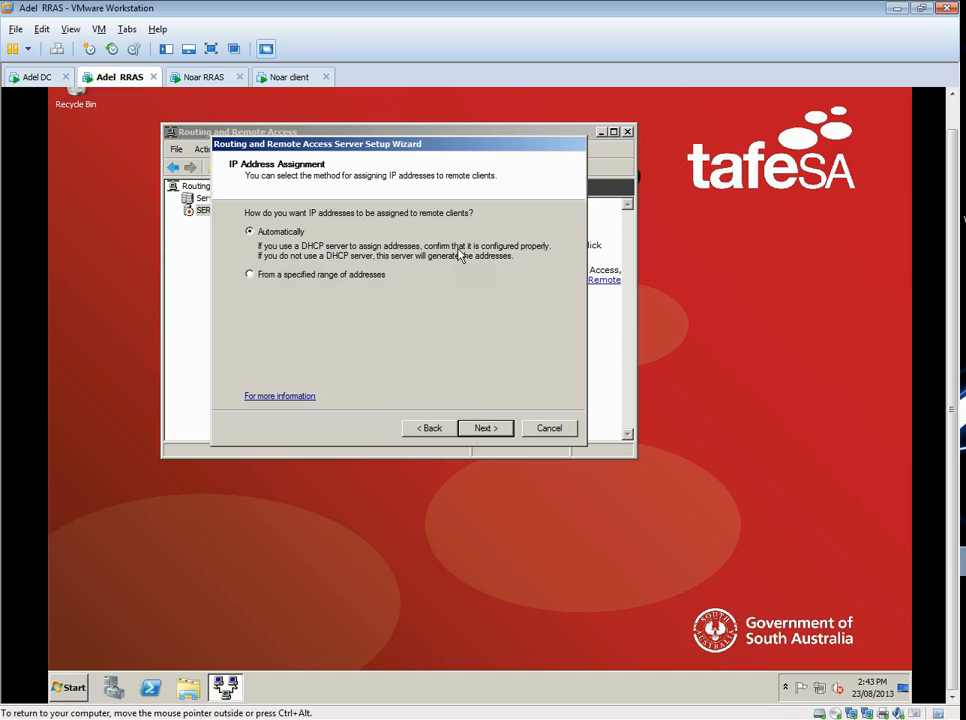
- Finish the Routing and Remote Access setup with automatic IP address assignment and local authentication instead of a RADIUS server
left_click(494, 430)
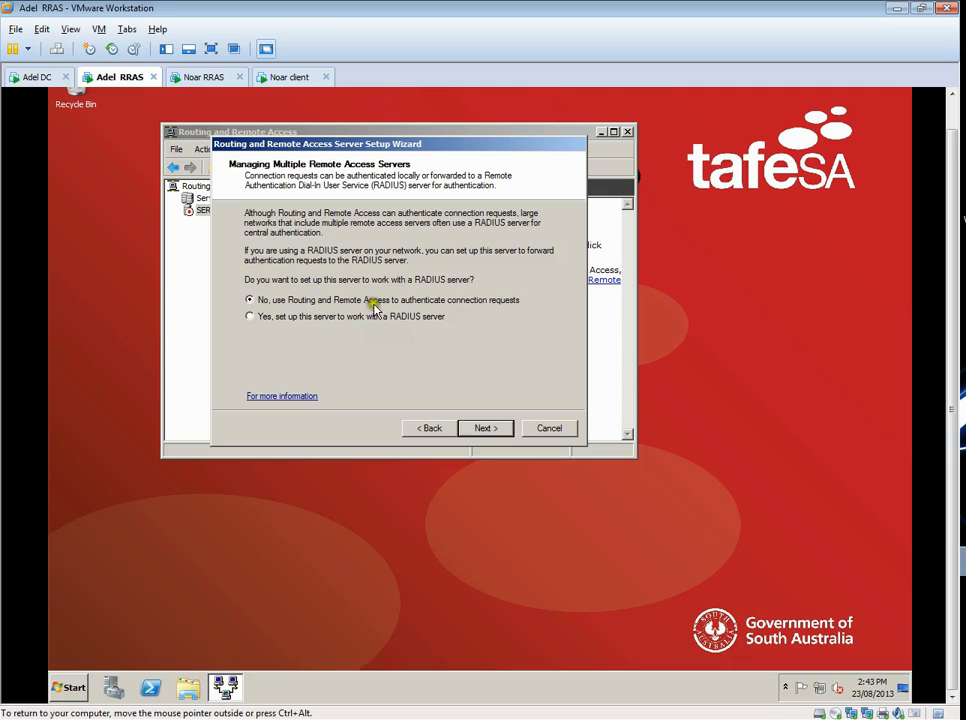
left_click(485, 428)
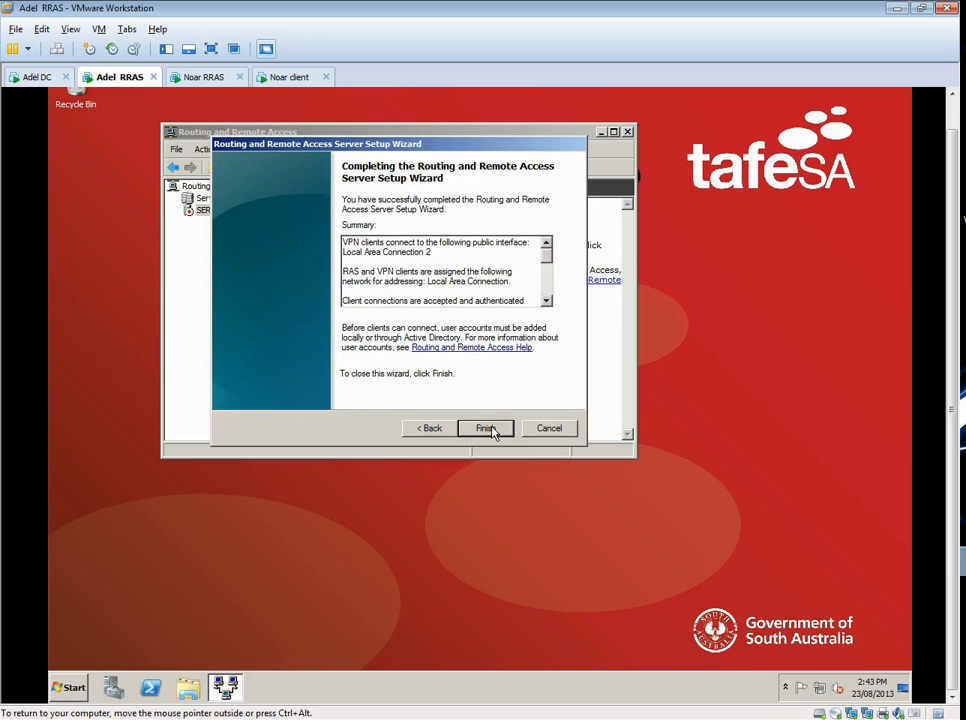
left_click(488, 428)
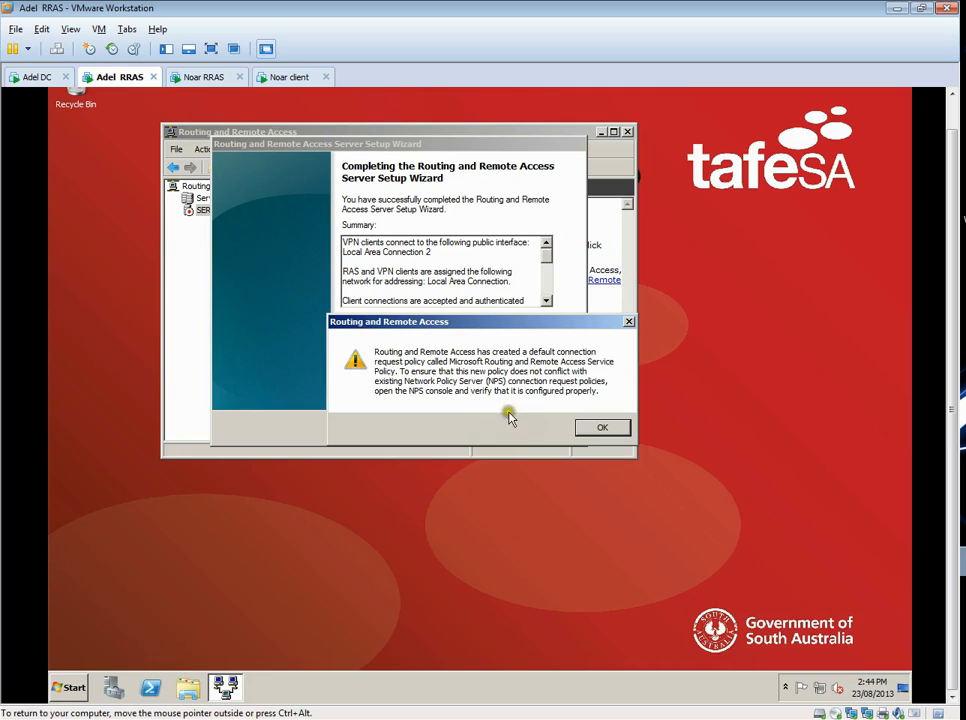
left_click(589, 429)
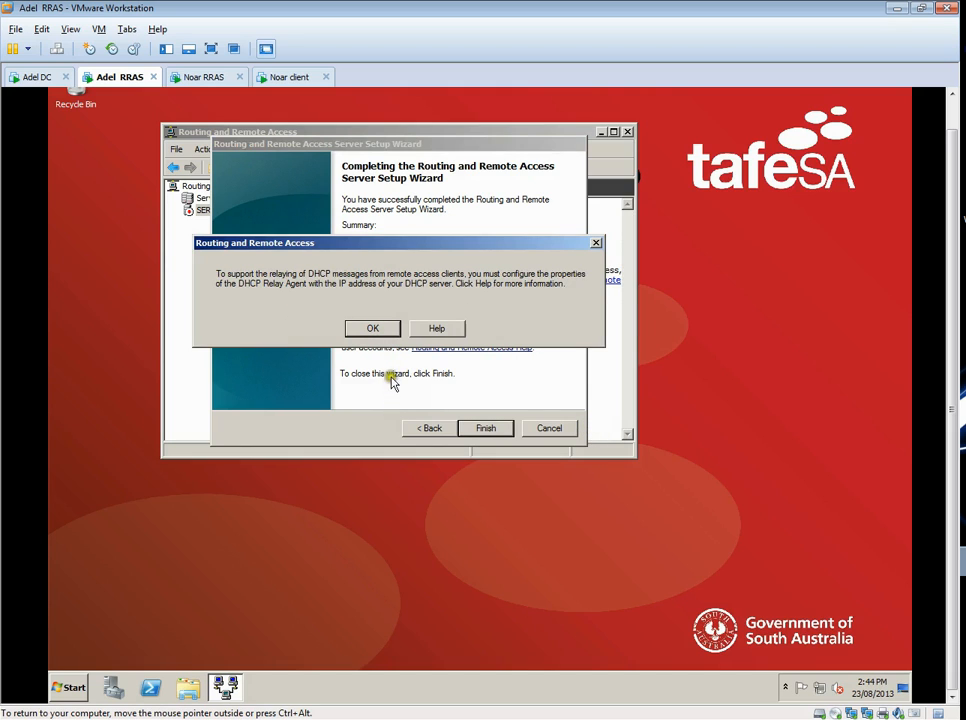
left_click(368, 333)
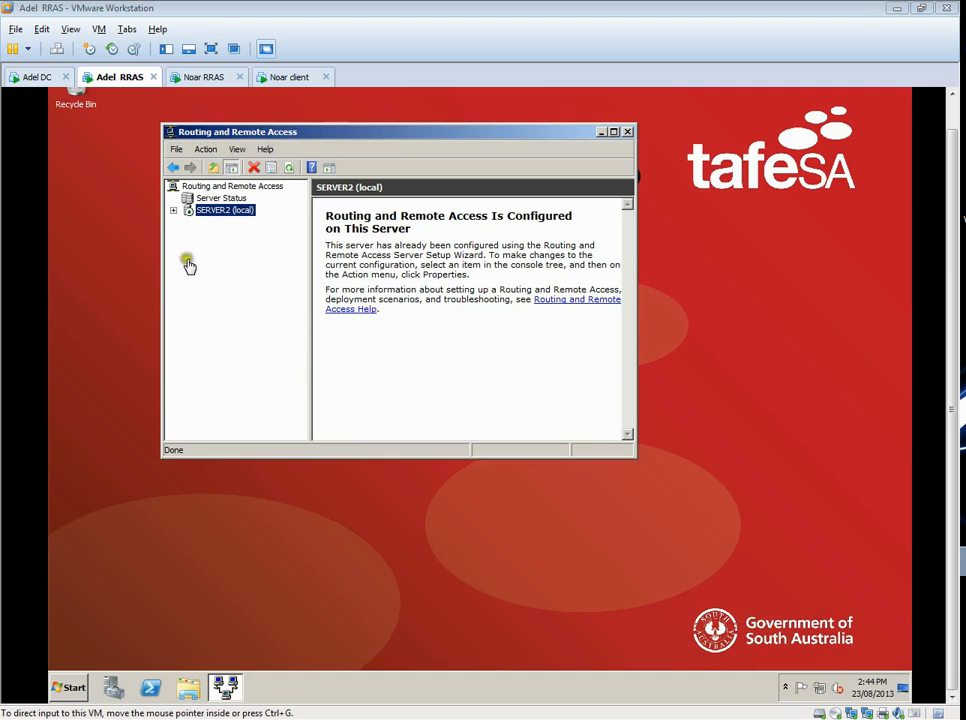
- Expand the SERVER2 (local) and IPv6 nodes, display the Ports list, and maximize the Routing and Remote Access console
left_click(195, 225)
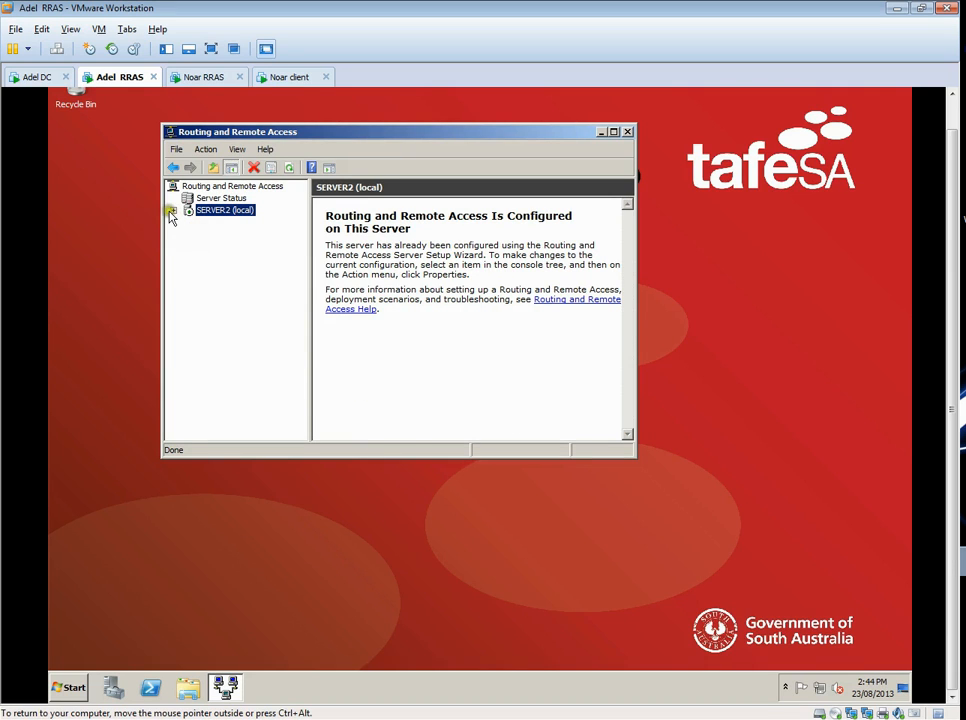
left_click(172, 213)
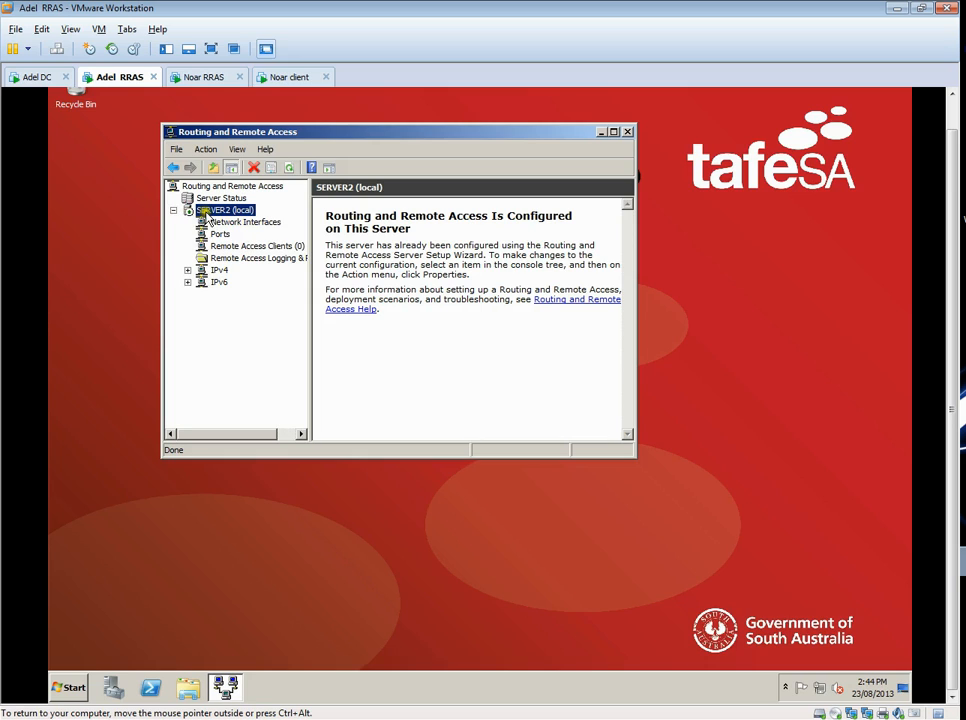
left_click(187, 282)
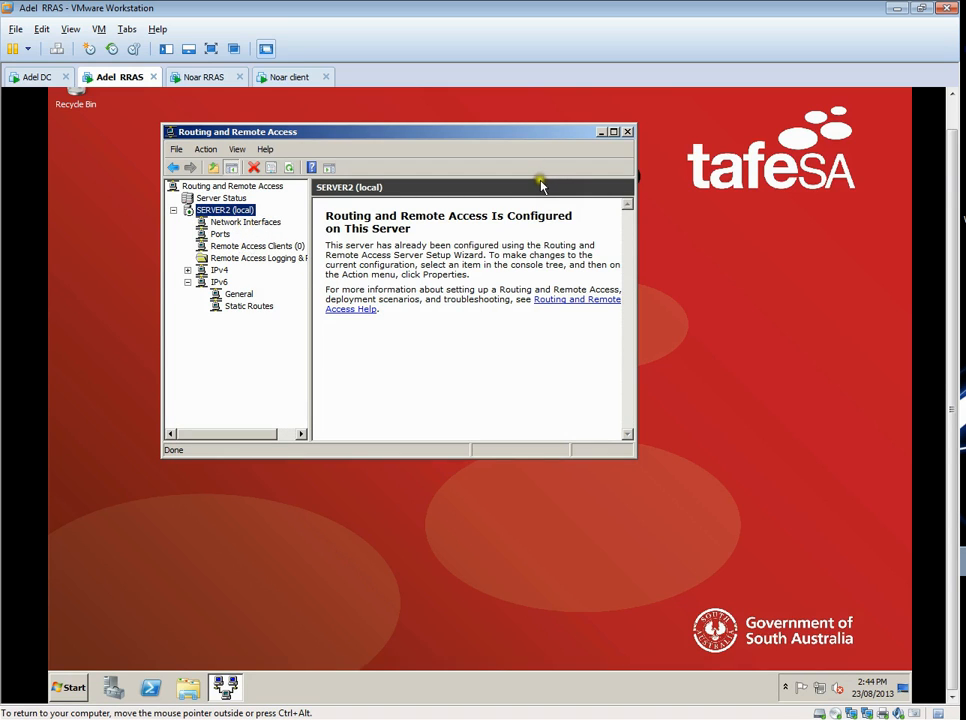
left_click_drag(483, 131, 479, 111)
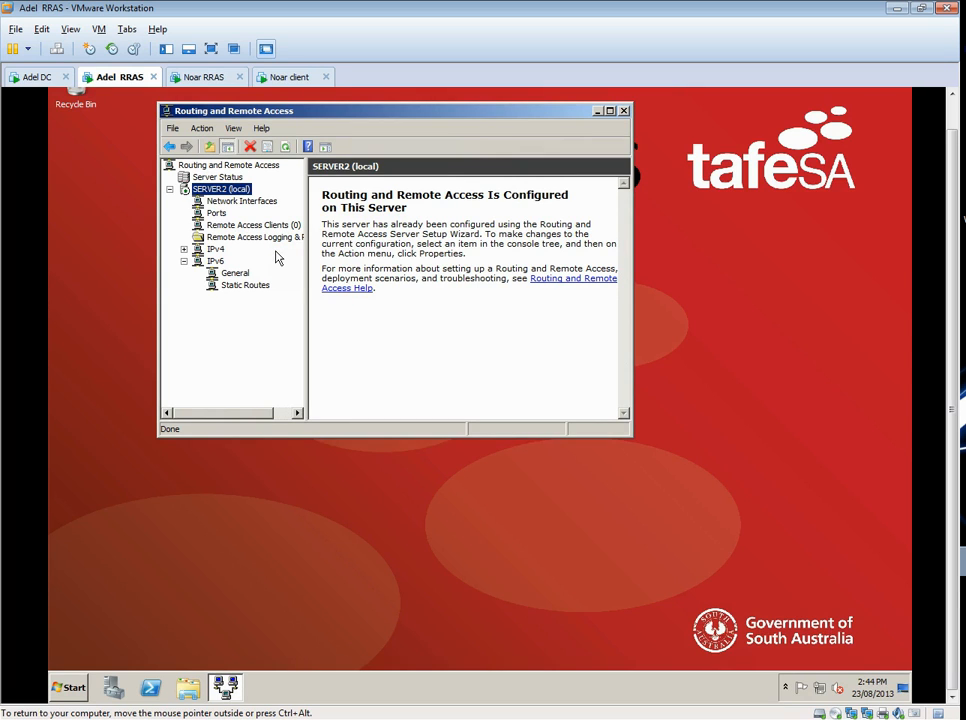
left_click(216, 213)
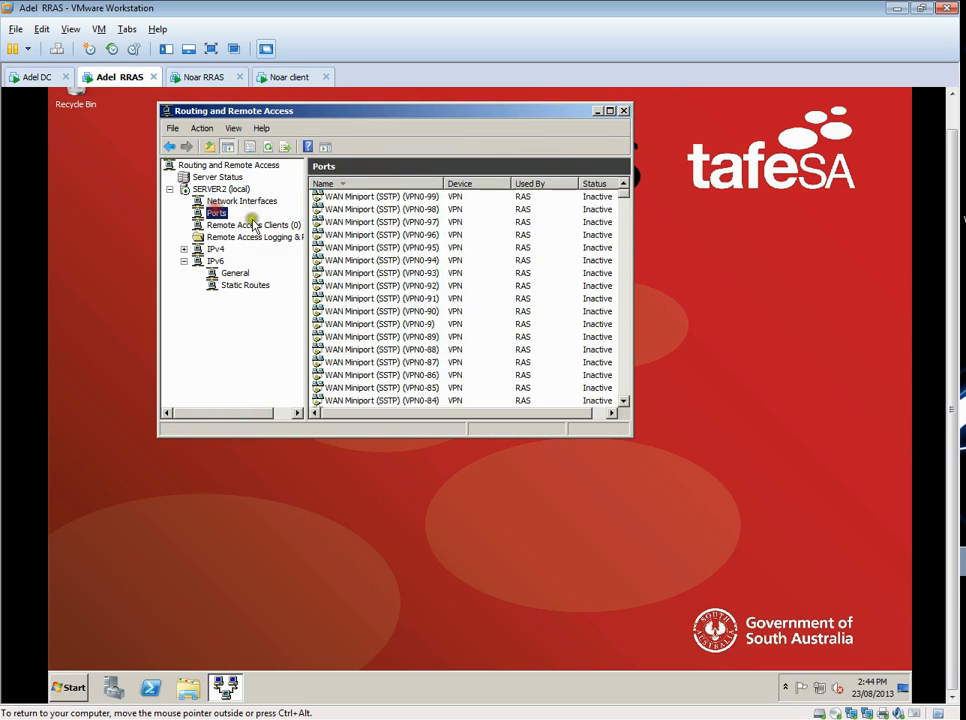
left_click(609, 110)
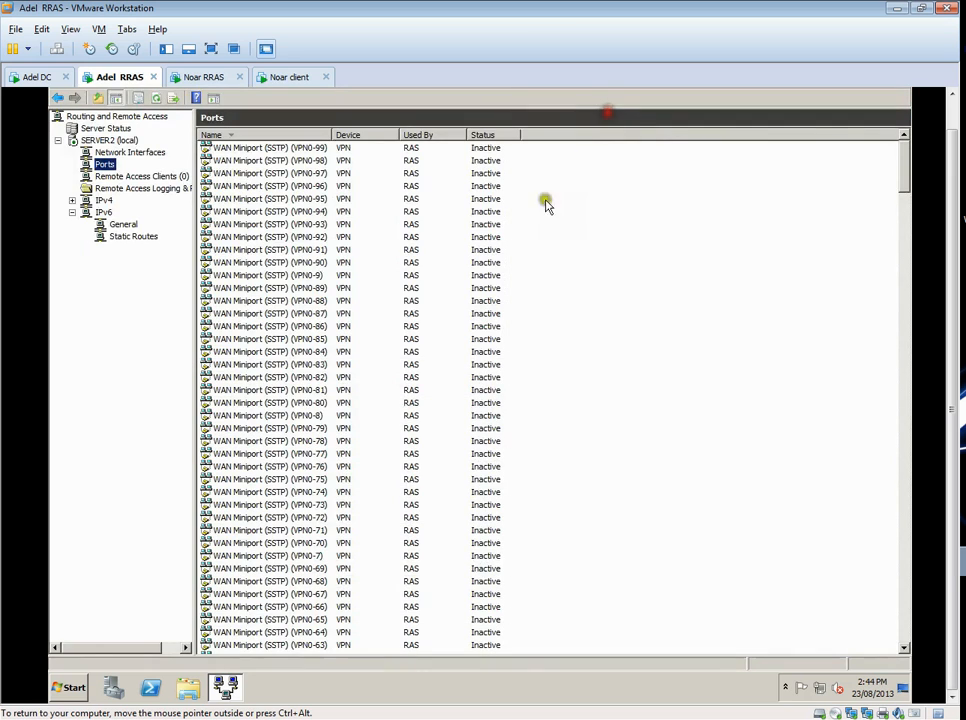
- Examine the list of WAN Miniport VPN ports and the devices listed in the Ports properties, leaving the settings unchanged
left_click(288, 213)
scroll(288, 213, "down", 15)
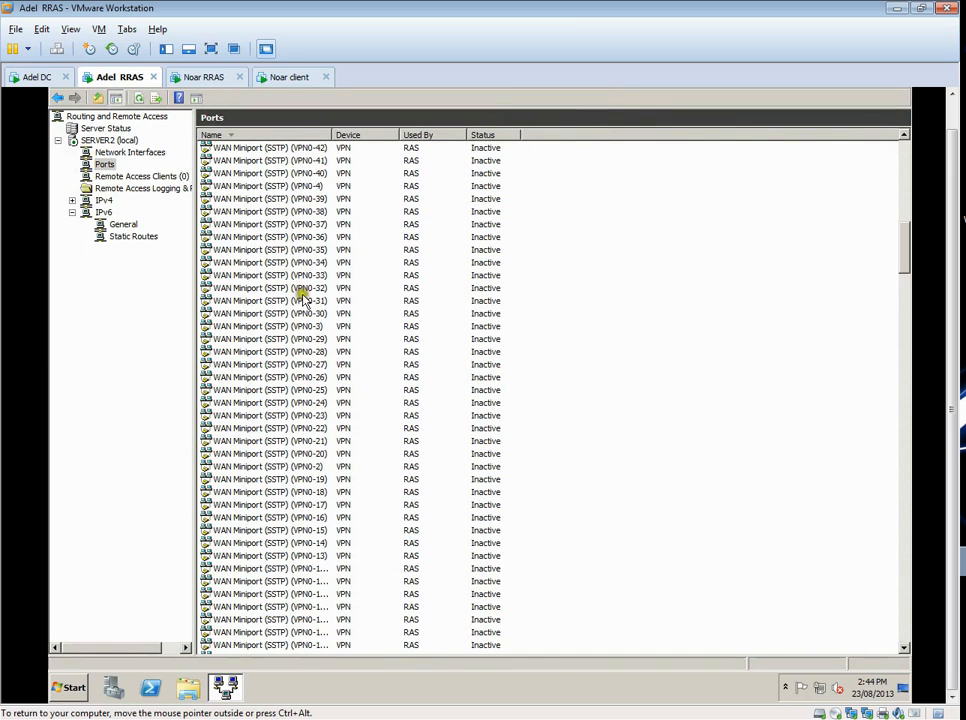
scroll(310, 303, "up", 6)
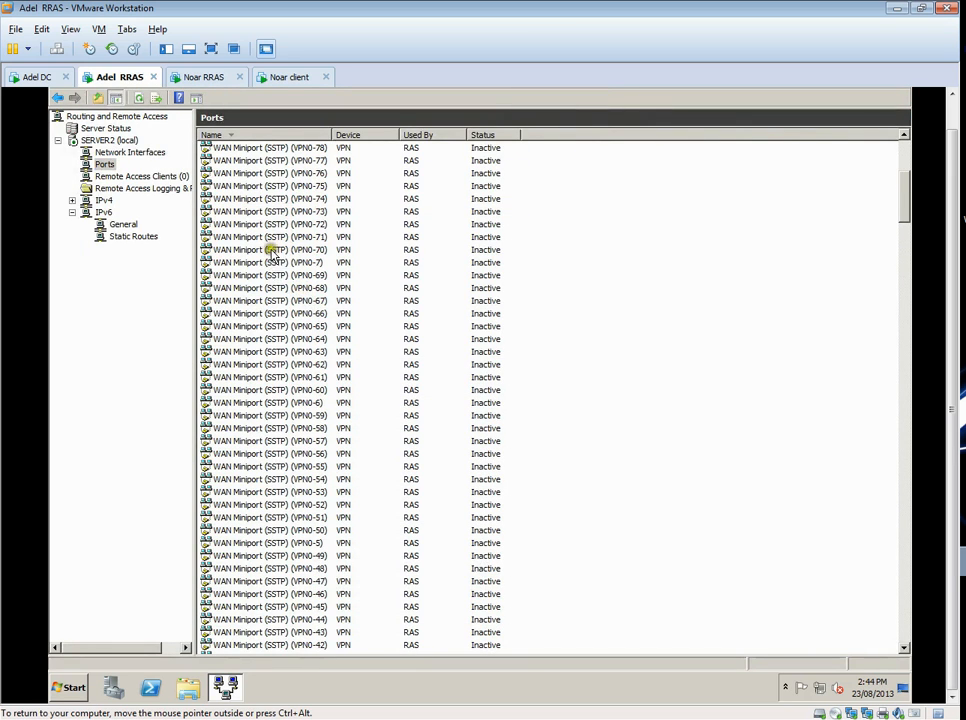
scroll(284, 312, "down", 20)
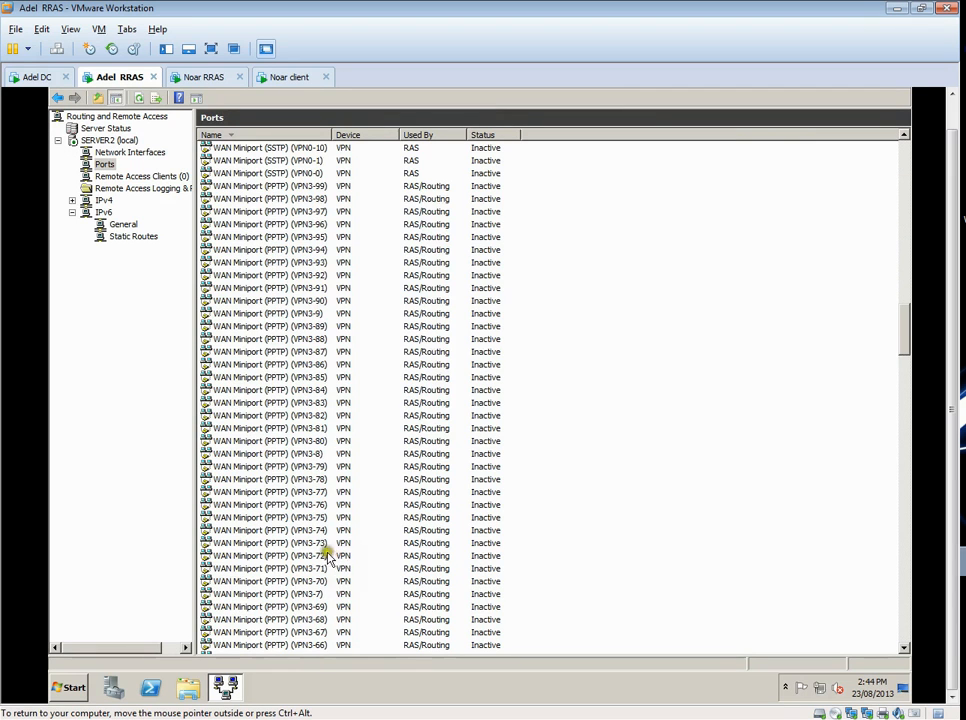
scroll(257, 340, "down", 20)
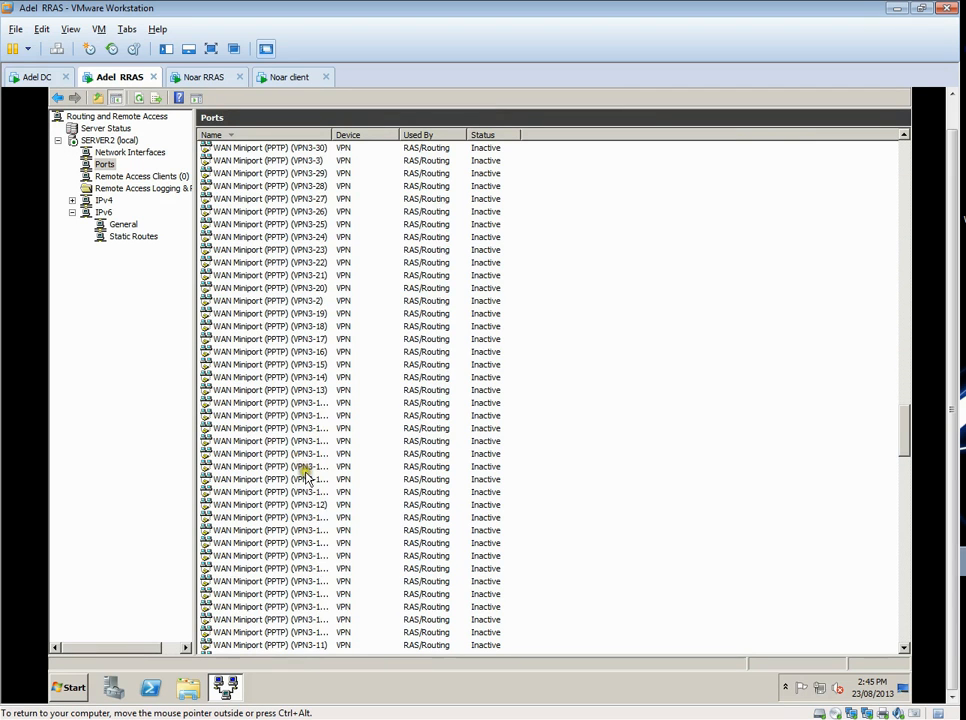
scroll(310, 480, "down", 20)
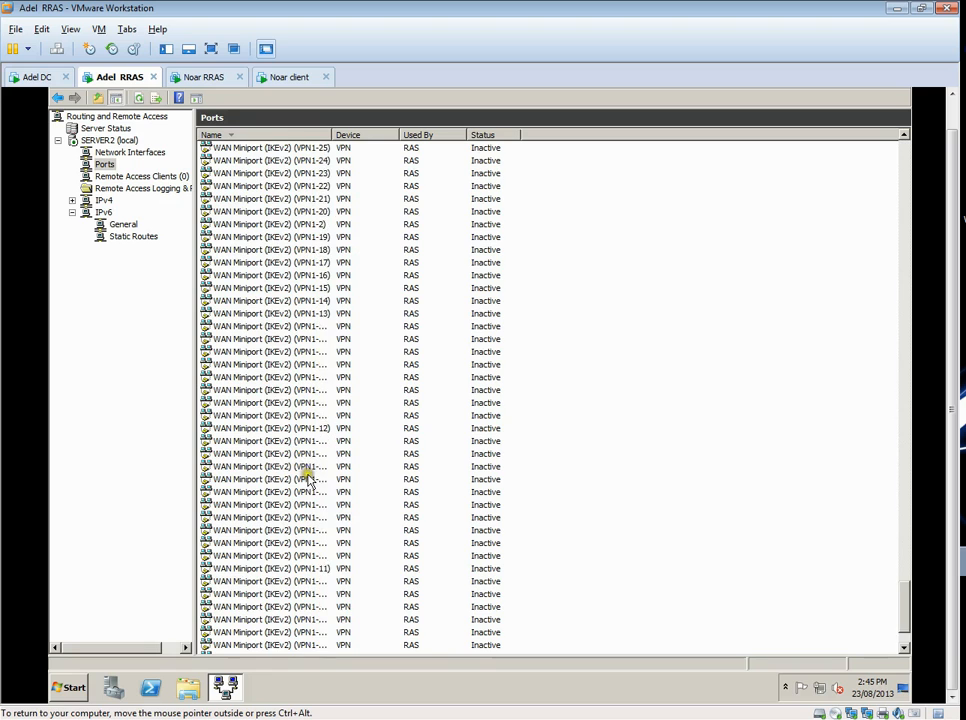
scroll(315, 482, "up", 20)
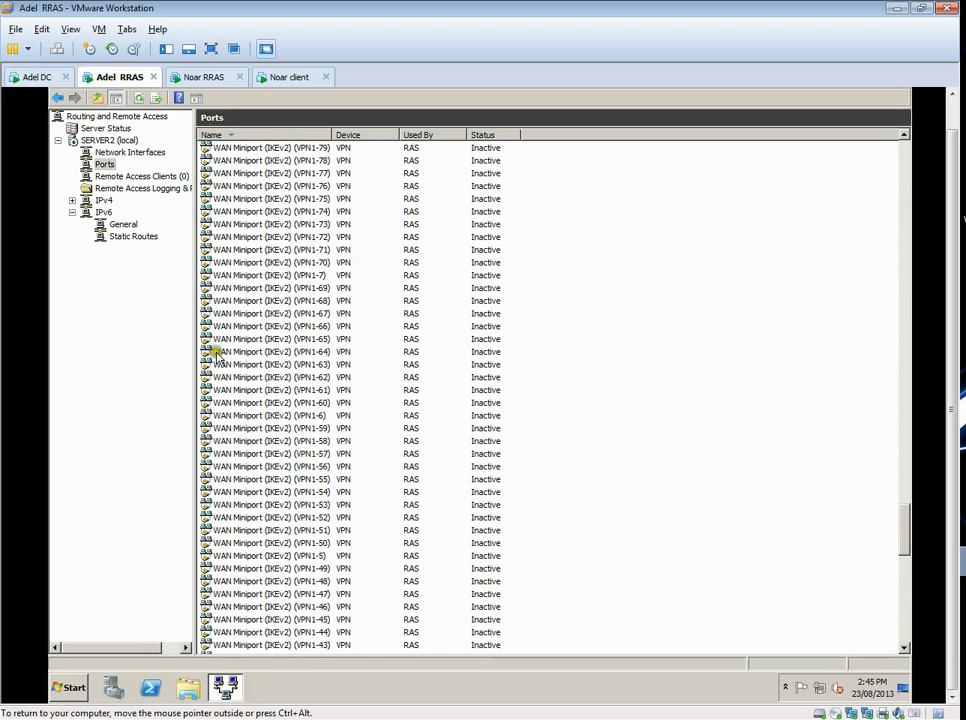
scroll(260, 308, "up", 20)
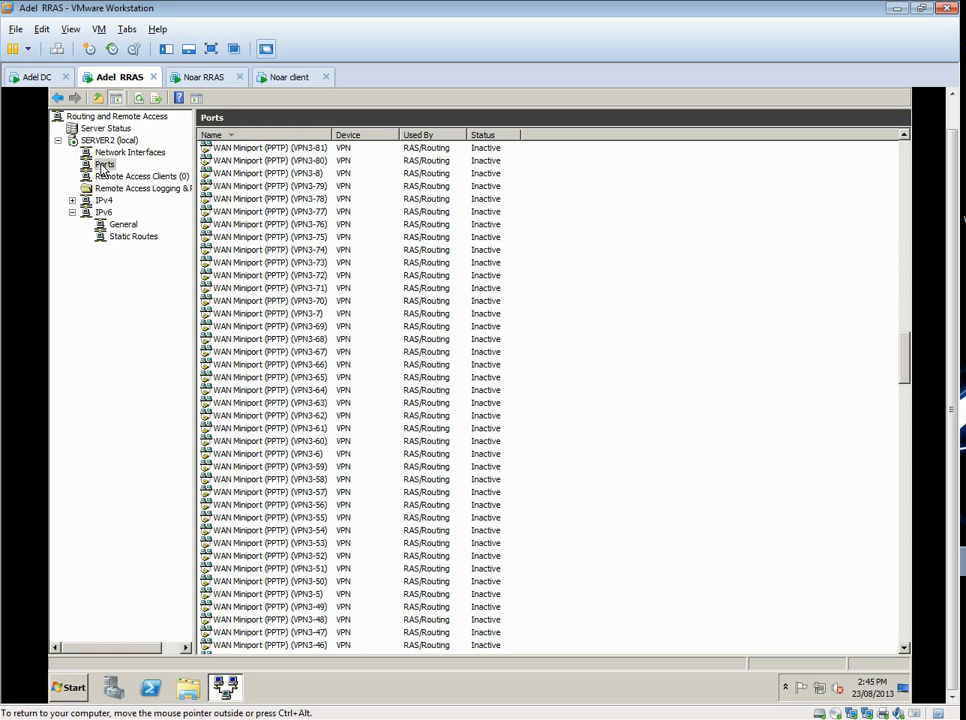
right_click(103, 168)
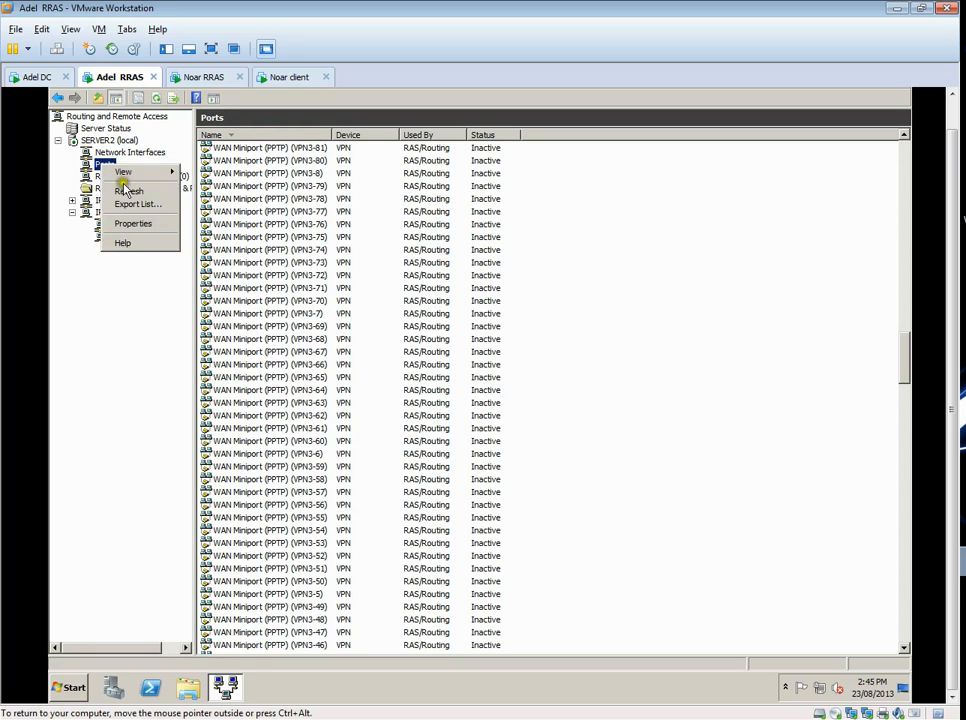
left_click(145, 226)
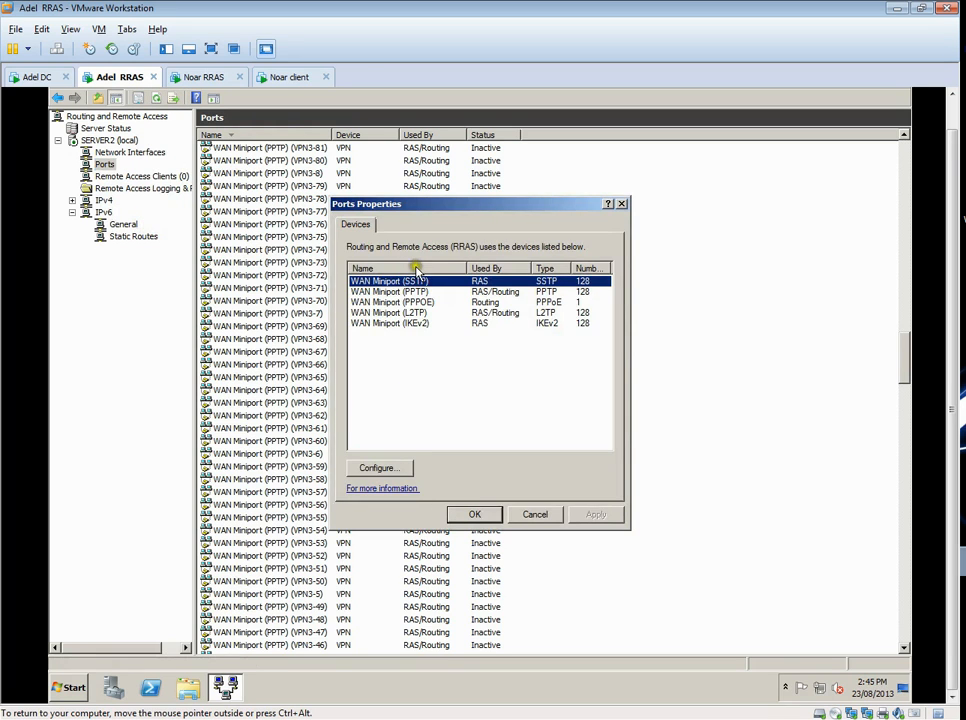
left_click(535, 514)
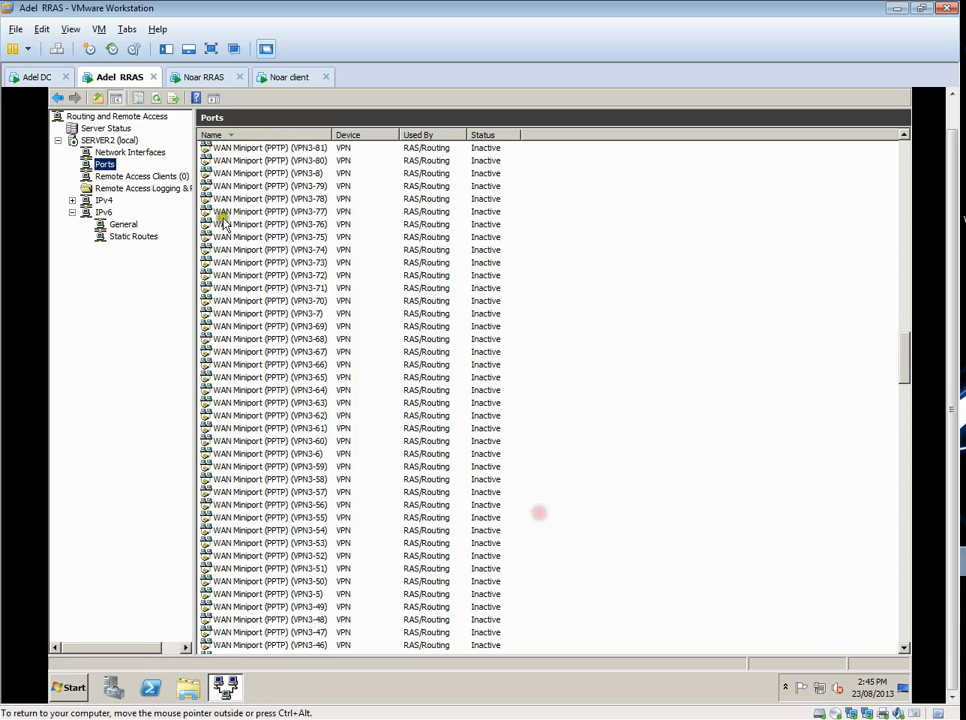
- Configure WAN Miniport (SSTP) in the Ports properties to disable inbound remote access connections
right_click(103, 167)
left_click(140, 225)
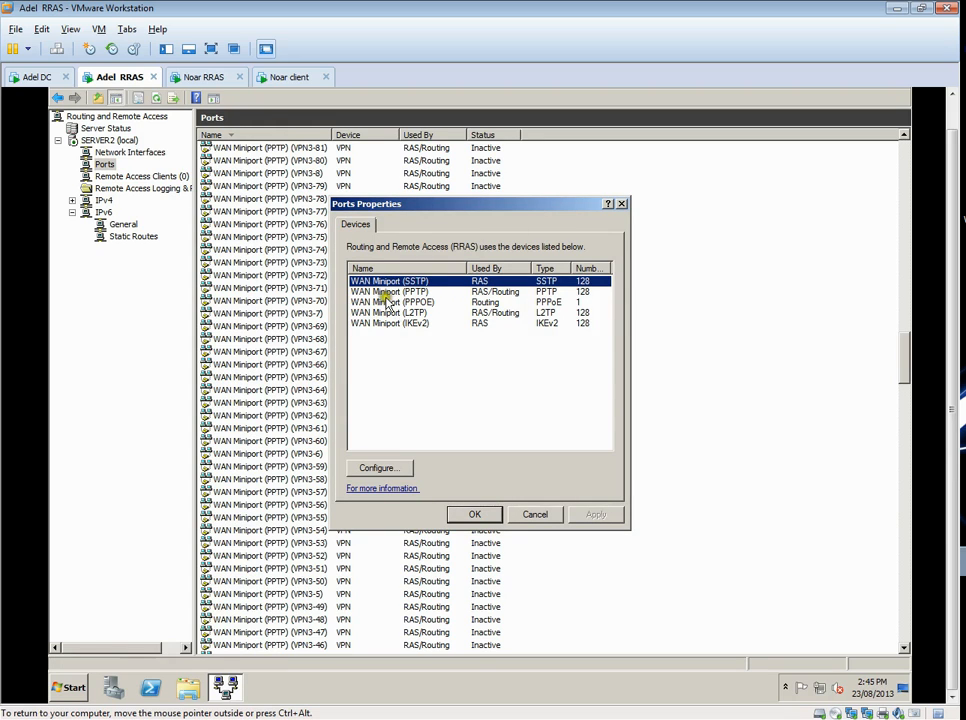
left_click(376, 467)
left_click(358, 314)
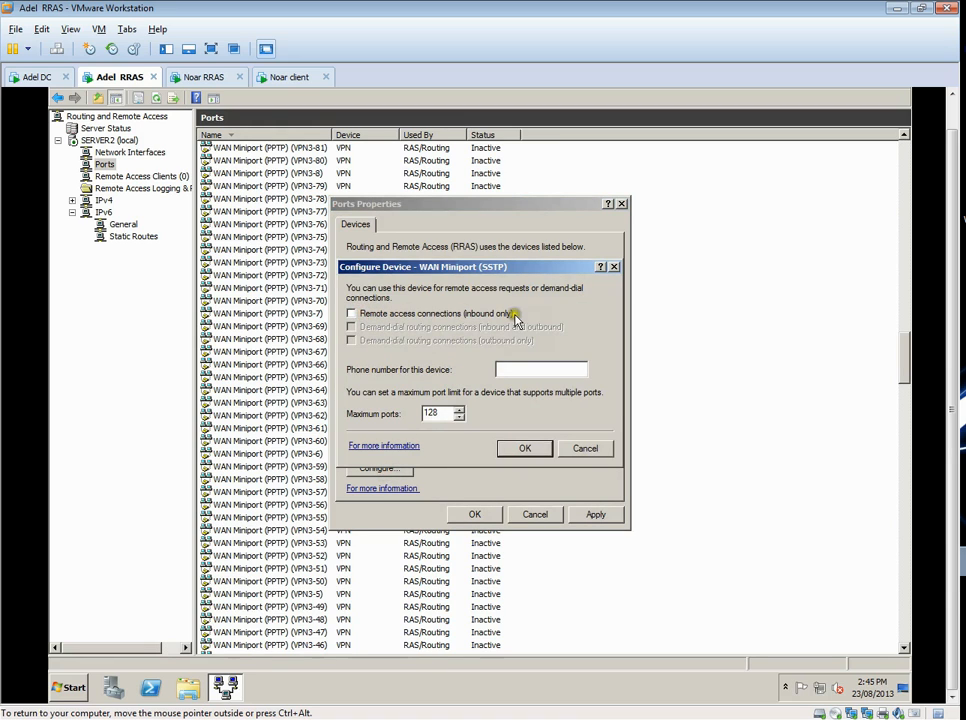
left_click(522, 448)
- Disable remote access connections and inbound and outbound demand-dial routing connections for WAN Miniport (PPTP)
left_click(404, 300)
left_click(380, 467)
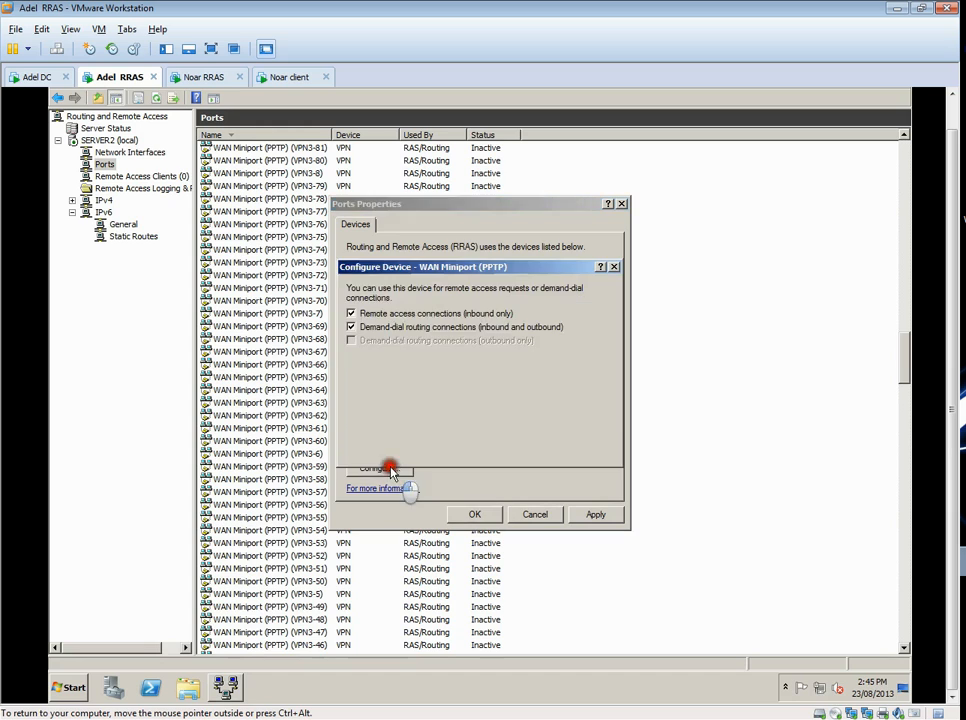
left_click(368, 314)
left_click(351, 327)
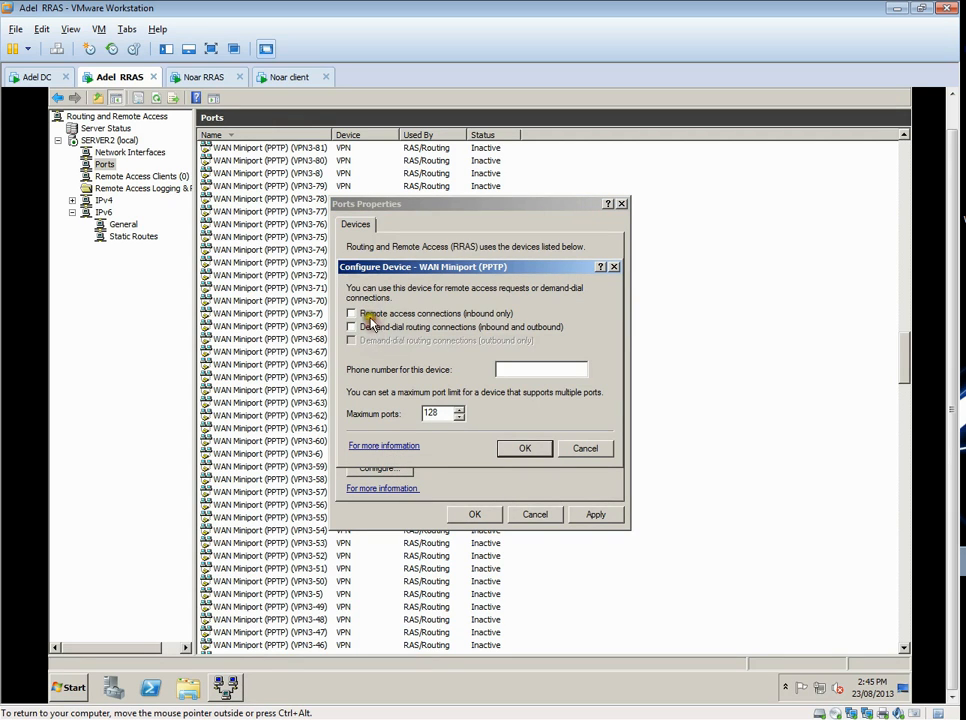
left_click(522, 452)
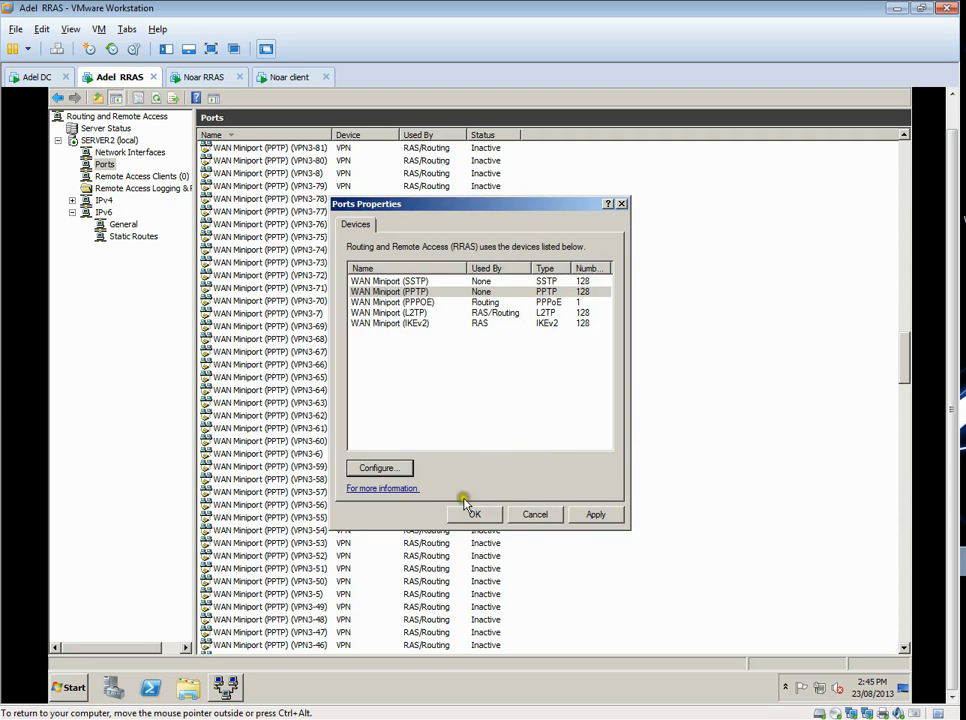
- Disable outbound-only demand-dial routing connections for WAN Miniport (PPPOE)
left_click(390, 302)
left_click(378, 467)
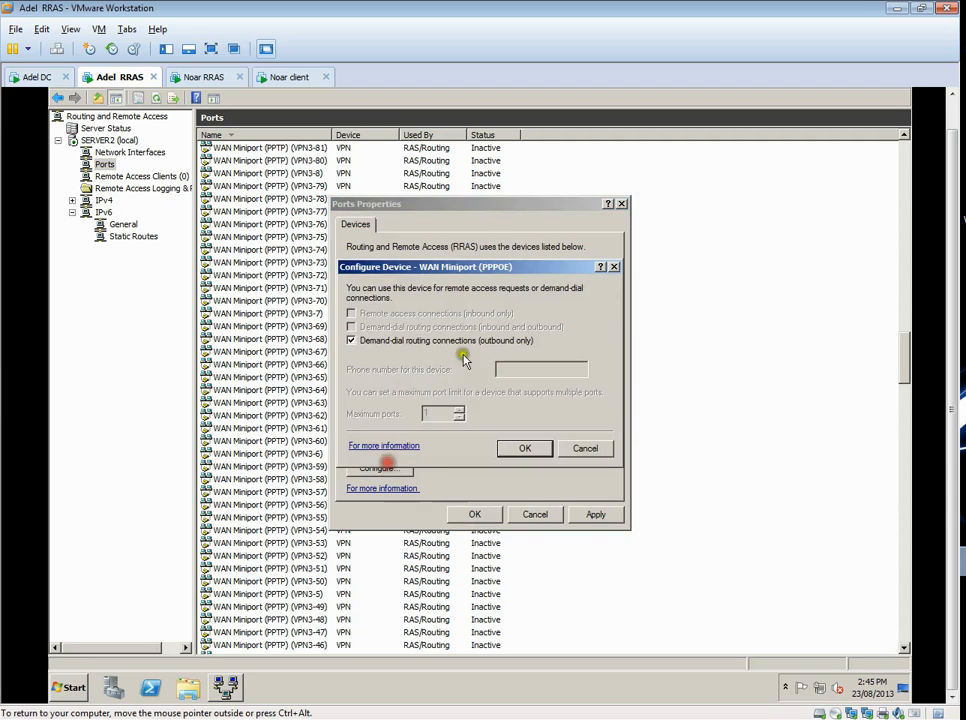
left_click(370, 345)
left_click(523, 448)
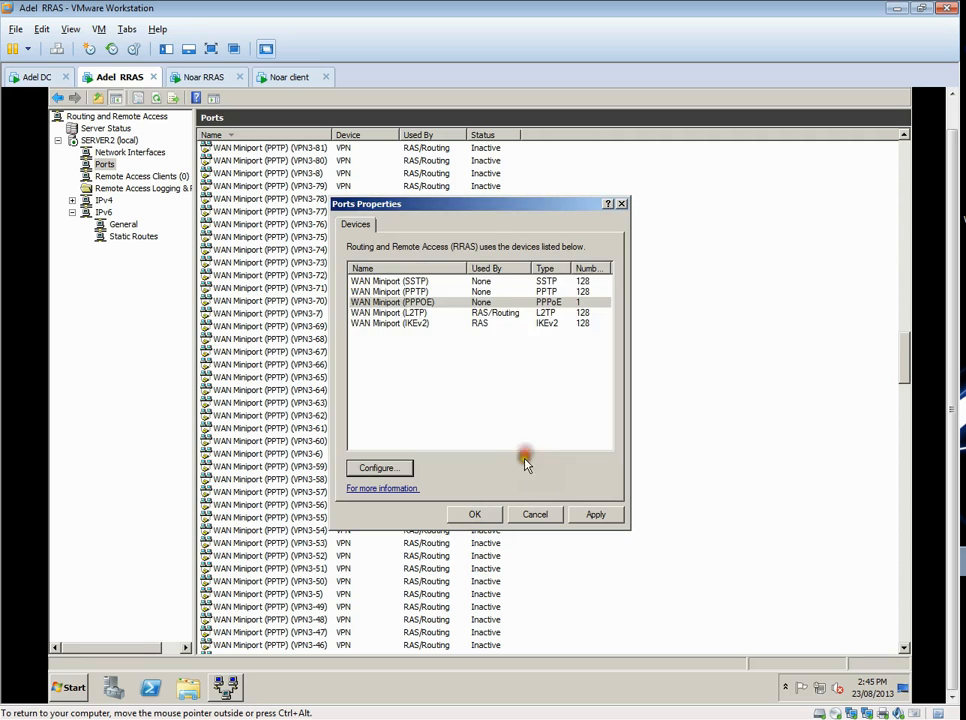
- Disable inbound remote access connections for WAN Miniport (IKEv2)
left_click(400, 325)
left_click(378, 467)
left_click(383, 313)
left_click(522, 448)
- Review and accept the WAN Miniport (L2TP) device configuration, and save the changes in the Ports properties
left_click(385, 312)
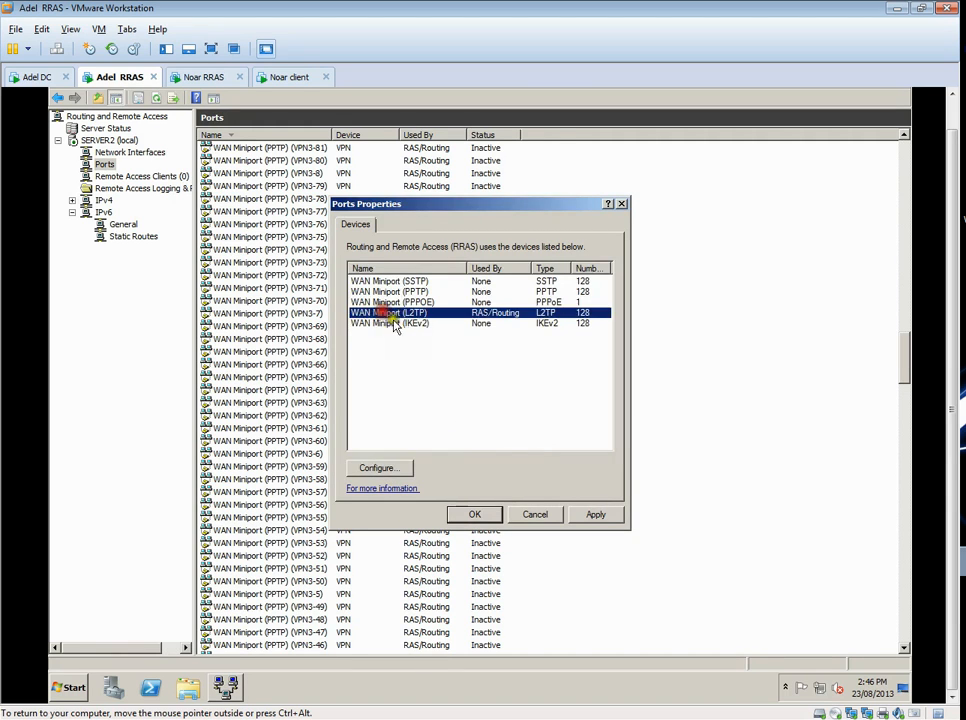
left_click(379, 467)
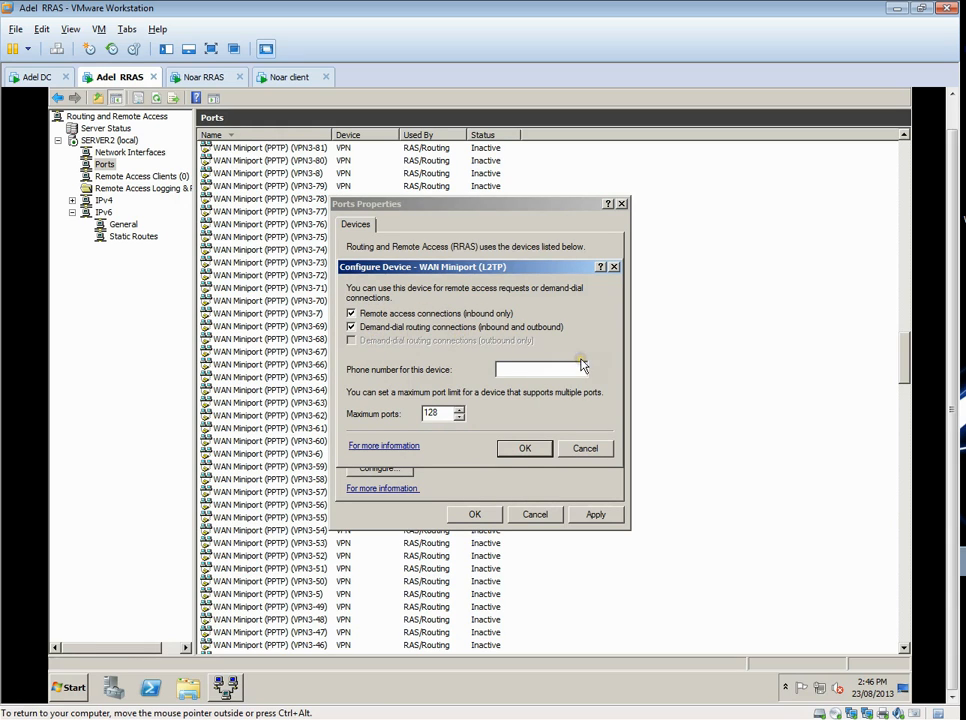
left_click(523, 449)
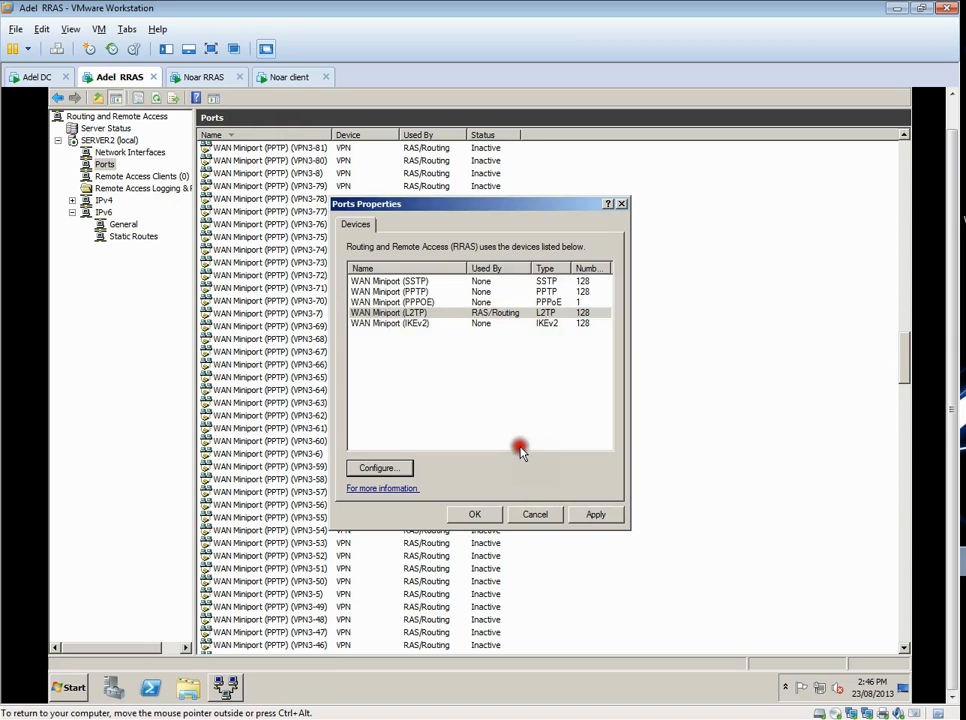
left_click(489, 518)
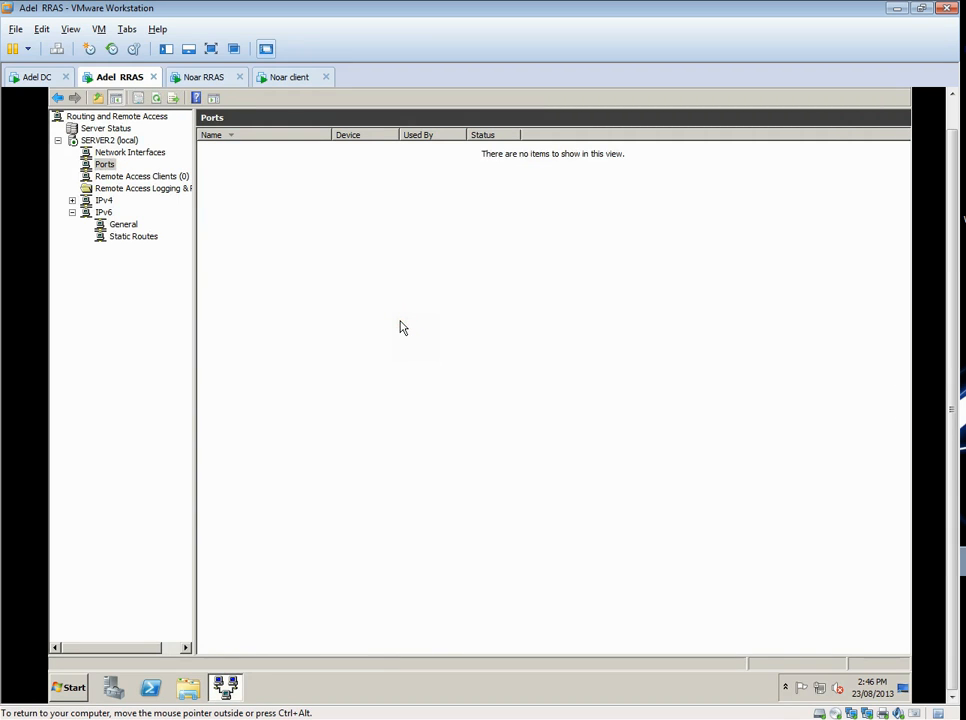
- Select the Ports node again, then open a Command Prompt and display the server's detailed IP configuration
left_click(110, 152)
left_click(105, 165)
left_click(70, 686)
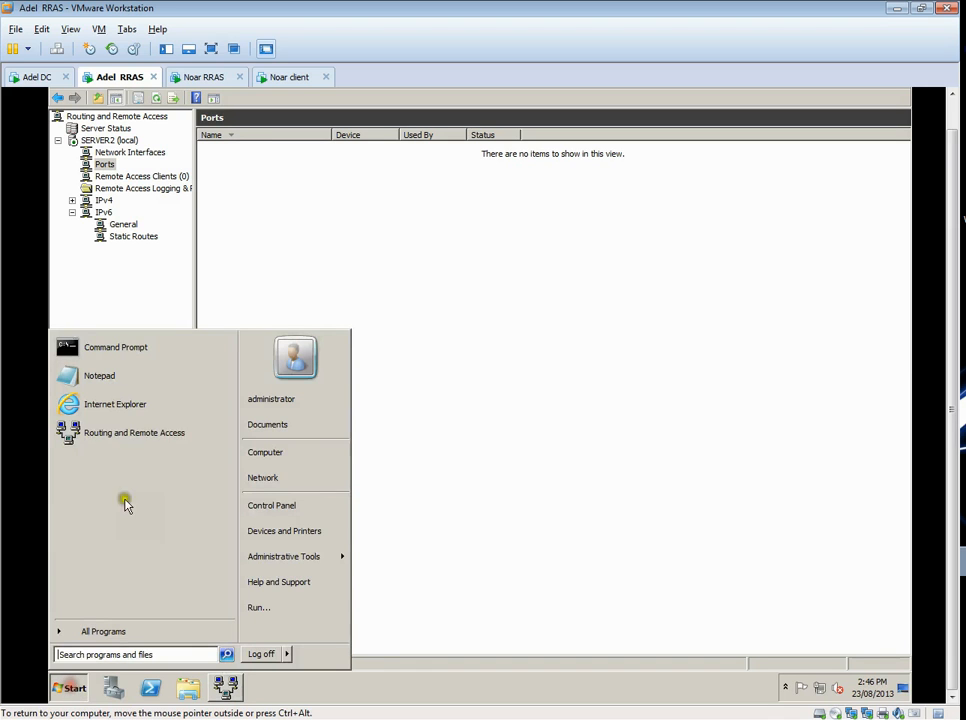
left_click(121, 351)
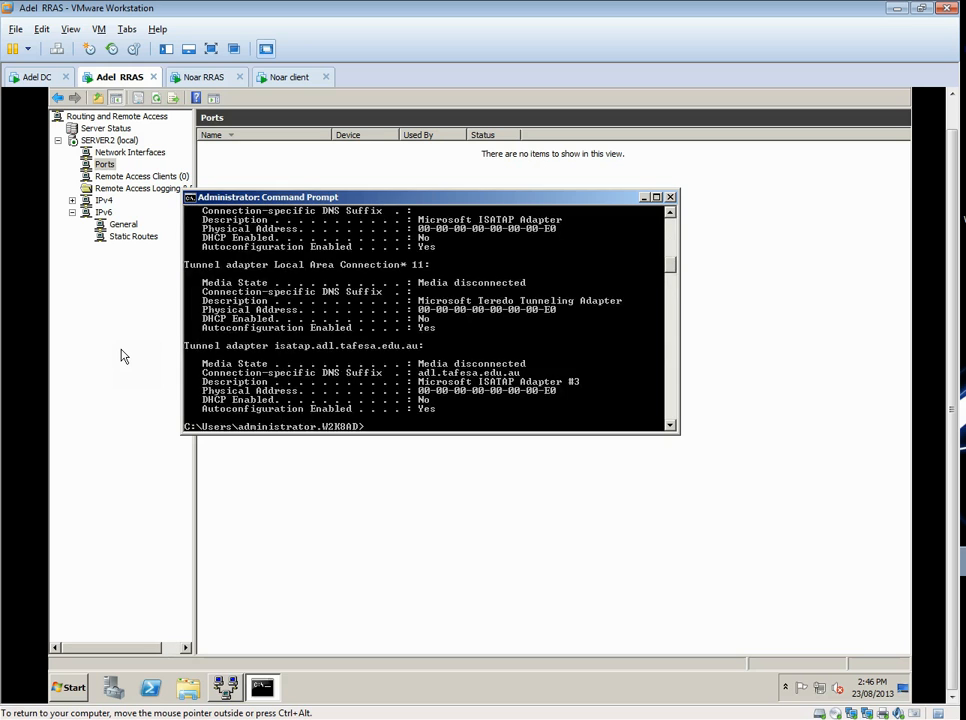
scroll(371, 338, "up", 12)
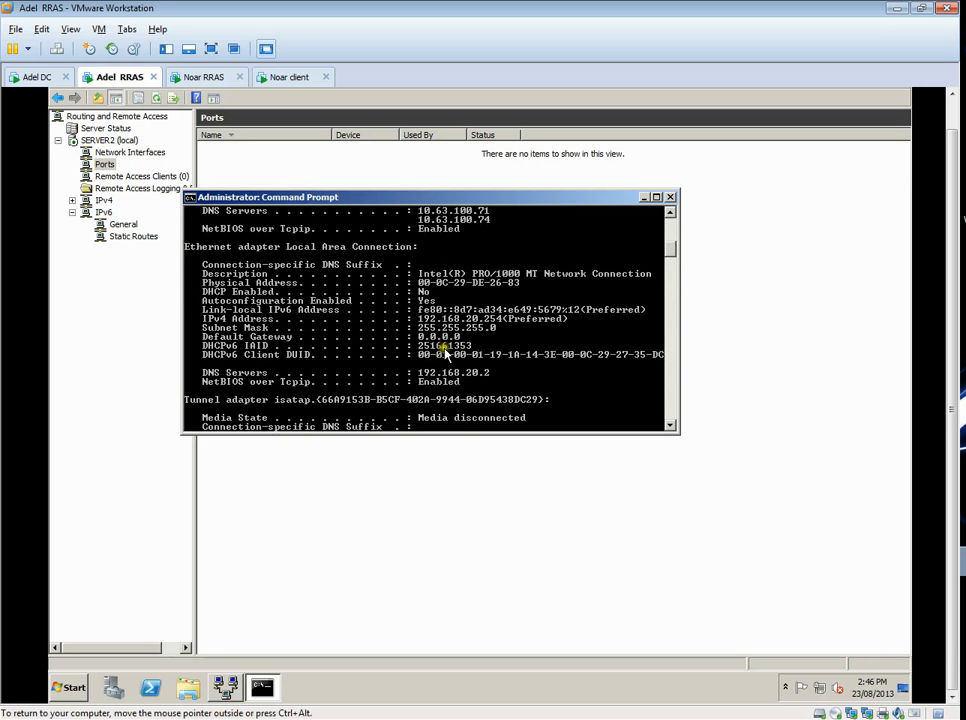
scroll(371, 341, "up", 4)
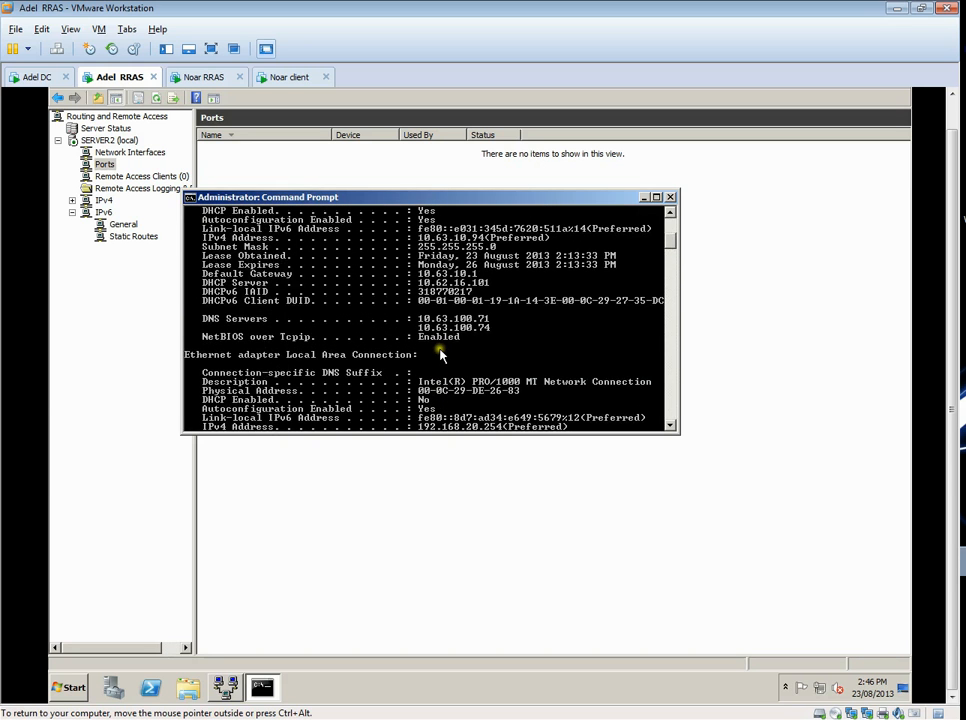
scroll(444, 354, "up", 2)
scroll(441, 355, "up", 1)
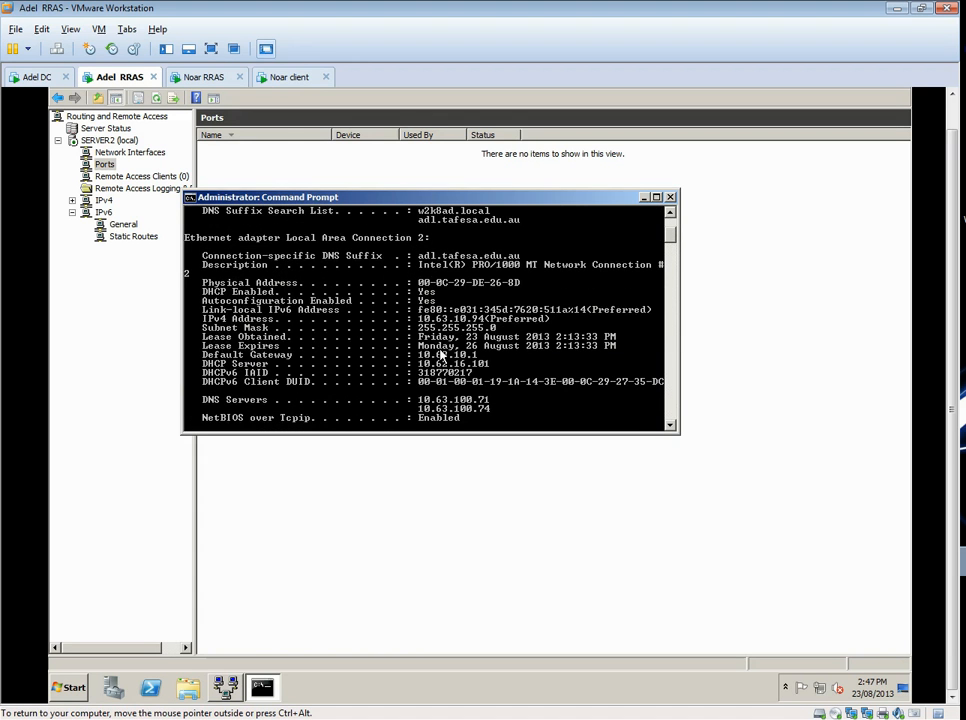
scroll(487, 353, "up", 1)
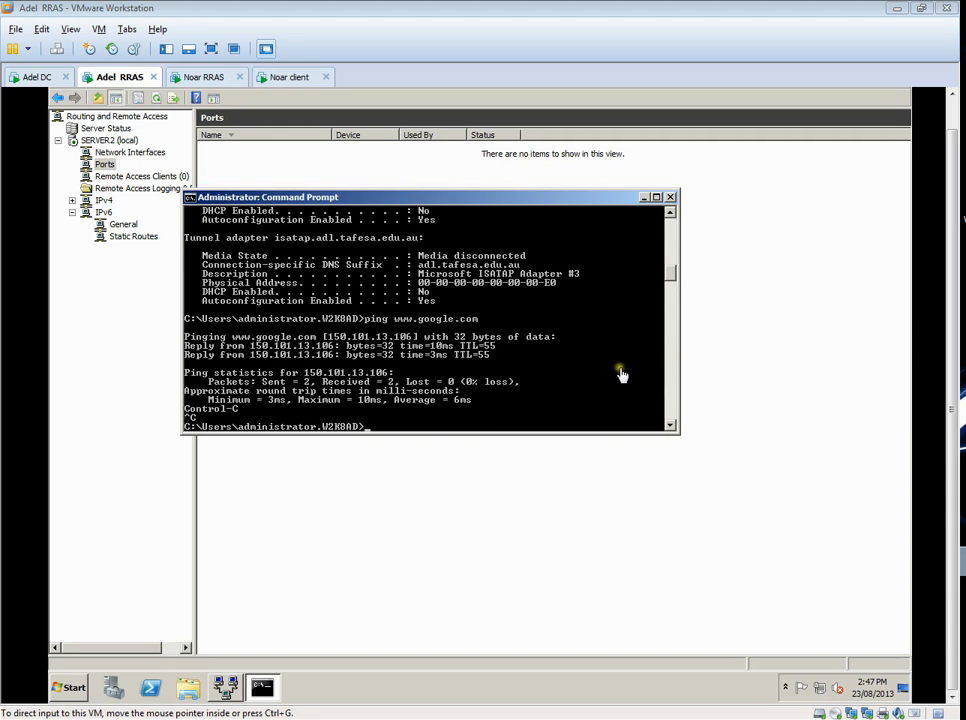
left_click(672, 276)
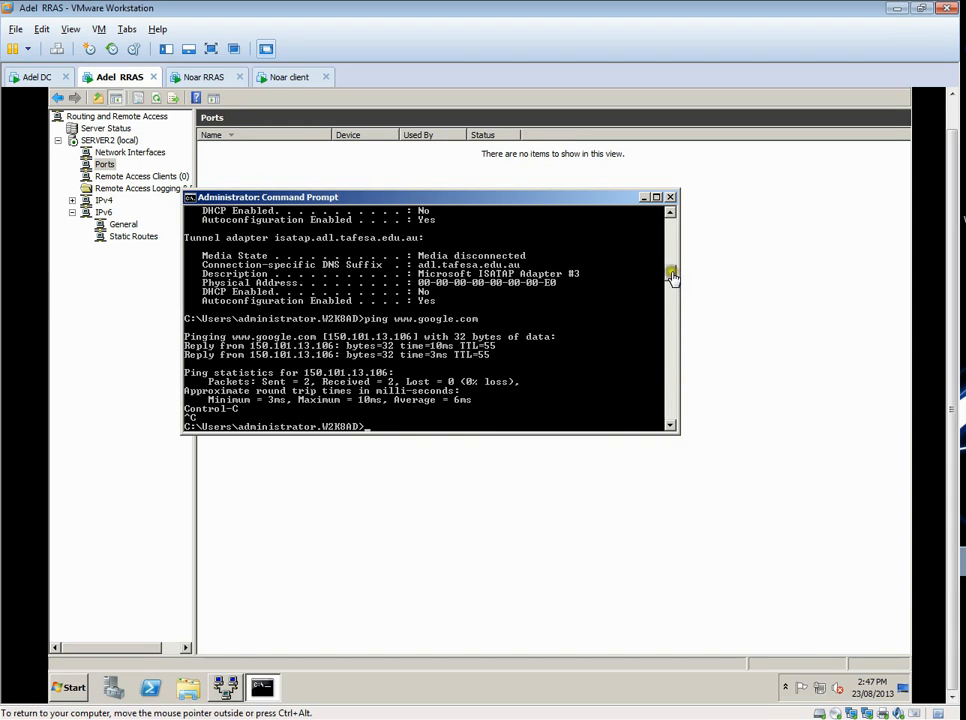
scroll(672, 266, "up", 4)
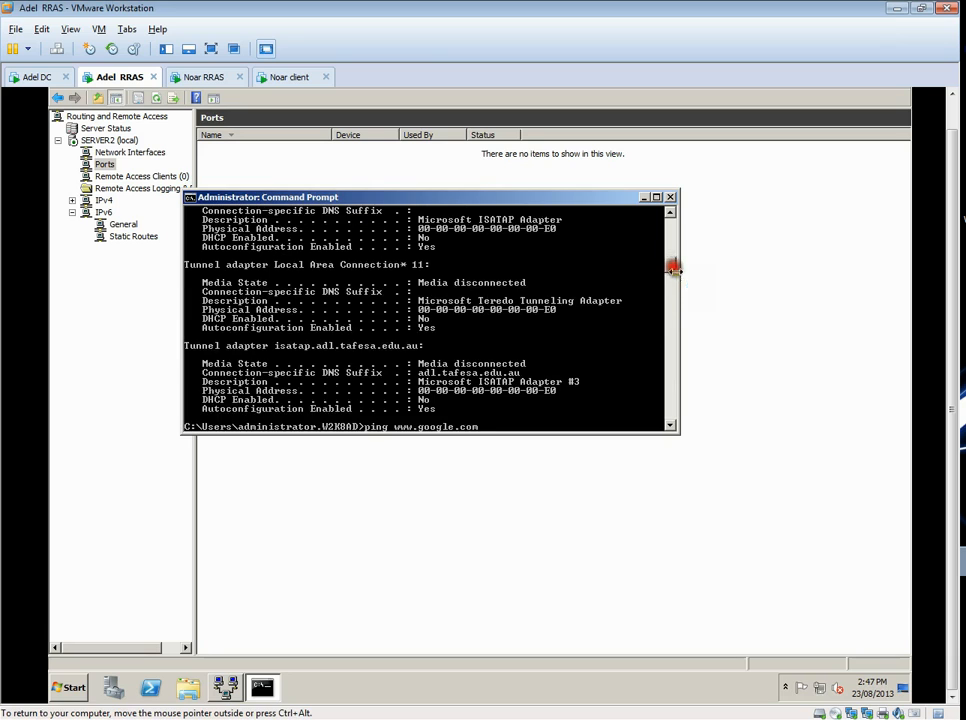
left_click(670, 197)
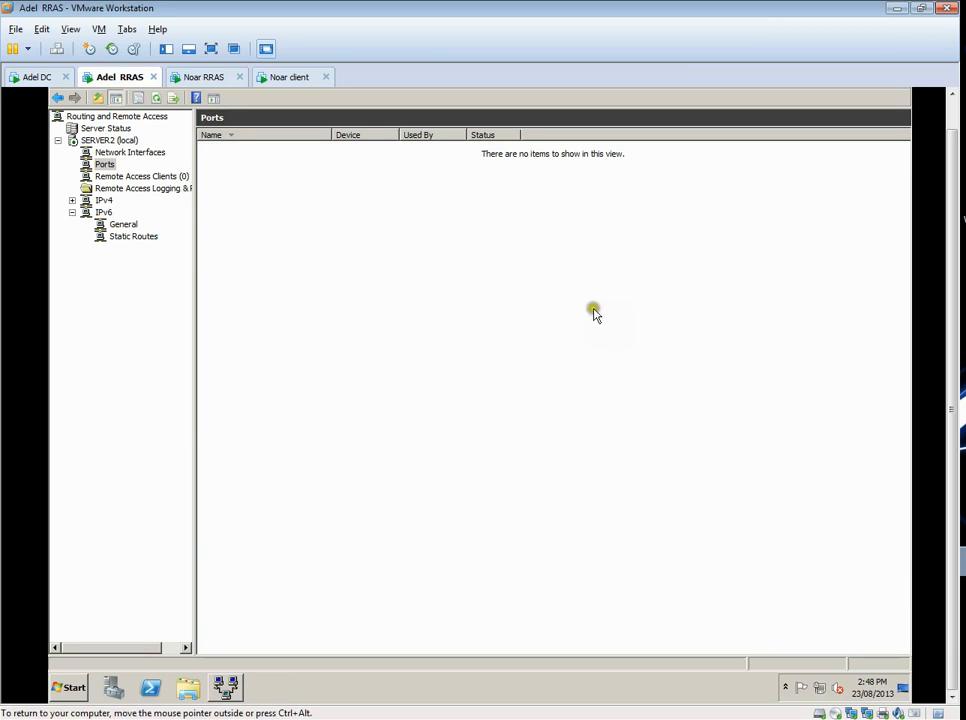
- Open Network Policy Server from the administrative tools and display its Network Policies under Policies
left_click(106, 165)
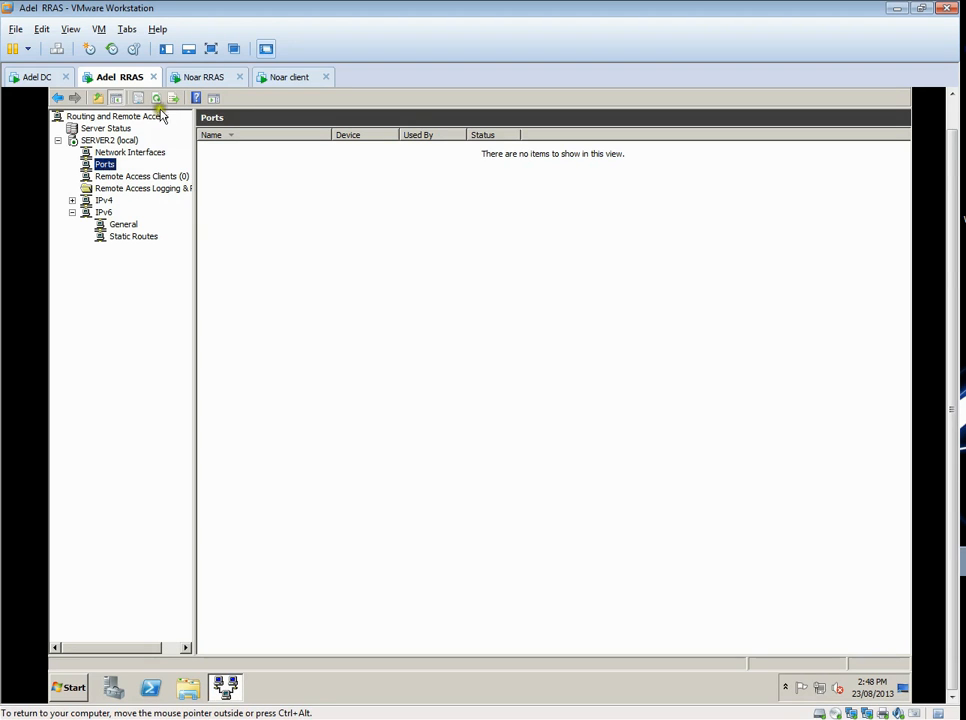
left_click(68, 688)
mouse_move(291, 563)
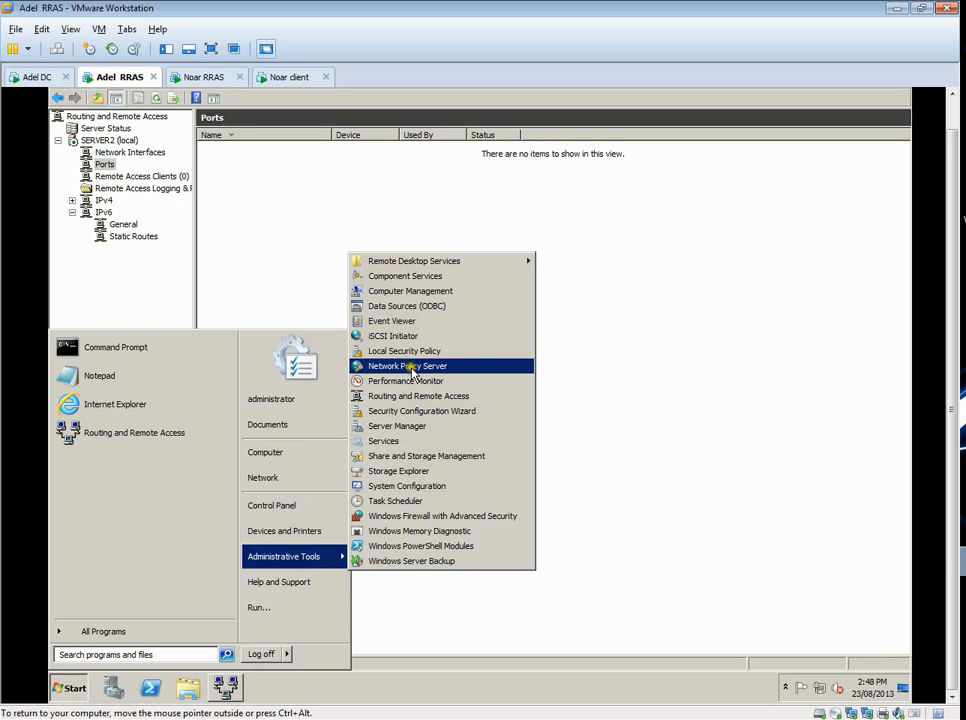
left_click(444, 369)
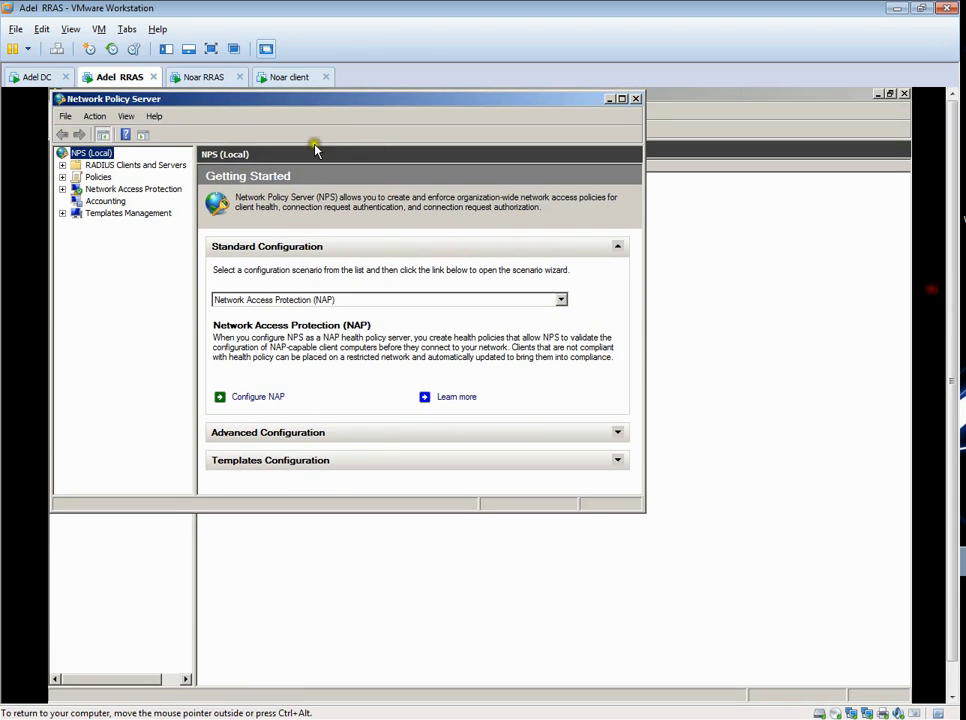
left_click_drag(317, 103, 409, 165)
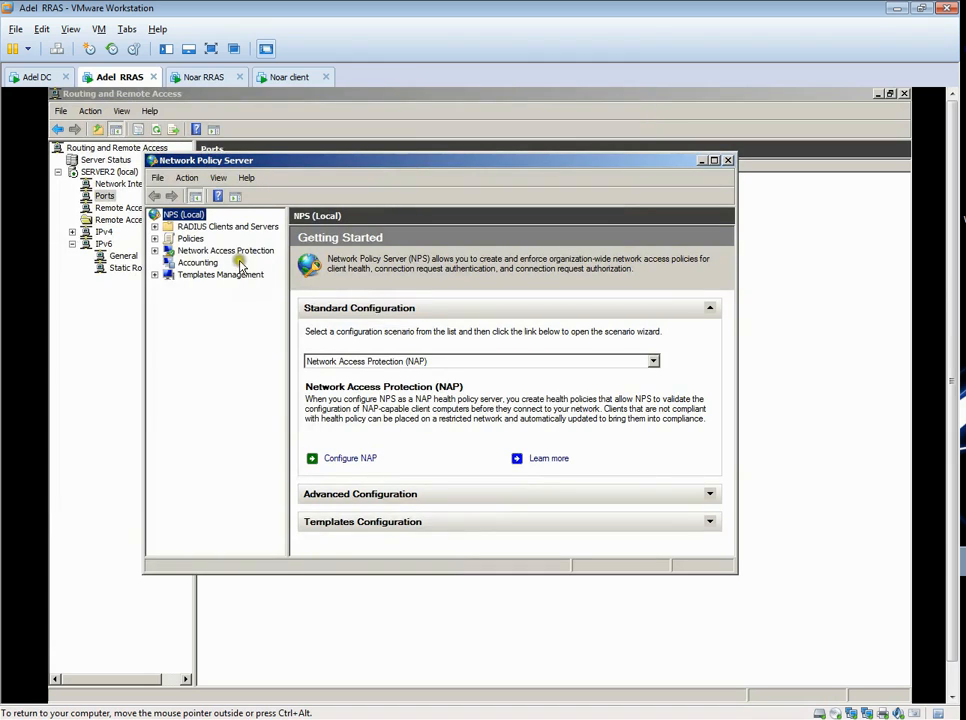
left_click(154, 238)
left_click(210, 262)
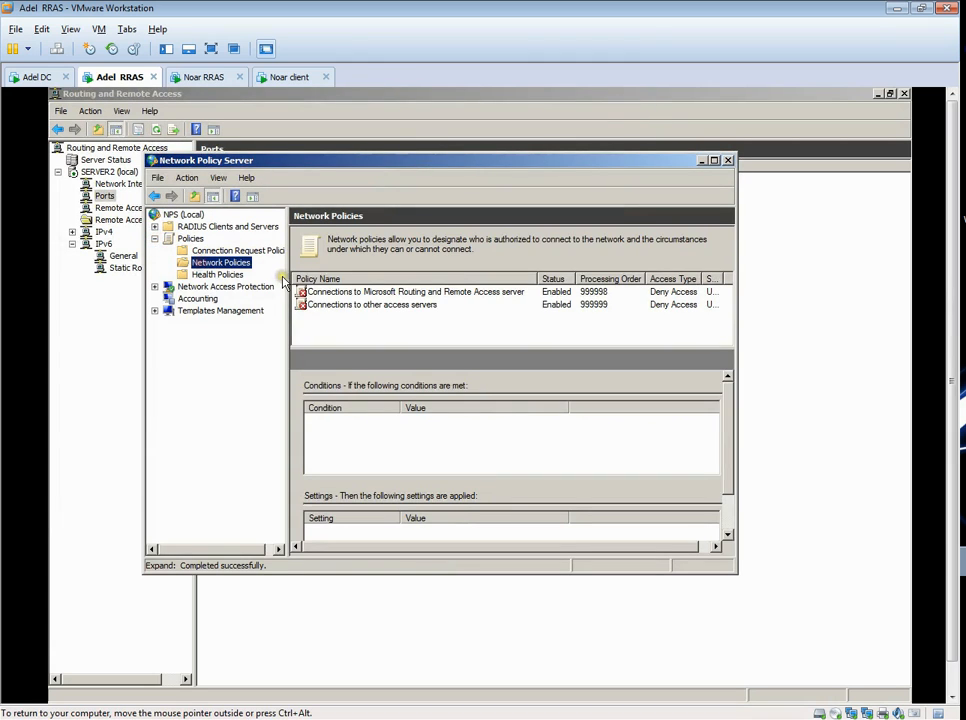
- Disable the network policies for connections to other access servers and to Microsoft Routing and Remote Access server
left_click(386, 292)
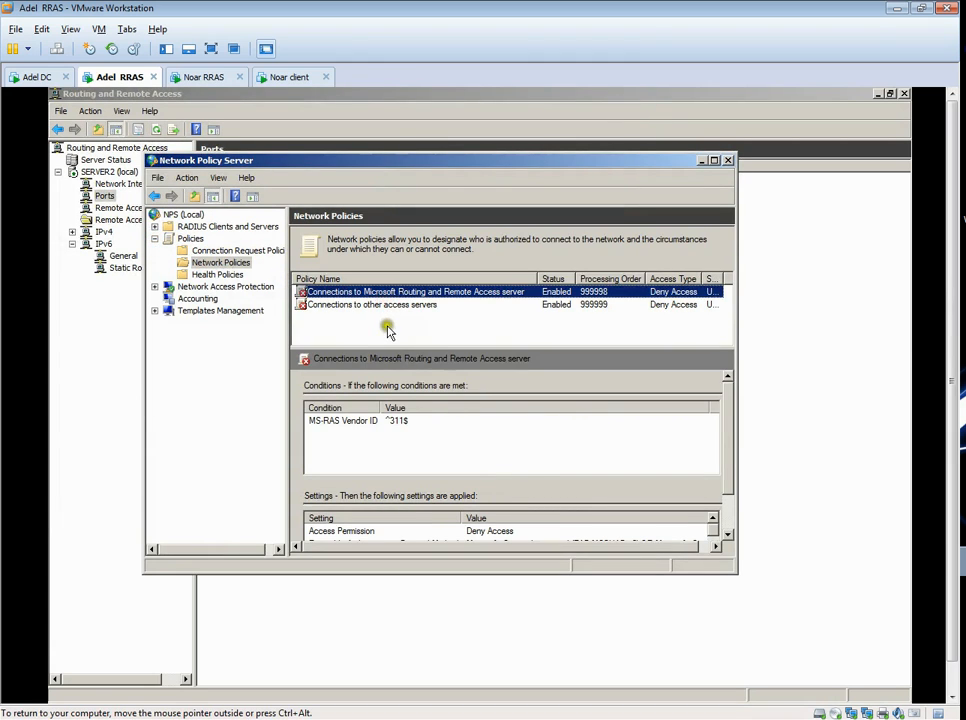
left_click(380, 305)
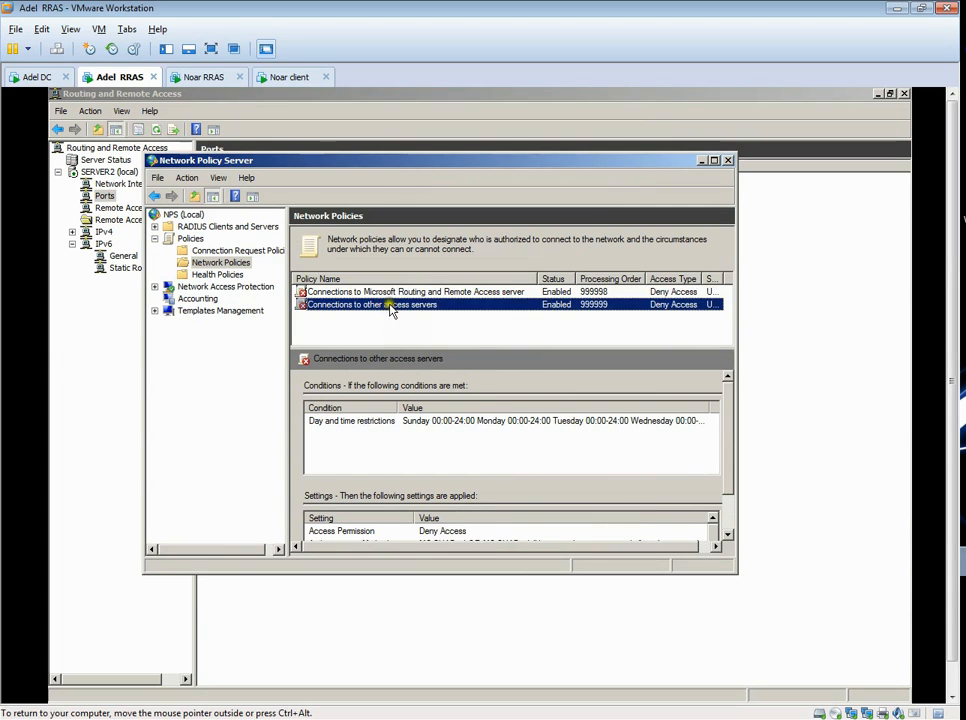
right_click(390, 308)
left_click(405, 338)
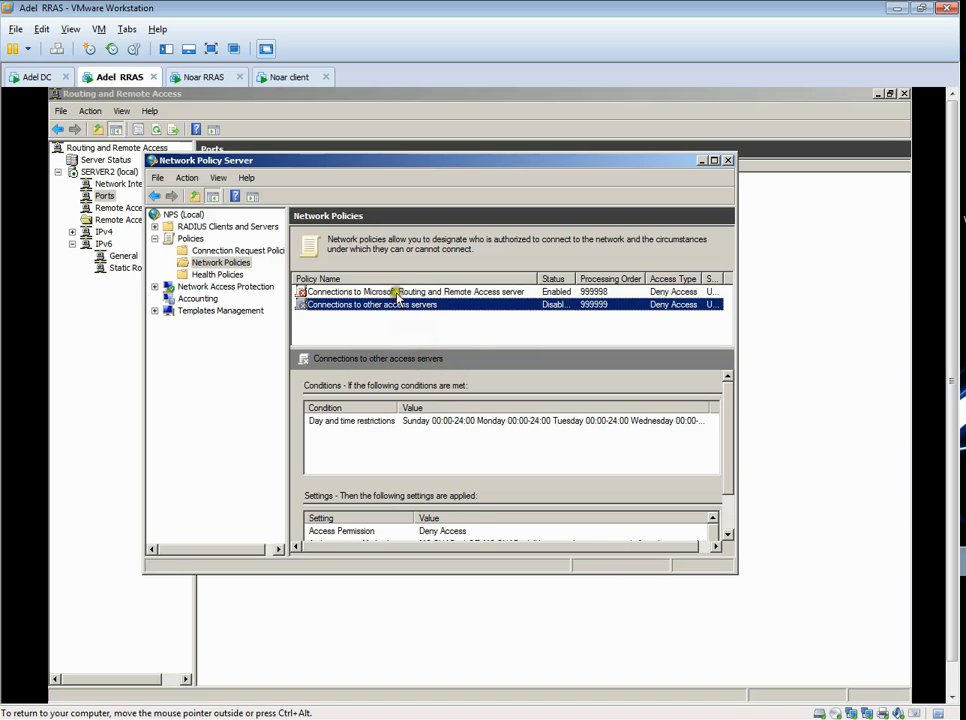
right_click(397, 294)
left_click(412, 327)
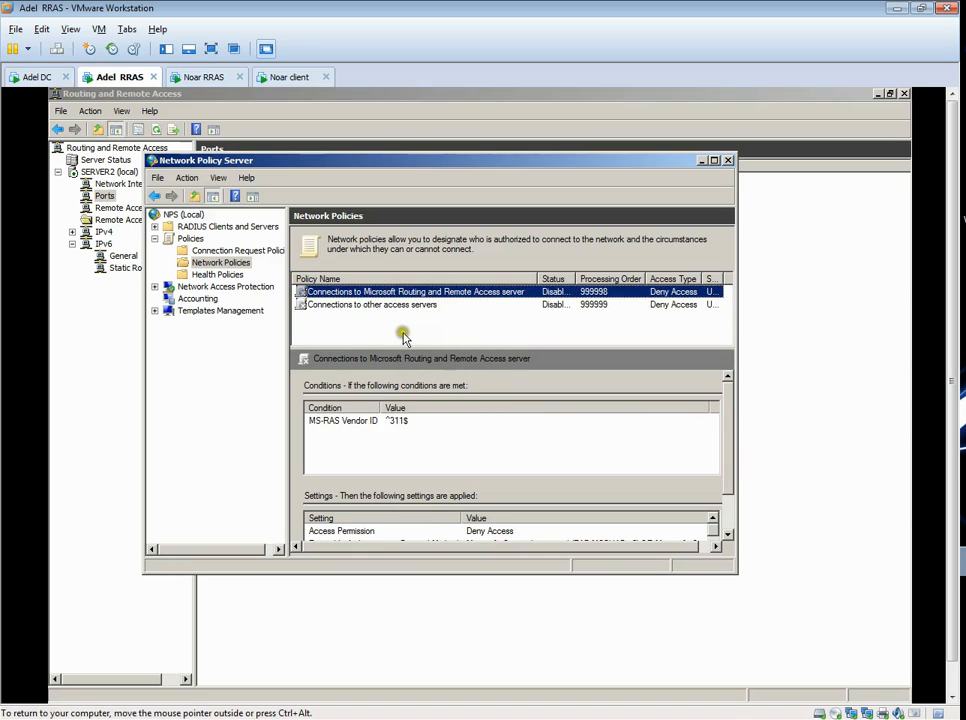
- Start a new network policy named Lecturer Remote access with Remote Access Server(VPN-Dial up) as the network access server type
left_click(226, 264)
right_click(230, 268)
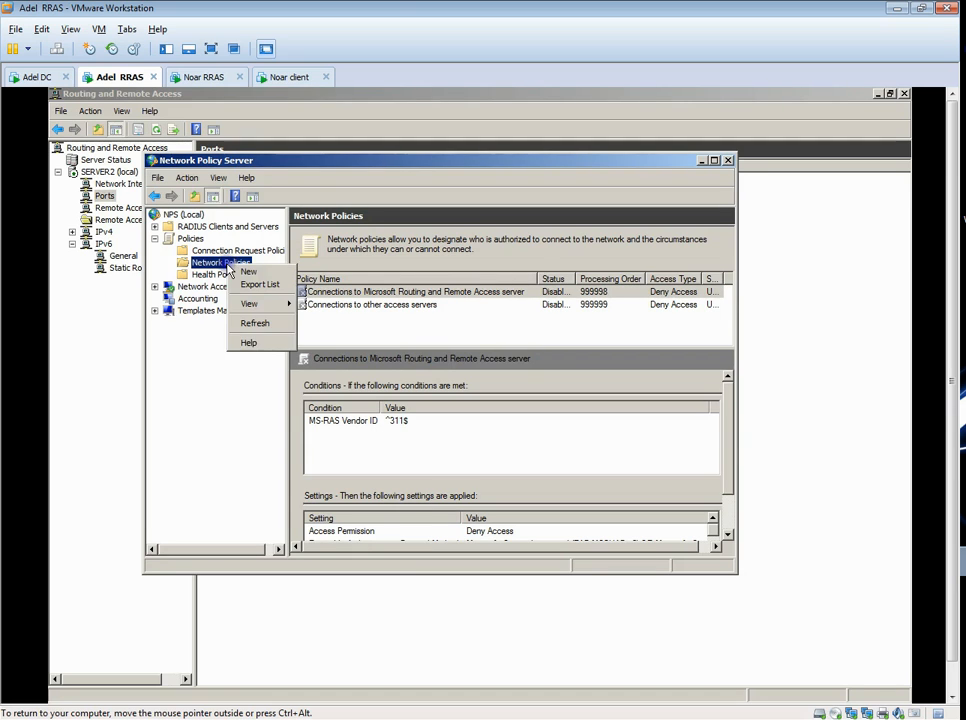
left_click(250, 272)
left_click(274, 250)
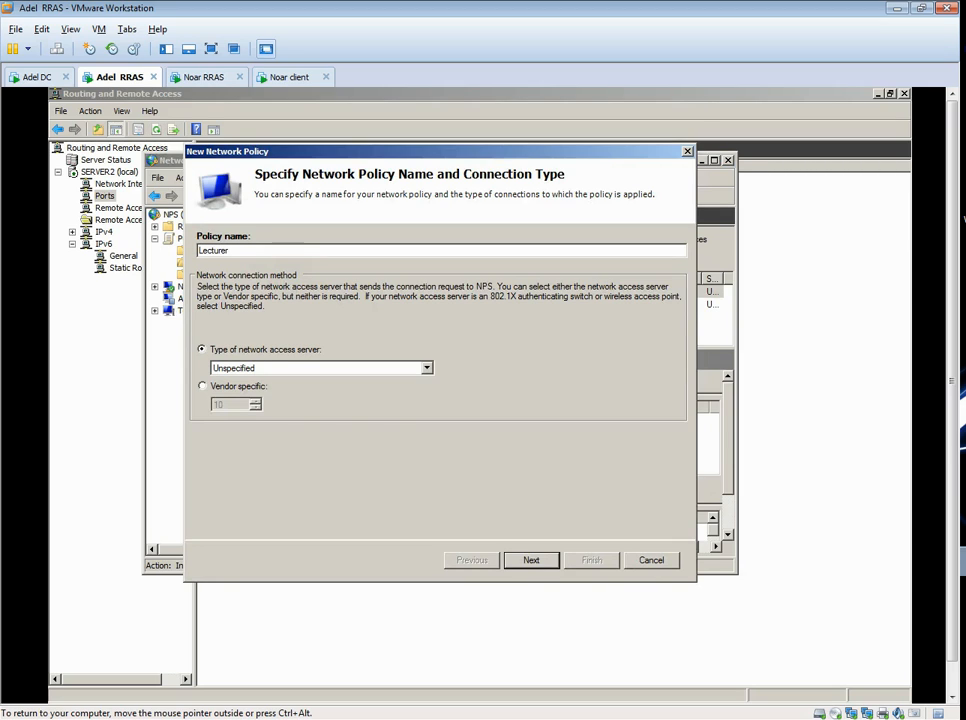
type("Lecturer Remote access")
left_click(348, 368)
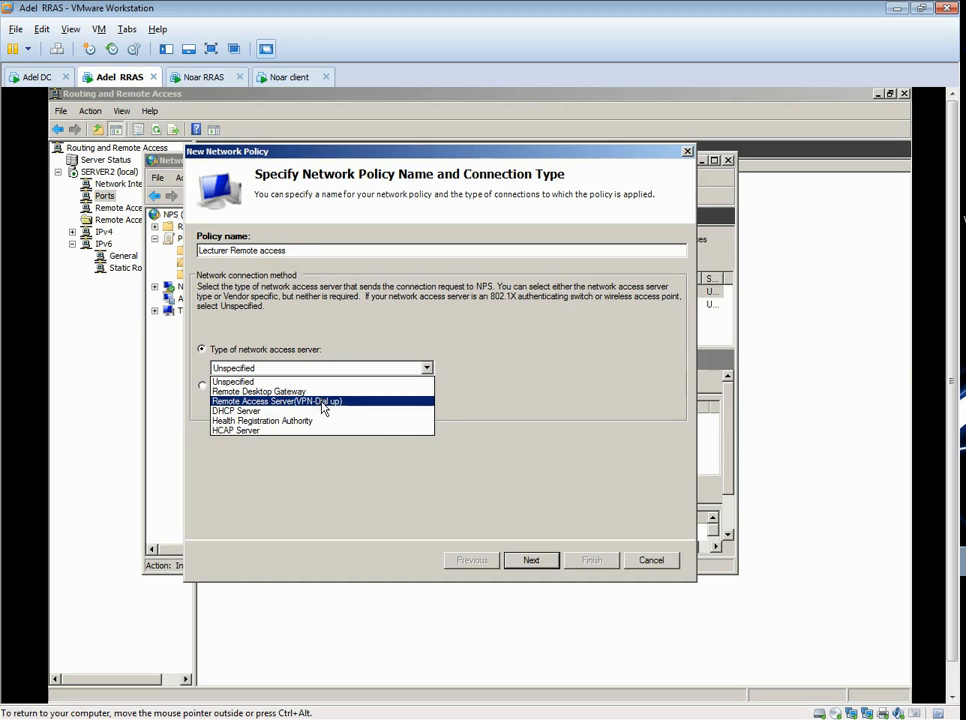
left_click(322, 402)
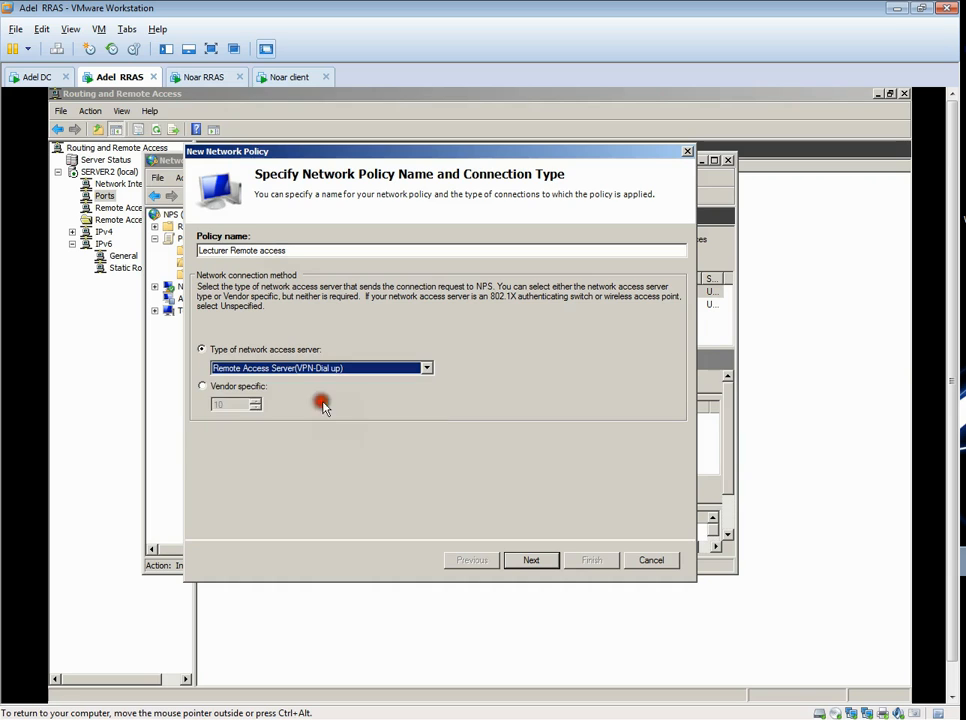
left_click(530, 560)
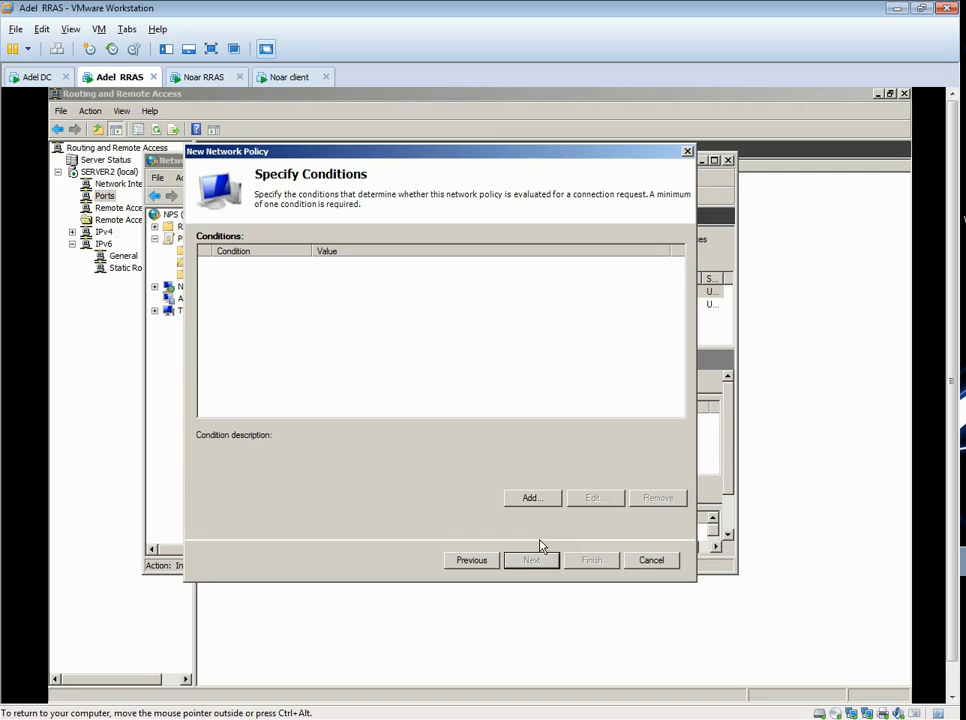
- Add a Windows Groups condition to the policy for the DL_Lecturer_Access group from w2k8ad.local
left_click(533, 501)
left_click(300, 308)
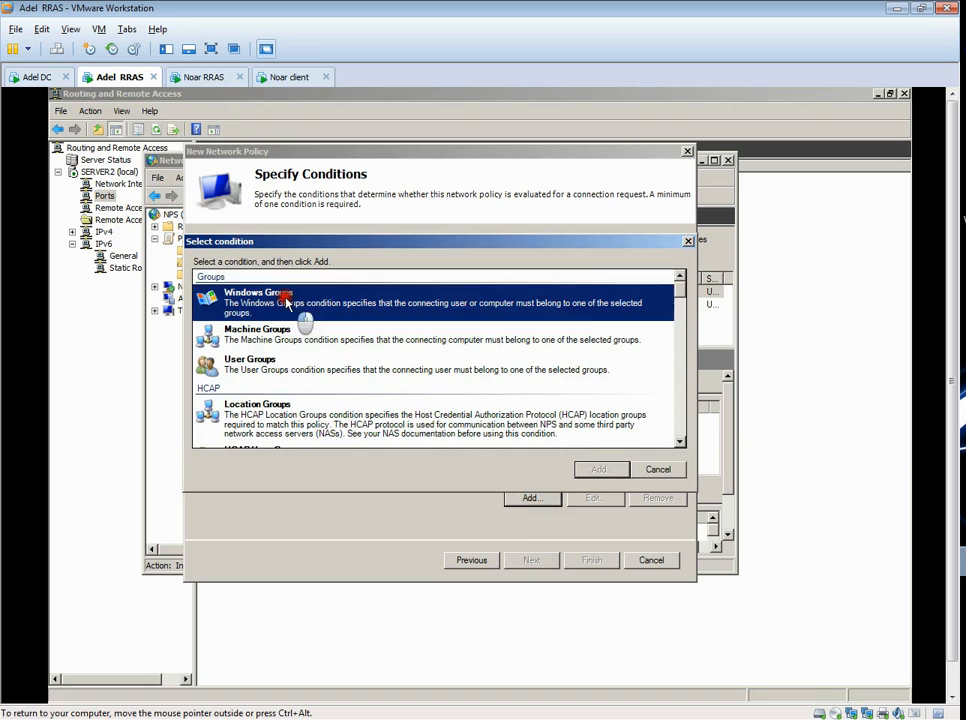
left_click(615, 463)
left_click(420, 428)
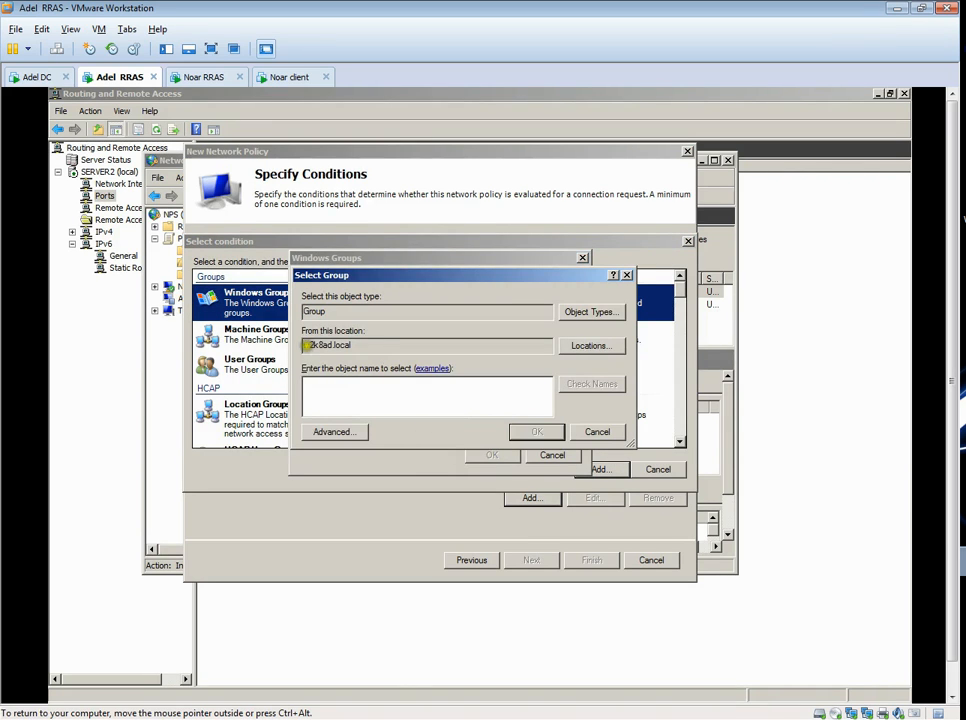
left_click_drag(309, 345, 390, 346)
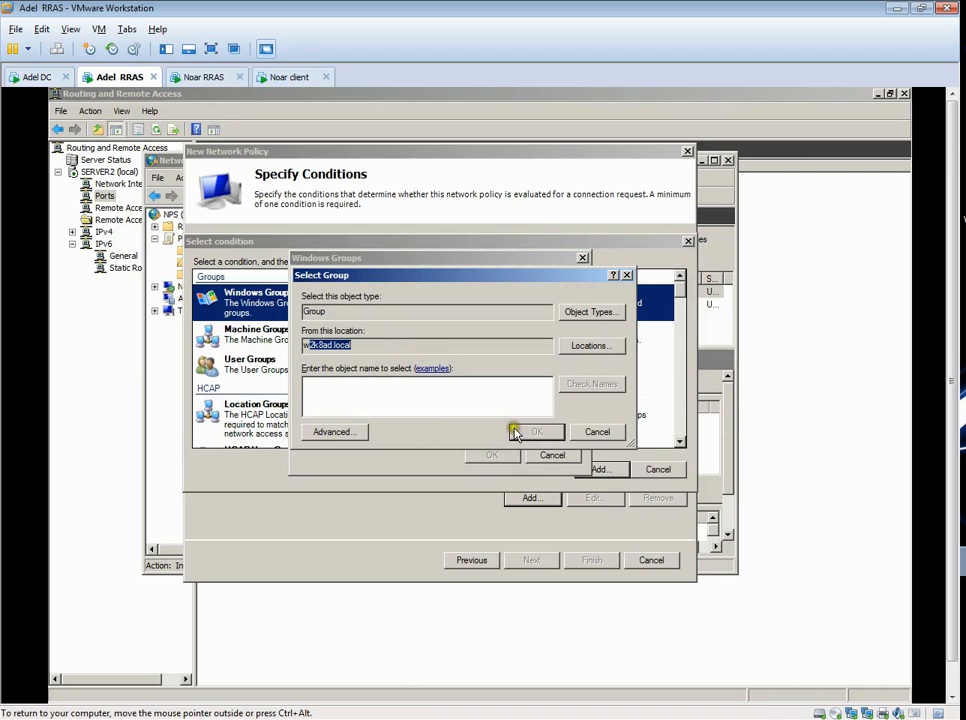
left_click(427, 396)
type("dl")
left_click(567, 387)
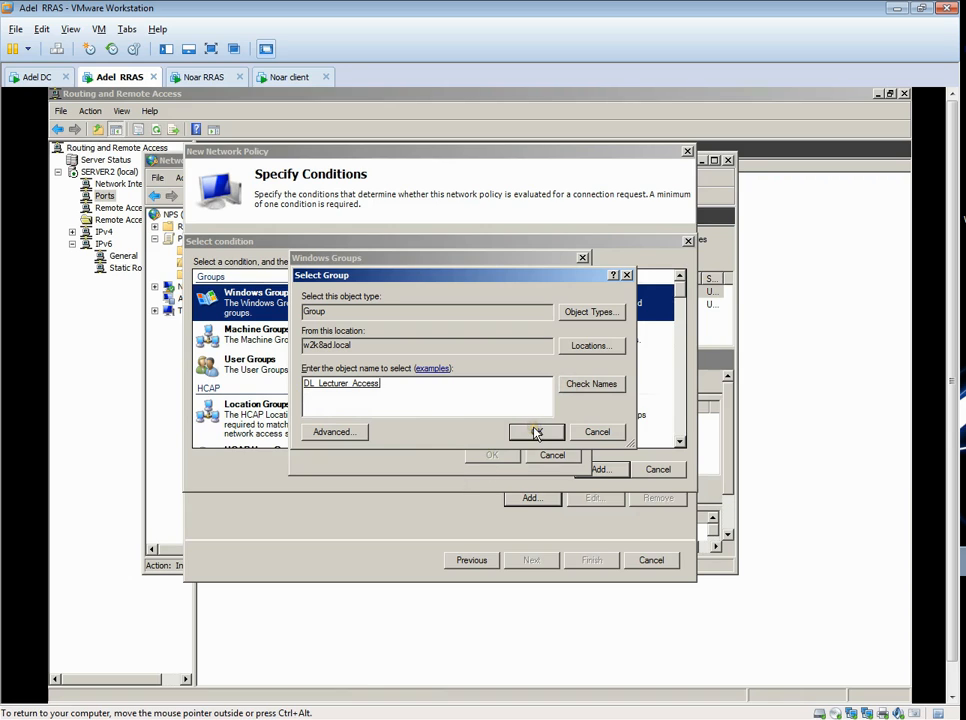
left_click(536, 433)
left_click(488, 455)
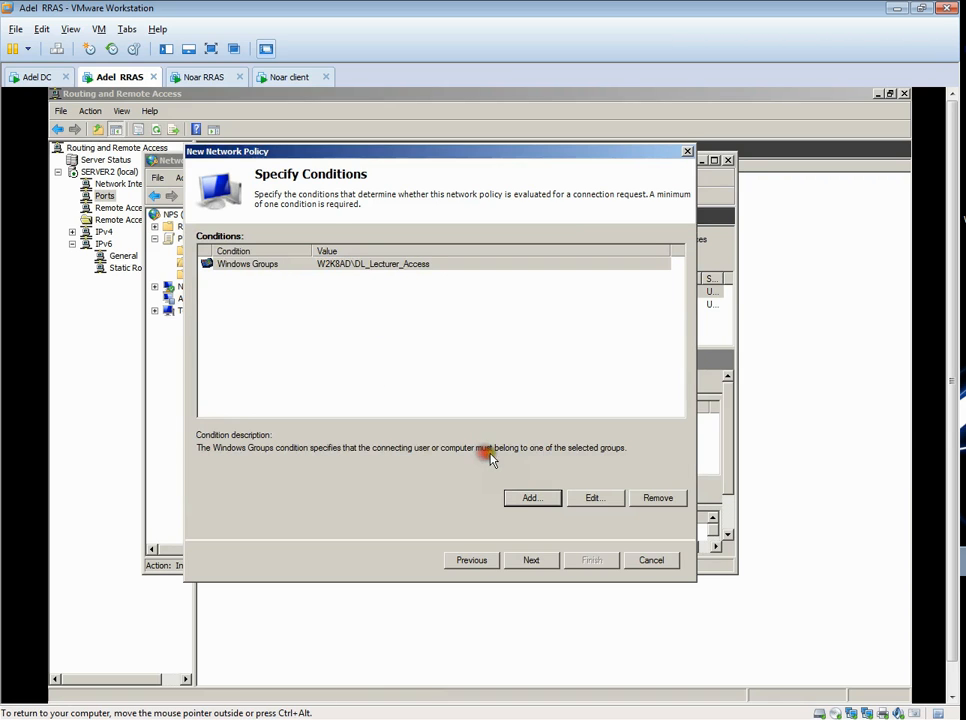
- Set the policy to Access granted, finish it with the default authentication methods, constraints and settings, and close Network Policy Server
left_click(539, 566)
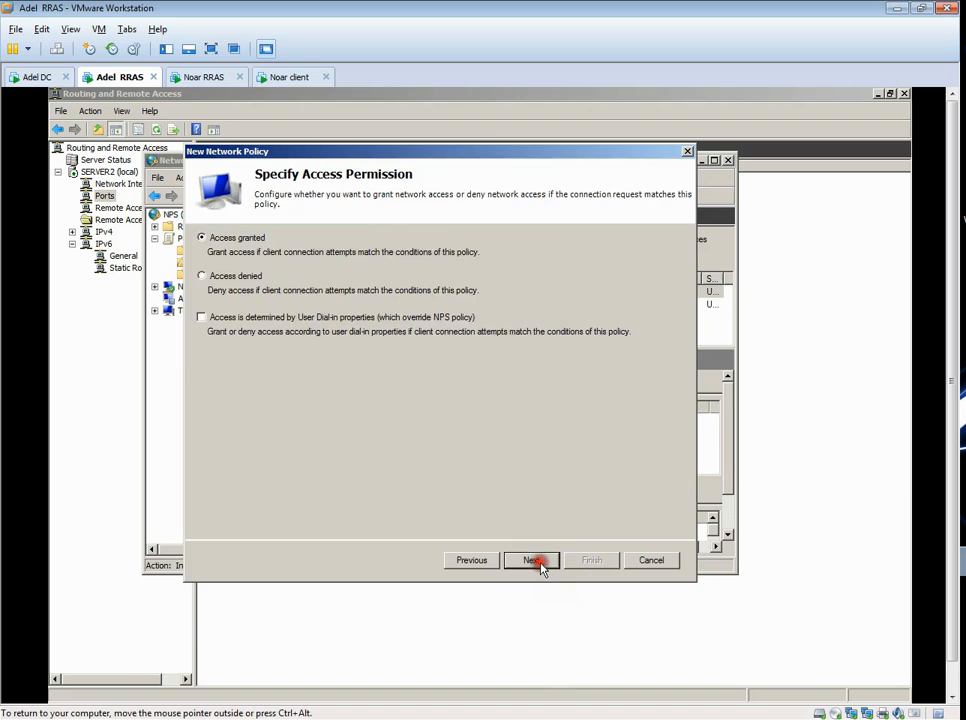
left_click(205, 239)
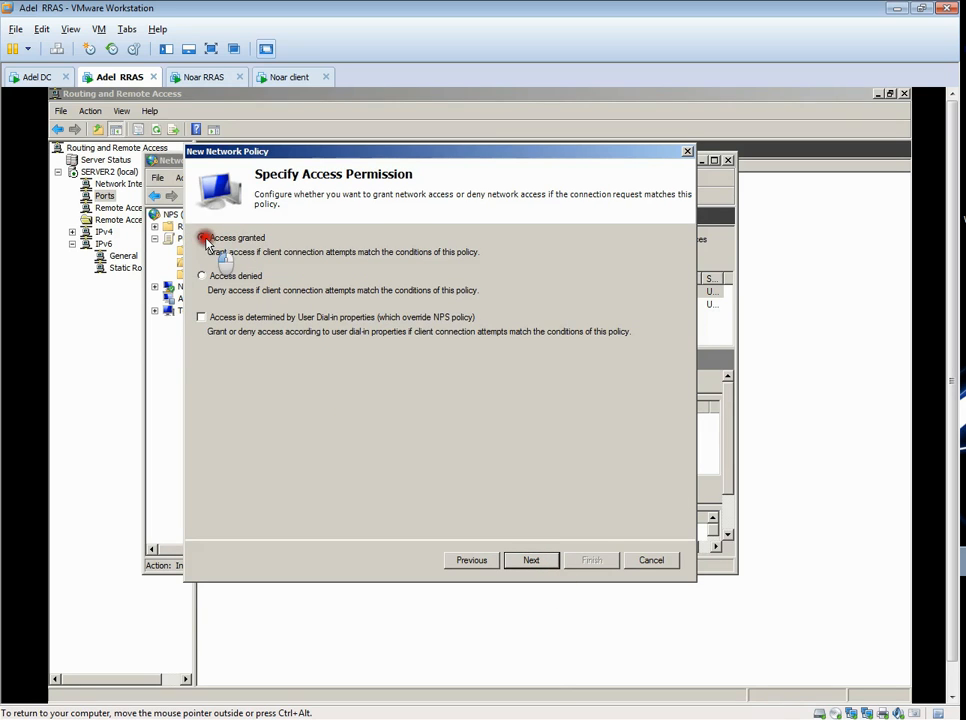
left_click(529, 562)
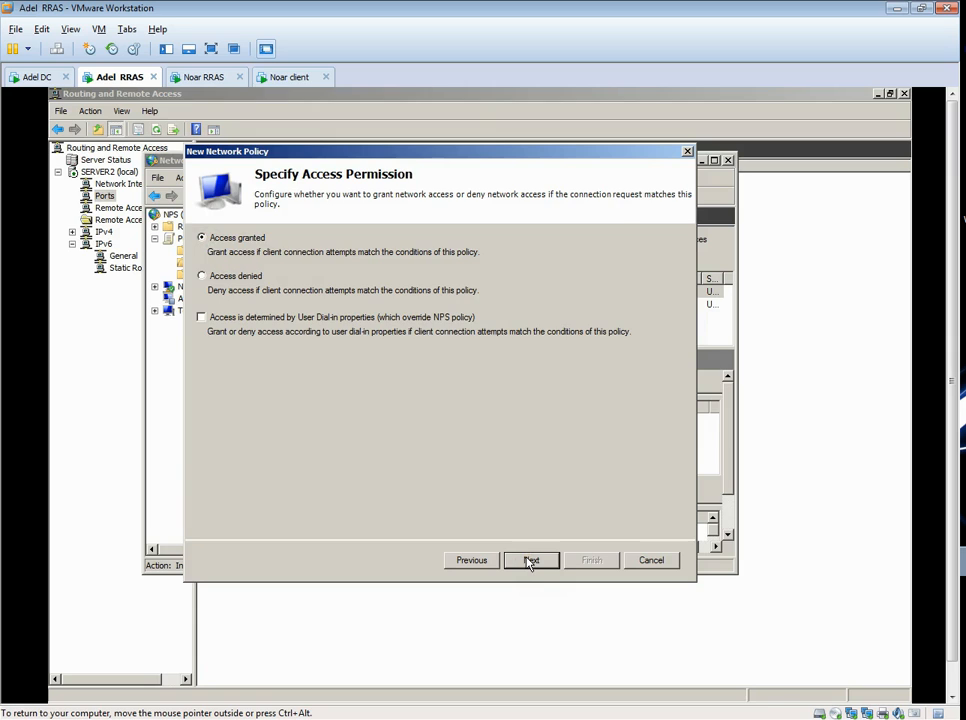
left_click(530, 562)
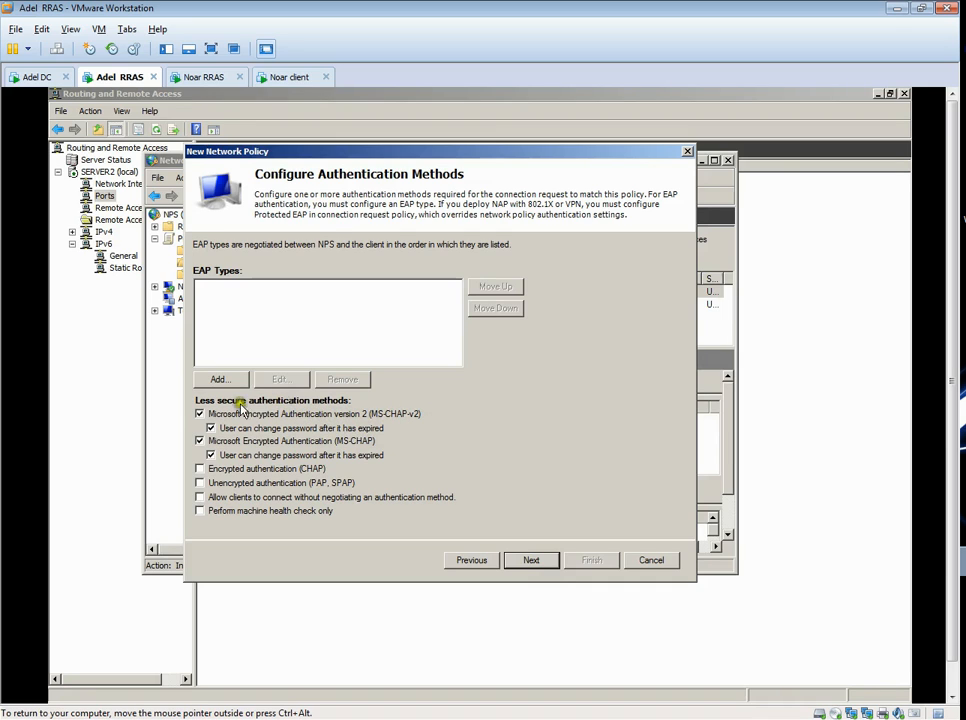
left_click(536, 561)
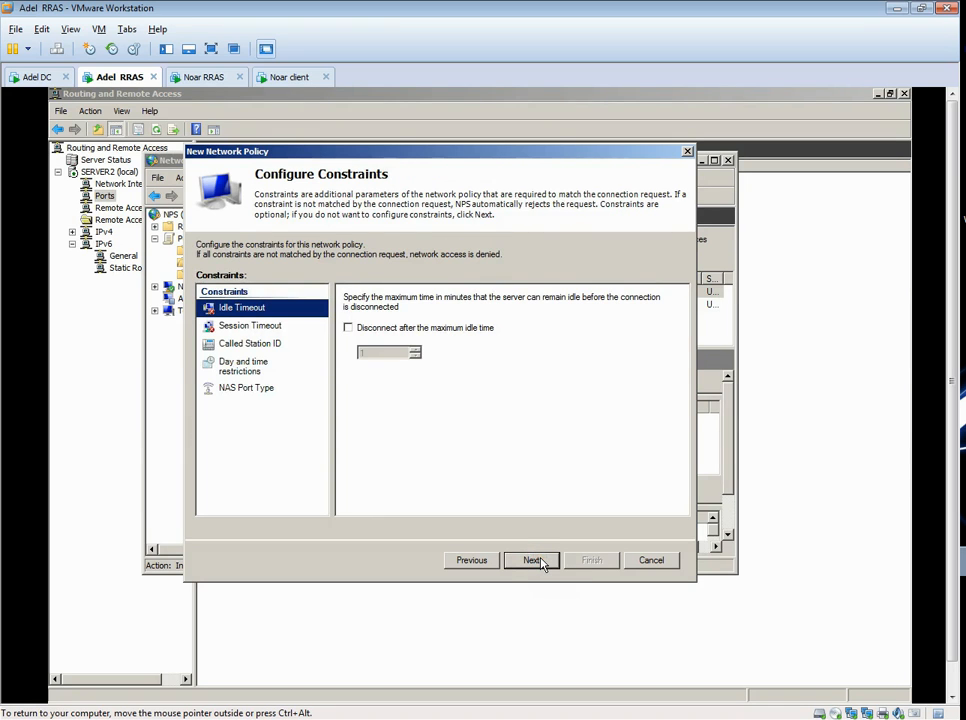
left_click(536, 561)
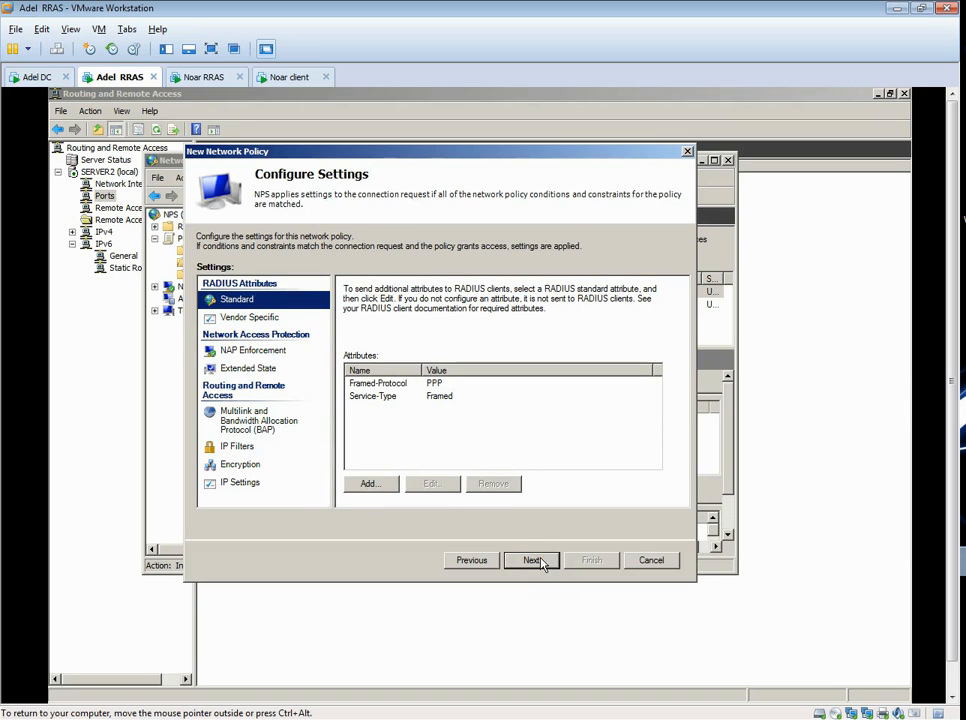
left_click(537, 561)
left_click(599, 561)
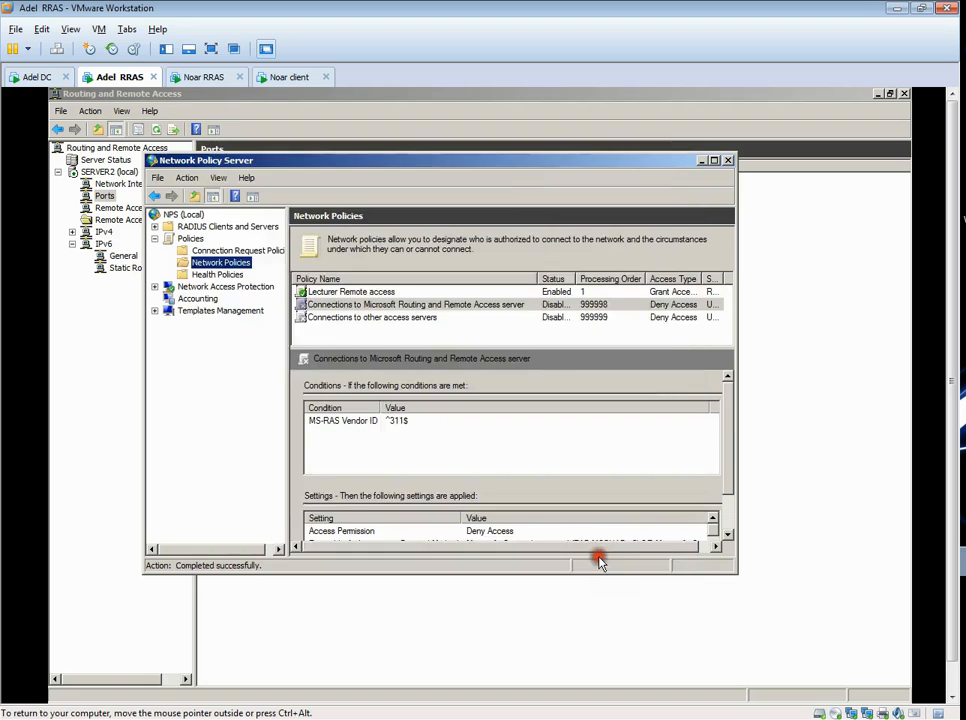
left_click(310, 291)
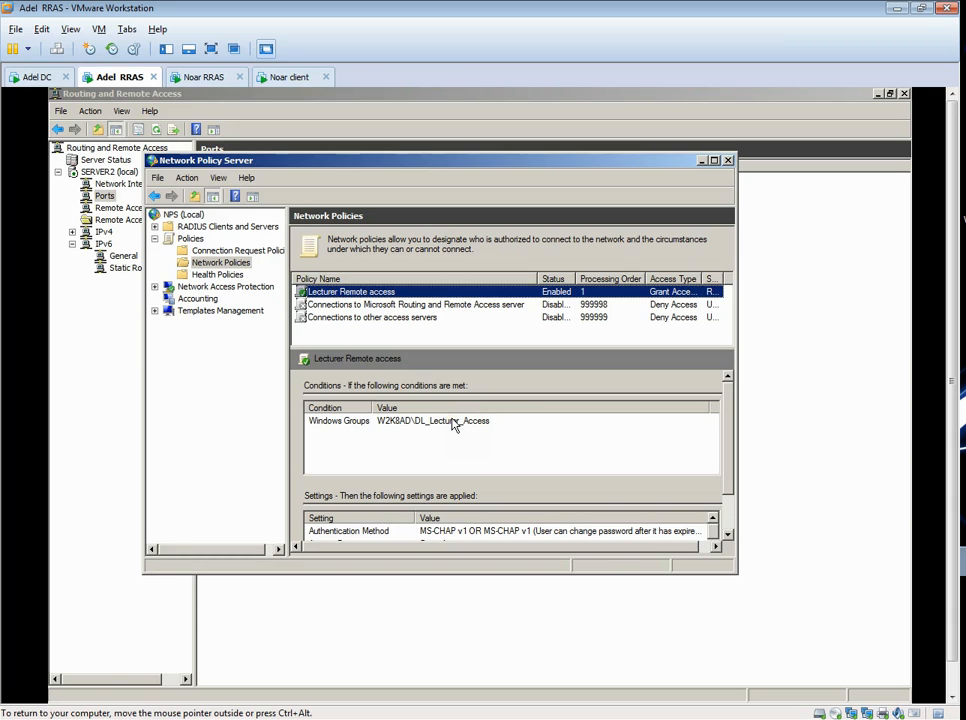
left_click(726, 162)
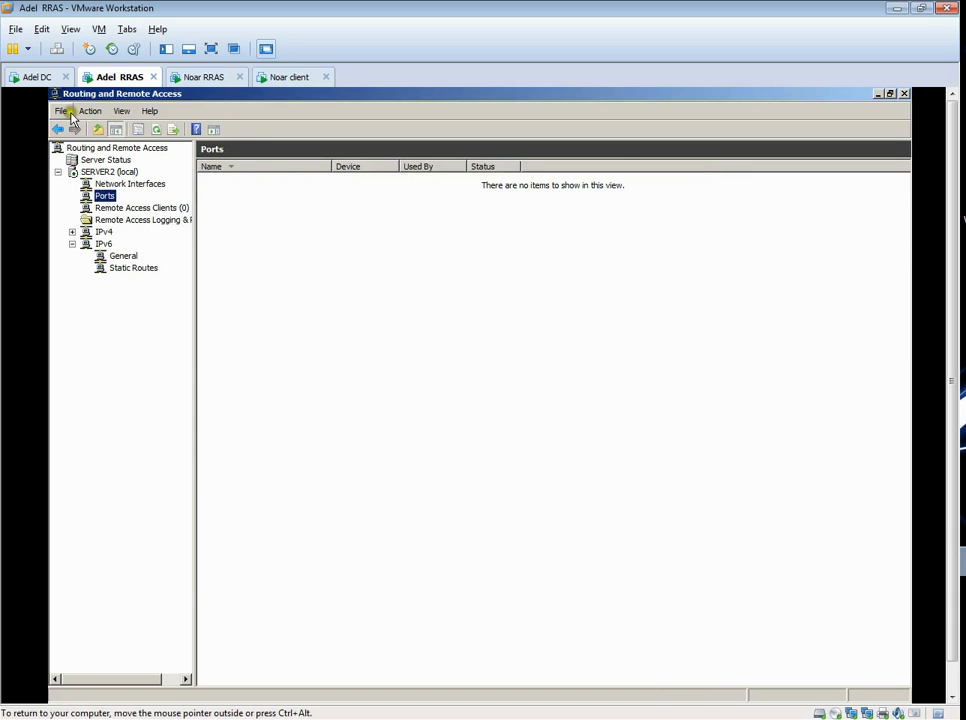
- Switch to the Adel DC machine and create a folder named Students files on Local Disk (C:)
left_click(36, 78)
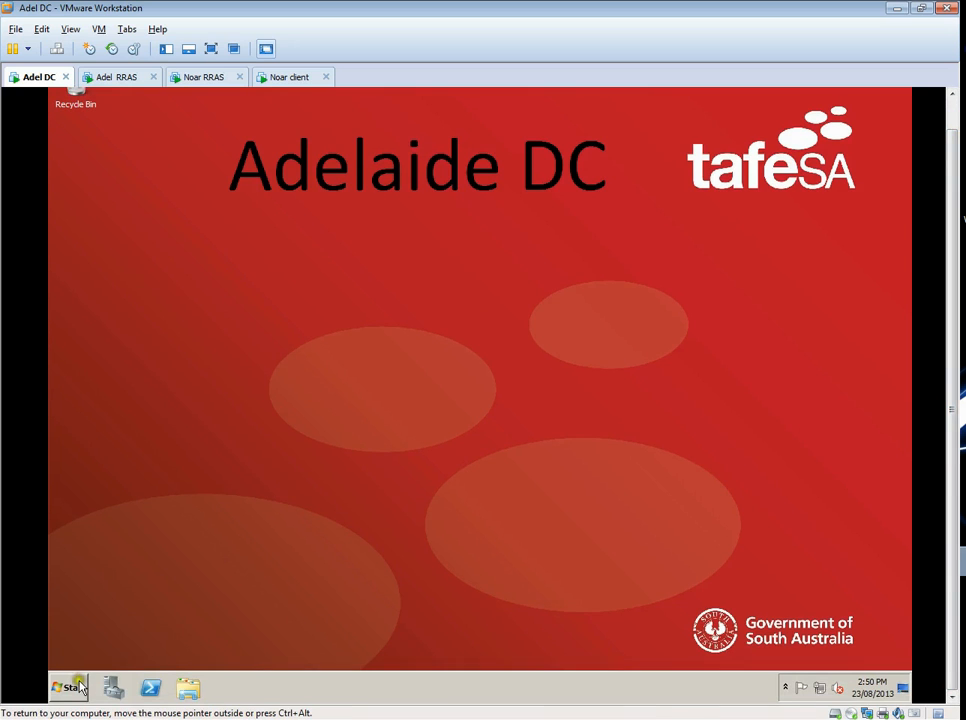
left_click(75, 688)
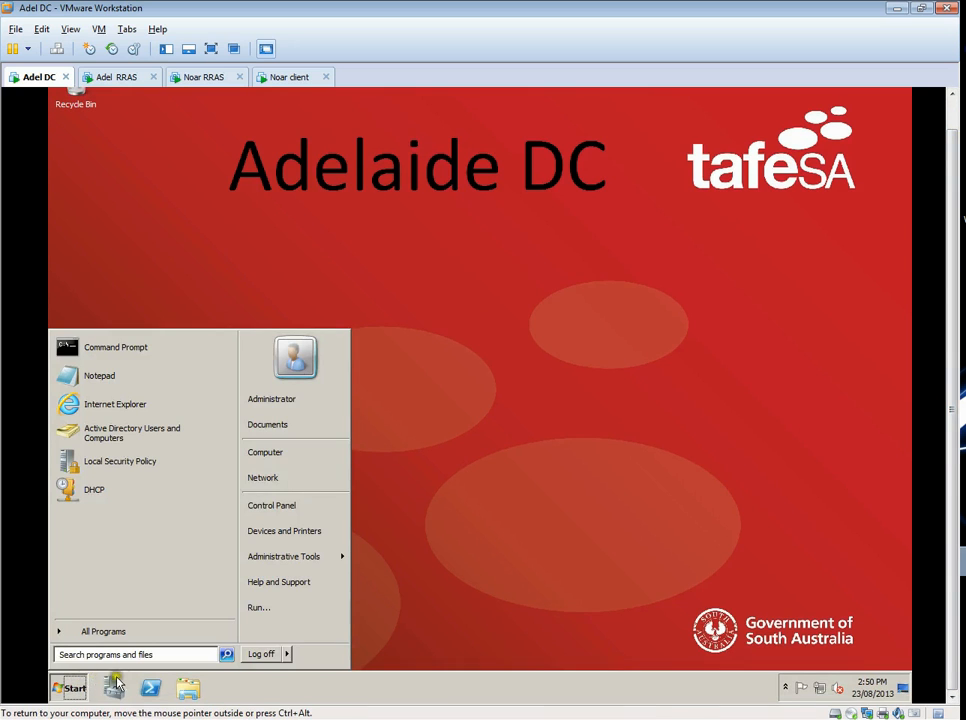
left_click(275, 685)
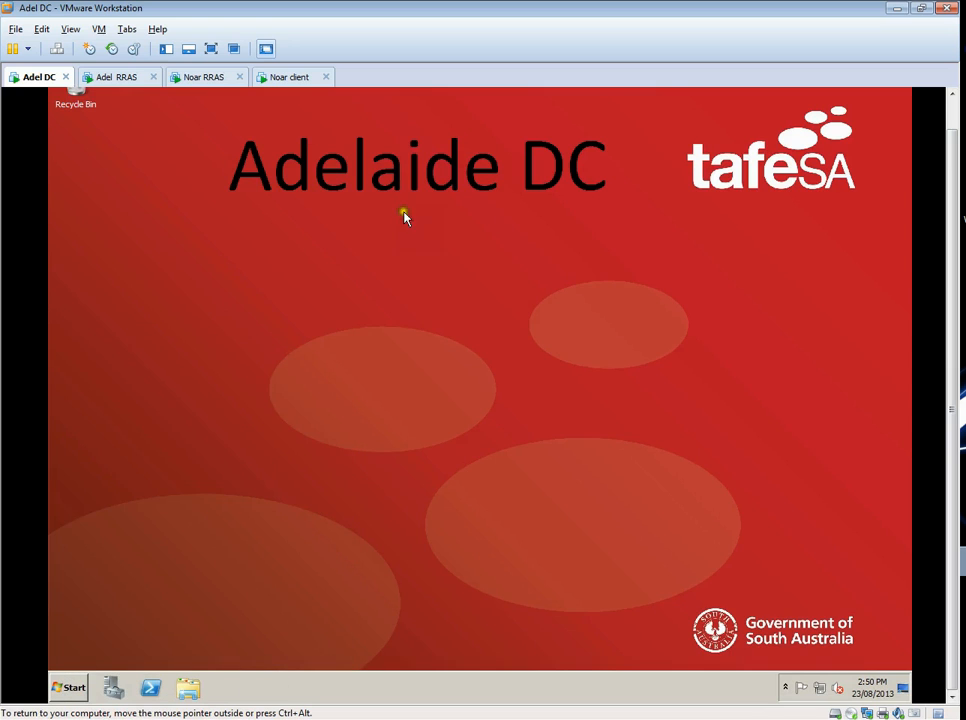
left_click(188, 688)
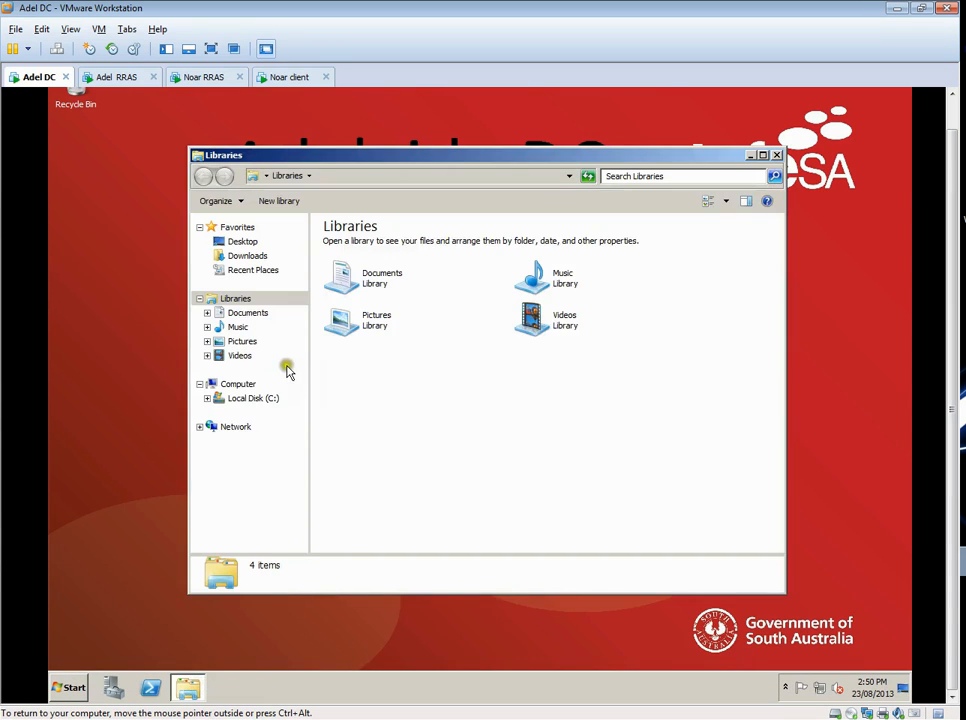
left_click(253, 398)
right_click(351, 396)
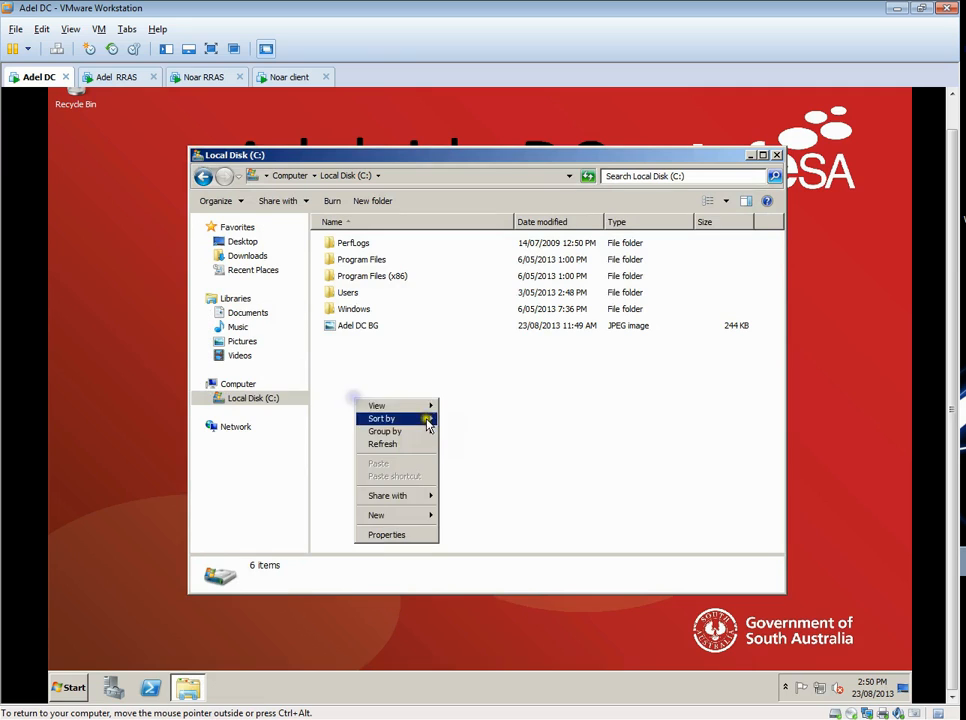
left_click(462, 516)
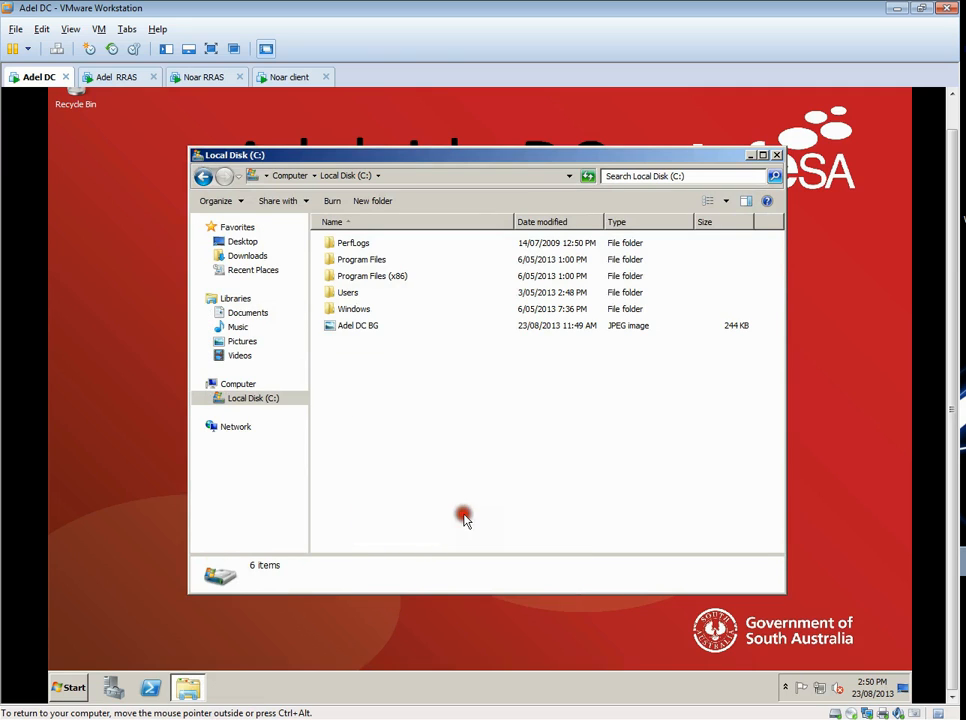
type("Stud")
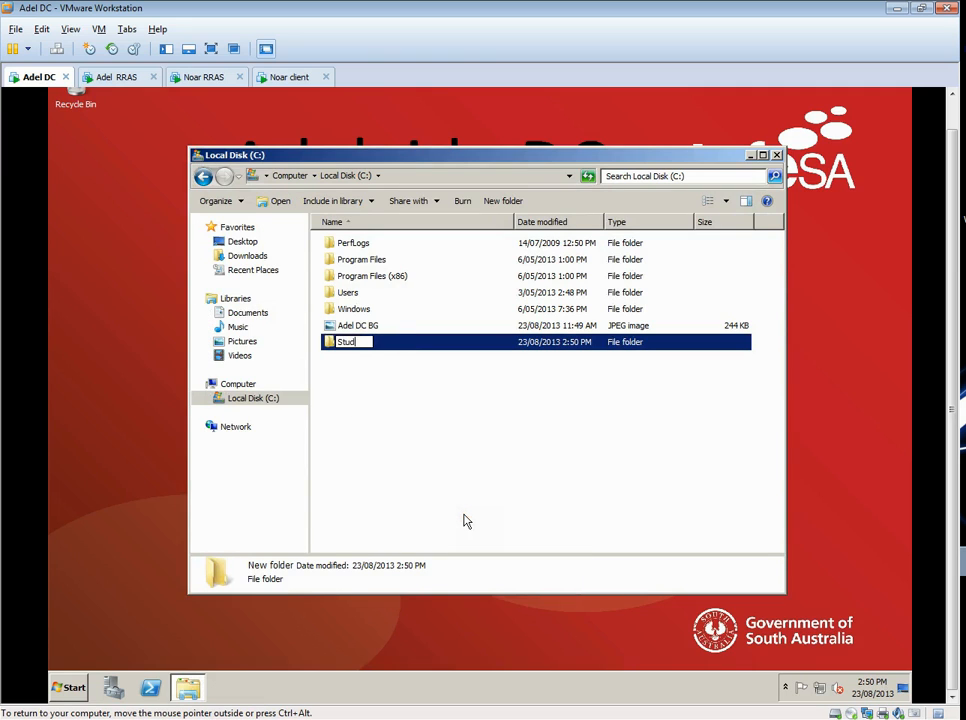
type("ents files")
left_click(448, 425)
- Share the Students files folder under its own name, allowing Everyone Full Control, through Advanced Sharing
right_click(371, 345)
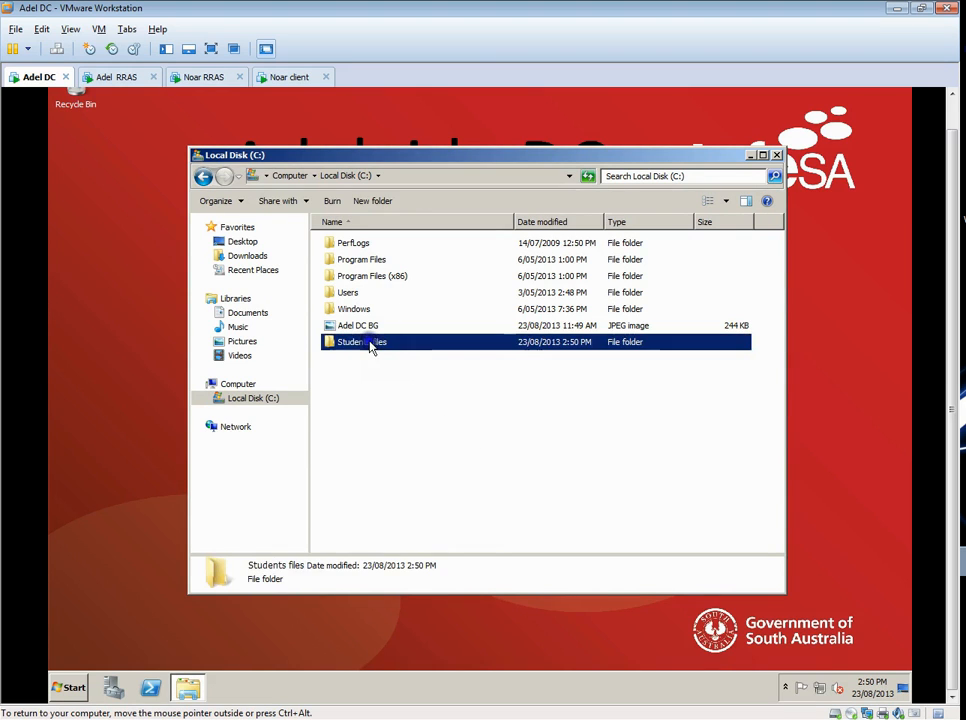
left_click(425, 522)
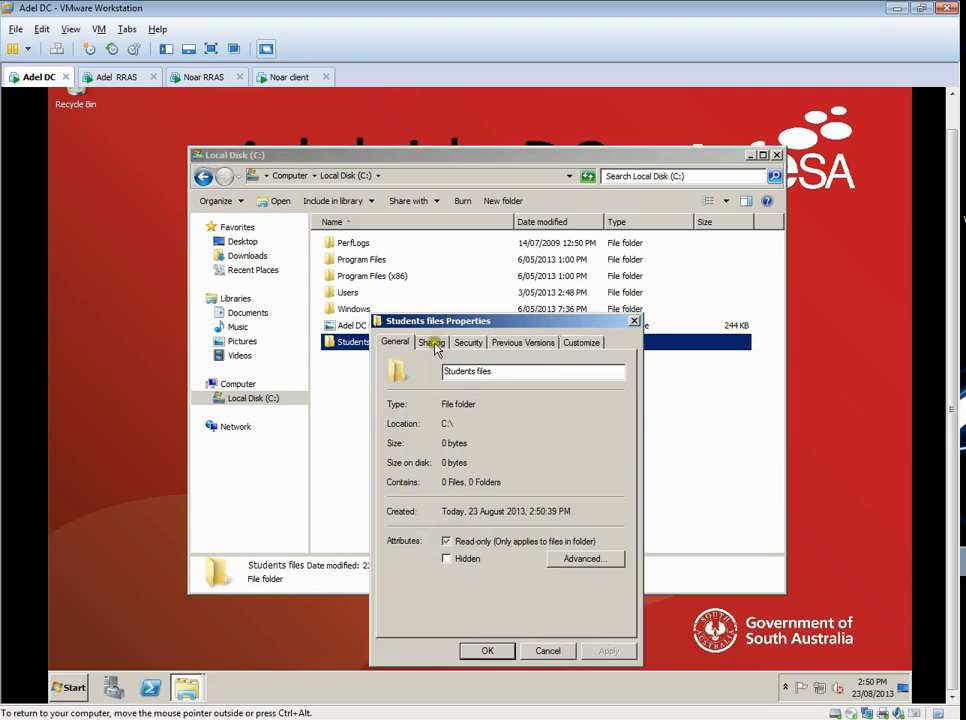
left_click(431, 342)
left_click(470, 521)
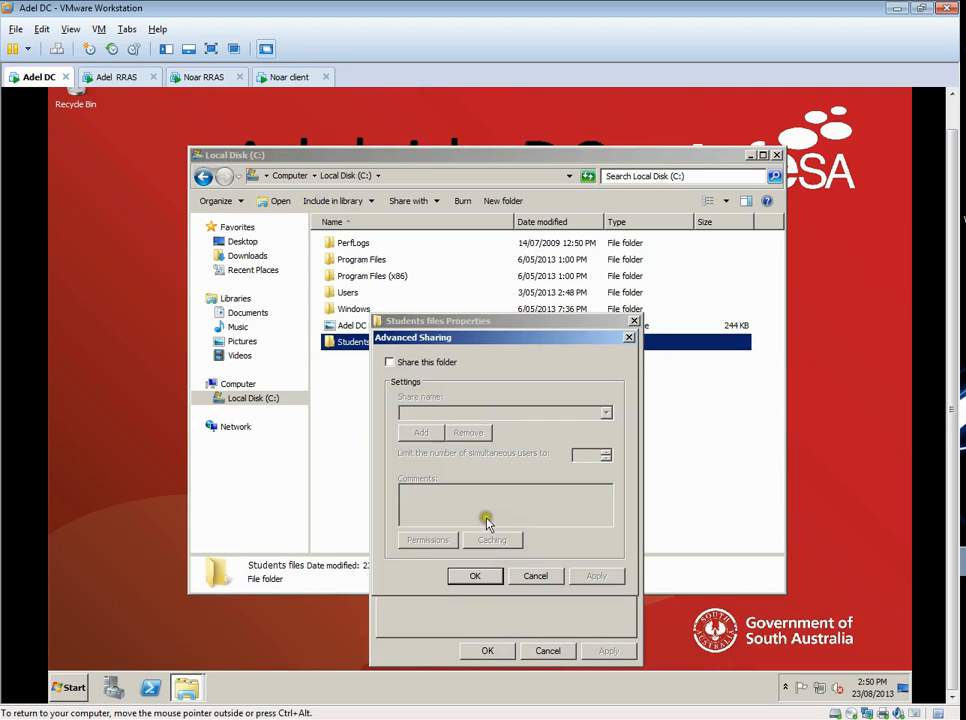
left_click(390, 362)
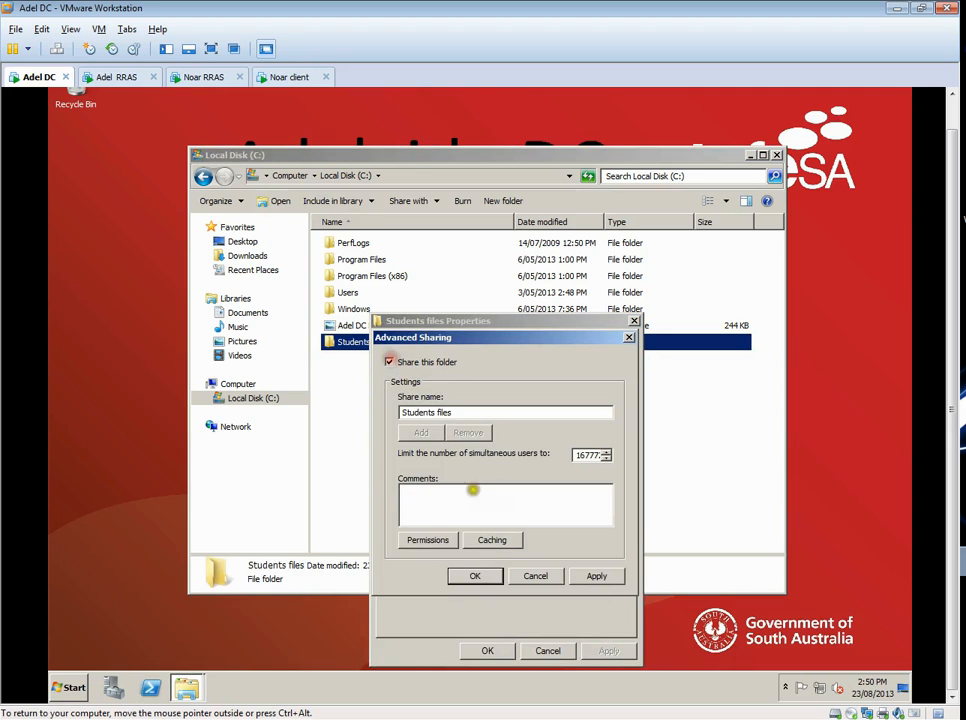
left_click(436, 539)
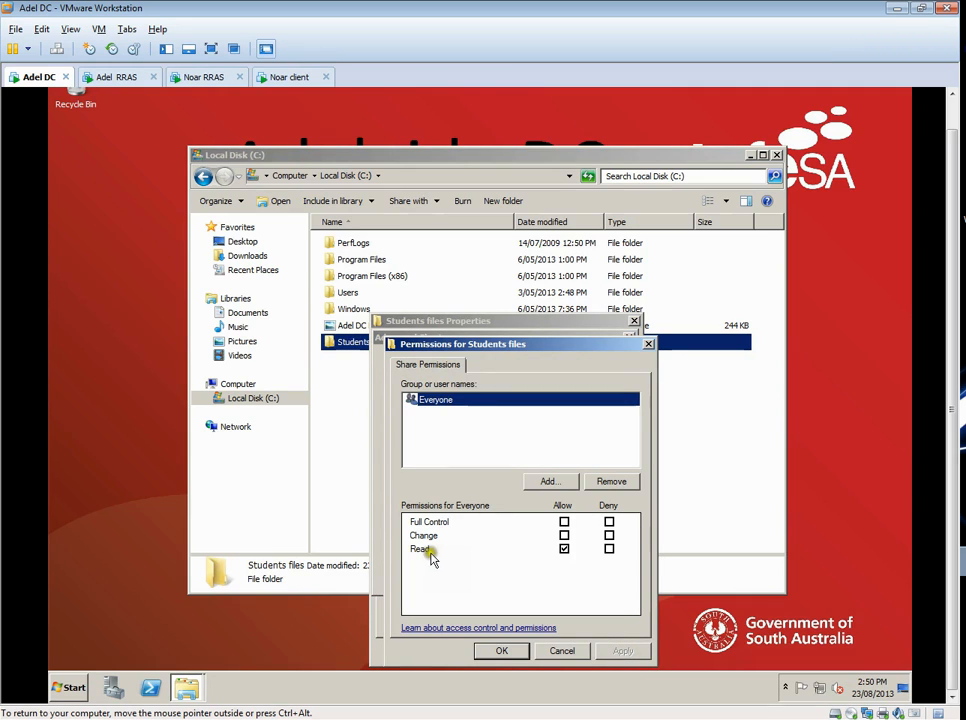
left_click(564, 522)
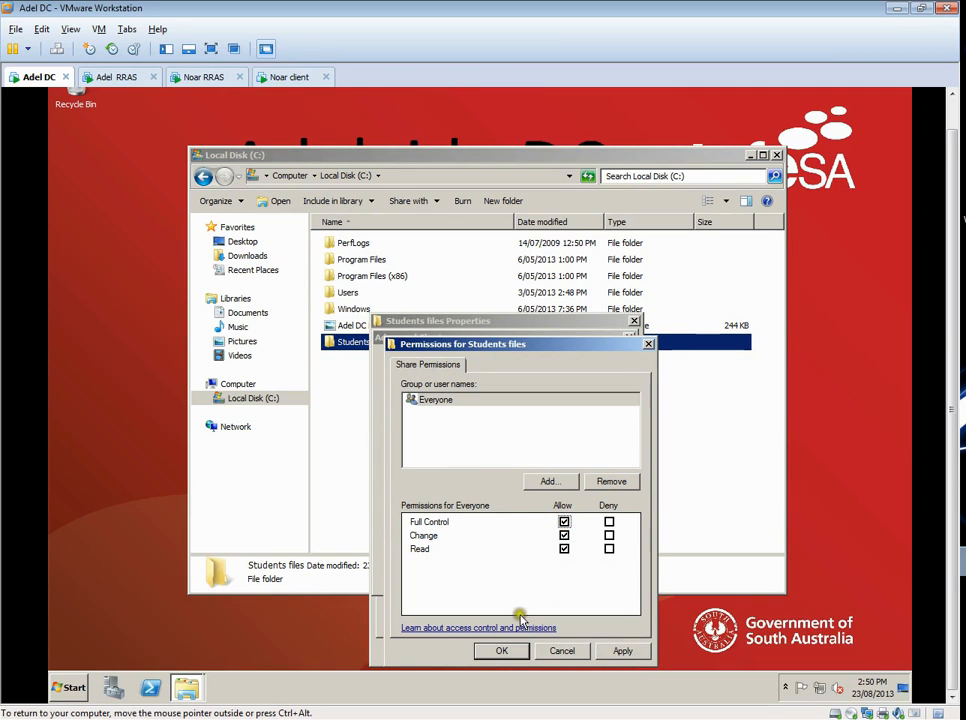
left_click(508, 651)
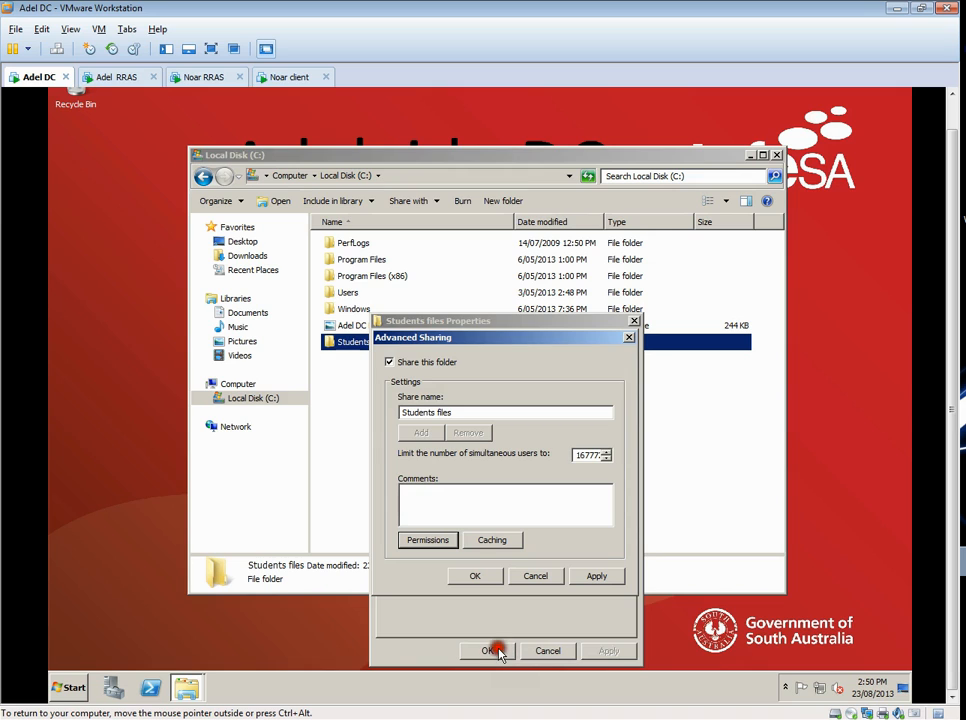
left_click(477, 576)
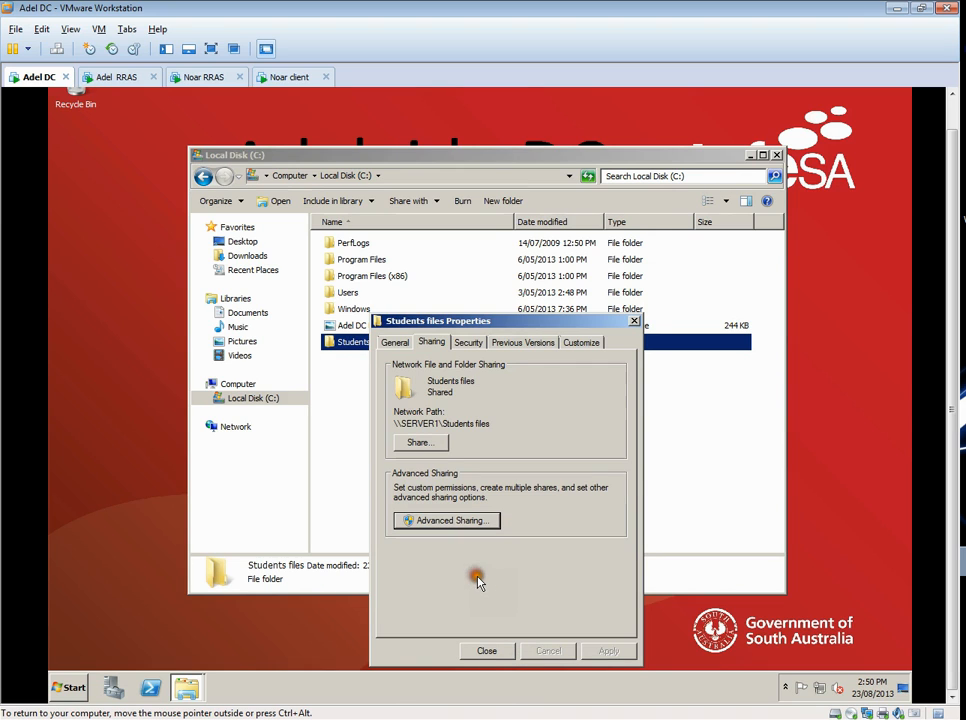
left_click(487, 651)
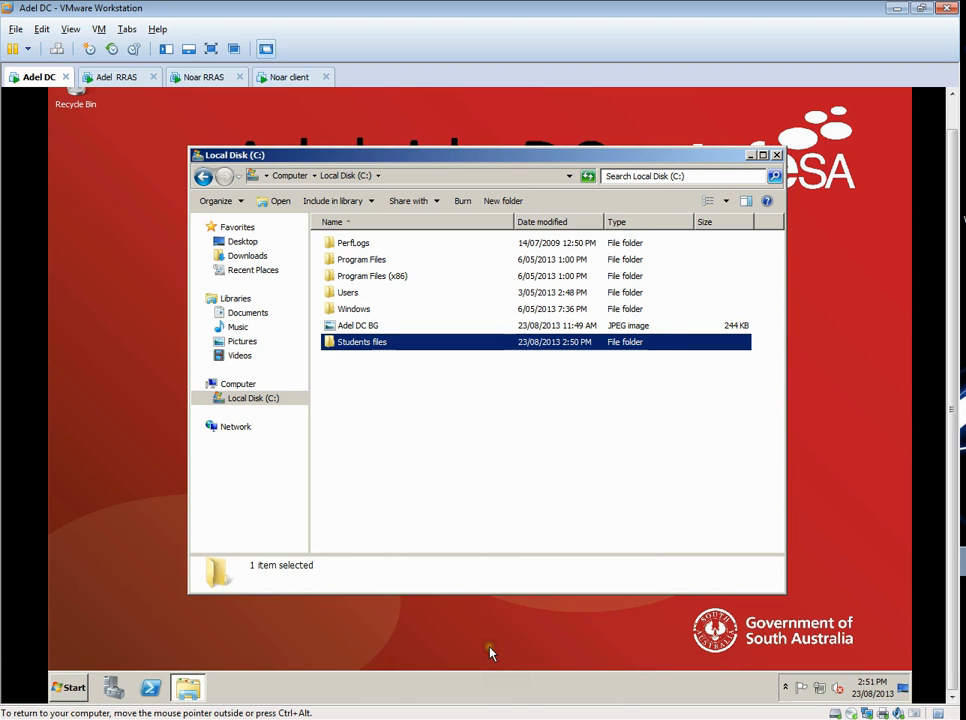
- Copy the Adel DC BG image from Local Disk (C:) into the Students files folder
key("Up")
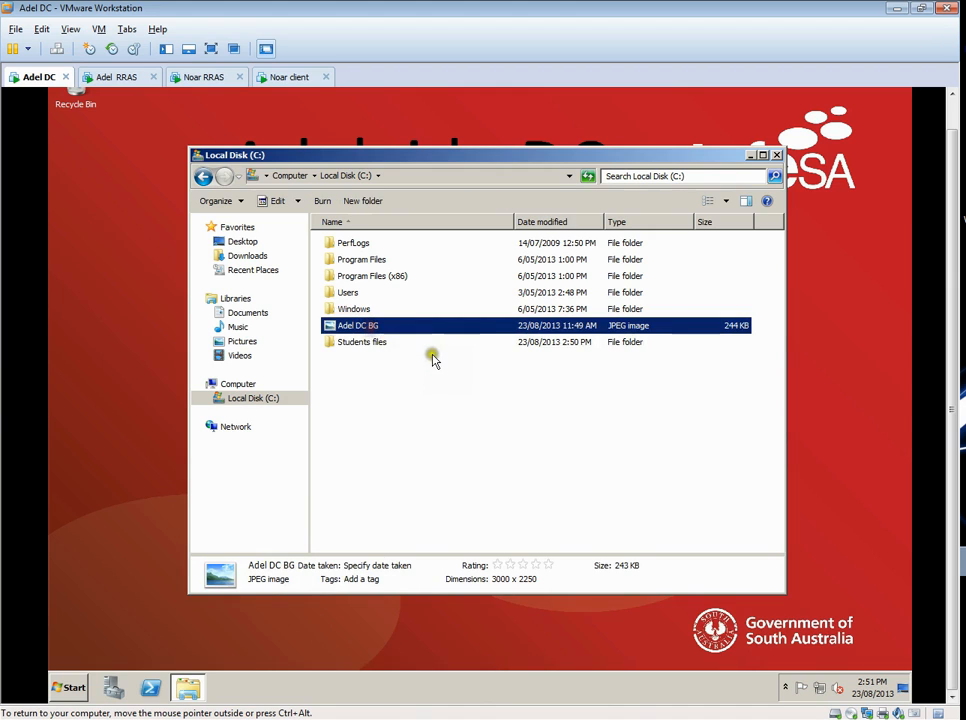
double_click(376, 344)
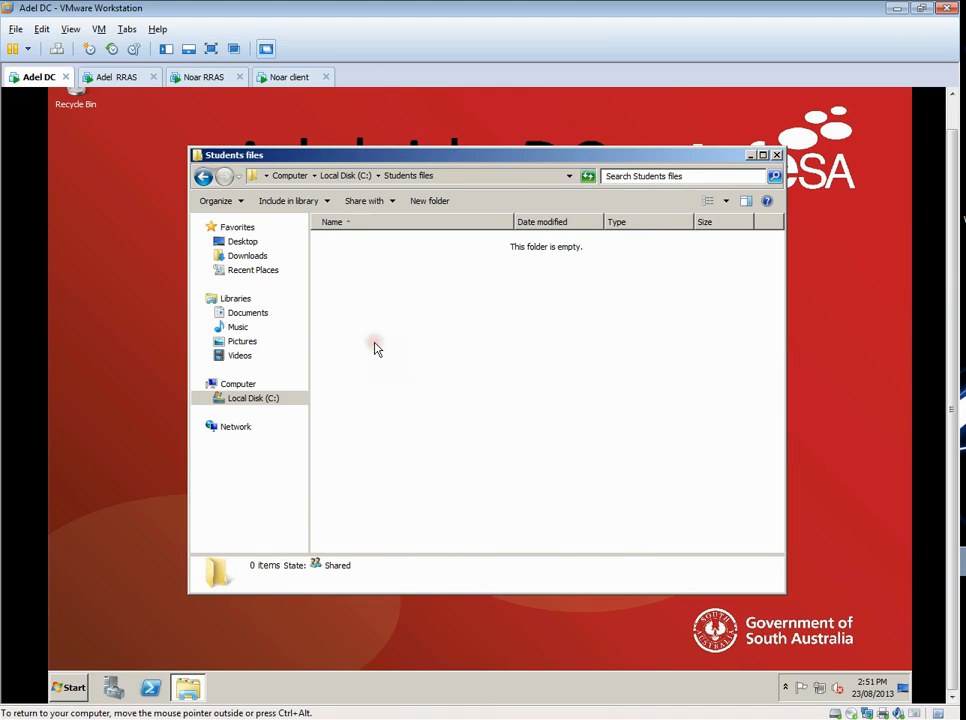
right_click(376, 345)
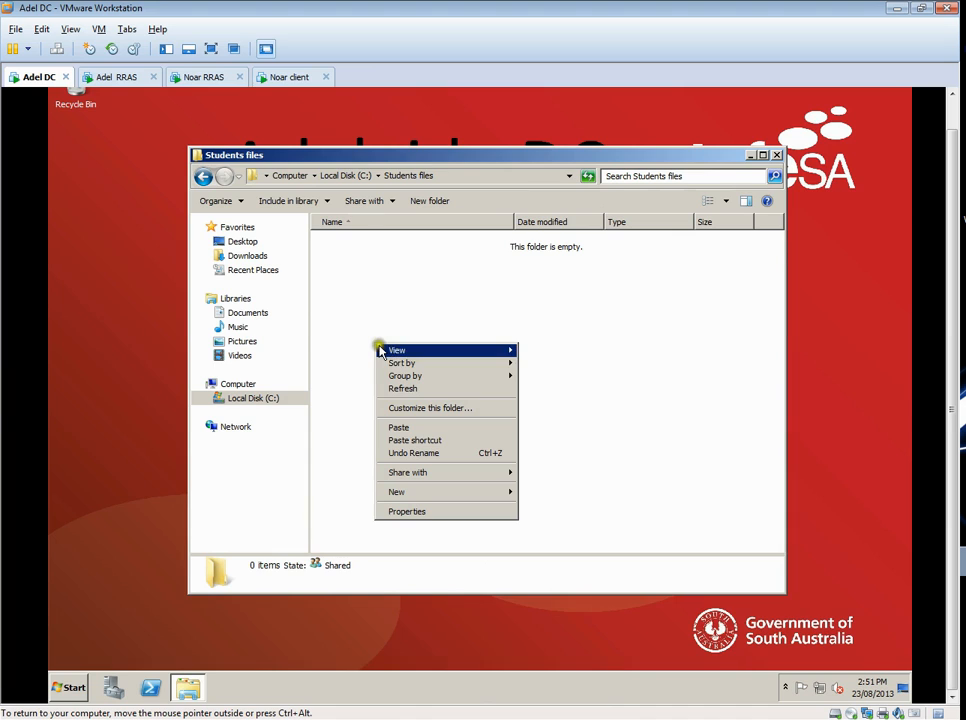
left_click(399, 428)
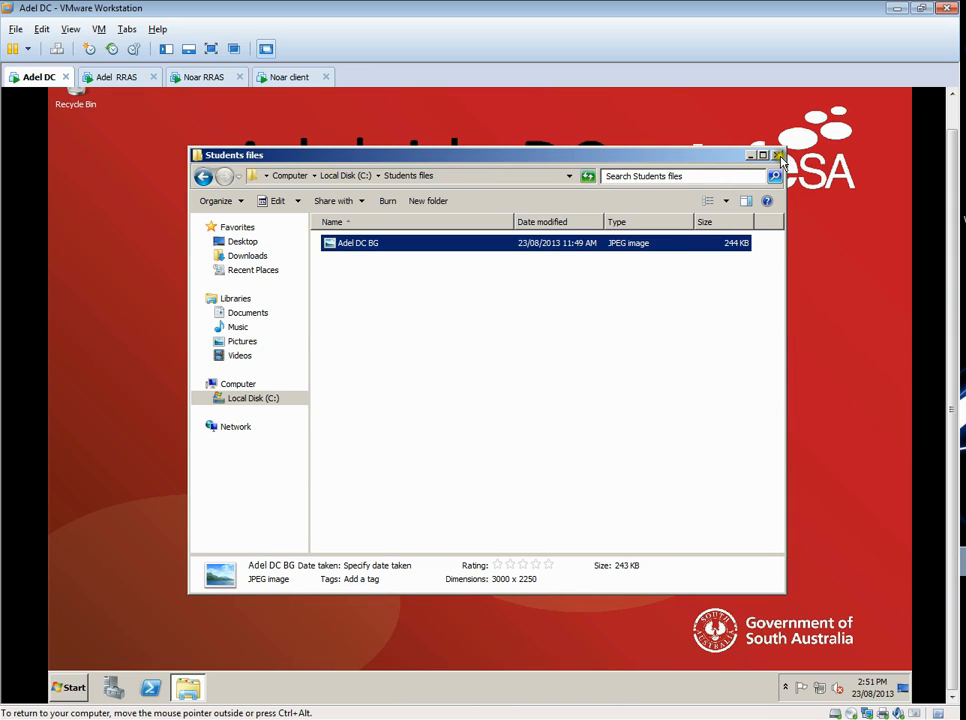
- Check the Windows Firewall state on the domain controller, and close the firewall and folder windows
left_click(72, 688)
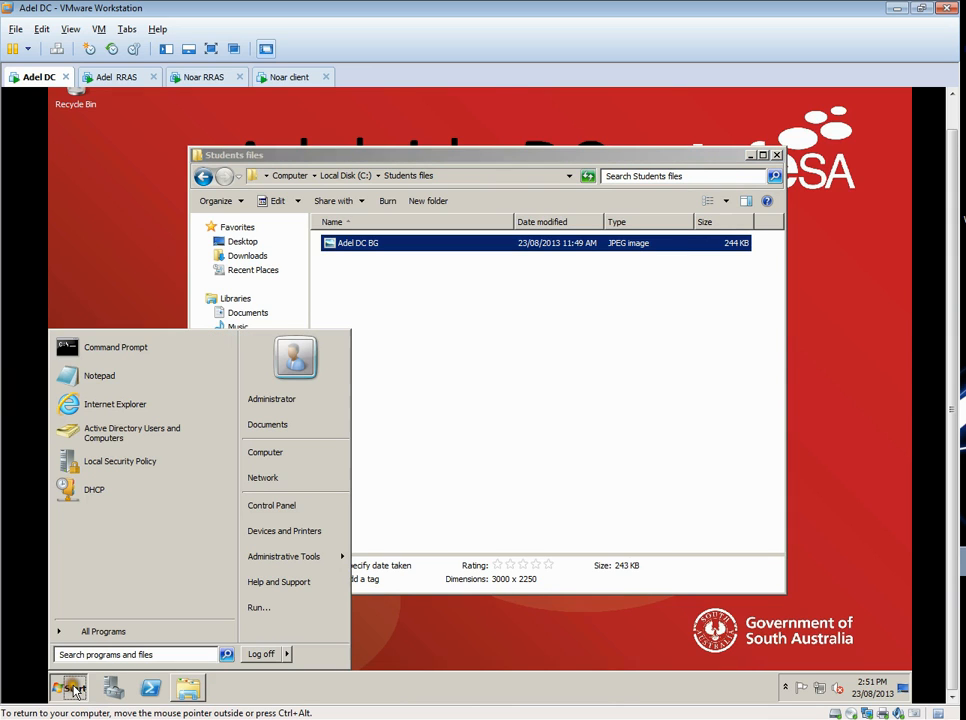
left_click(278, 505)
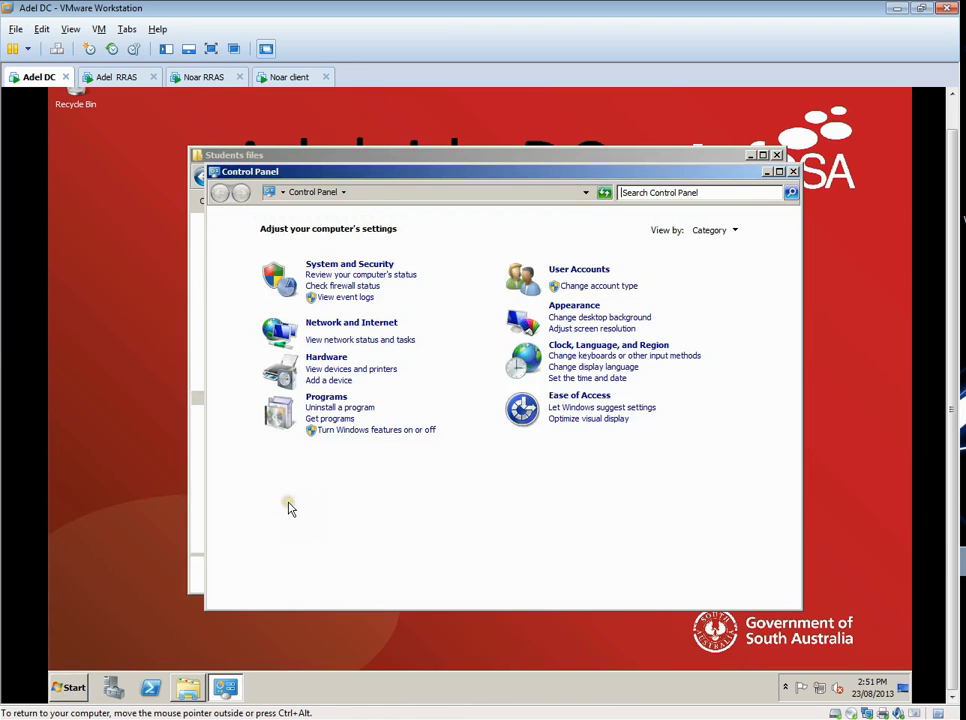
left_click(363, 266)
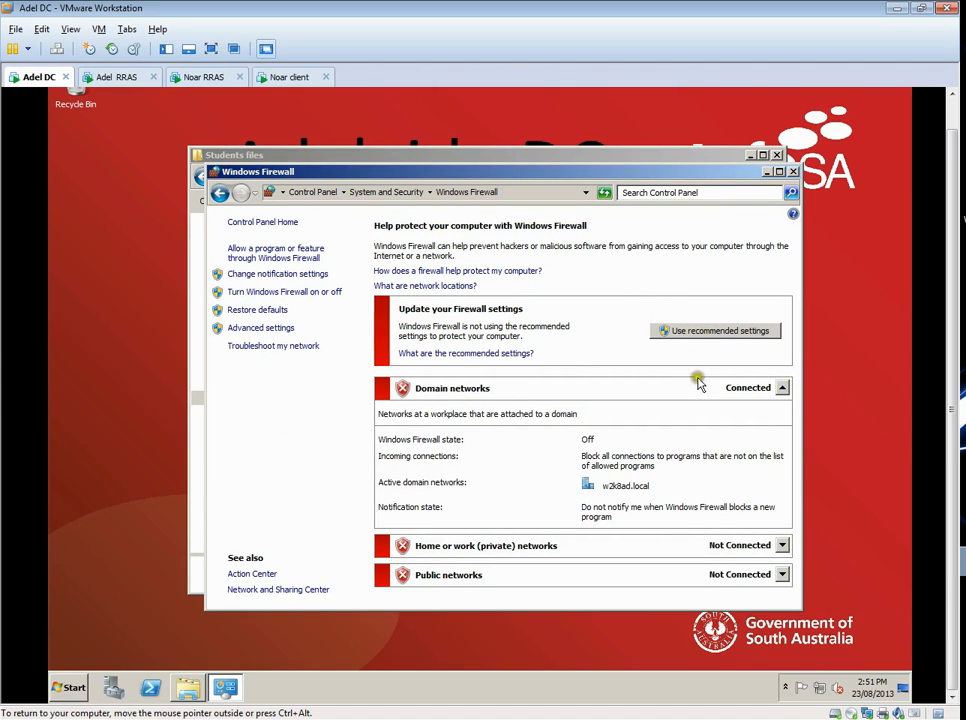
left_click(793, 171)
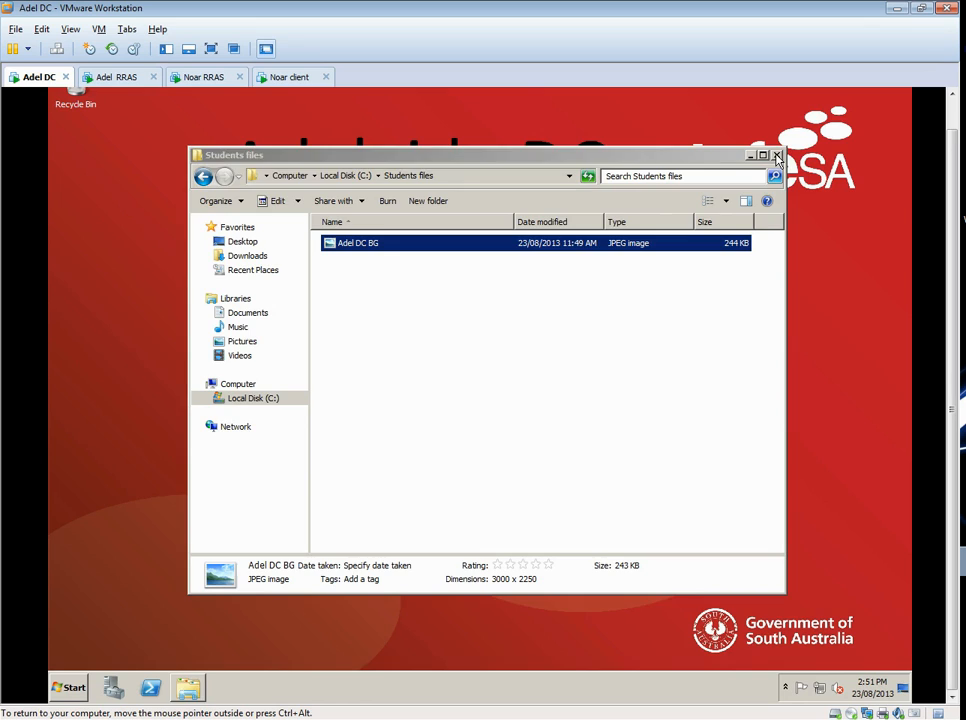
left_click(778, 157)
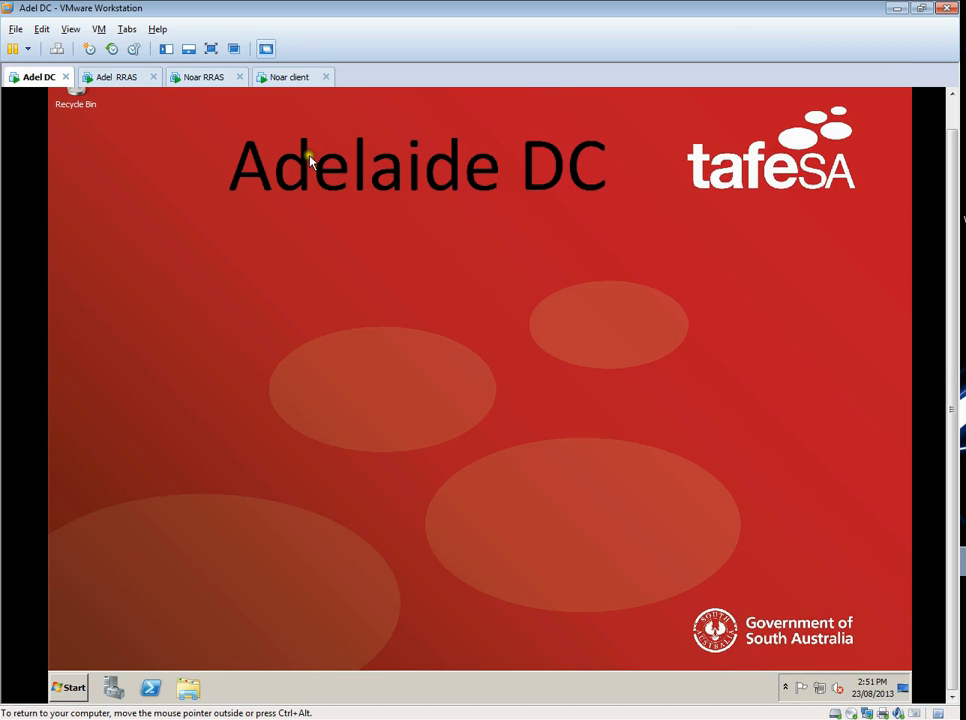
- View the network interfaces of SERVER2 on the Adel RRAS machine and minimize VMware Workstation to reach the host desktop
left_click(118, 77)
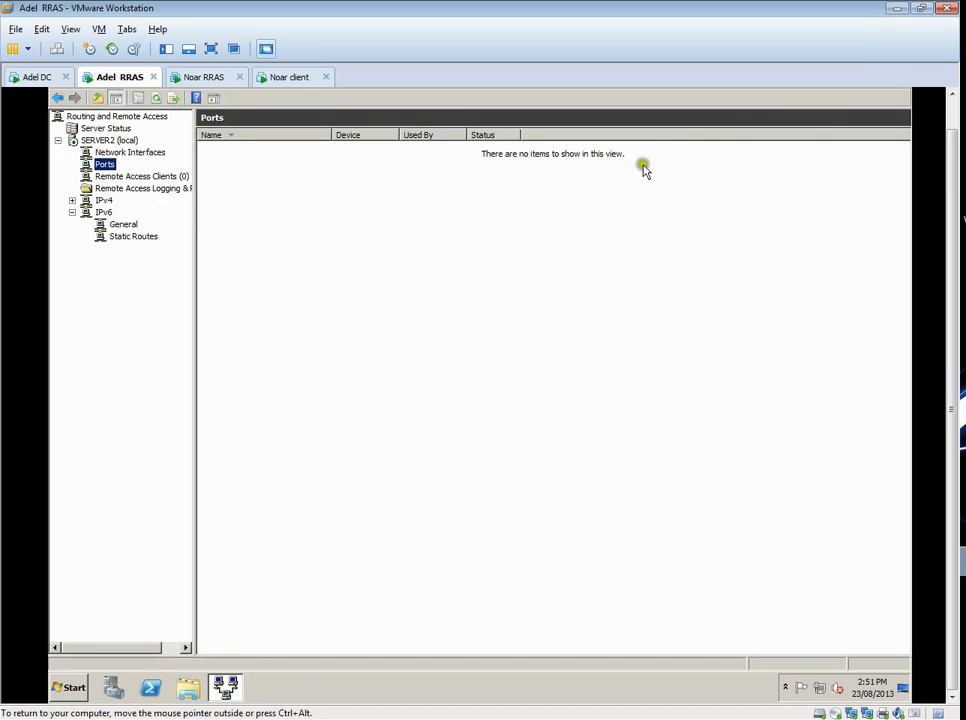
left_click(108, 152)
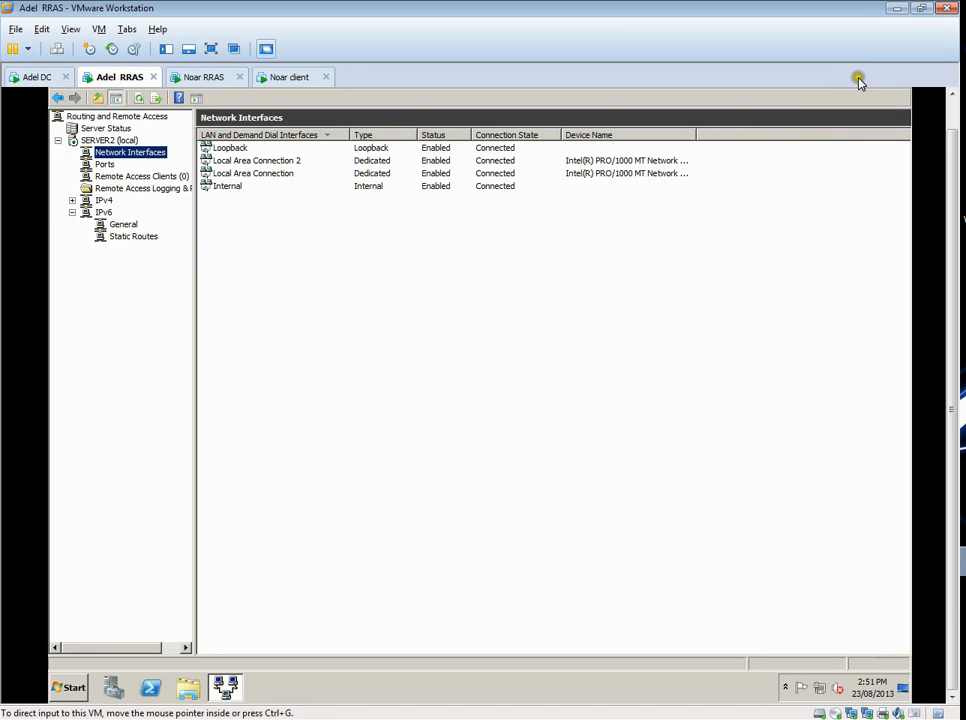
left_click(897, 9)
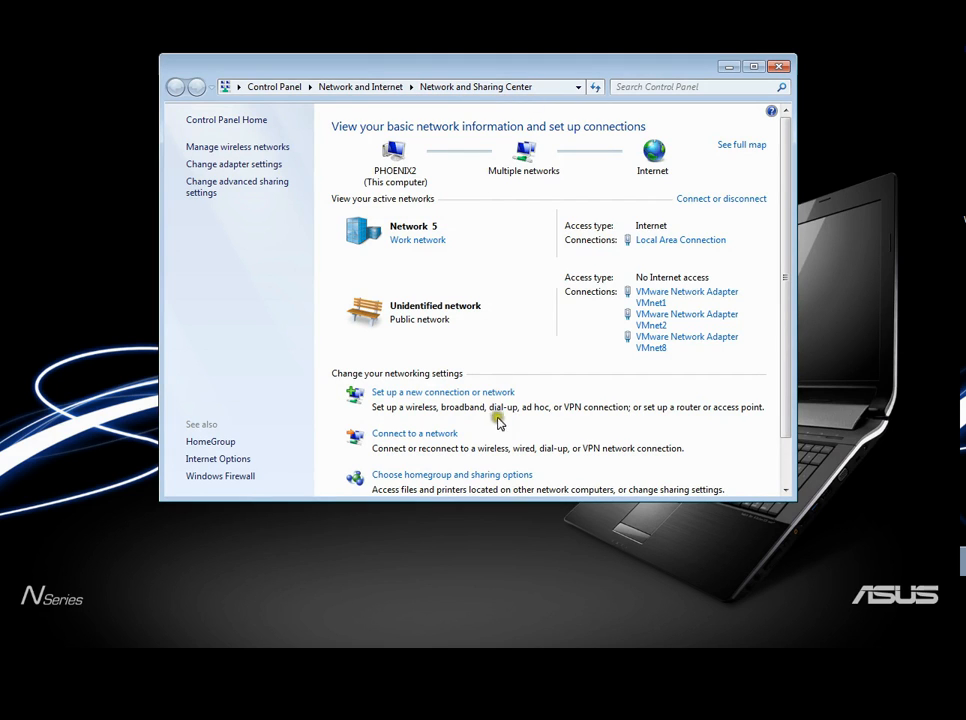
- Start setting up a new connection to a workplace on the host computer without using the existing TafeSA PDN connection
left_click(432, 396)
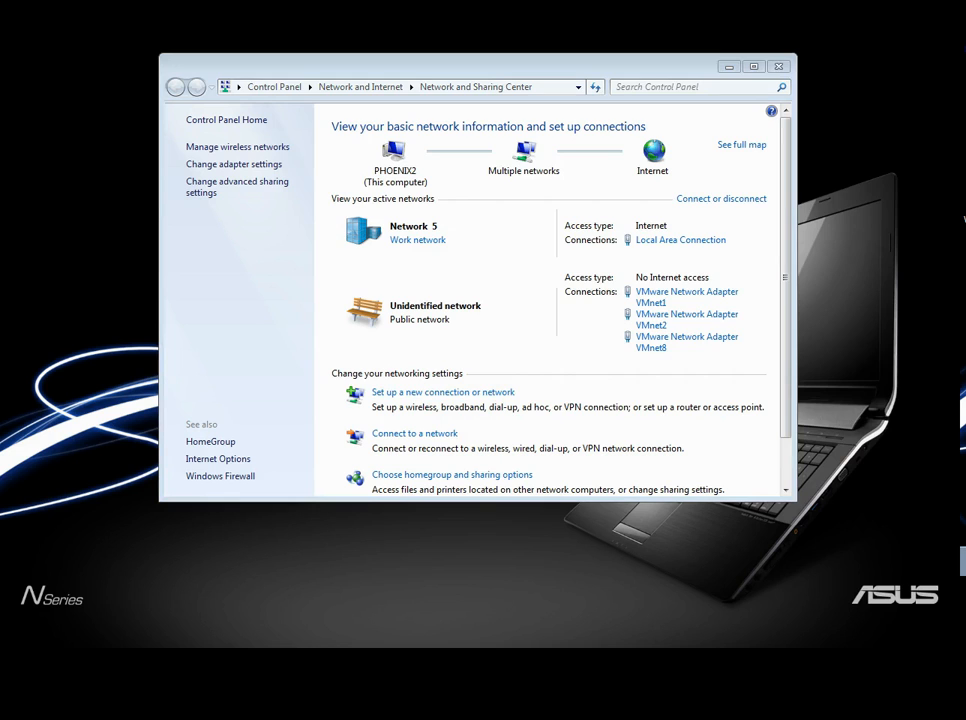
left_click_drag(496, 110, 464, 106)
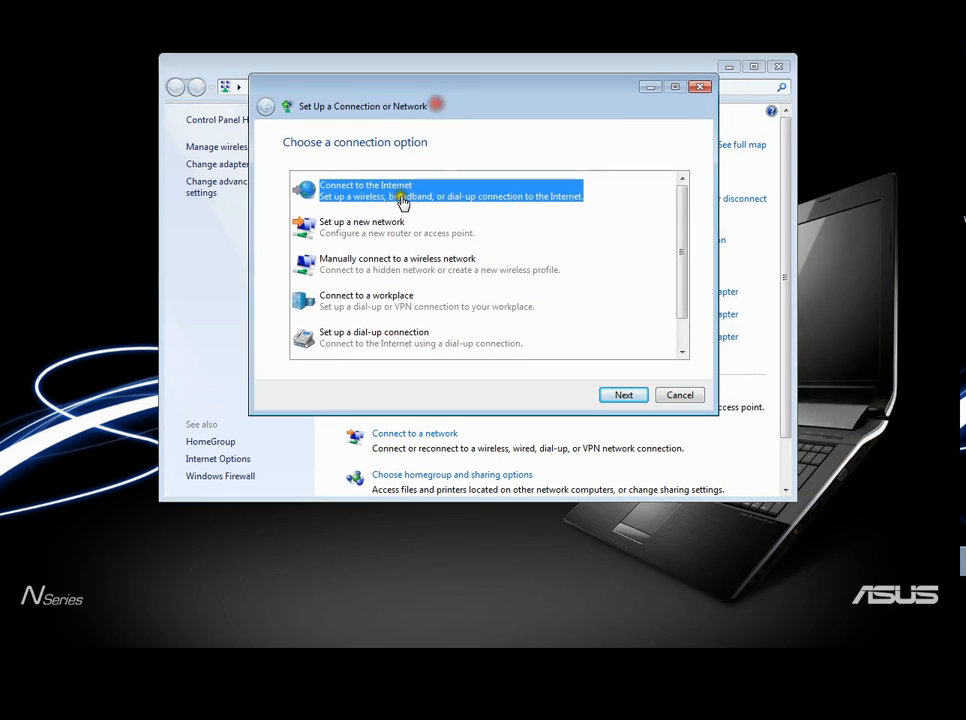
left_click(357, 300)
left_click(622, 396)
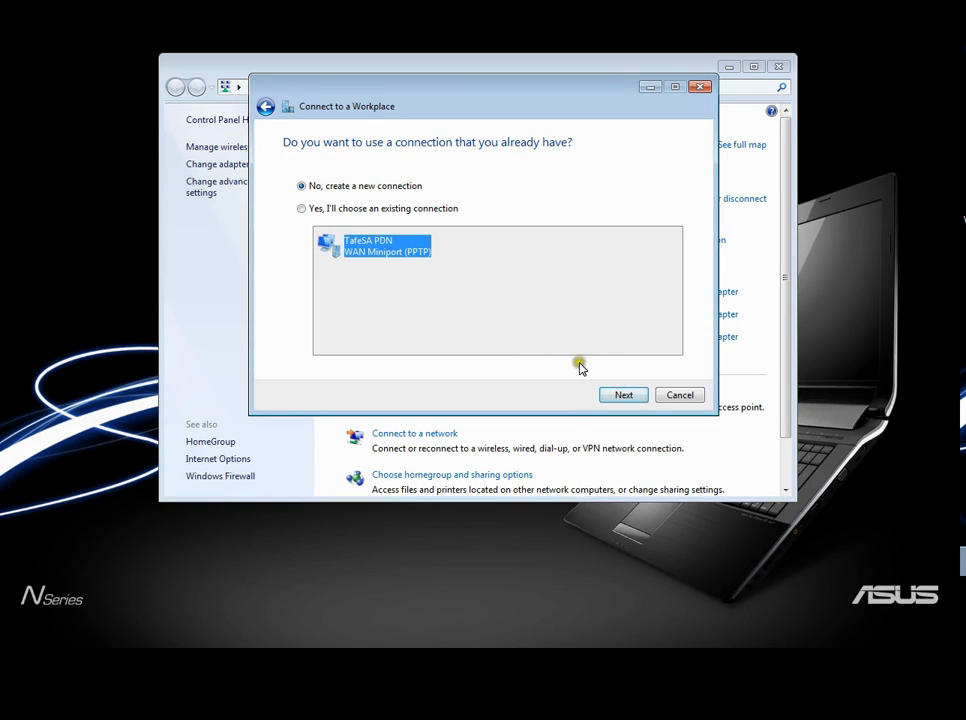
left_click(627, 400)
left_click(624, 396)
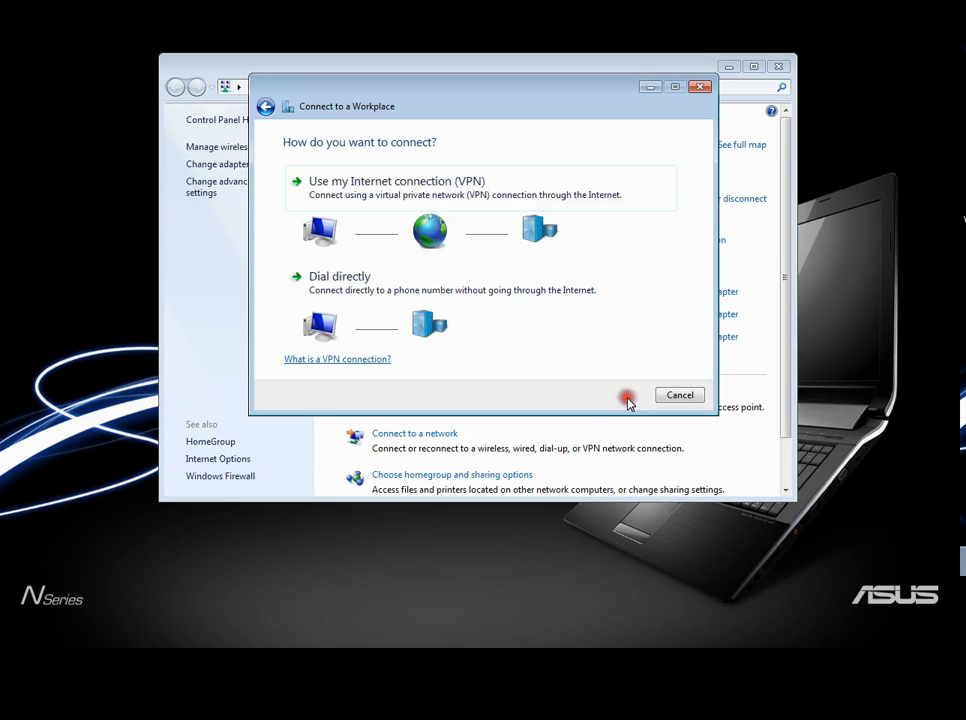
- Use the Internet connection (VPN) option with Internet address 10.63.10.94 and destination name Adelaide site
left_click(383, 200)
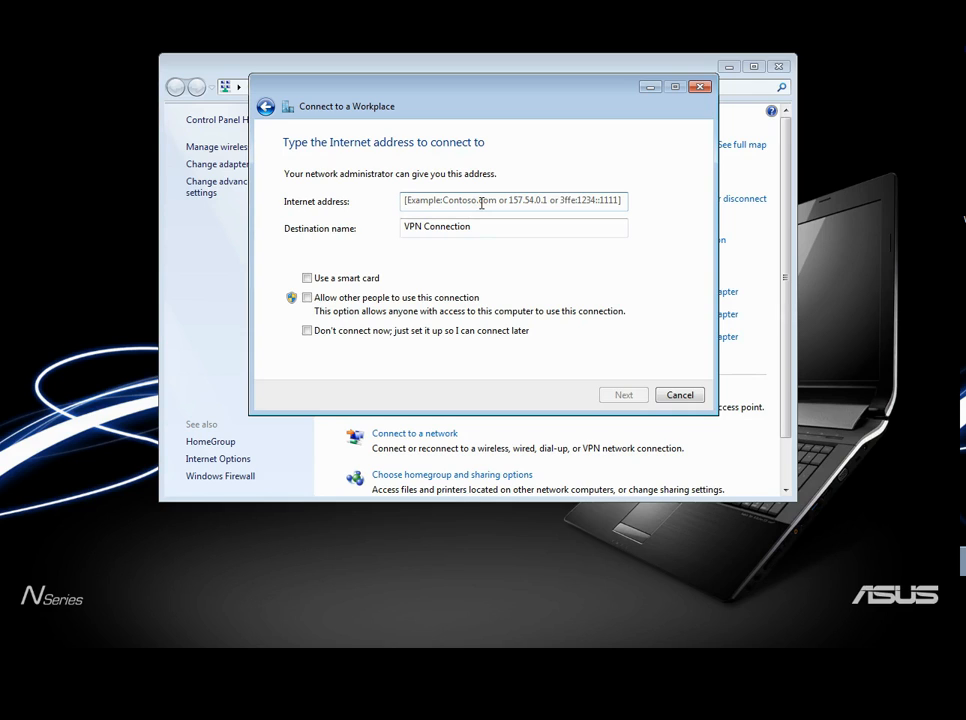
type("10.63.10.94")
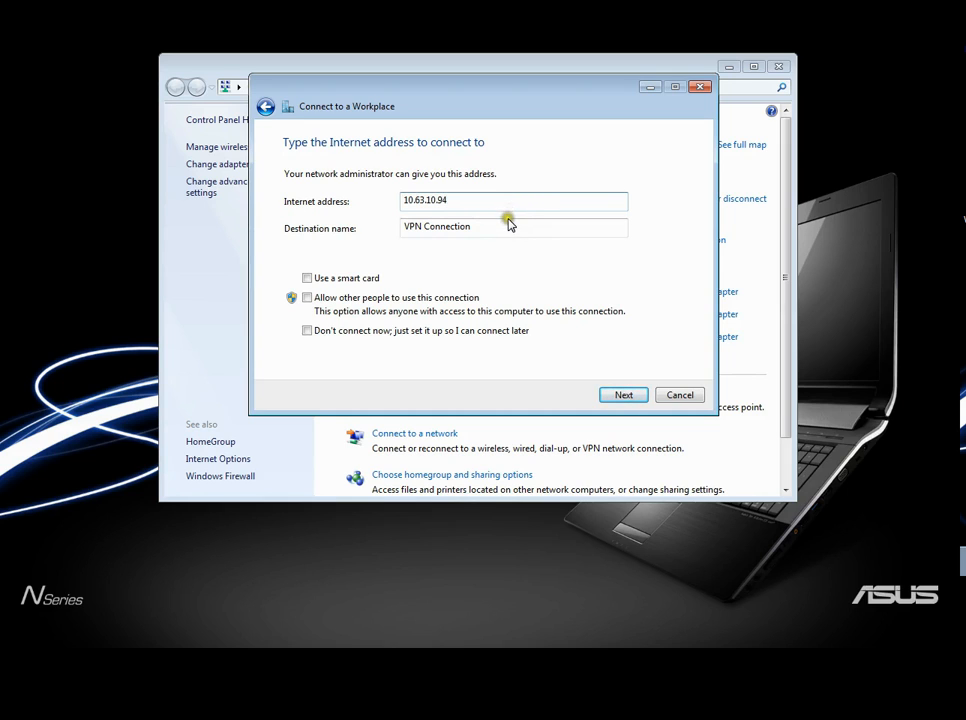
left_click_drag(506, 226, 420, 228)
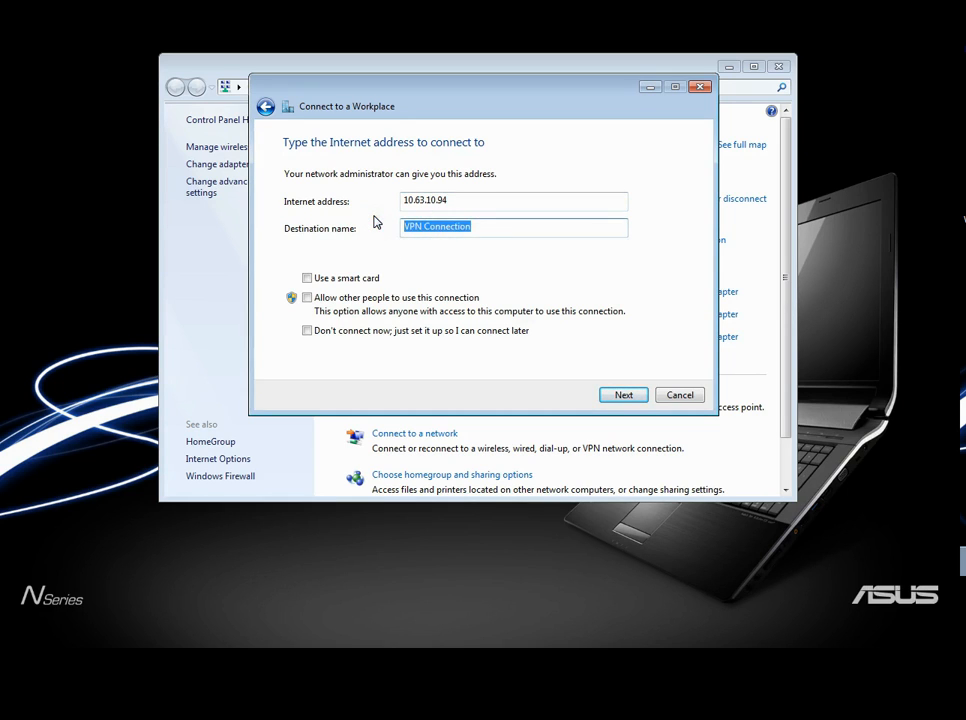
type("Adelaide site")
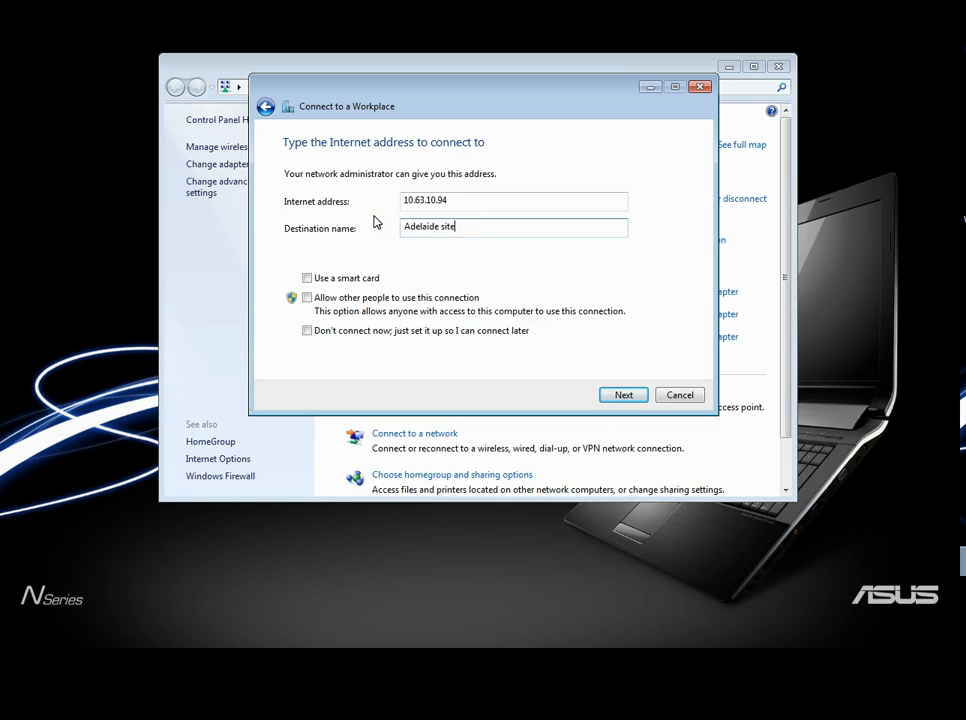
left_click(621, 395)
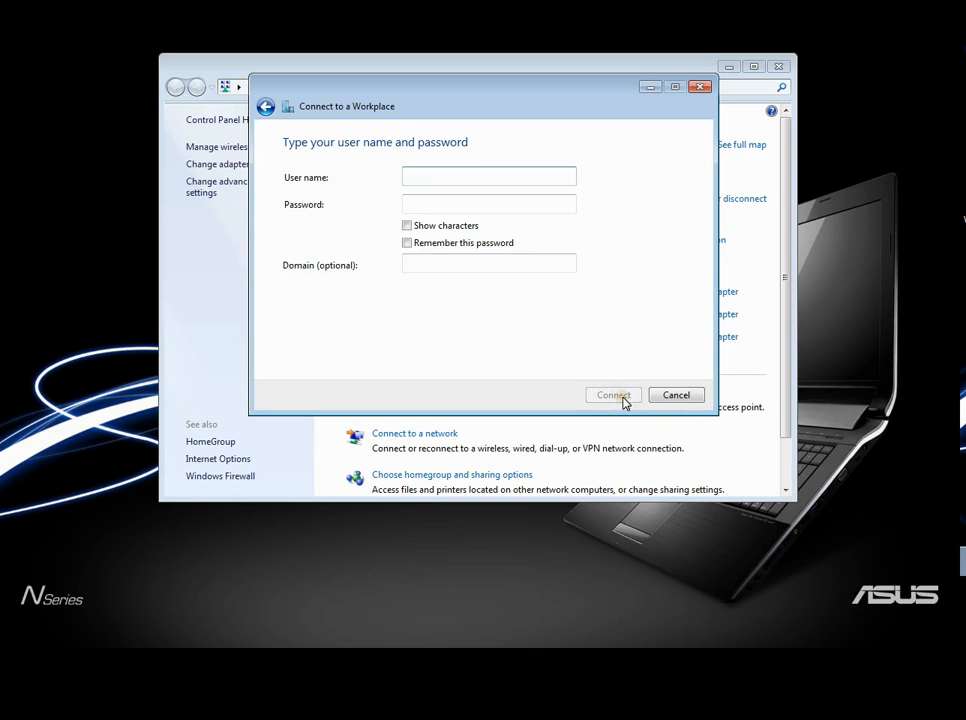
- Enter the lecturer's user name and the account password for the VPN connection, and create it while skipping the connection attempt
left_click(424, 172)
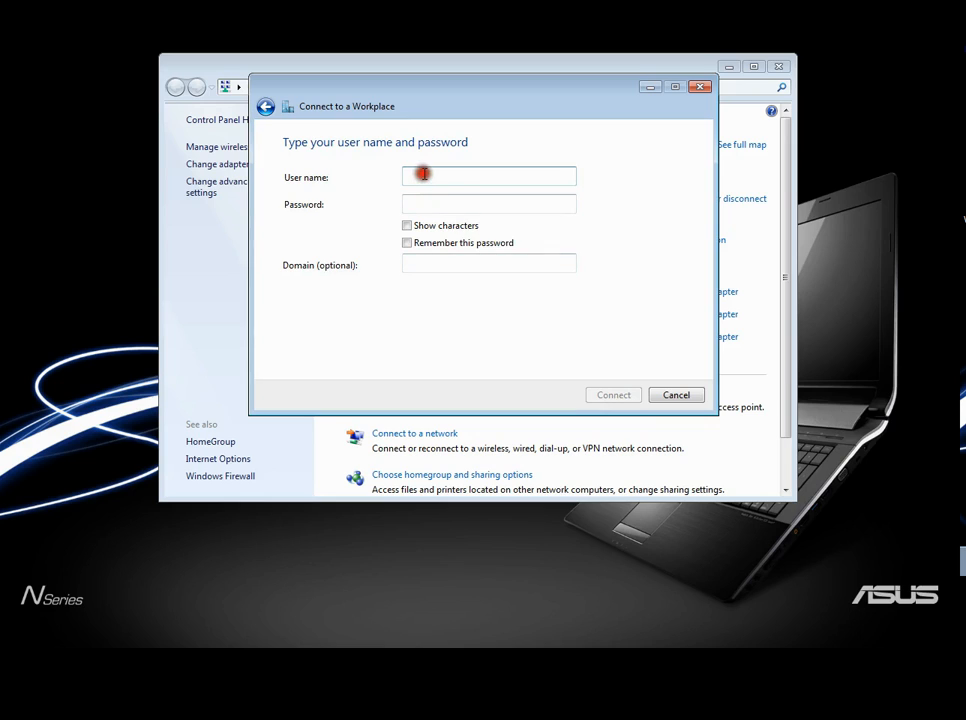
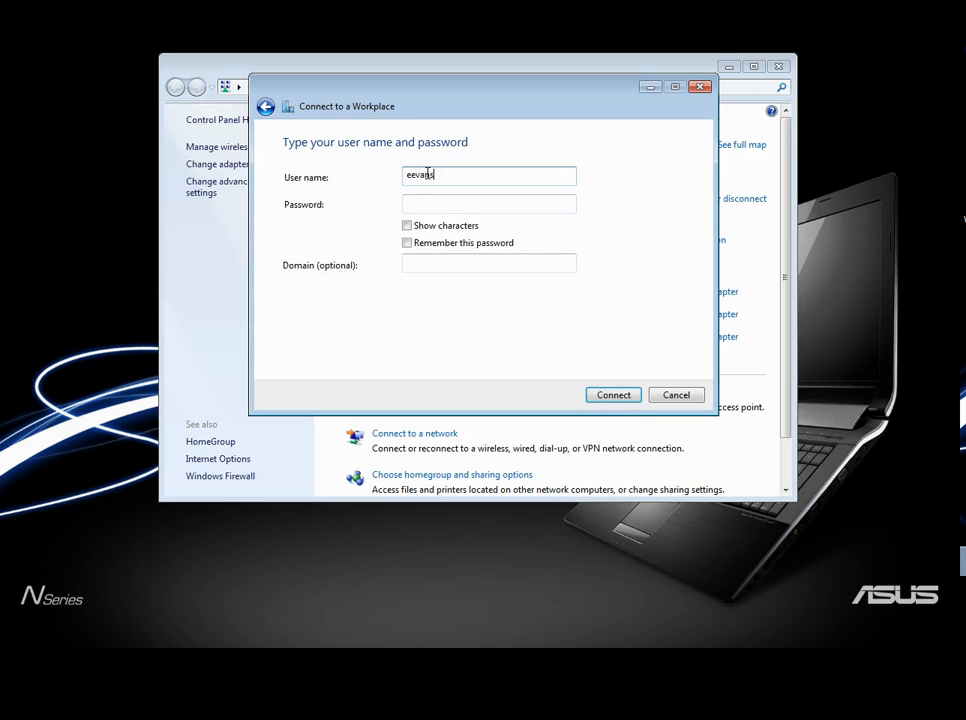
key("Tab")
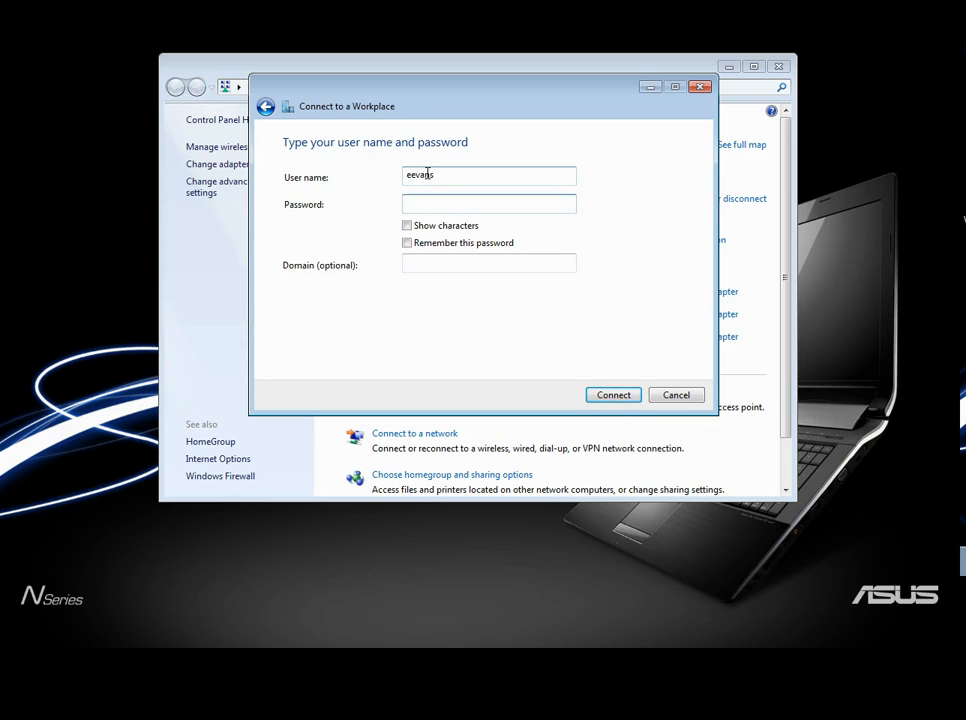
type("•••••")
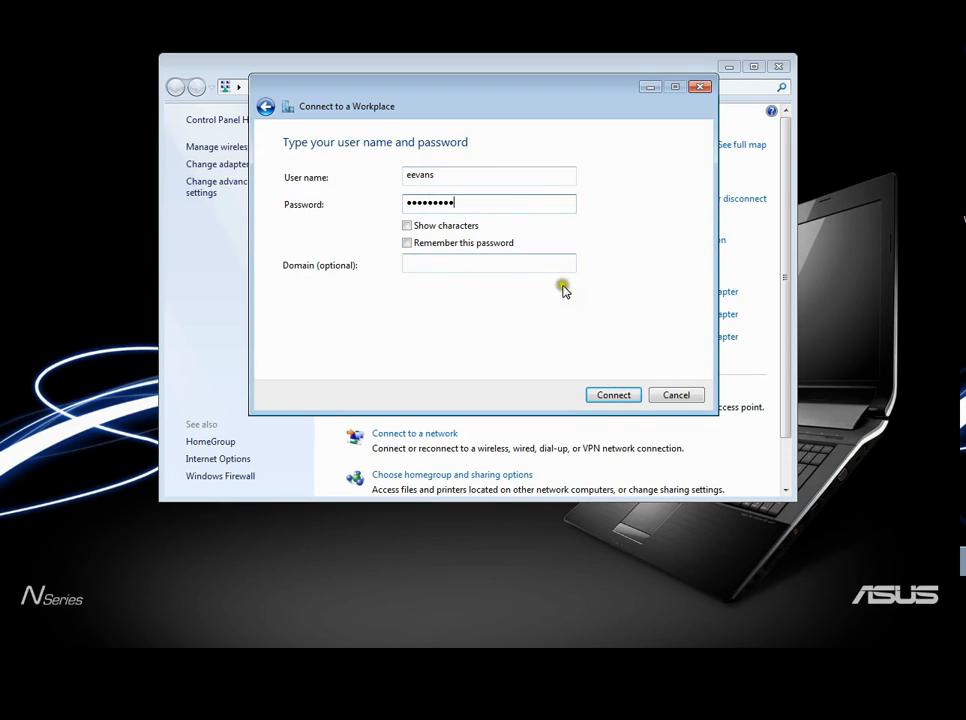
left_click(619, 395)
left_click(624, 395)
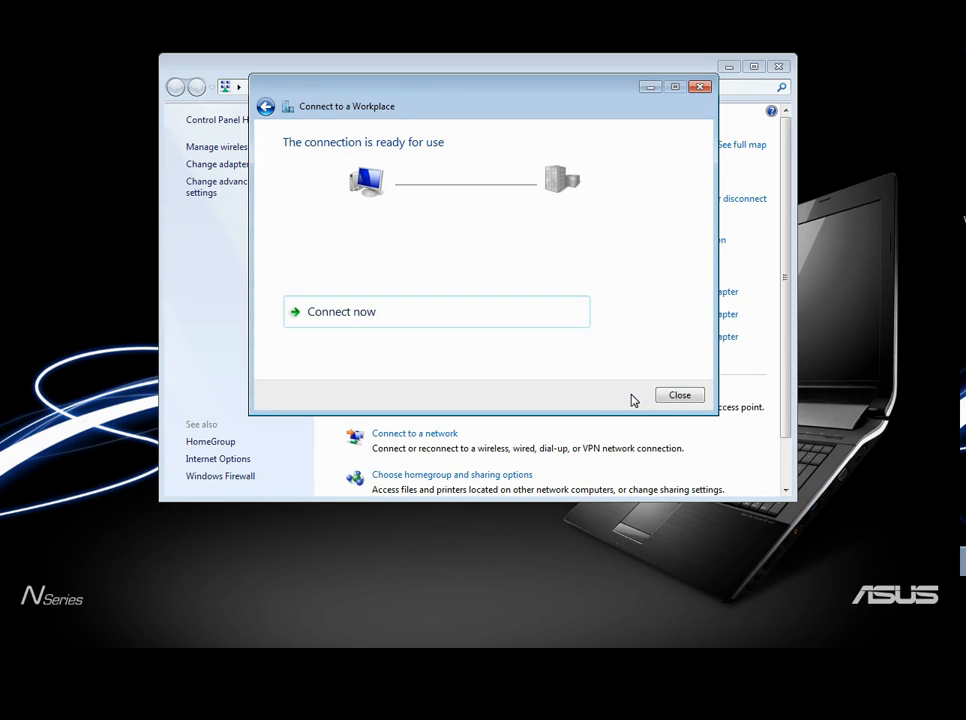
- Close the workplace connection wizard and select the Adelaide site connection among the host's network adapters
left_click(670, 396)
left_click(670, 396)
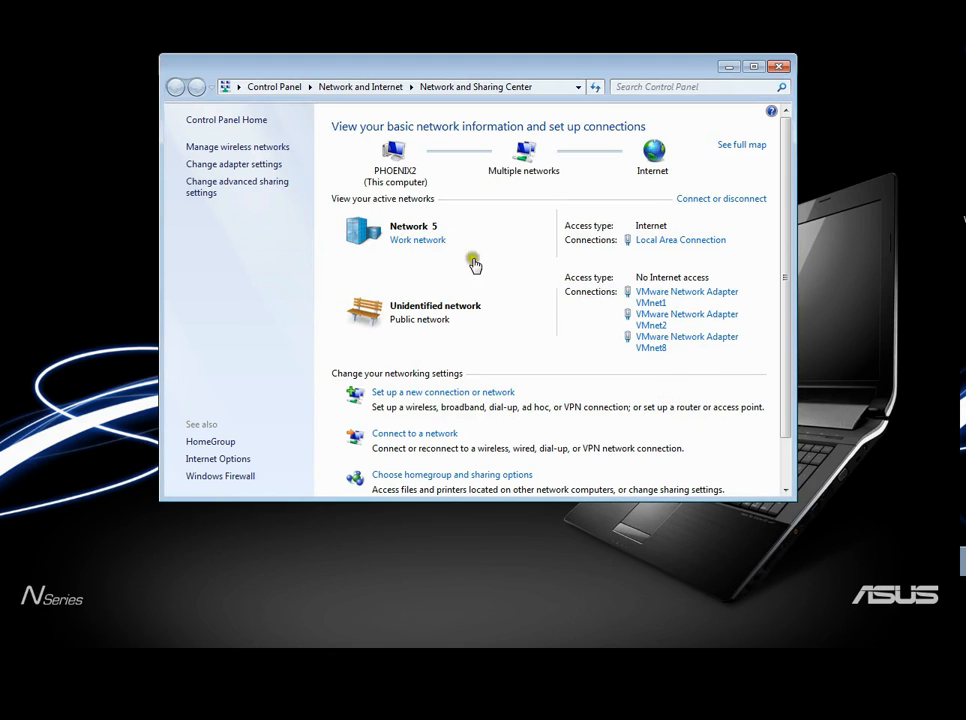
left_click(246, 164)
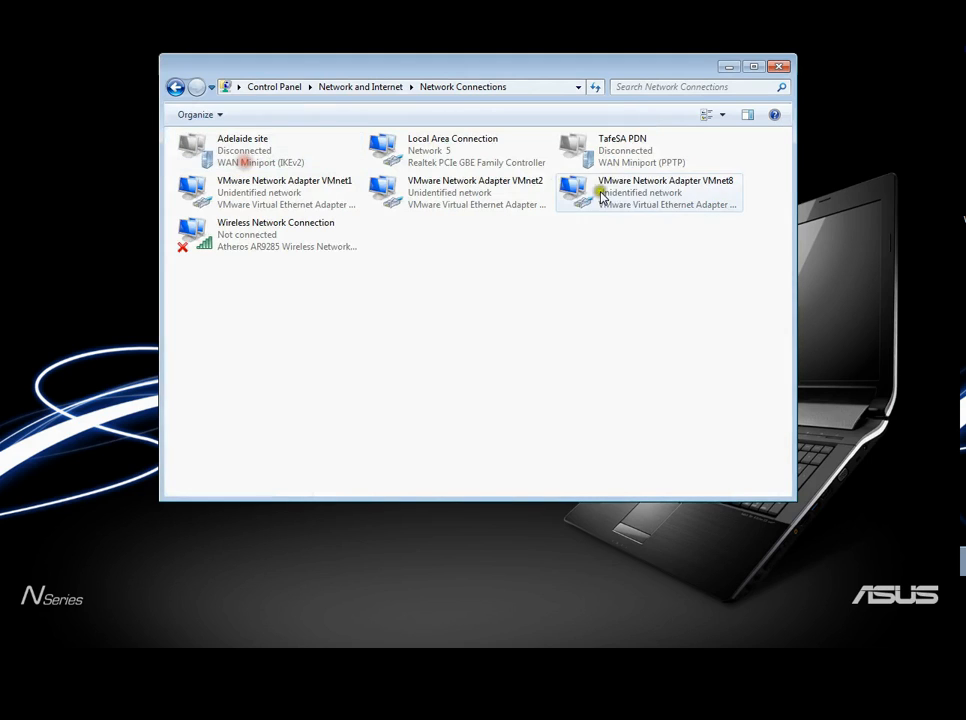
left_click(305, 157)
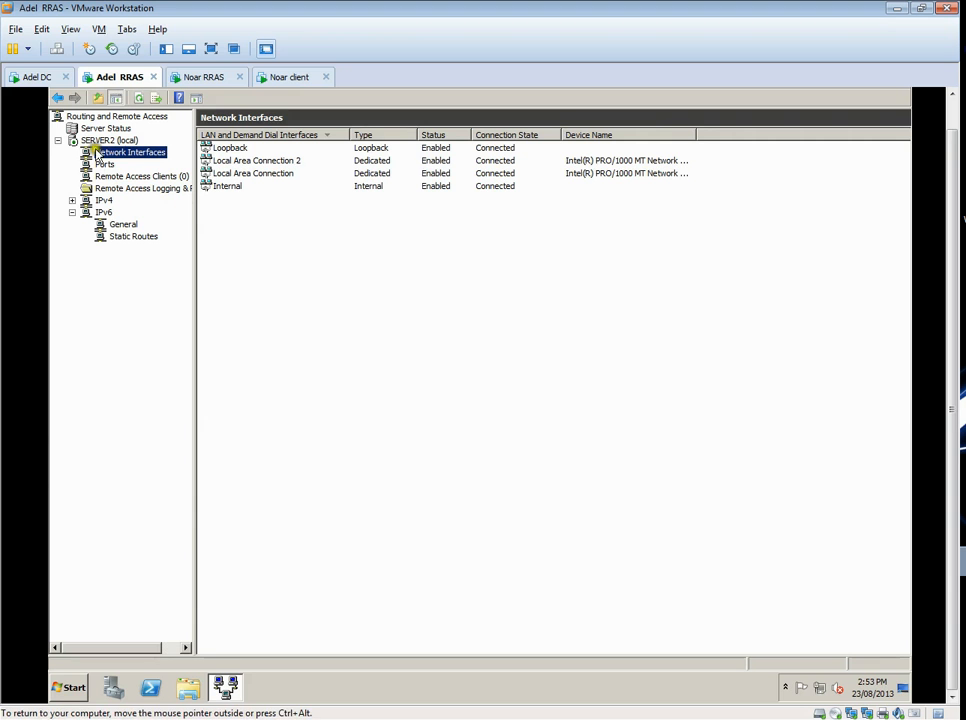
- Switch to VMware Workstation and allow a custom IPsec policy for L2TP connections on SERVER2 in Adel RRAS, entering the preshared key
left_click(100, 140)
right_click(90, 142)
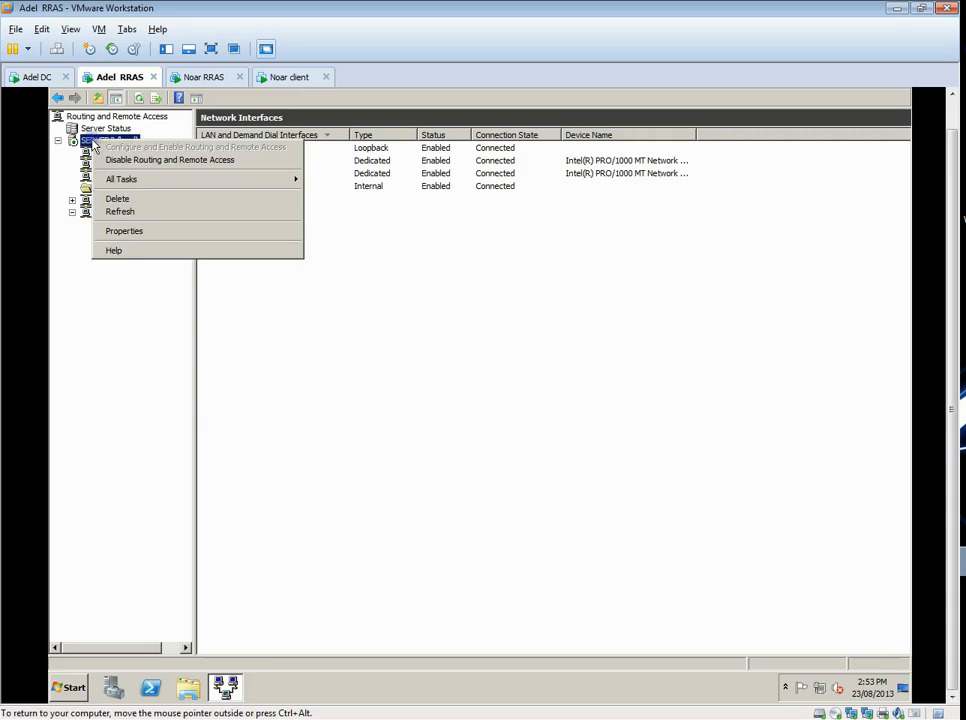
left_click(155, 231)
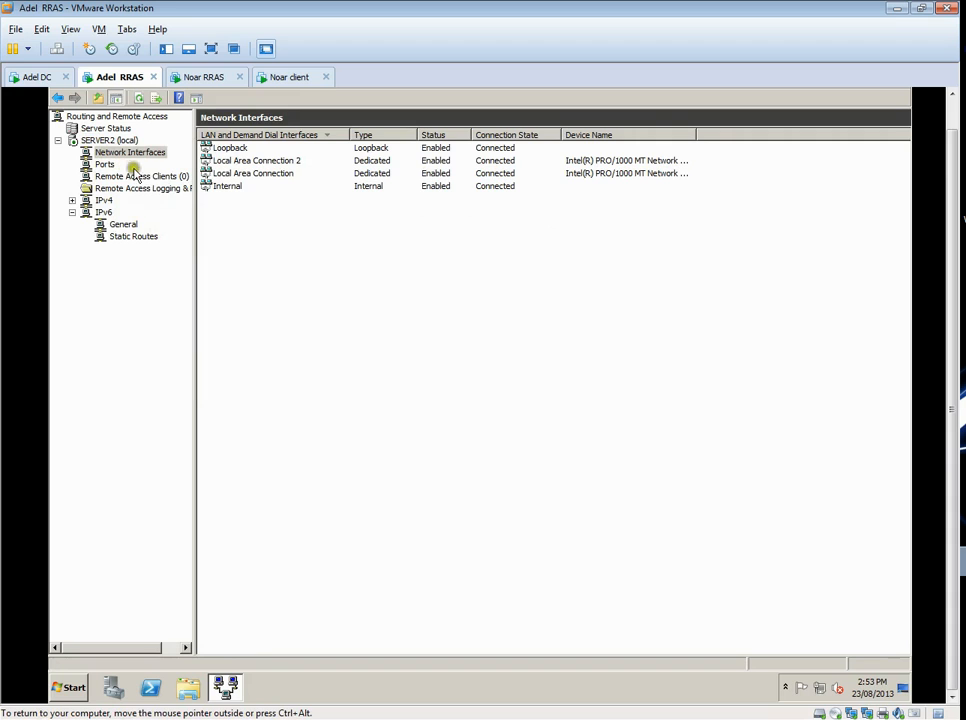
left_click(110, 141)
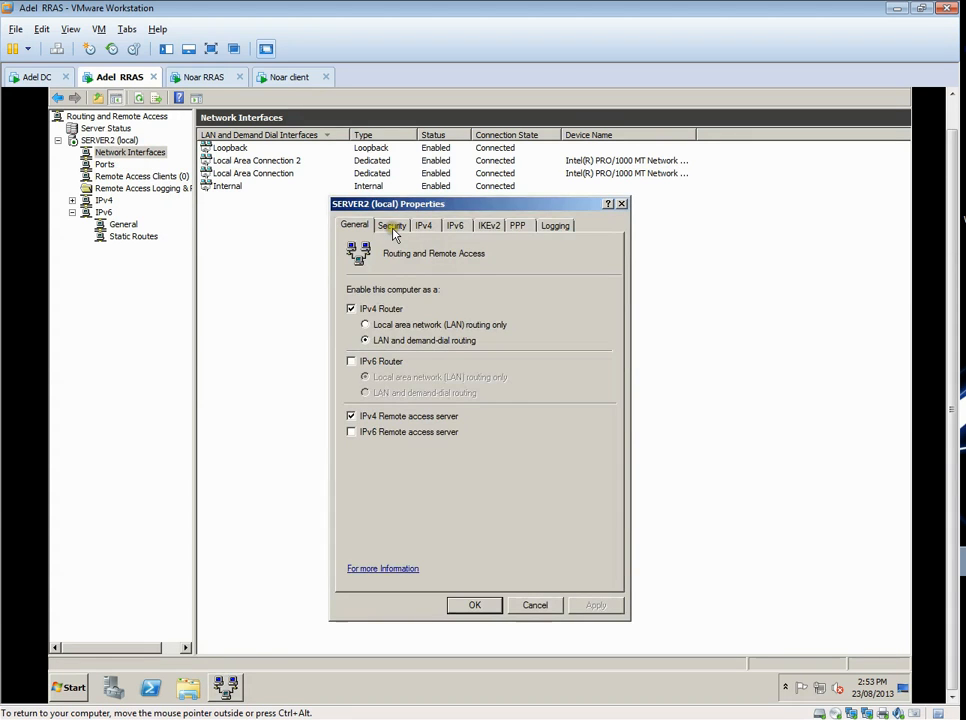
left_click(392, 226)
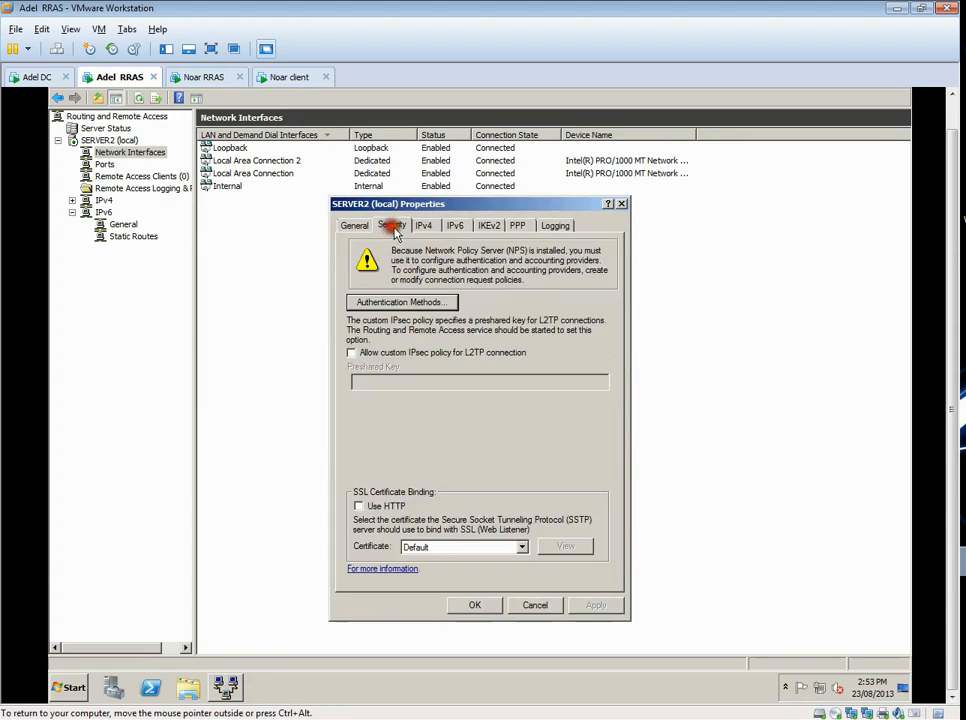
left_click(351, 355)
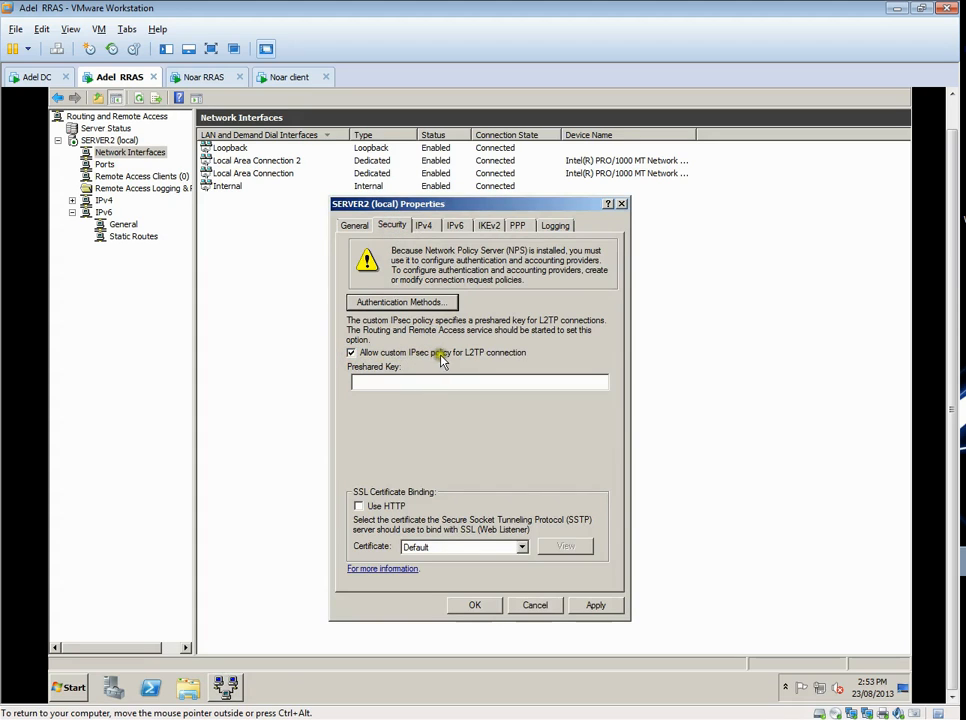
left_click(403, 379)
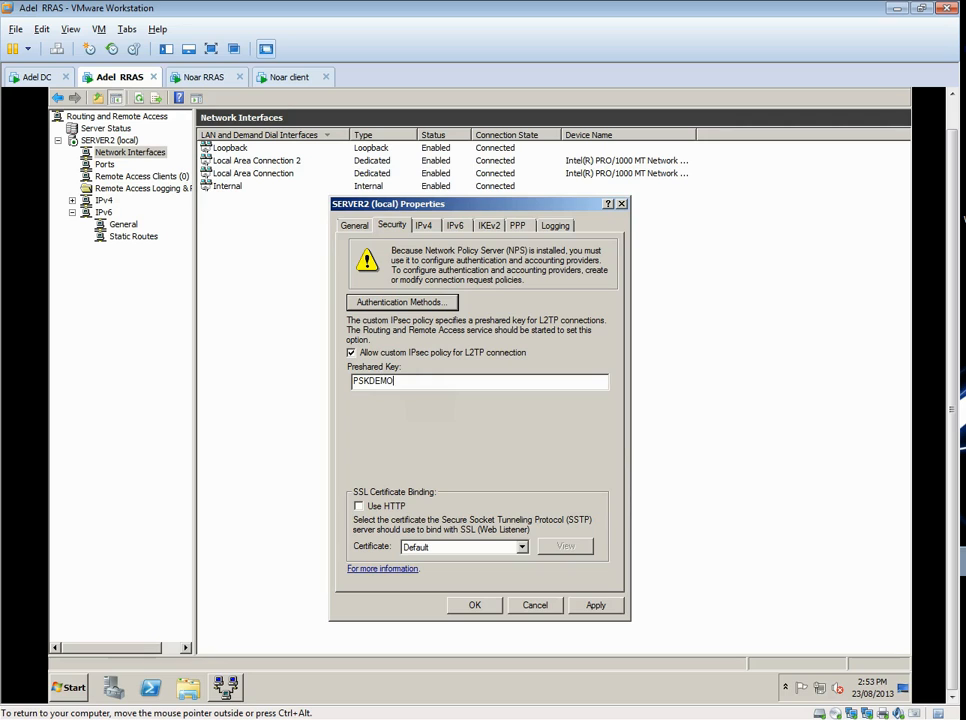
left_click_drag(424, 383, 307, 390)
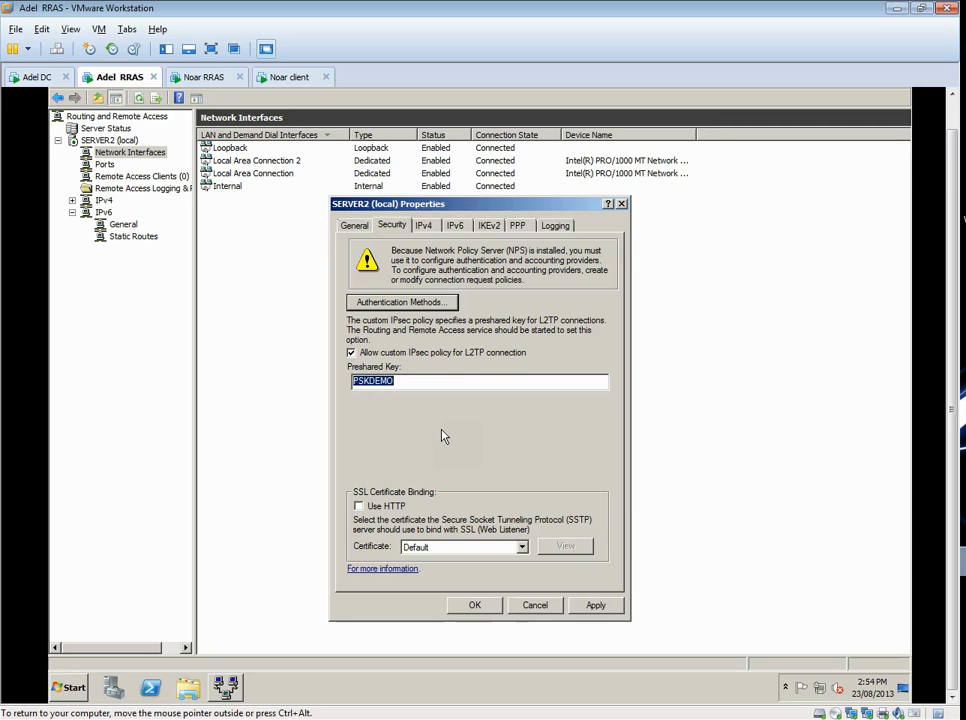
left_click(475, 607)
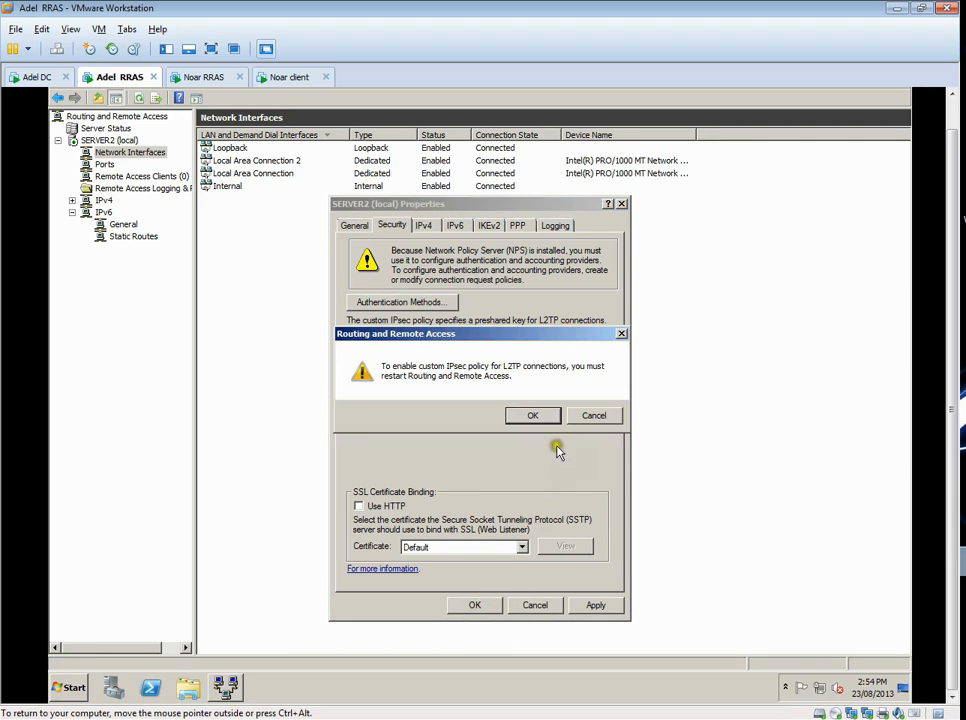
left_click(543, 415)
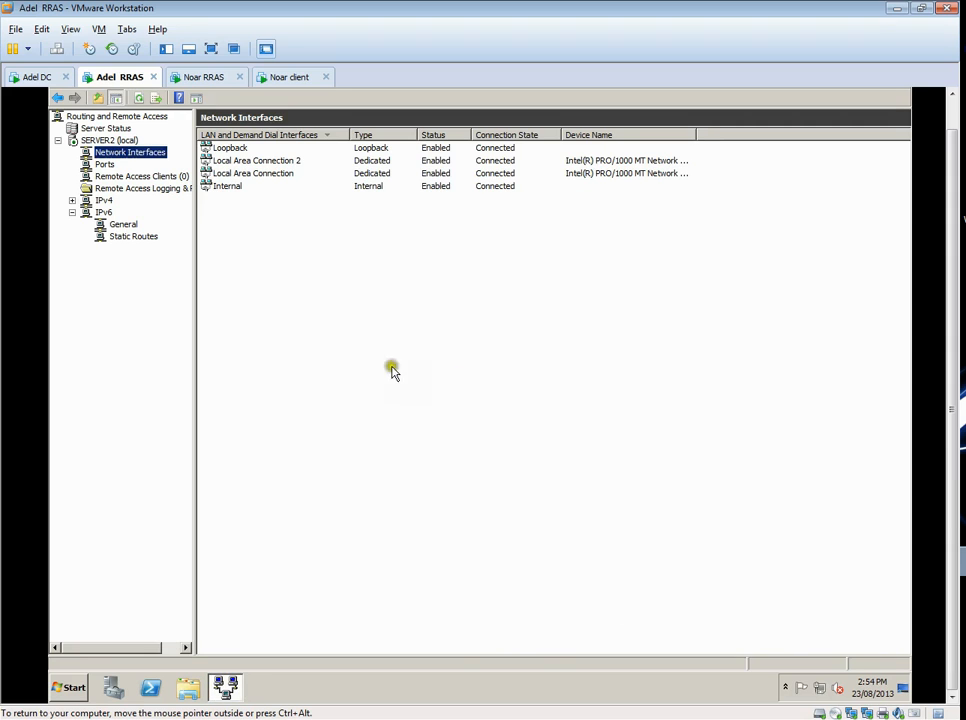
- Restart the Routing and Remote Access service on SERVER2 and view the server's ports
left_click(104, 142)
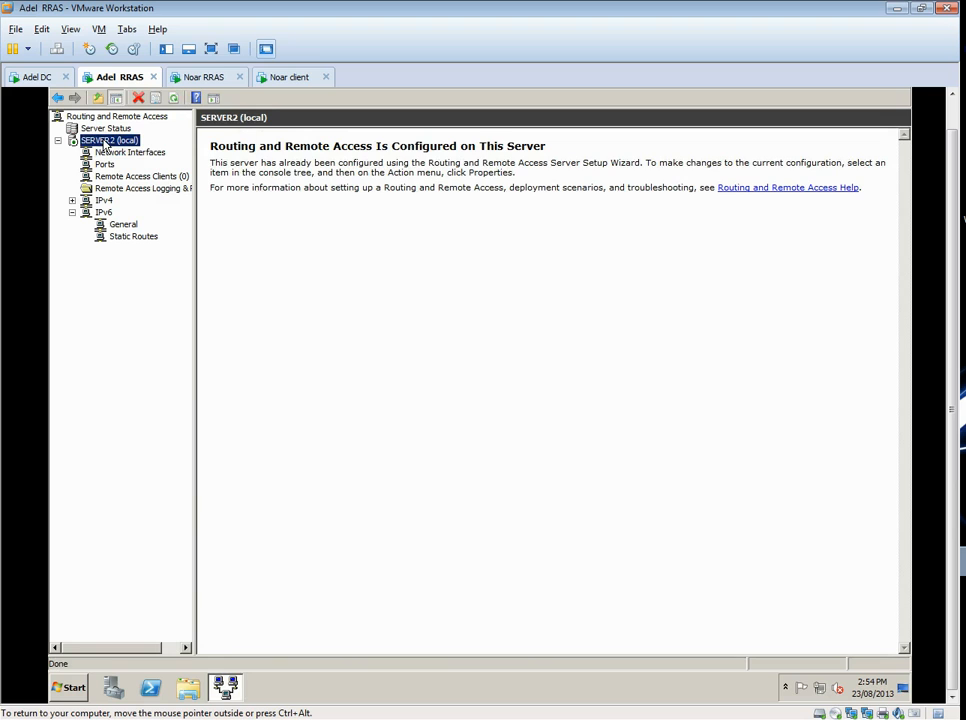
right_click(103, 141)
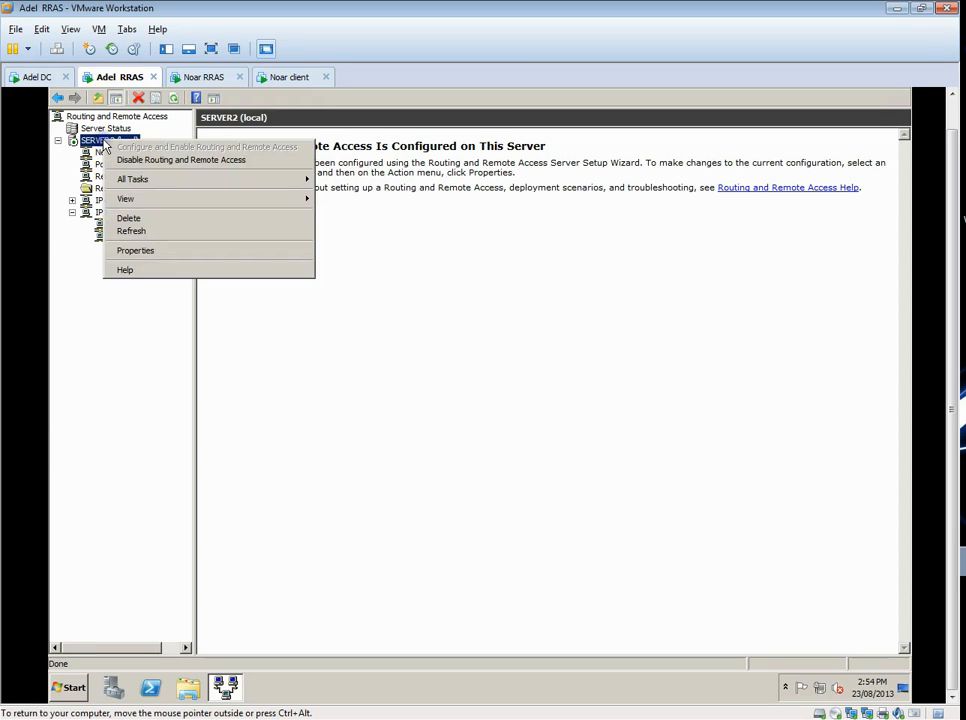
mouse_move(287, 179)
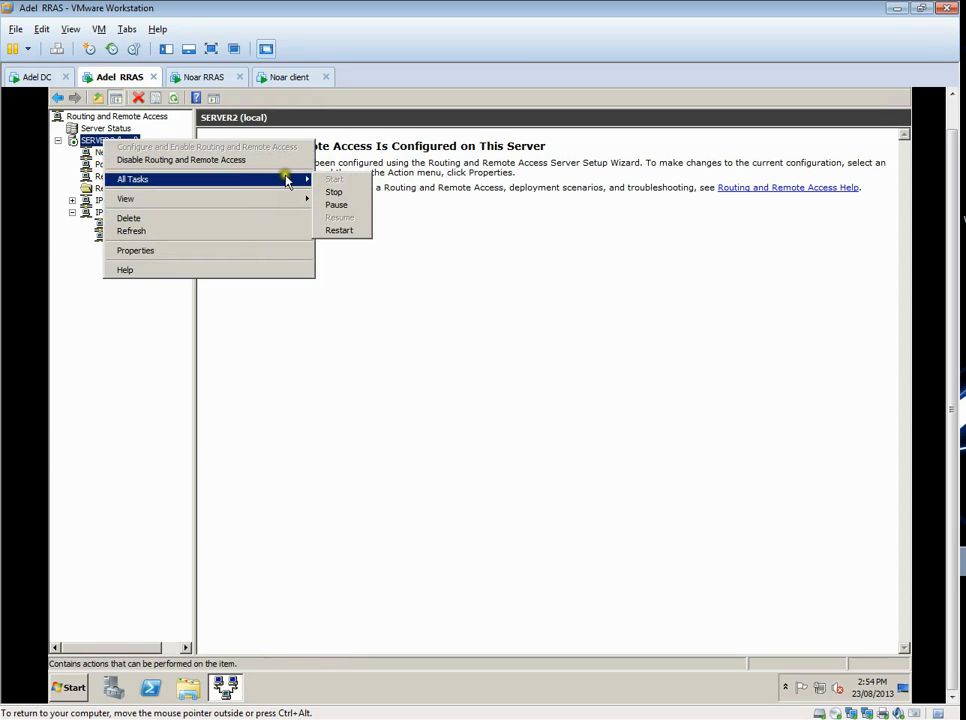
left_click(355, 231)
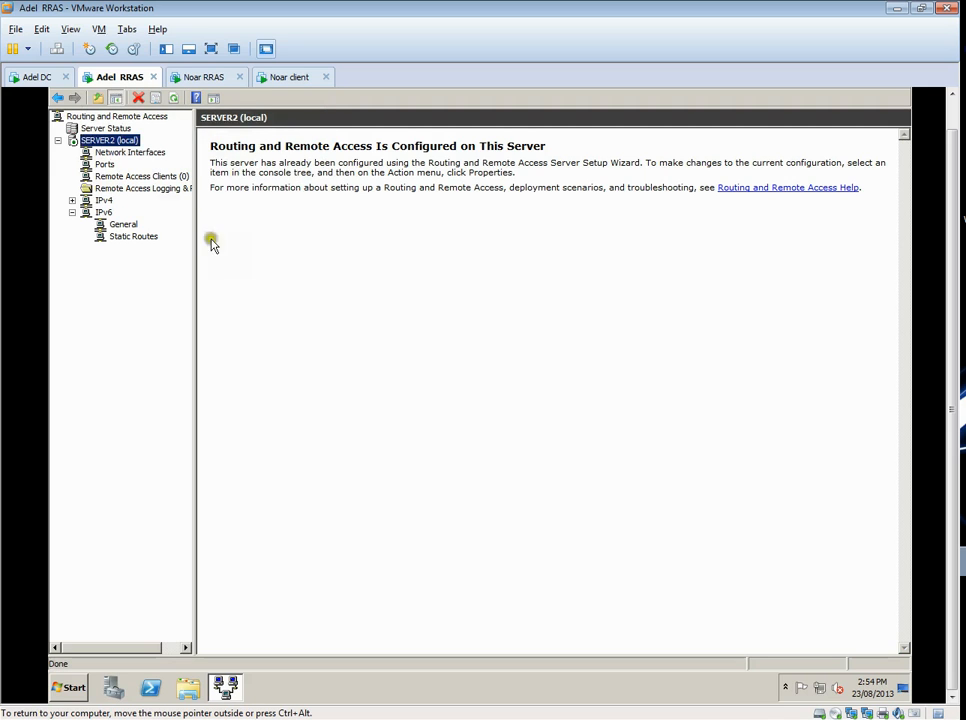
left_click(102, 165)
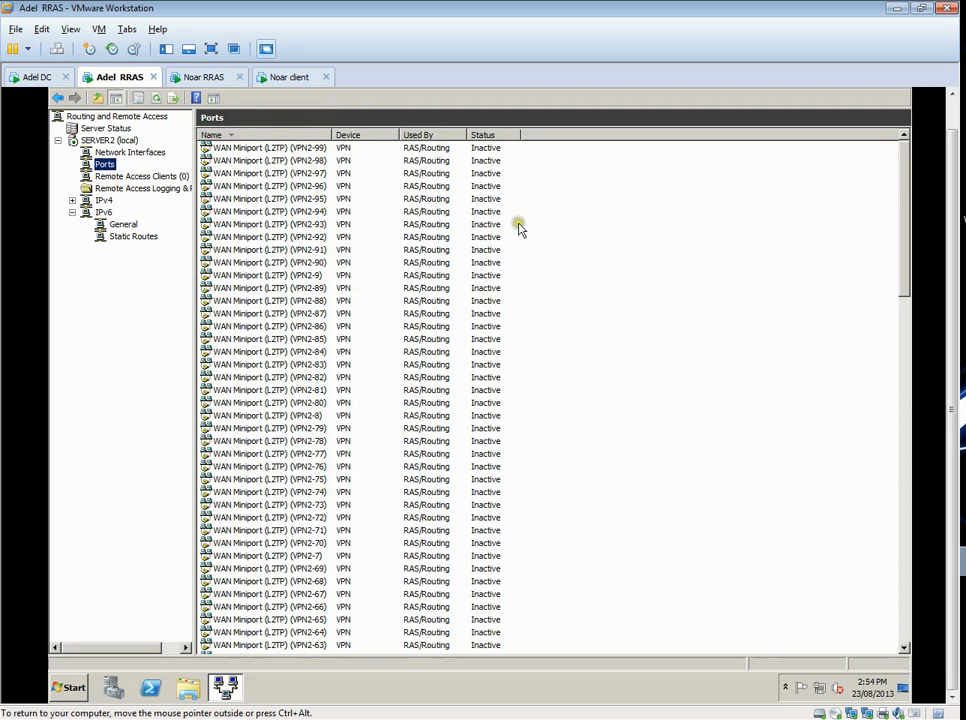
- Switch to the host's Network Connections and set the Adelaide site connection's VPN type to Layer 2 Tunneling Protocol with IPsec (L2TP/IPSec)
left_click(897, 9)
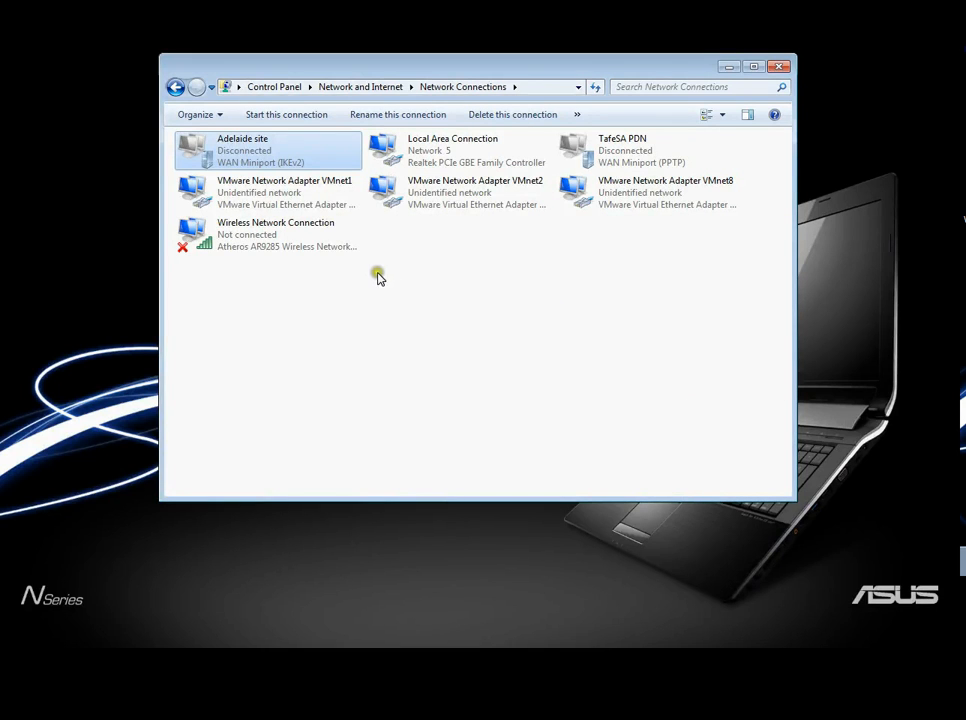
right_click(231, 158)
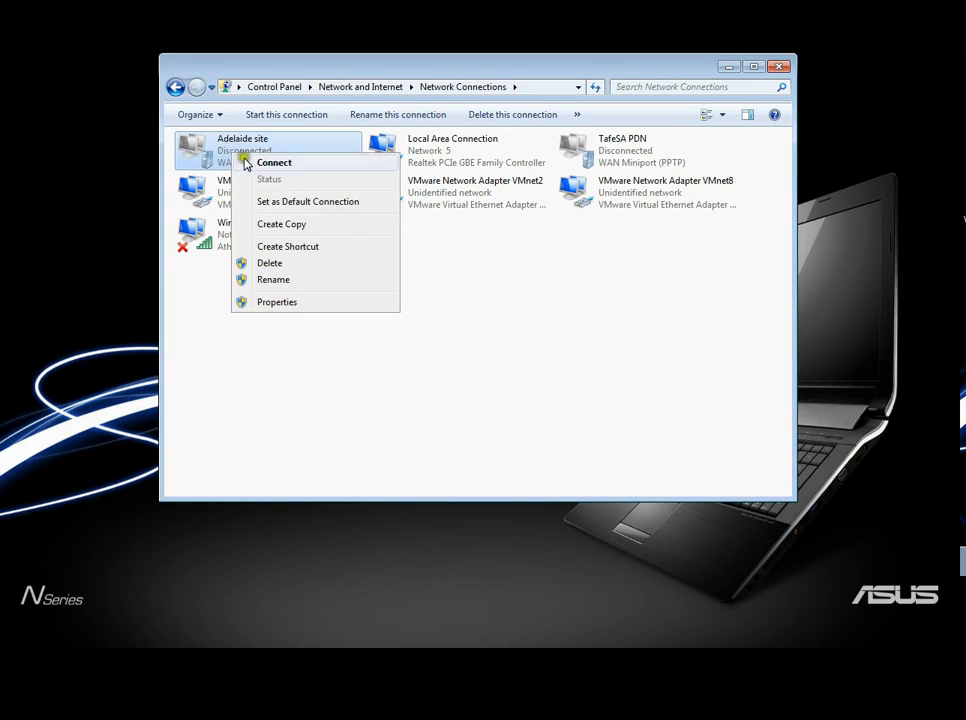
left_click(279, 304)
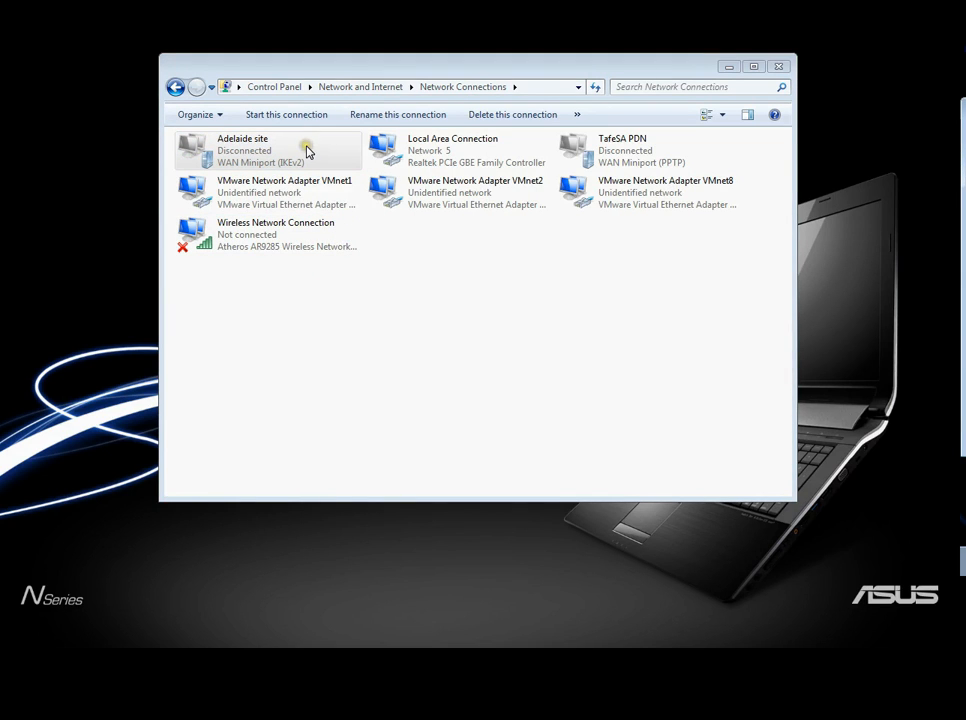
left_click_drag(958, 105, 386, 80)
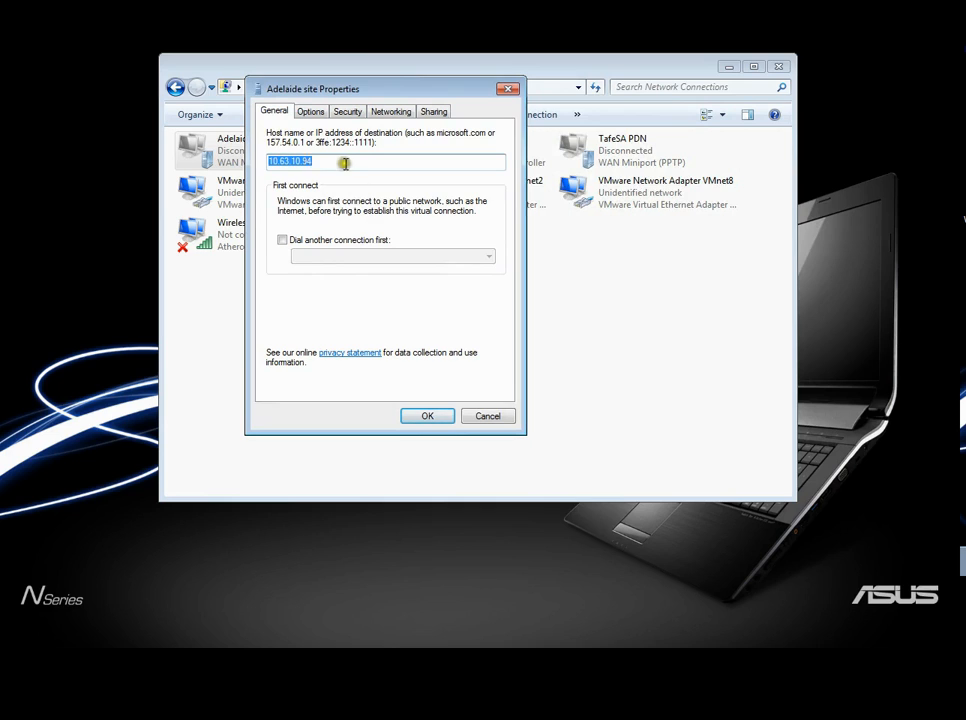
left_click(313, 115)
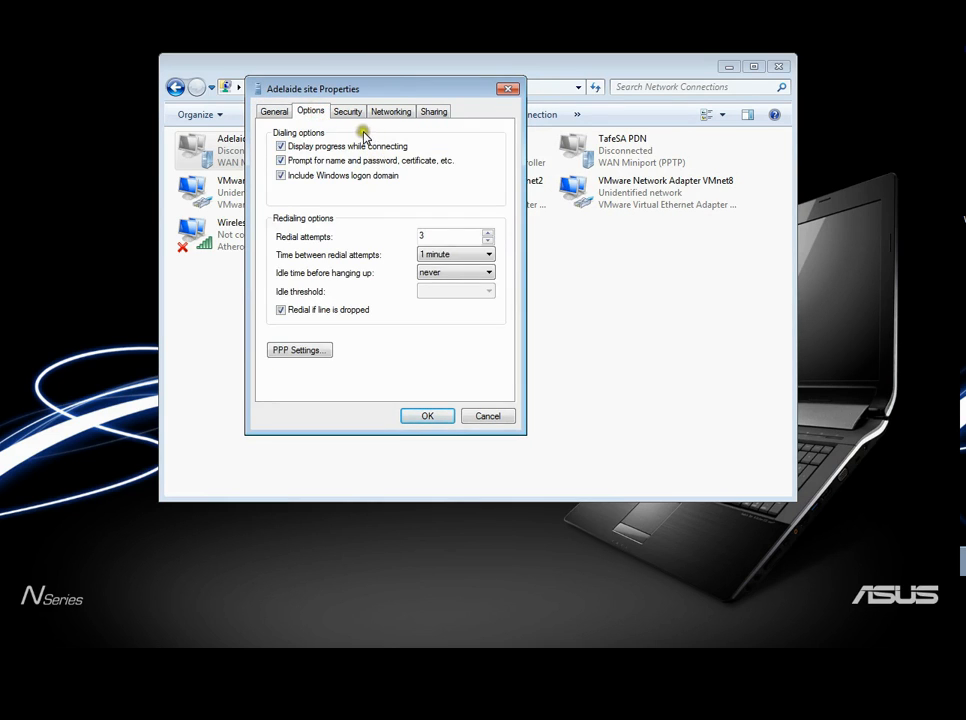
left_click(350, 111)
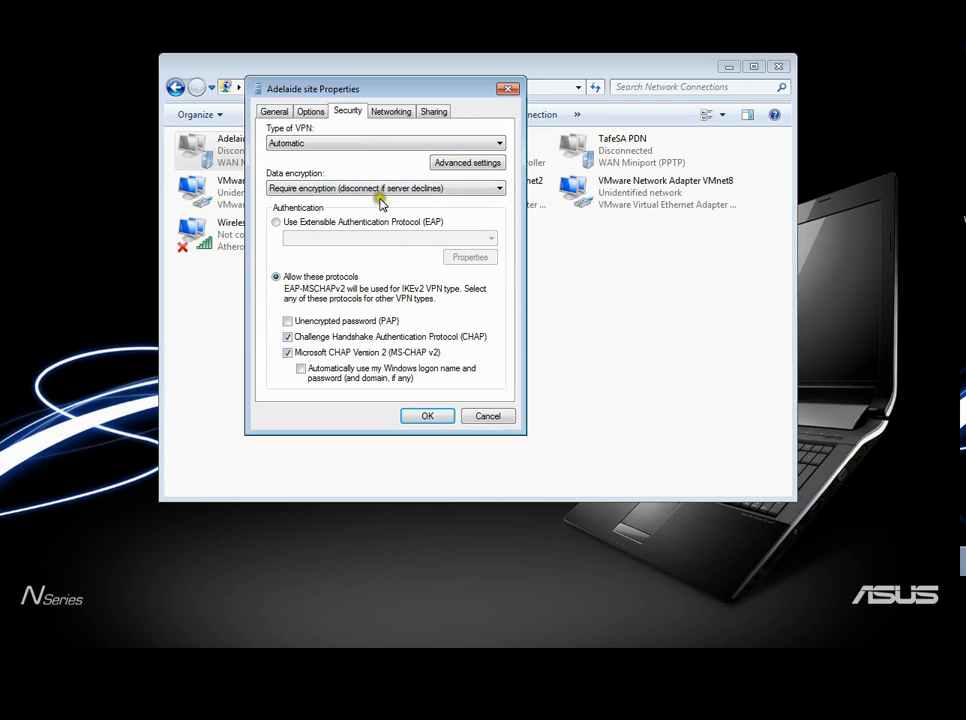
left_click(409, 146)
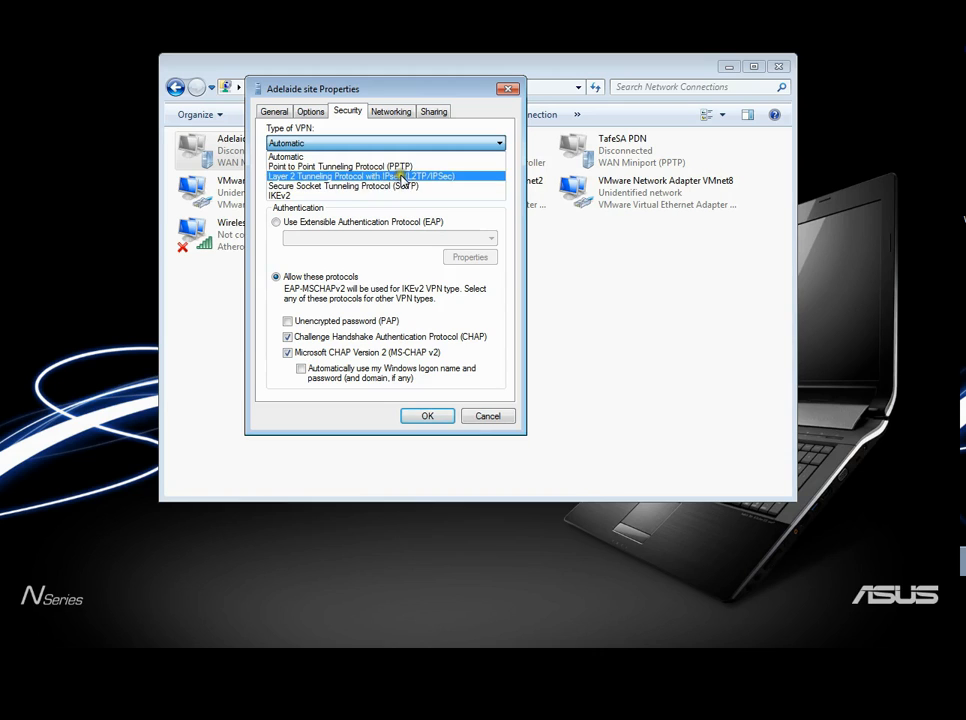
left_click(401, 177)
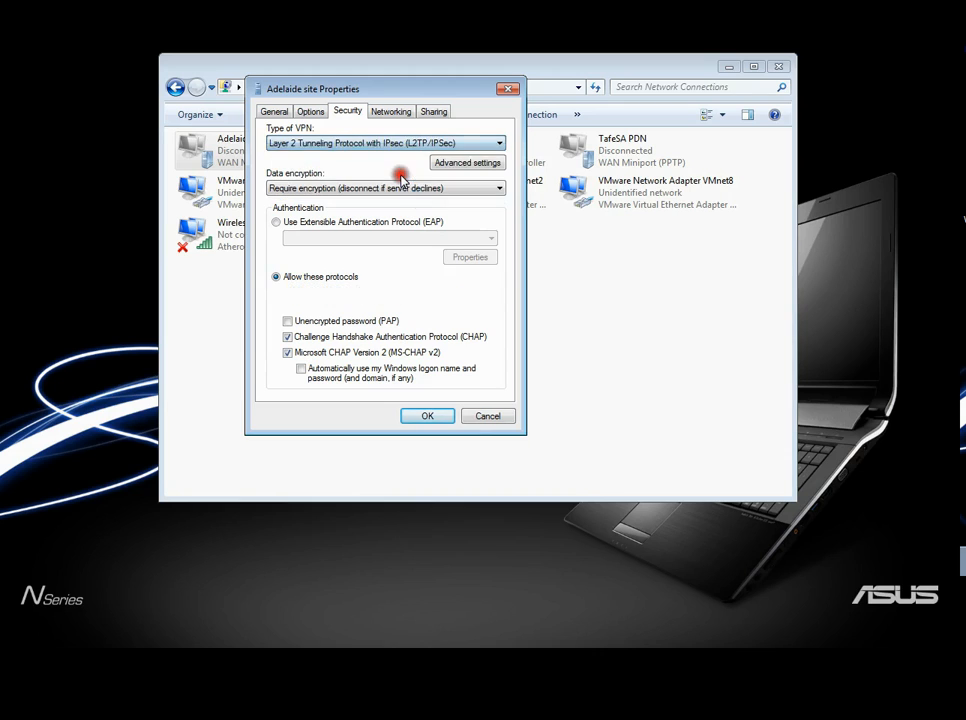
- Use a preshared key for the Adelaide site connection's L2TP authentication, enter the preshared key, and save the connection properties
left_click(482, 165)
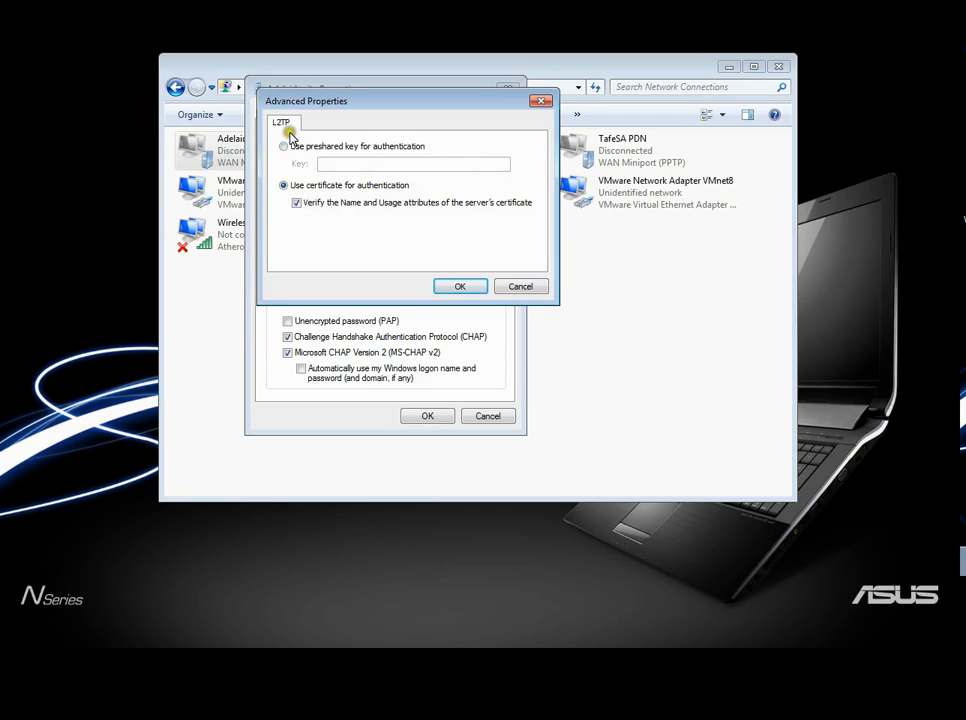
left_click(284, 146)
left_click(336, 162)
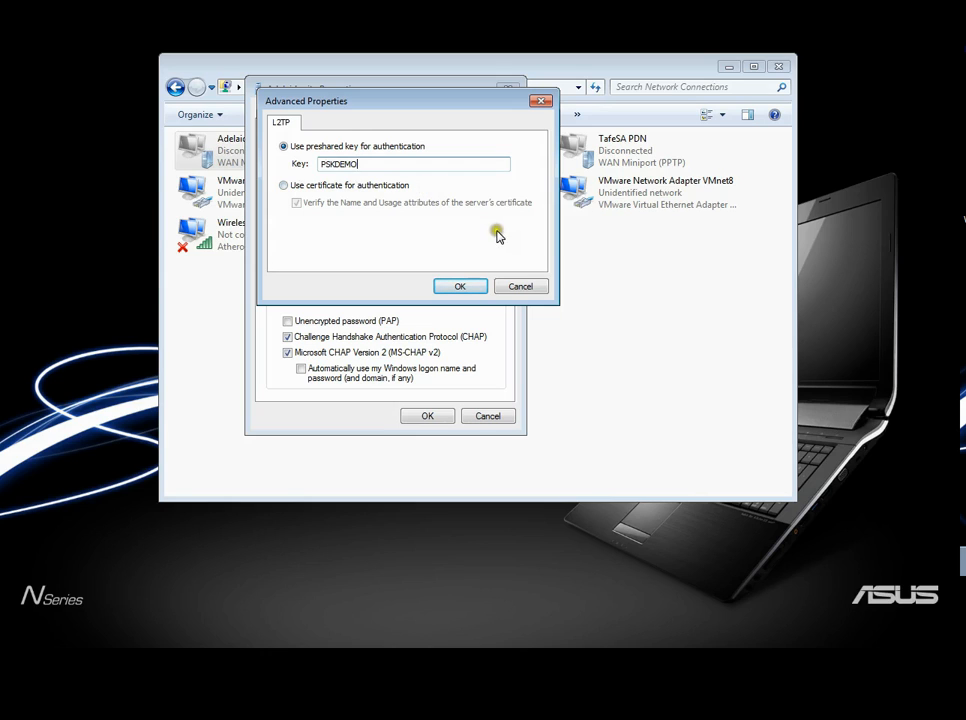
left_click(479, 283)
left_click(467, 288)
left_click(425, 416)
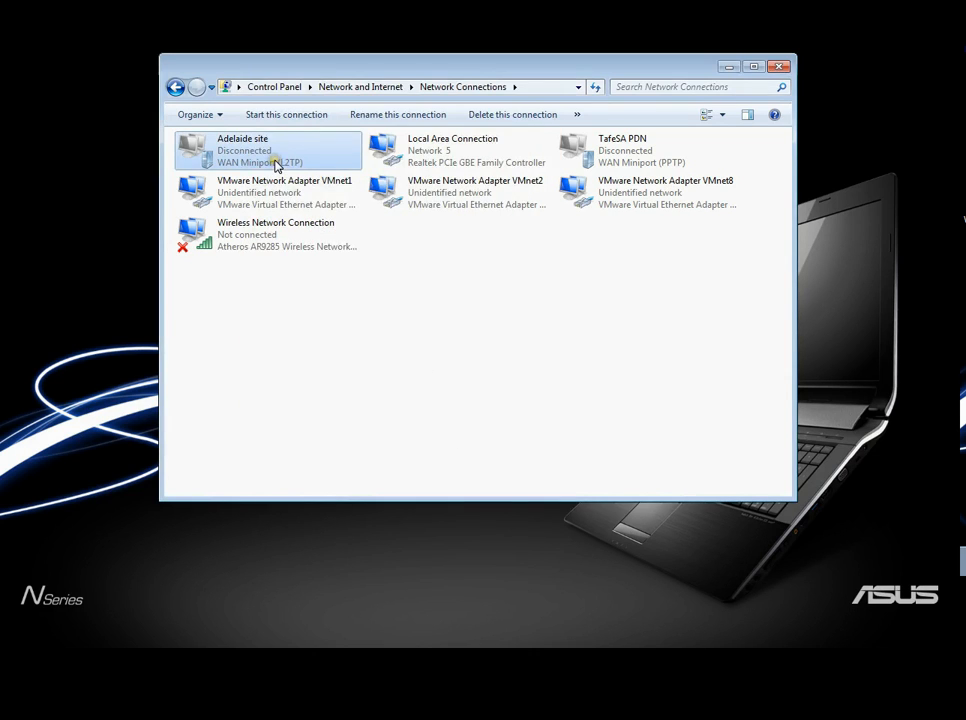
- Connect to the Adelaide site VPN, entering the lecturer's account password
right_click(277, 163)
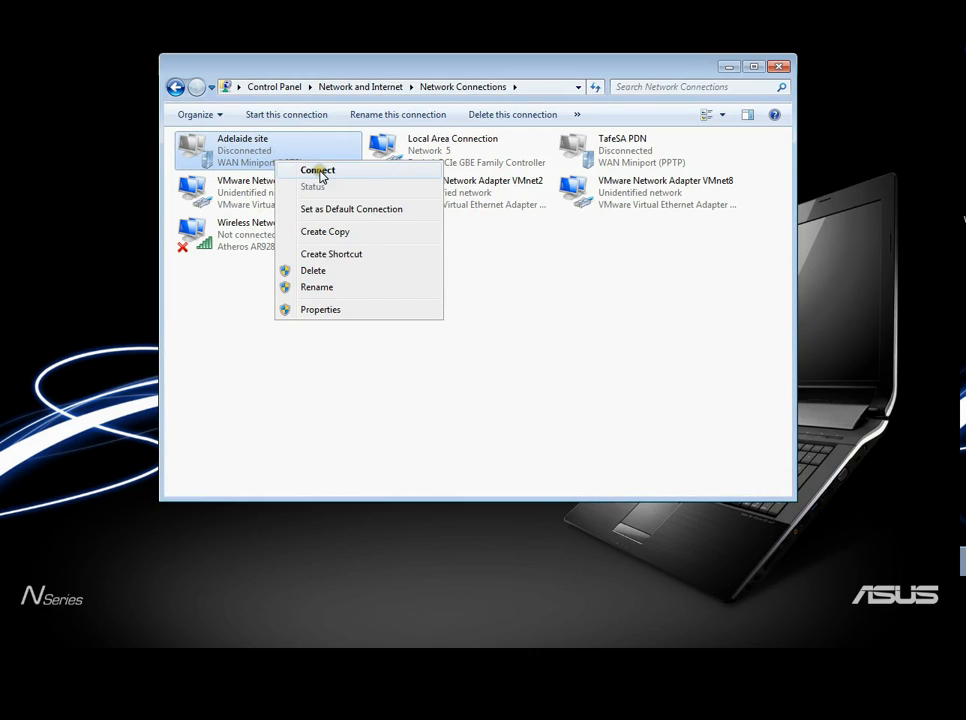
left_click(319, 171)
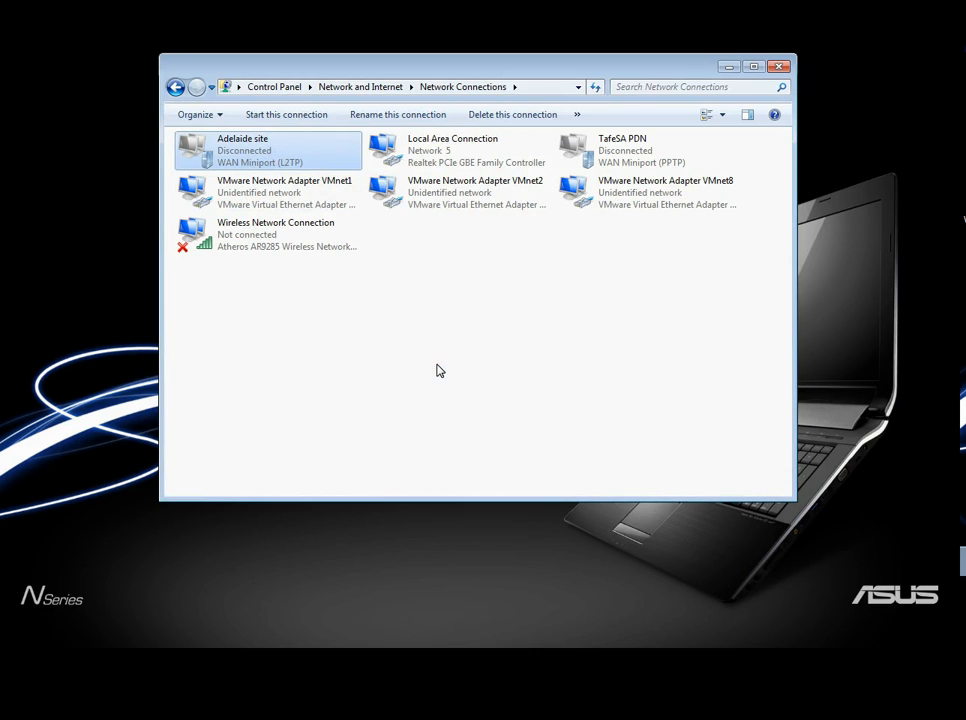
left_click(543, 369)
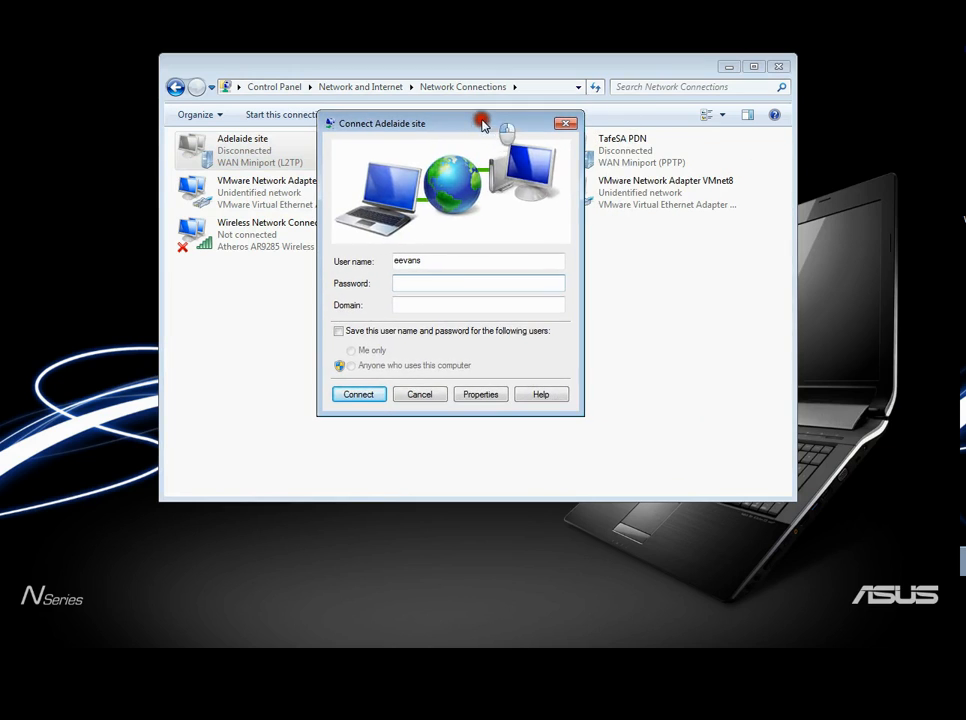
left_click(441, 282)
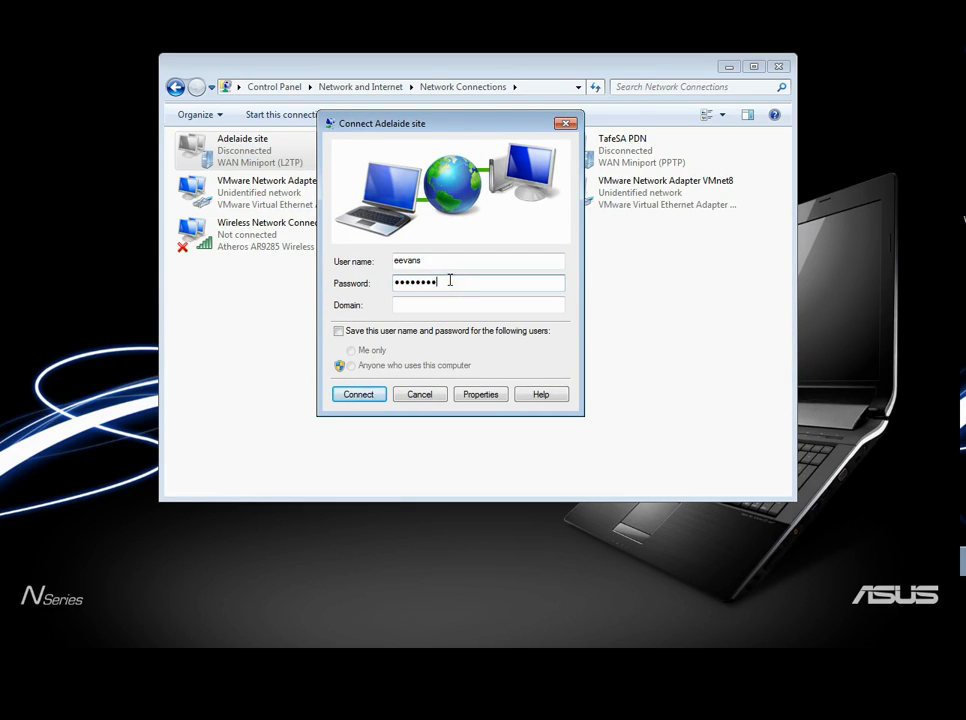
left_click(360, 395)
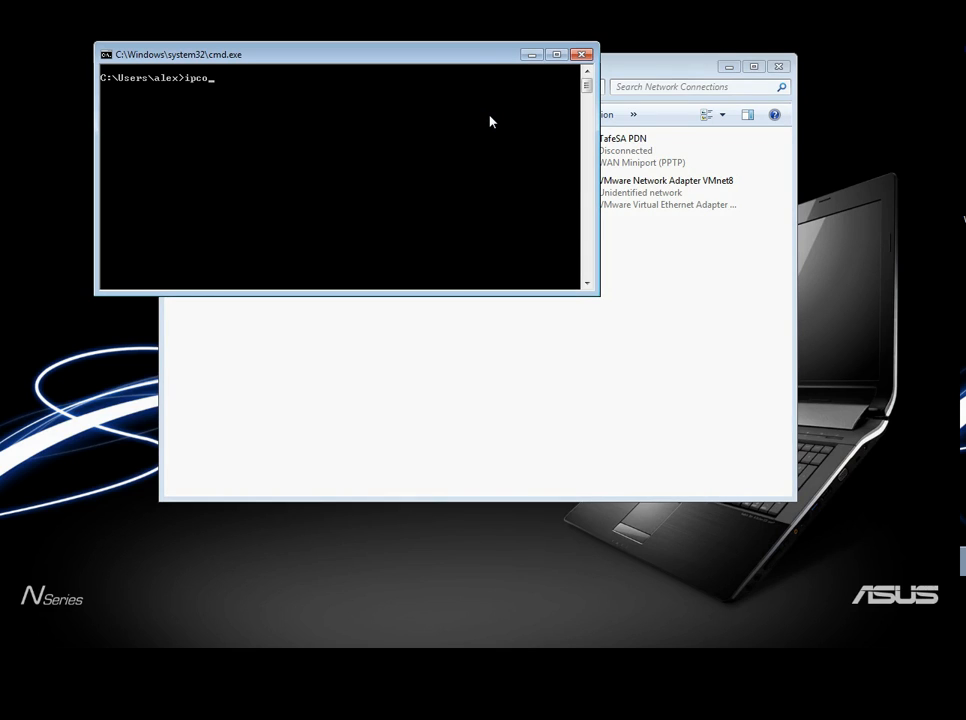
- Run ipconfig /all in the host's command prompt and examine the IP settings of the Adelaide site PPP adapter
type("ll")
key("Return")
scroll(485, 110, "up", 5)
scroll(480, 103, "up", 12)
scroll(508, 137, "up", 10)
scroll(508, 137, "up", 7)
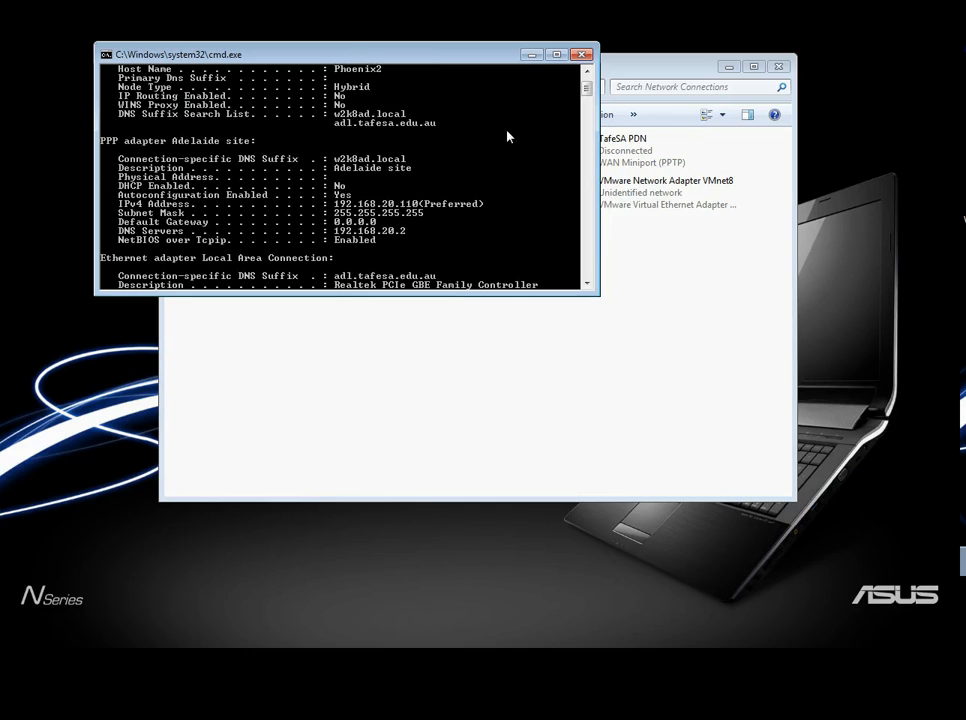
scroll(127, 154, "up", 1)
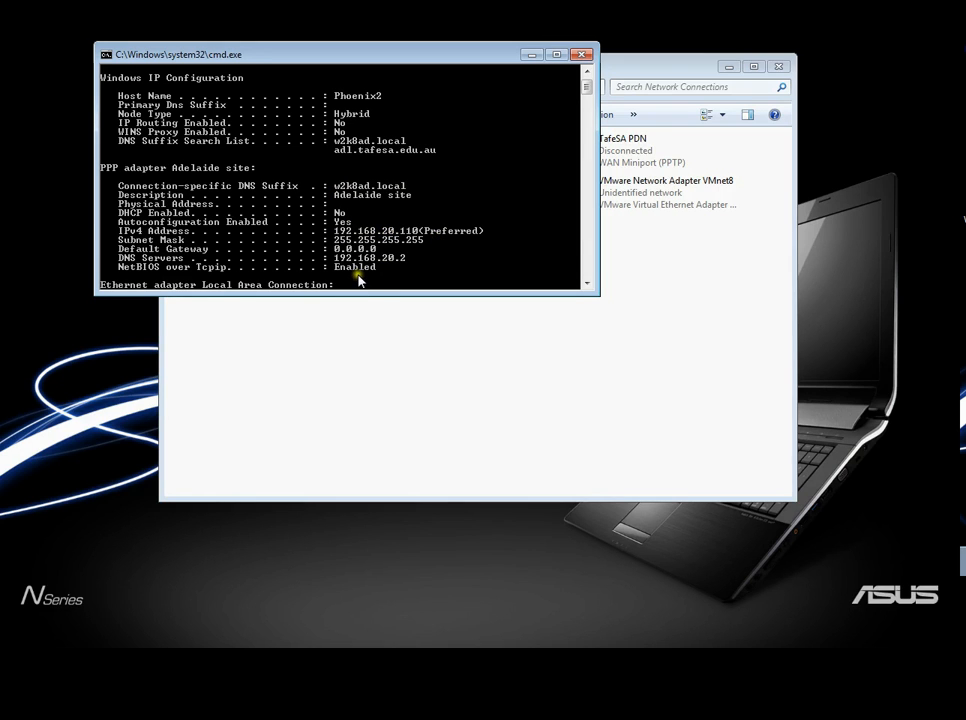
scroll(360, 282, "down", 2)
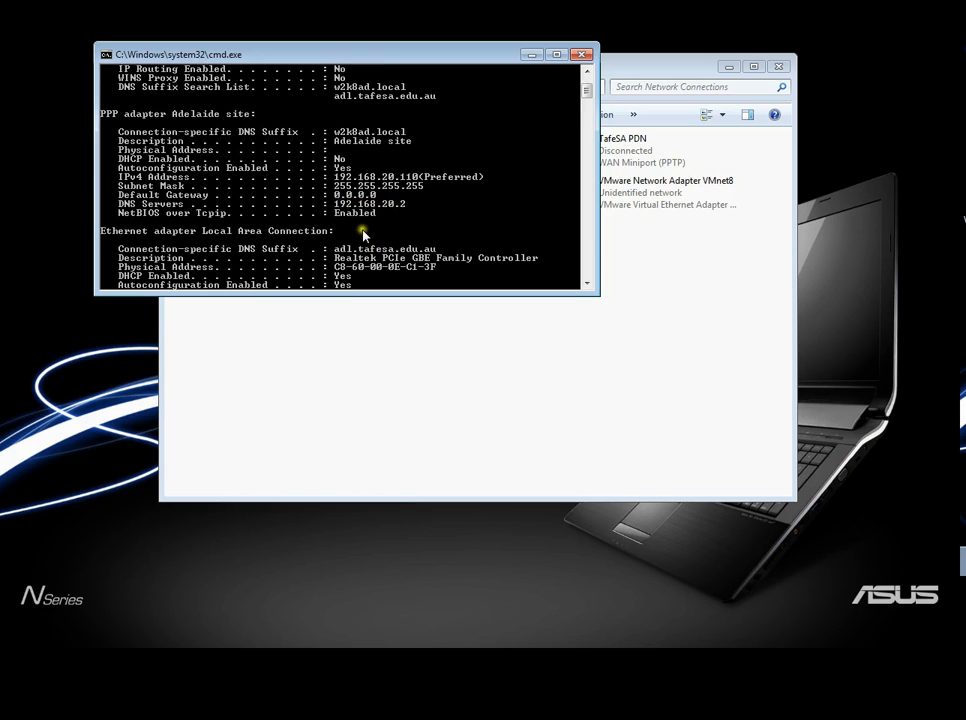
- Ping the Adelaide server at 192.168.20.2 from the host's command prompt
left_click(590, 93)
left_click_drag(590, 93, 584, 198)
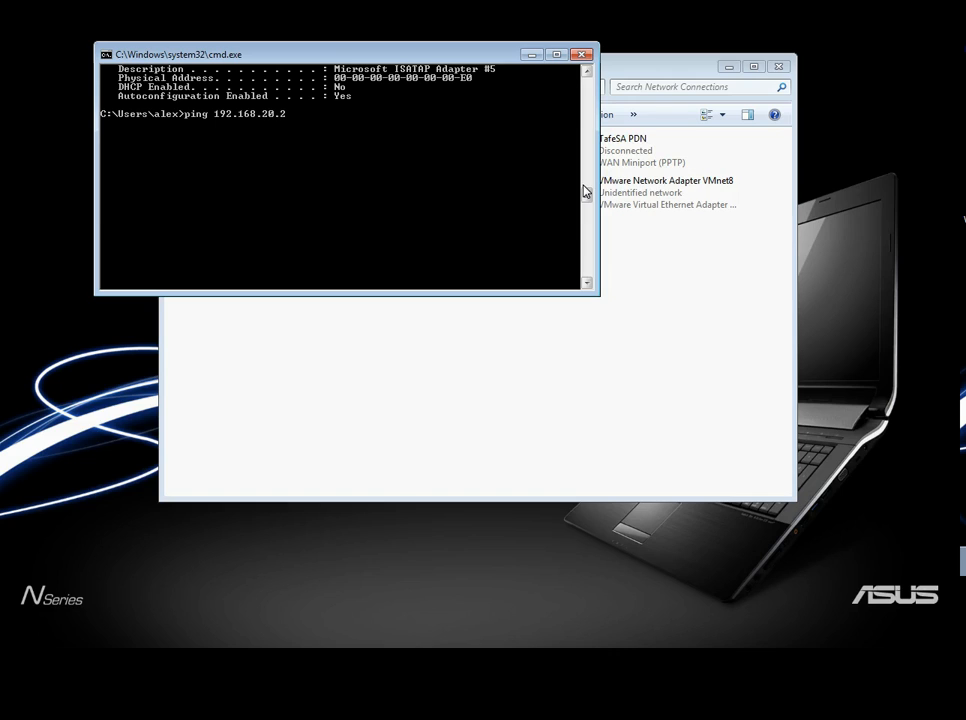
left_click(583, 180)
key("Return")
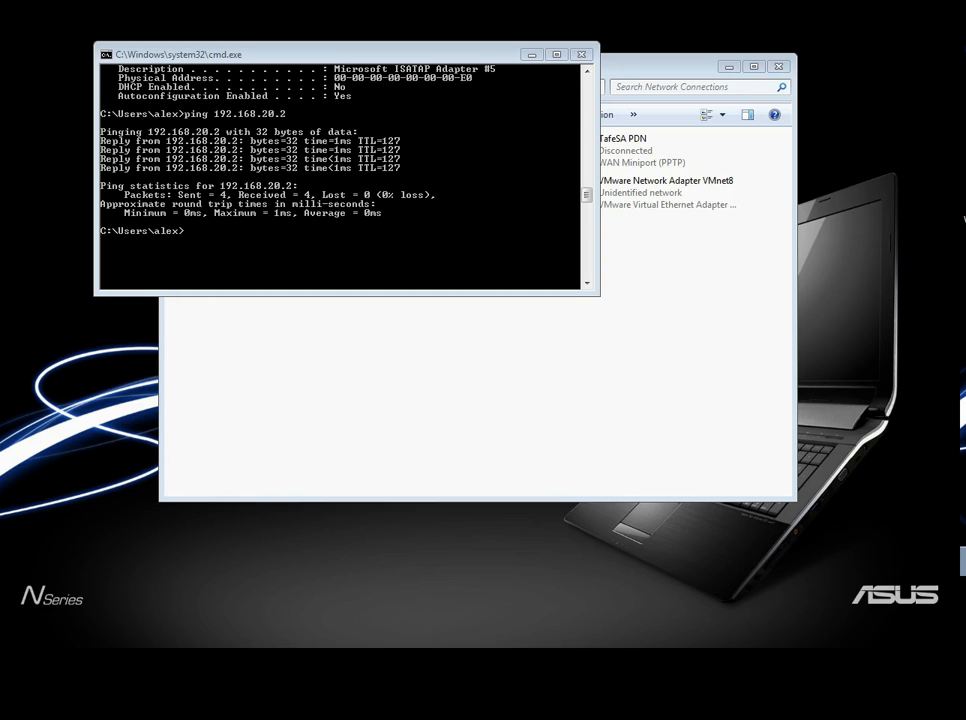
- View Adel DC BG.jpg in the Students files share on 192.168.20.2, and close the image and the folder
left_click_drag(965, 73, 397, 130)
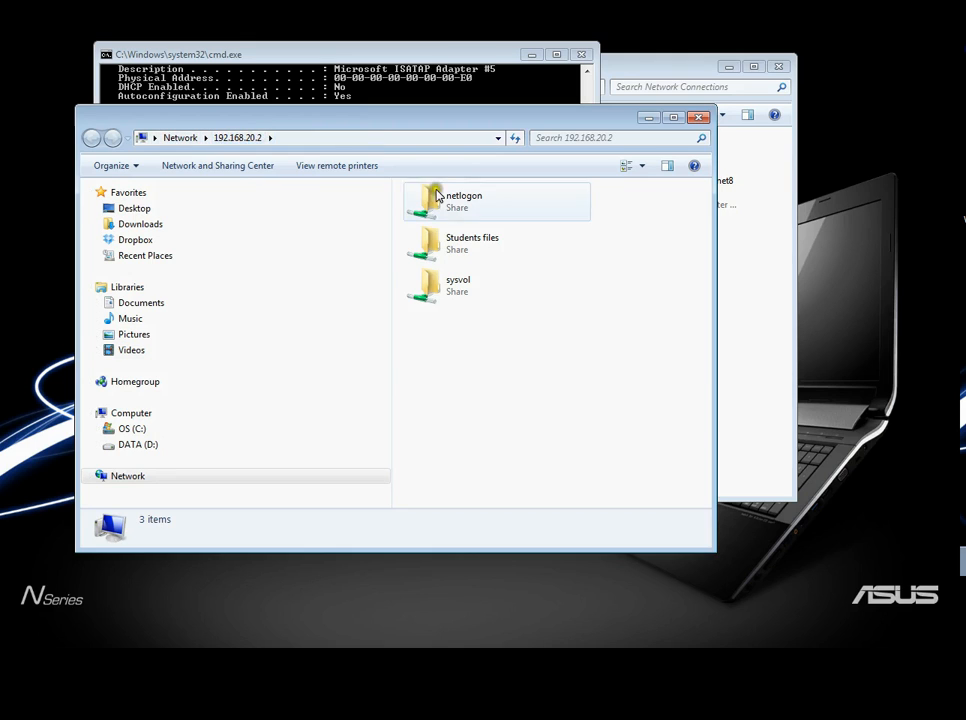
double_click(445, 249)
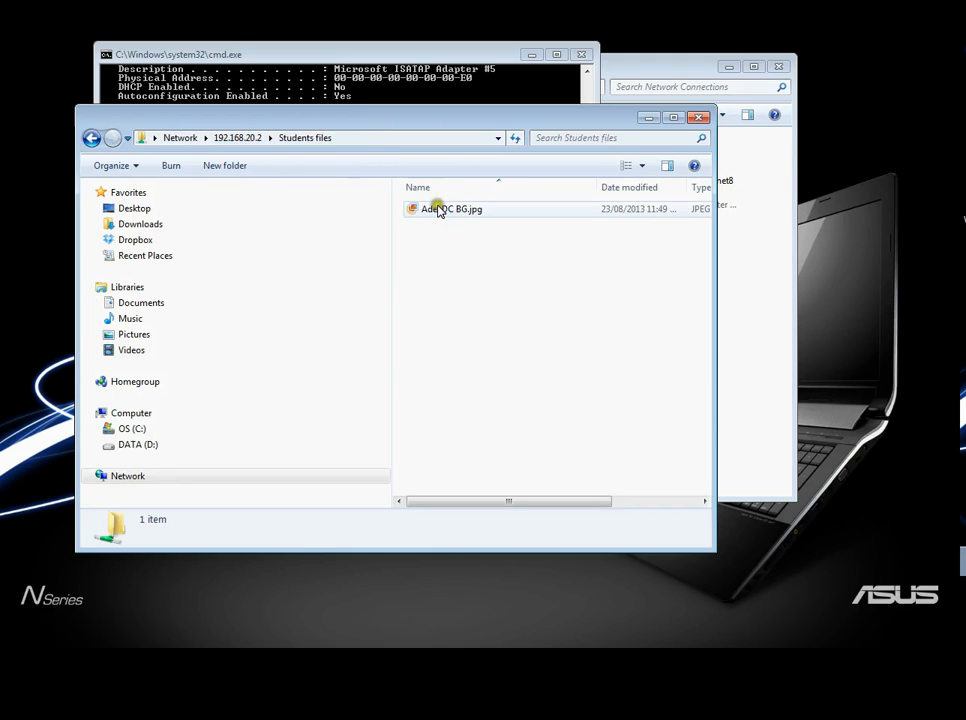
double_click(461, 212)
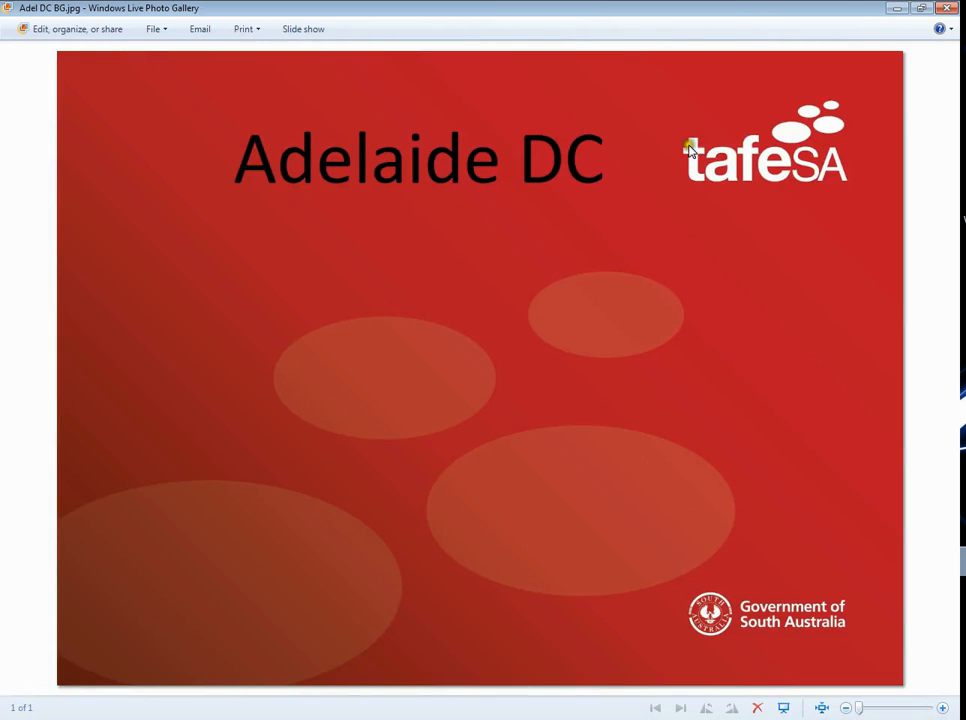
left_click(947, 8)
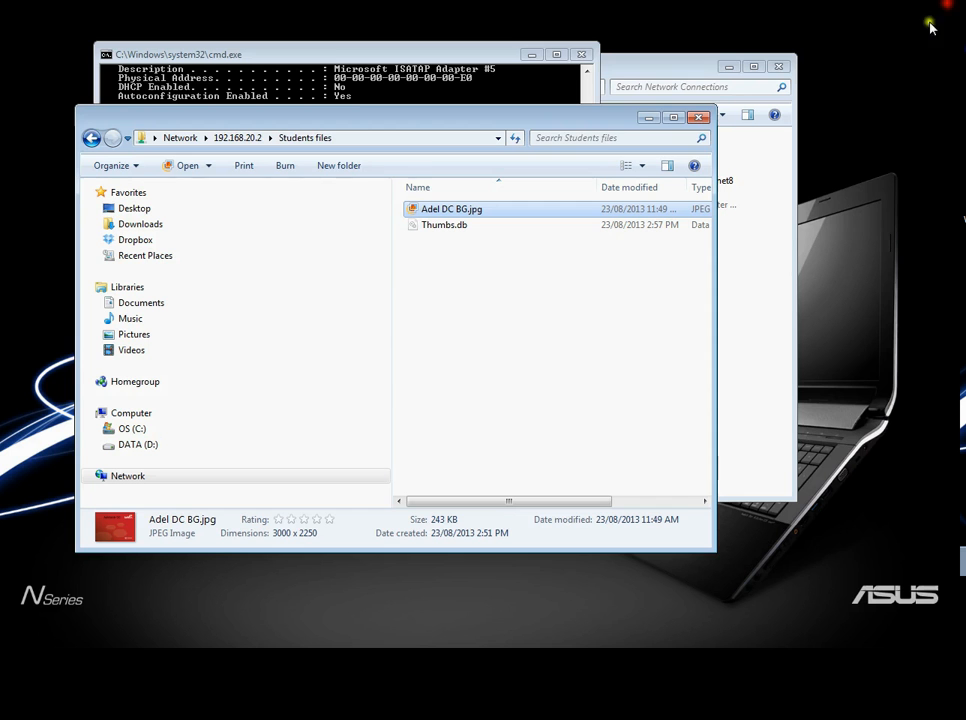
left_click(698, 117)
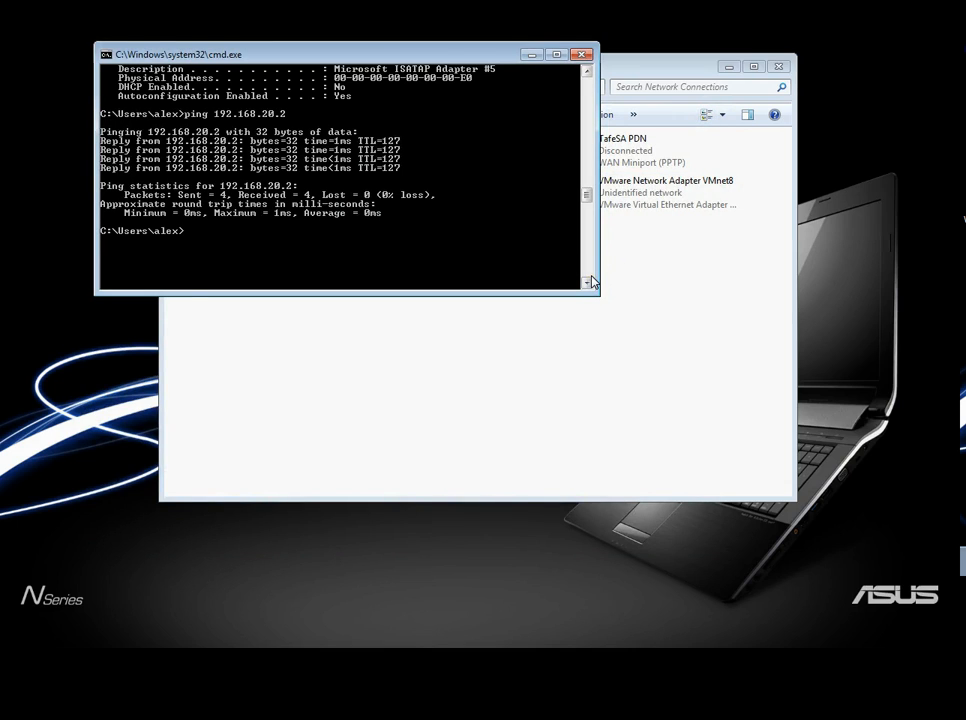
- Disconnect the Adelaide site VPN and close the host's Network Connections and command prompt windows
left_click(657, 345)
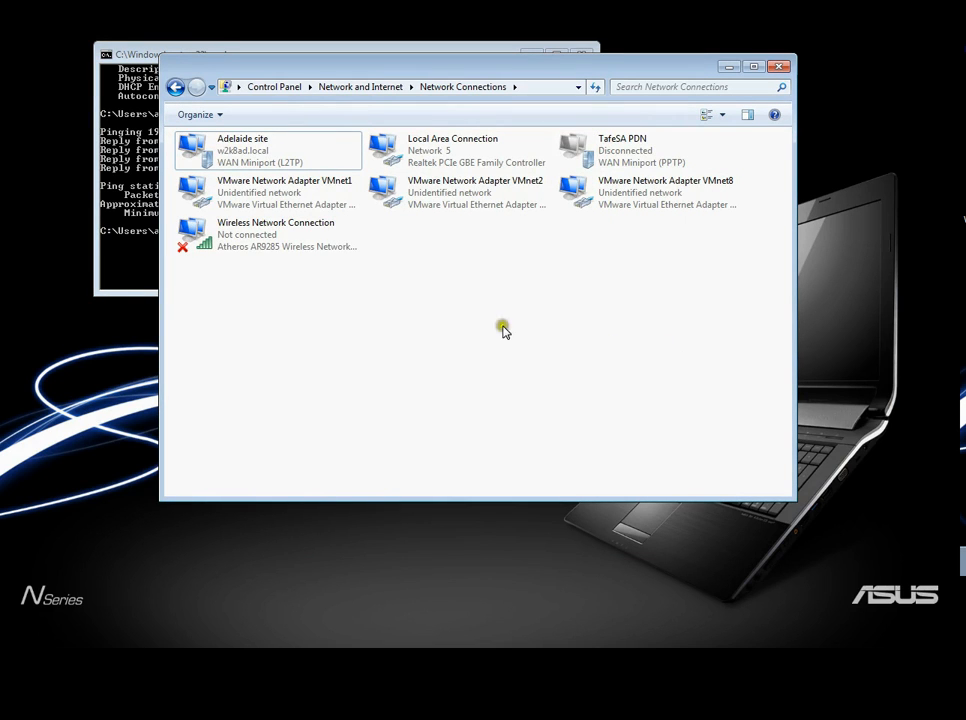
right_click(254, 152)
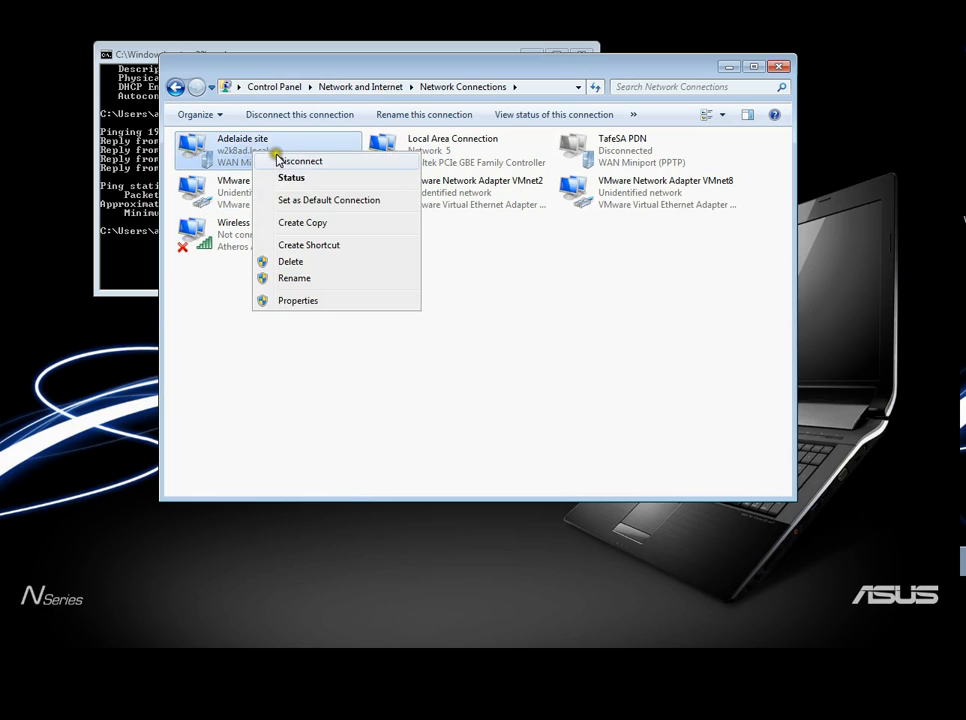
left_click(280, 161)
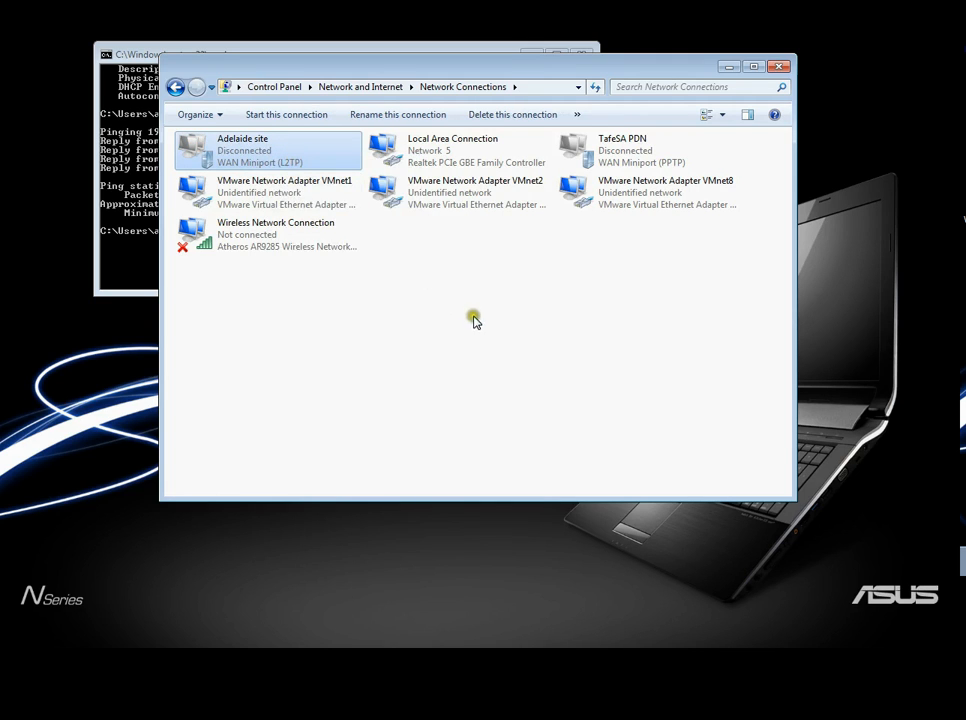
left_click(779, 66)
left_click(590, 54)
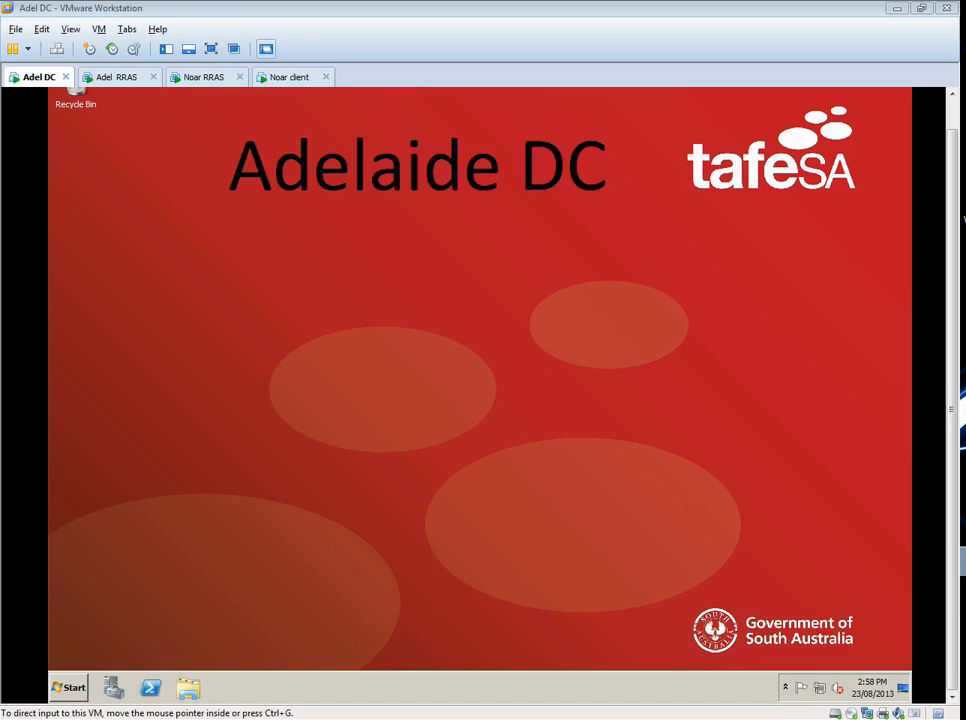
- Ping 150.101.13.88 from a command prompt on the Adel DC virtual machine
left_click(72, 686)
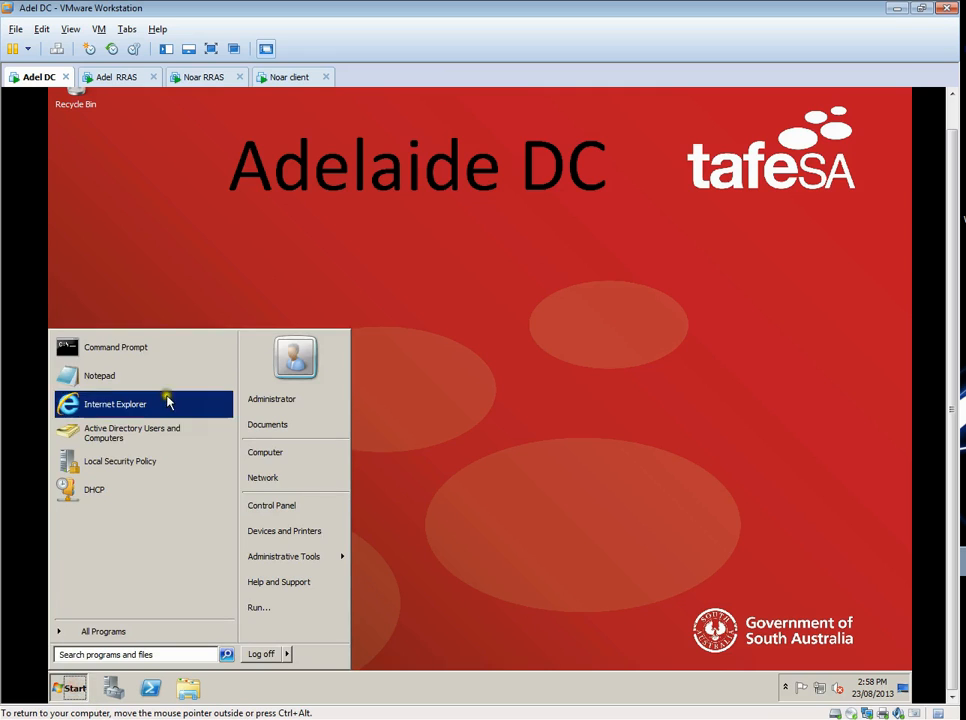
left_click(150, 348)
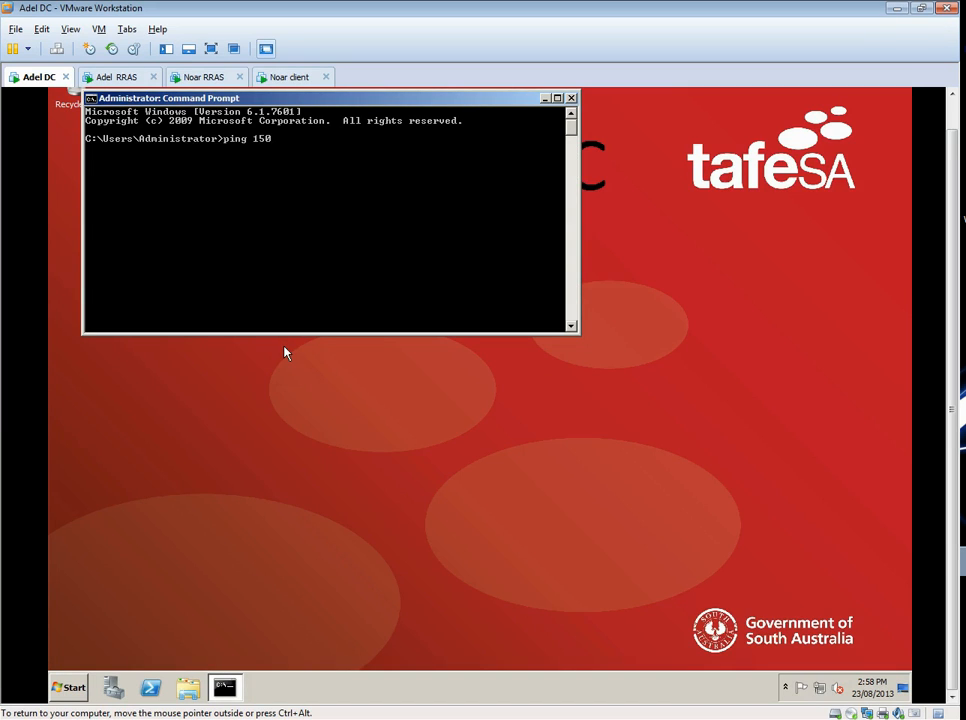
type("ping 150.101.13.88")
key("Return")
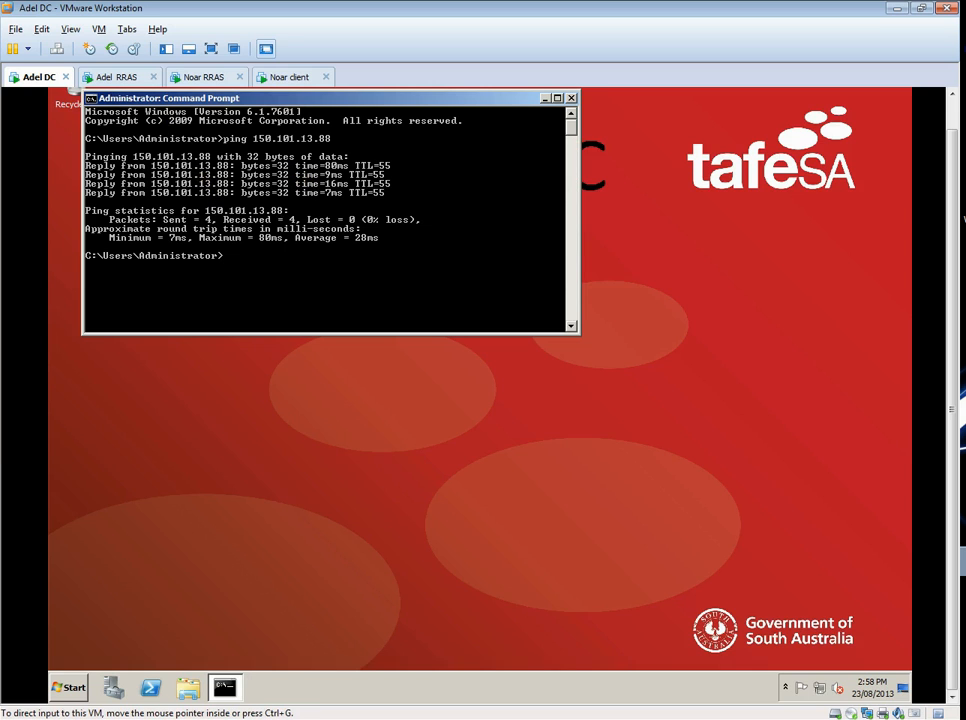
- Look up the host name for 150.101.13.88 with nslookup in the host's command prompt, and move that window off the virtual machine
left_click_drag(964, 80, 536, 200)
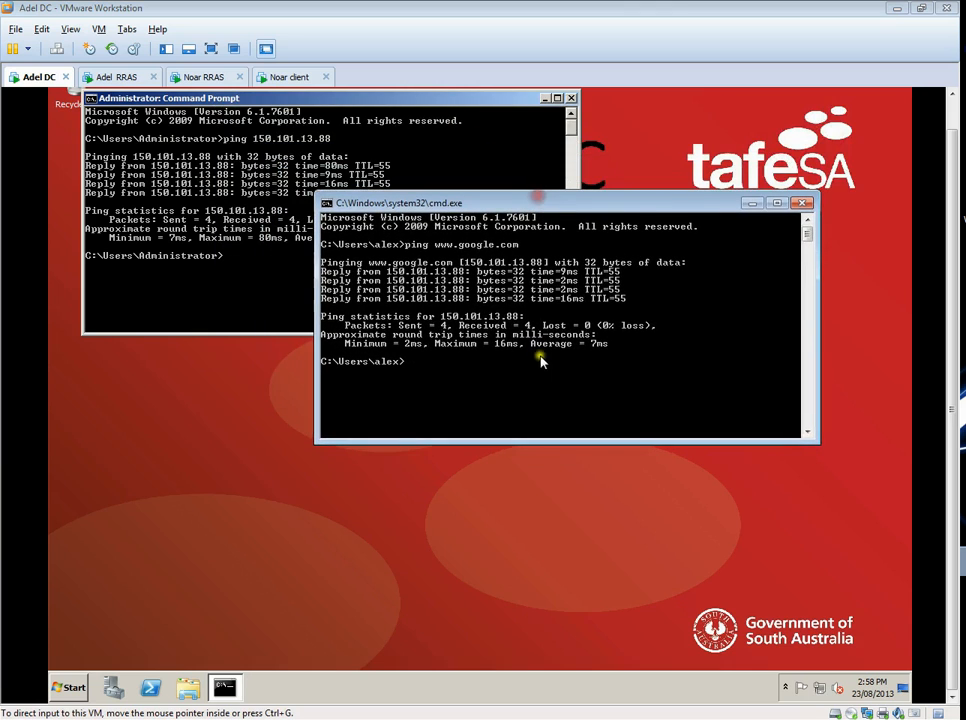
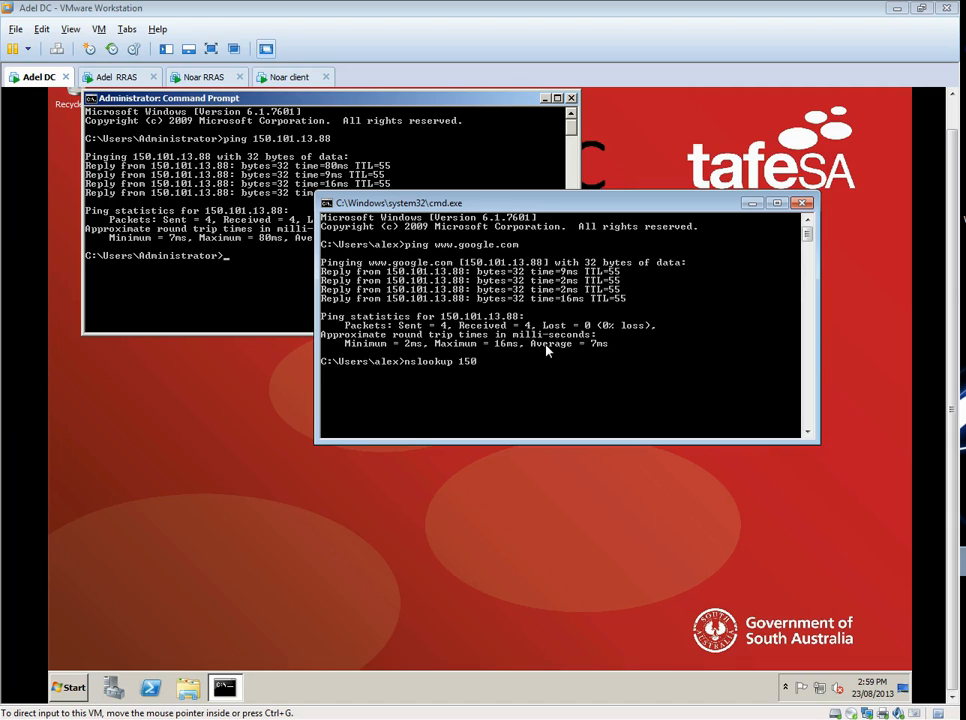
key("Return")
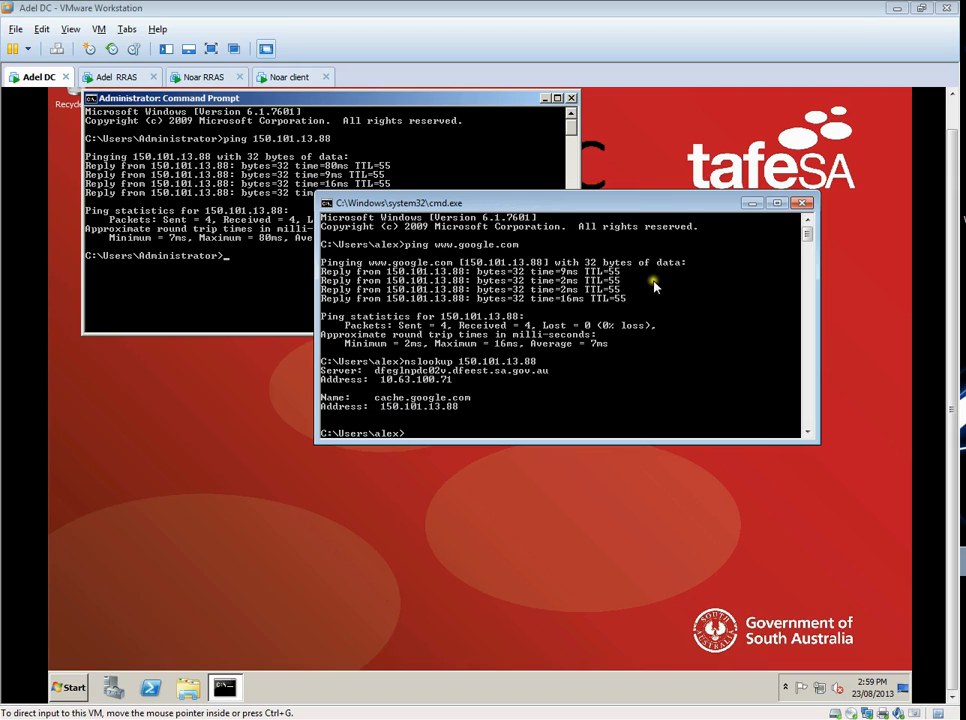
left_click_drag(729, 208, 965, 208)
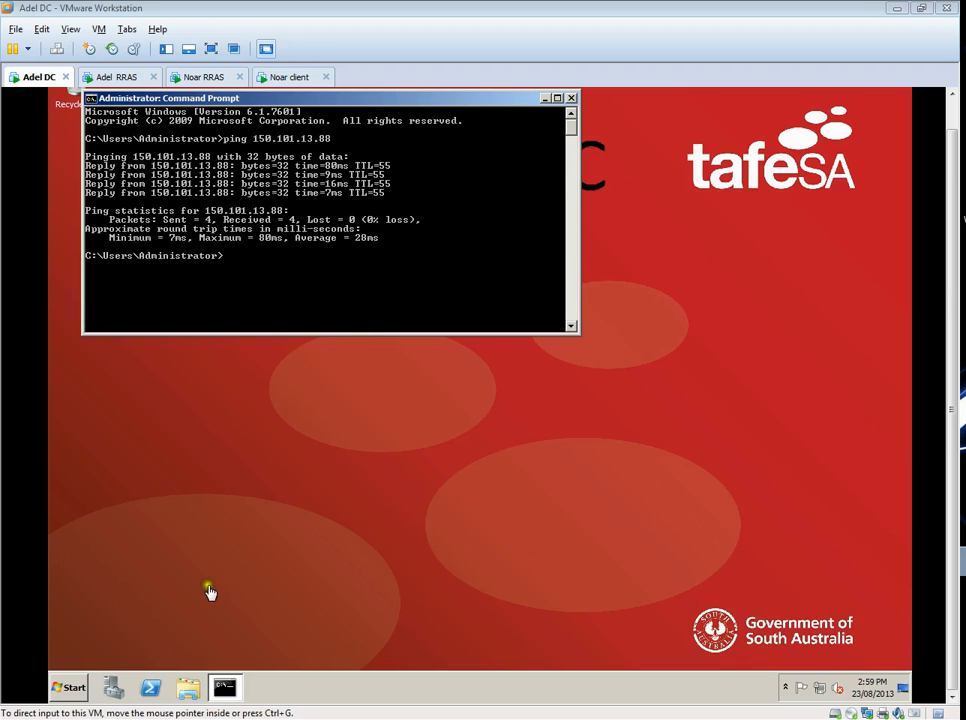
left_click(72, 688)
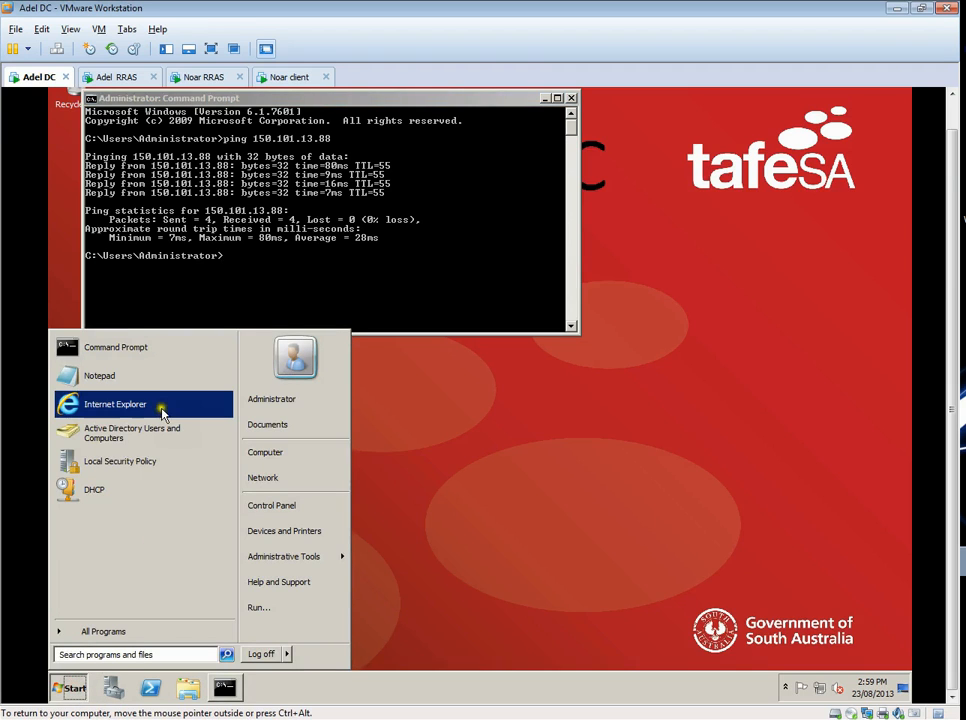
left_click(548, 455)
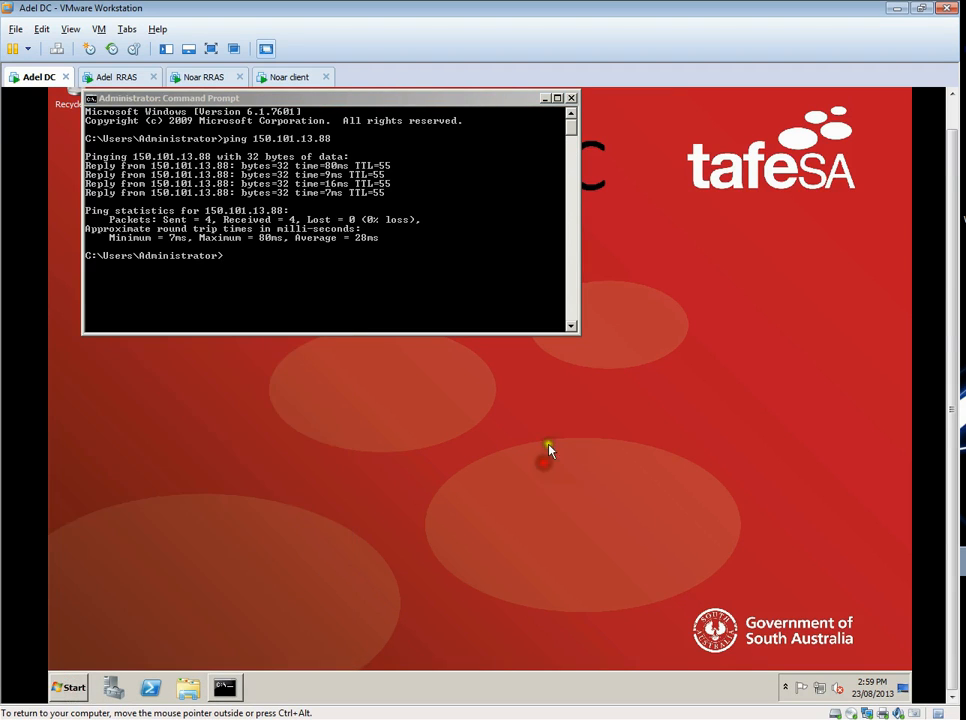
left_click(281, 269)
left_click(282, 270)
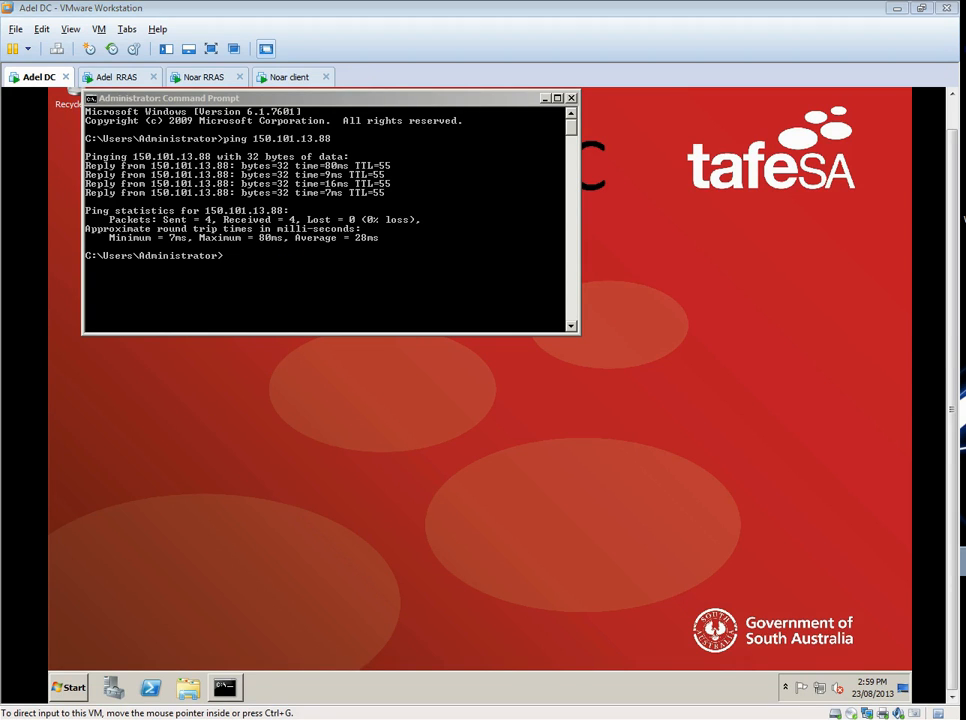
- View the site network diagram in 4WNI RRAS video.jpg and minimize it
left_click(921, 438)
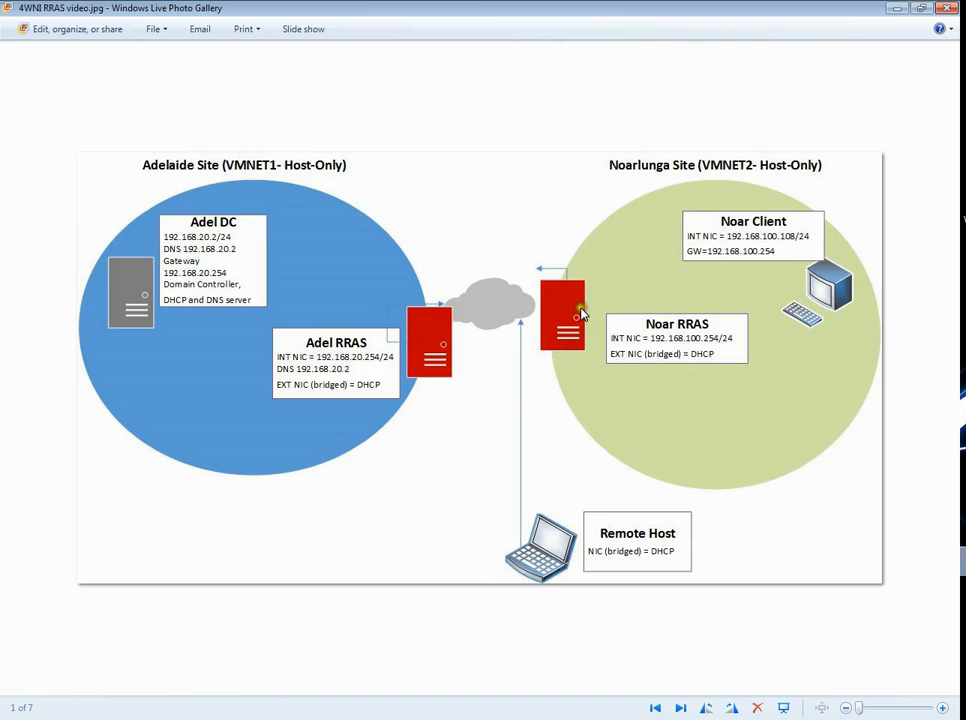
left_click(897, 8)
left_click(186, 79)
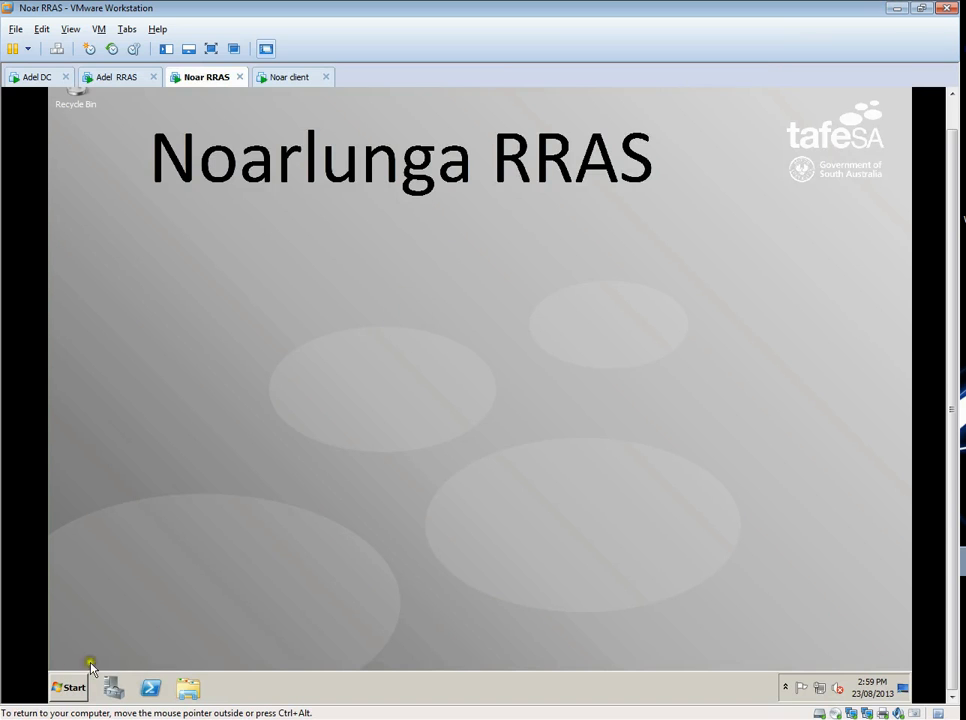
left_click(70, 687)
left_click(135, 347)
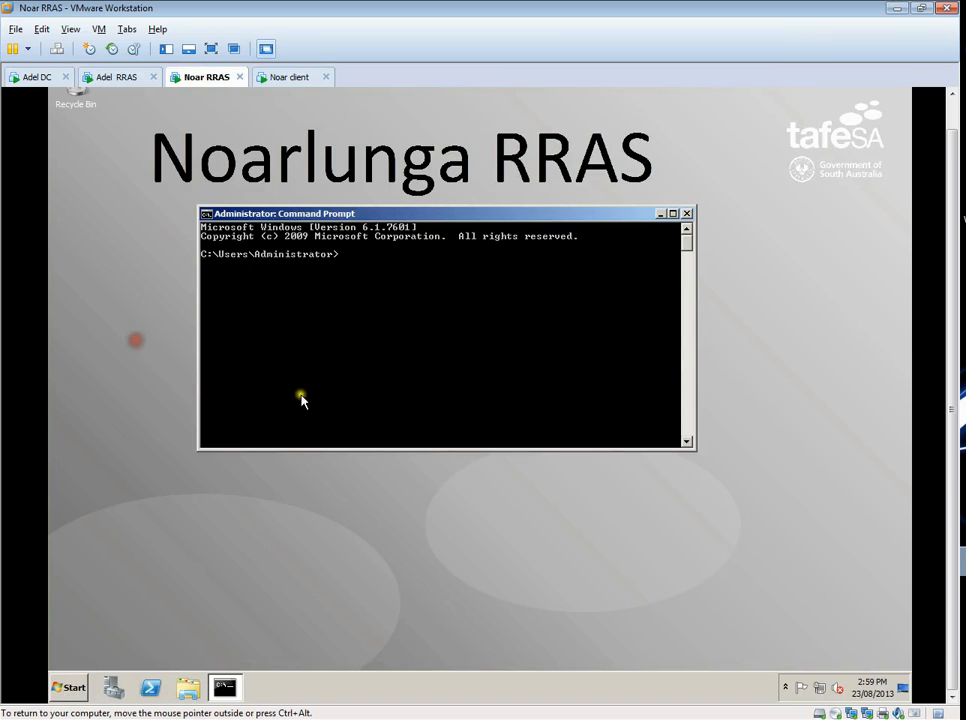
type("ping www.google.co")
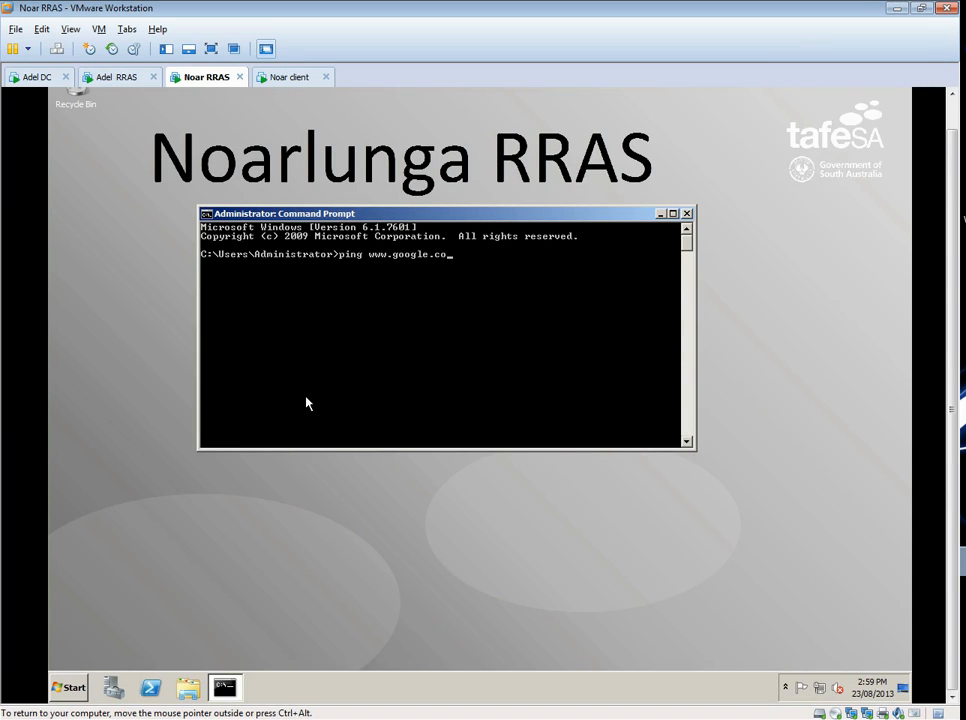
type("m")
key("Return")
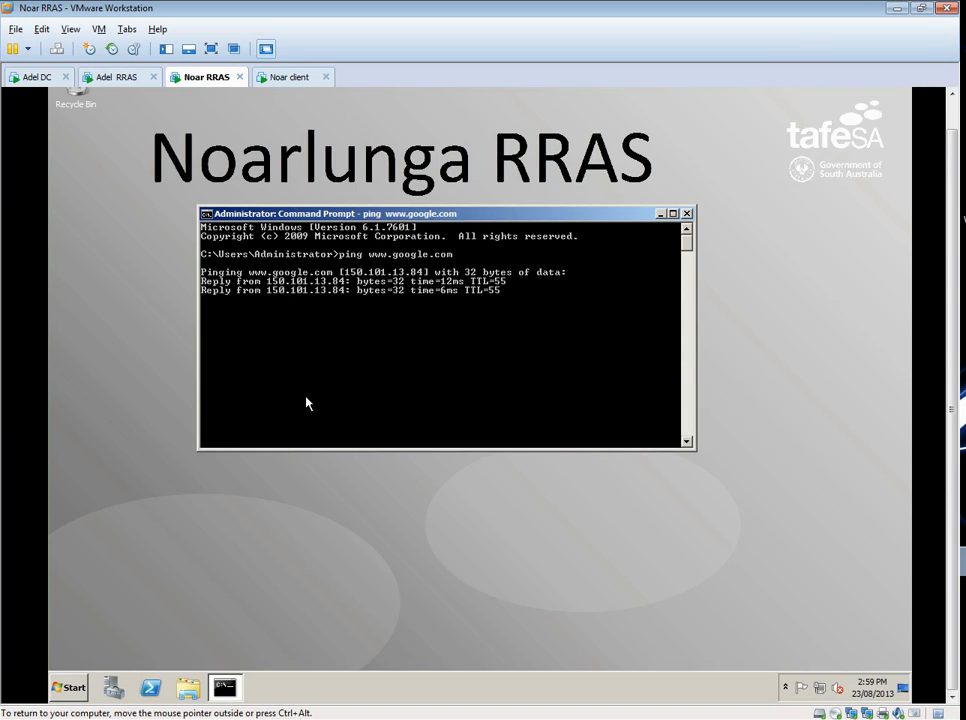
key("ctrl+c")
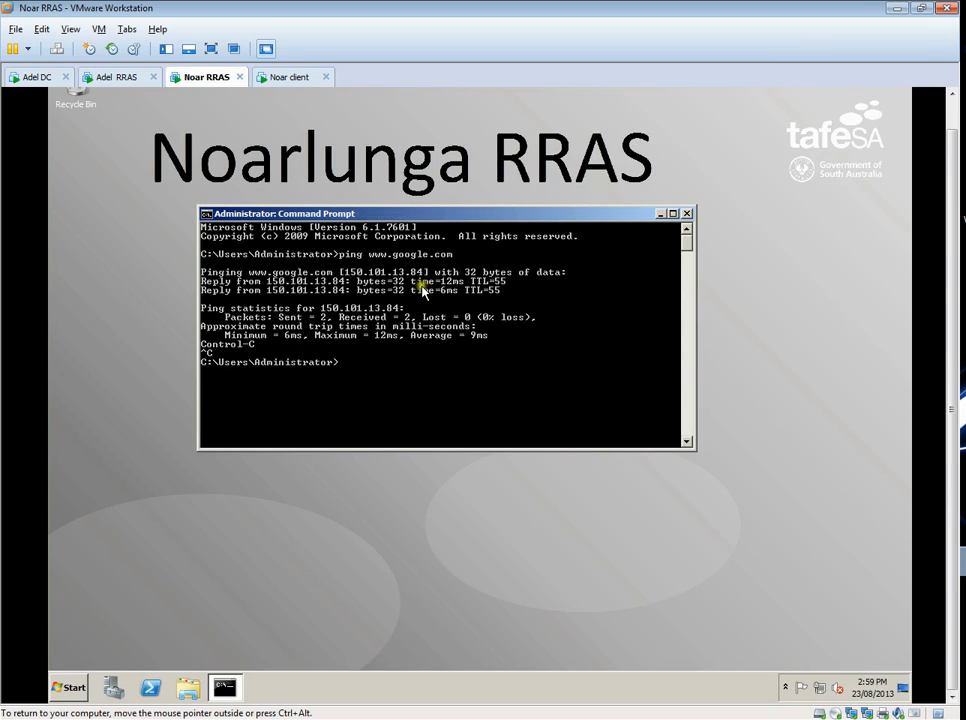
left_click(688, 213)
- Start adding a server role on Noar RRAS and choose Network Policy and Access Services
left_click(115, 688)
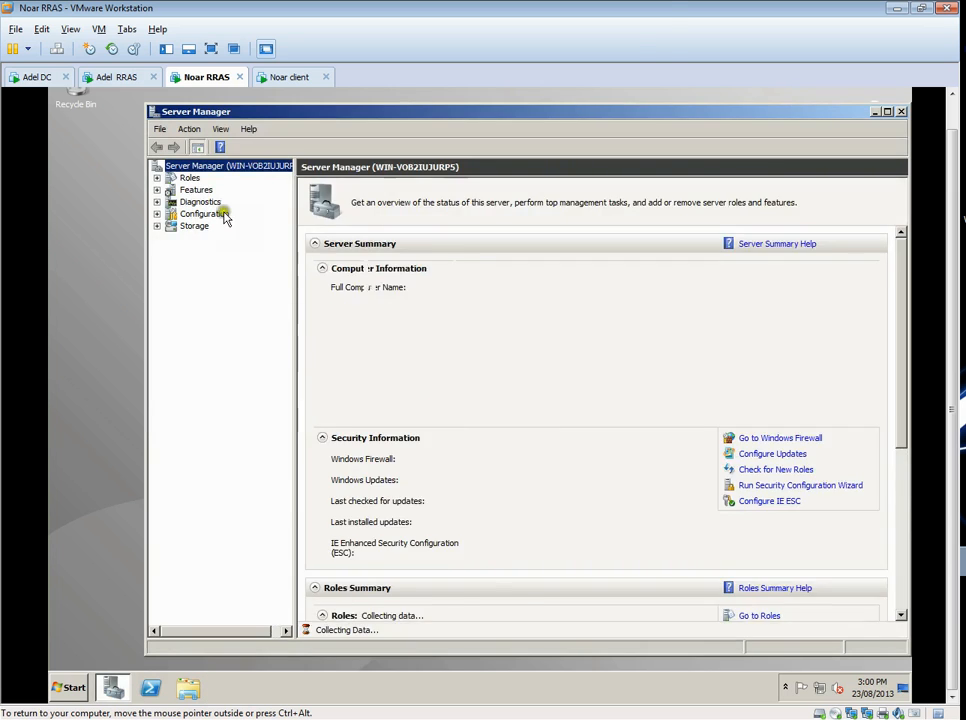
left_click(189, 177)
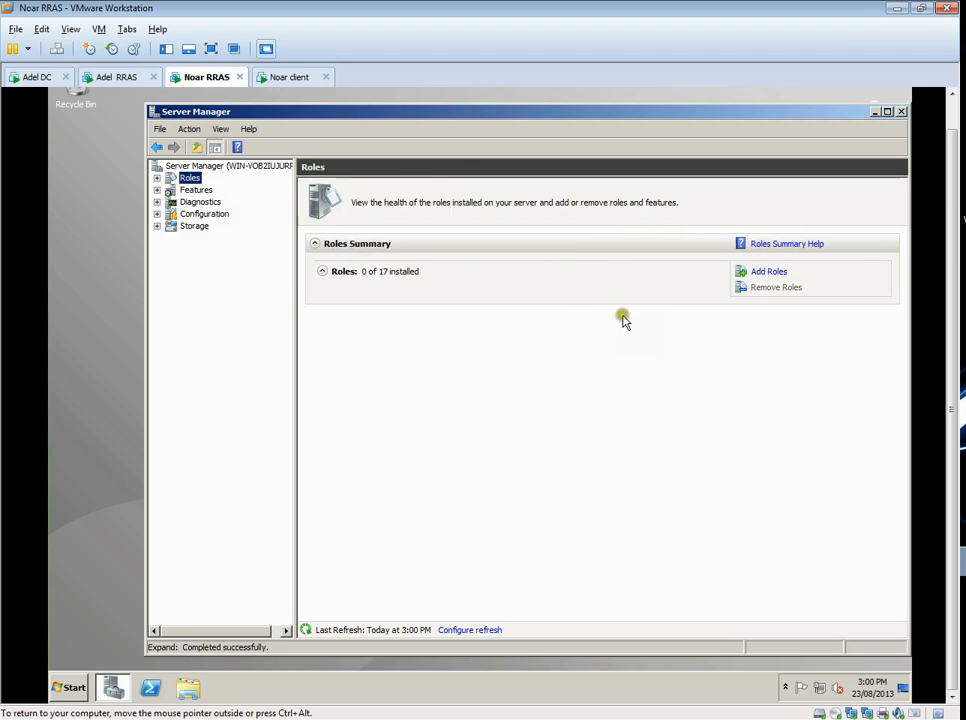
left_click(762, 271)
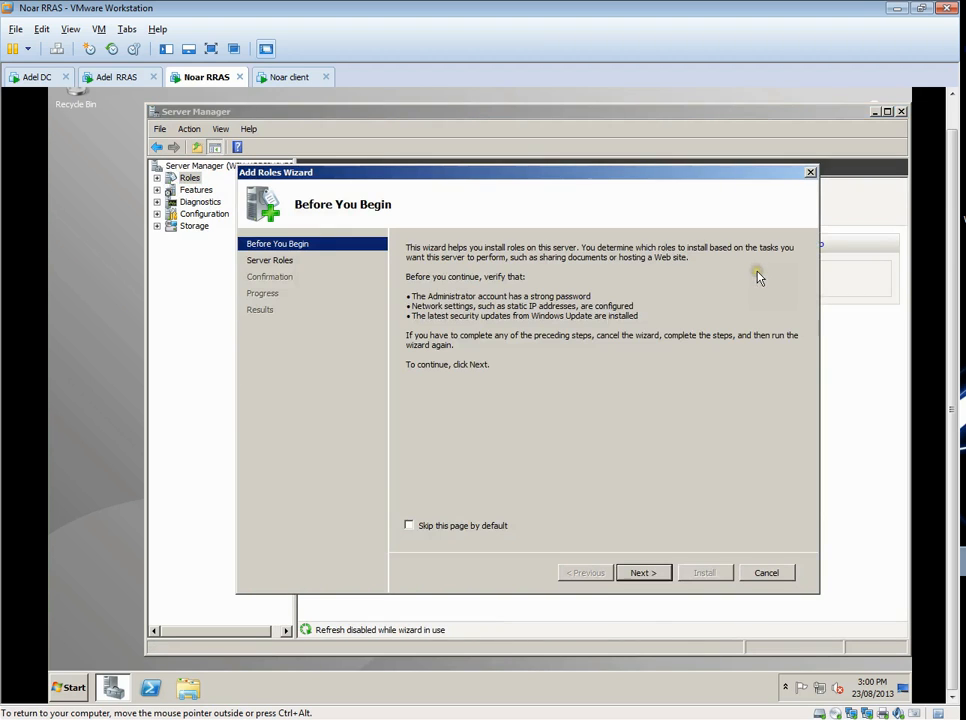
left_click(651, 572)
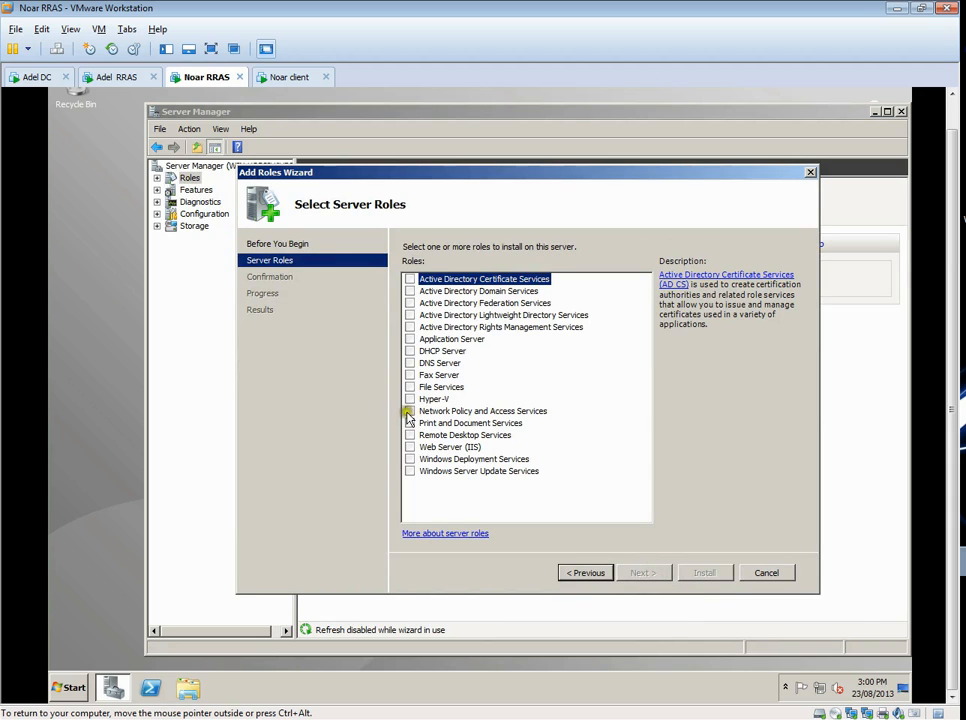
left_click(409, 411)
left_click(646, 576)
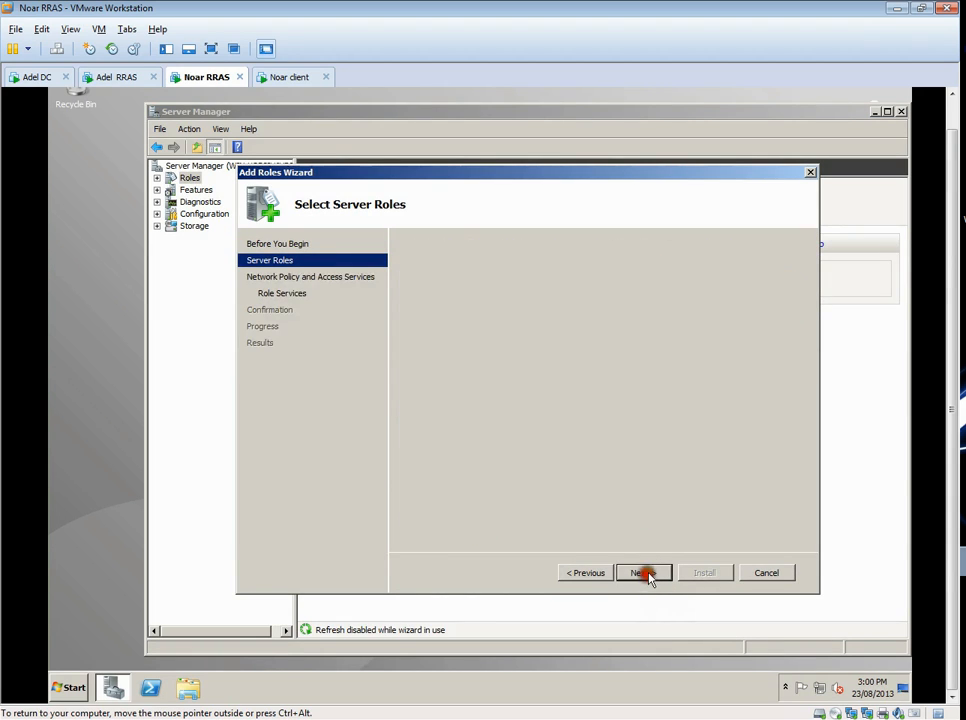
- Install Routing and Remote Access Services, including Remote Access Service and Routing, and close the Add Roles wizard
left_click(640, 573)
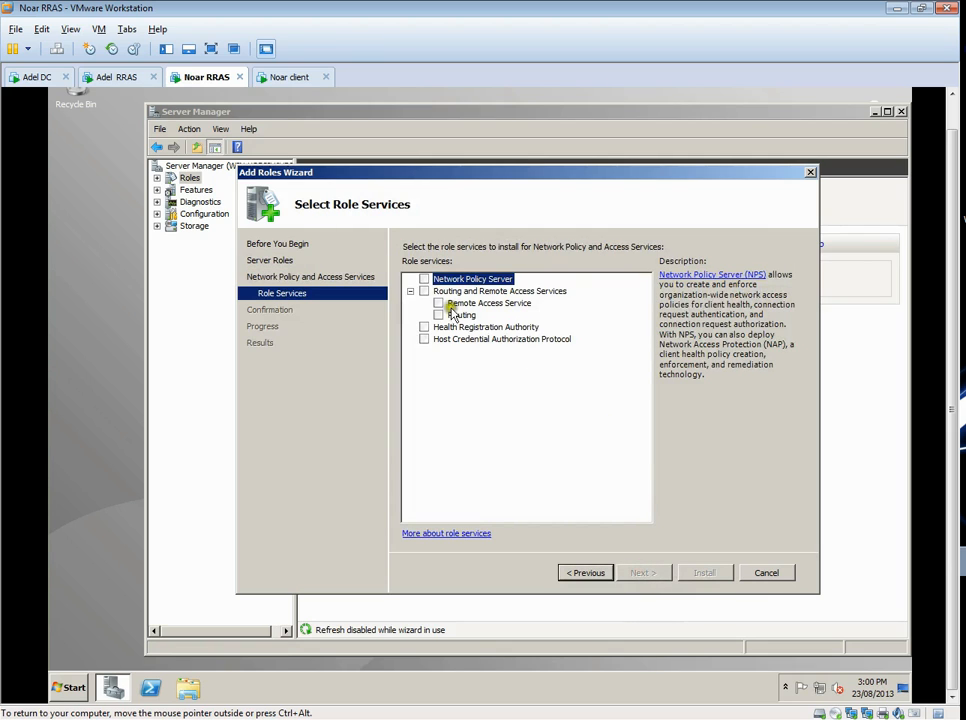
left_click(425, 292)
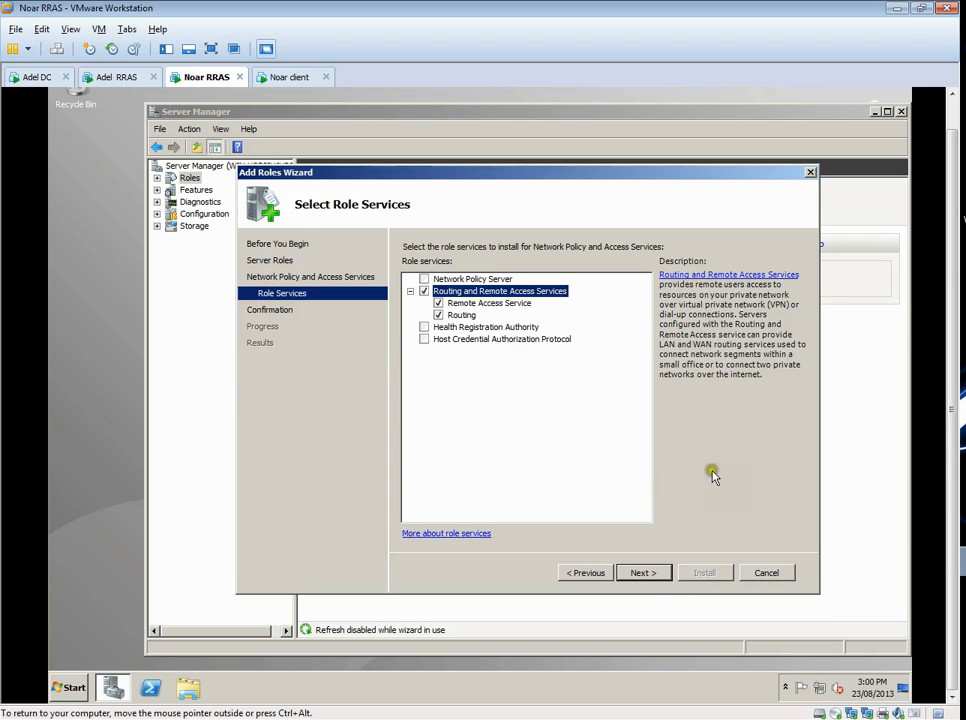
left_click(653, 578)
left_click(706, 576)
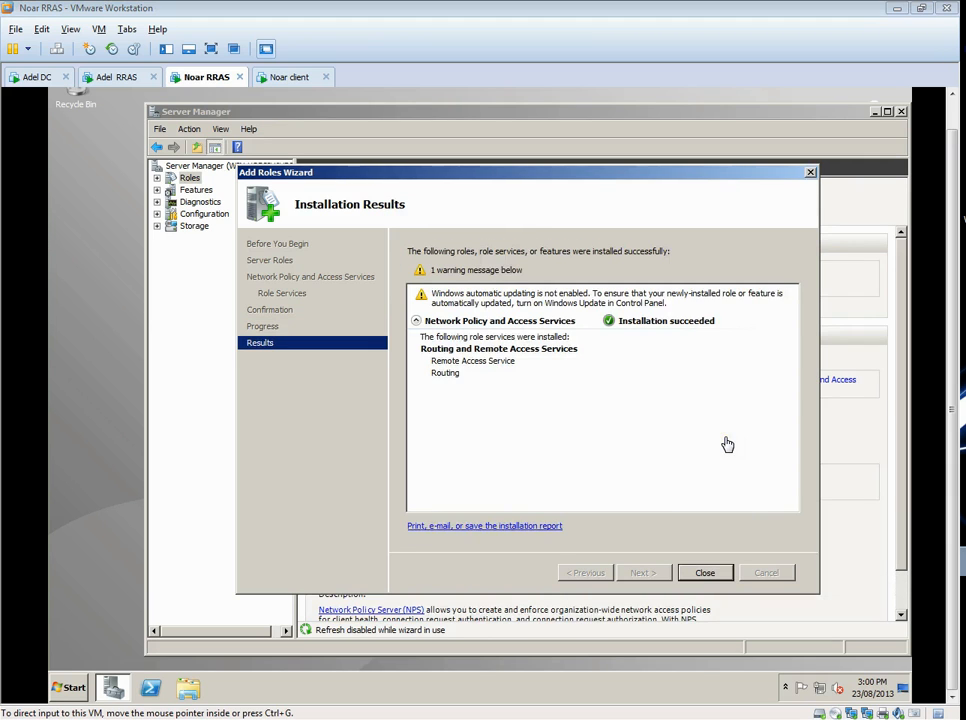
left_click(706, 578)
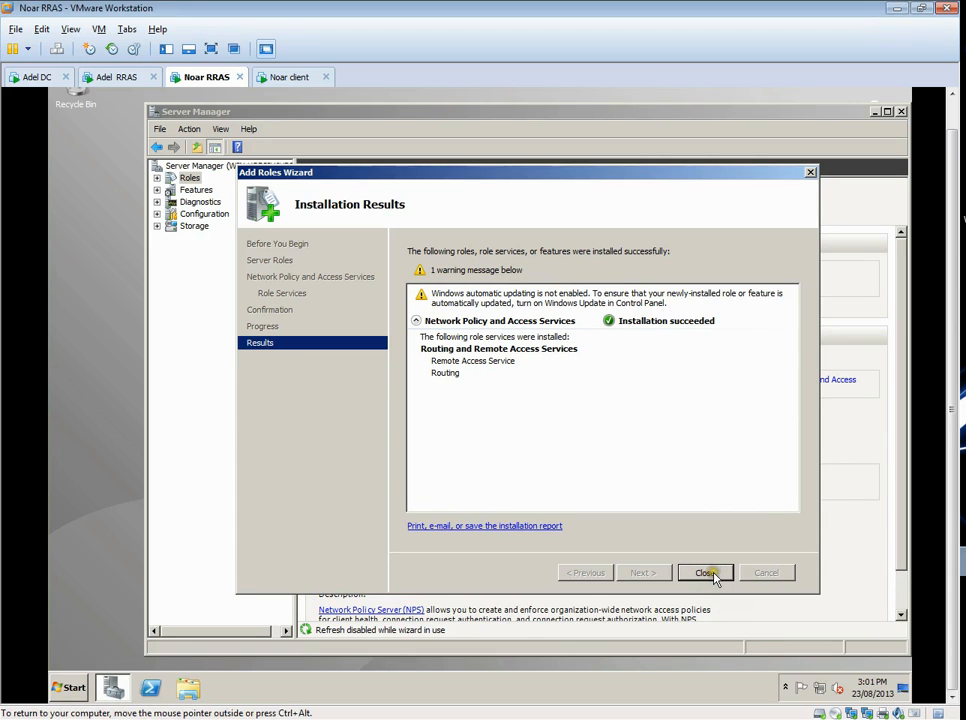
left_click(710, 574)
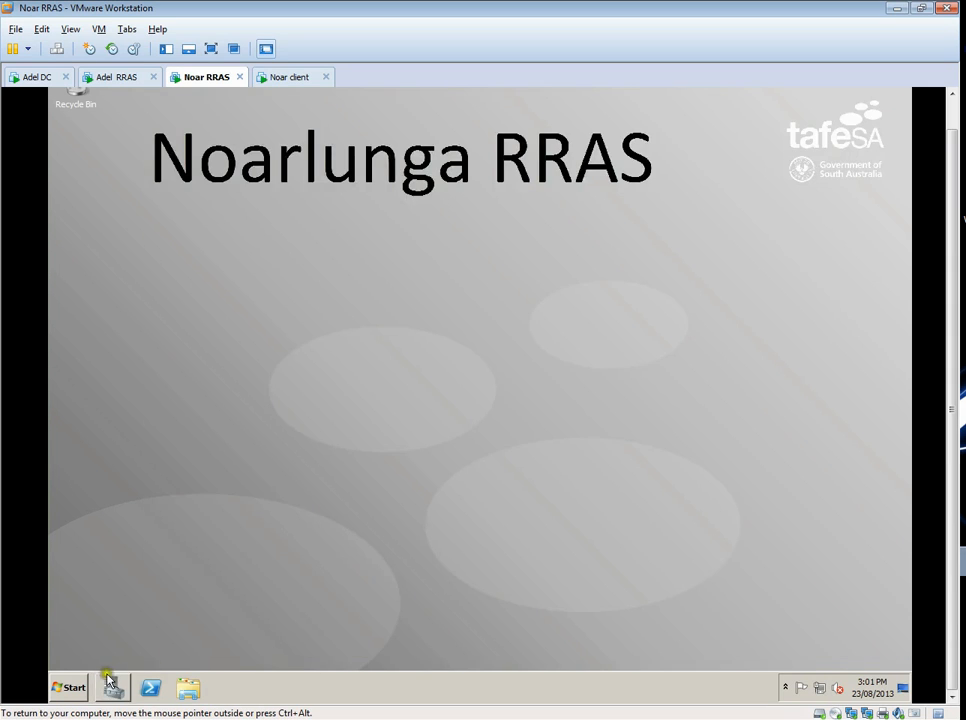
- Start configuring Routing and Remote Access for the local Noar RRAS server as a secure connection between two private networks
left_click(66, 687)
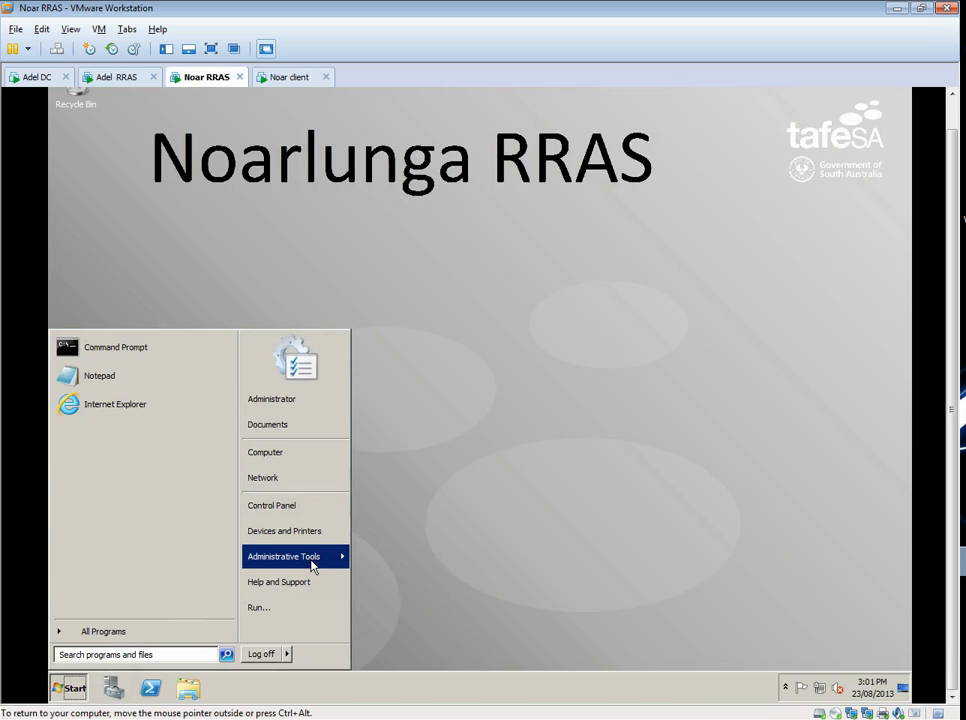
mouse_move(313, 566)
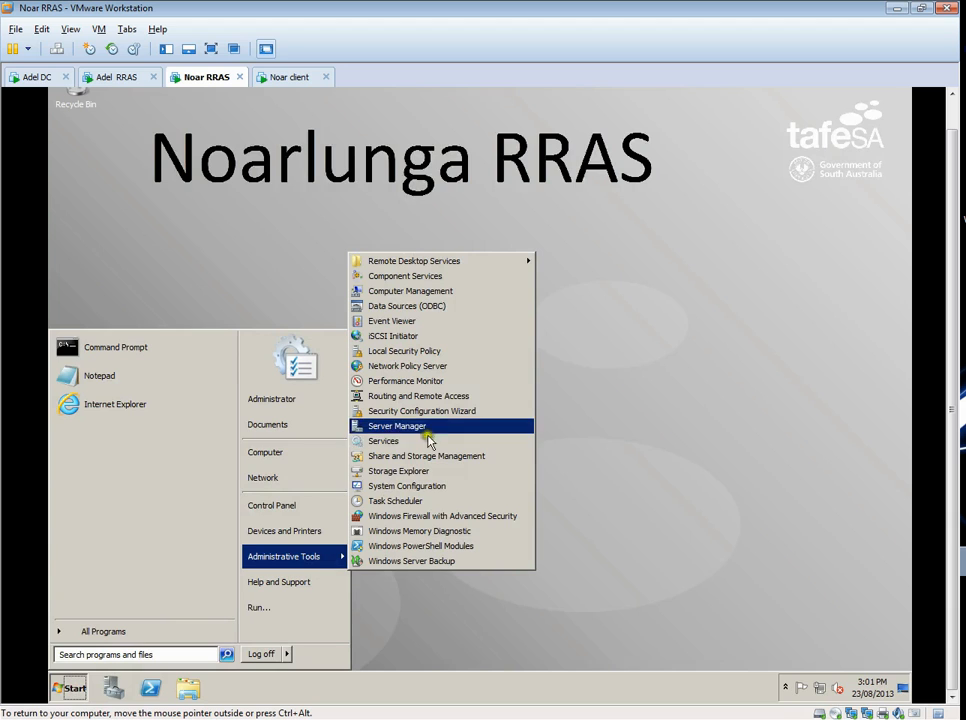
left_click(443, 399)
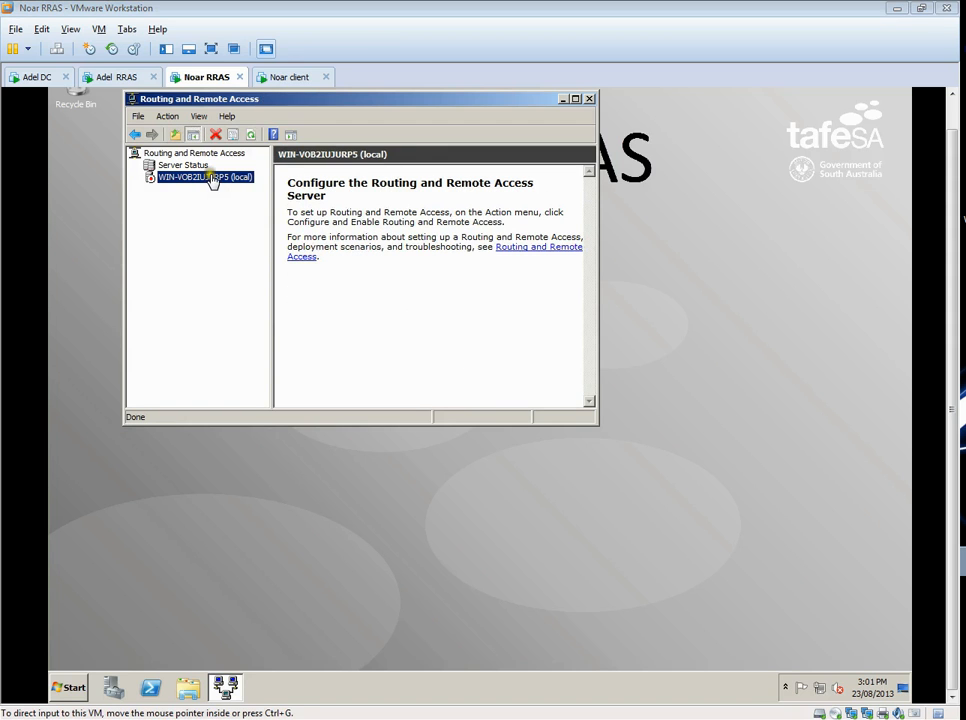
right_click(212, 178)
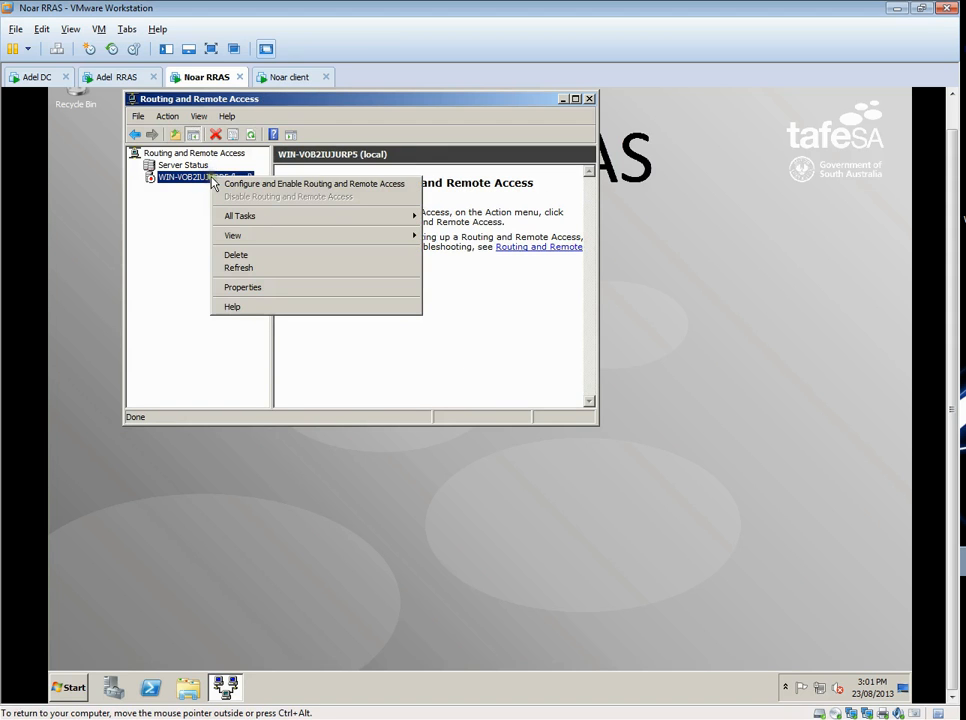
left_click(276, 187)
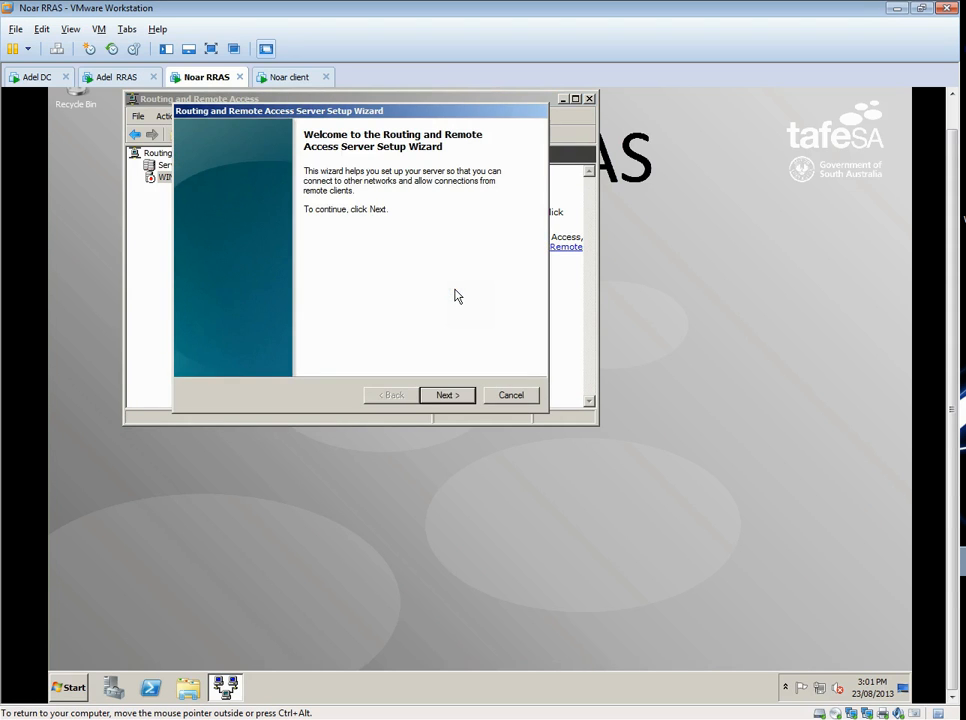
left_click(452, 394)
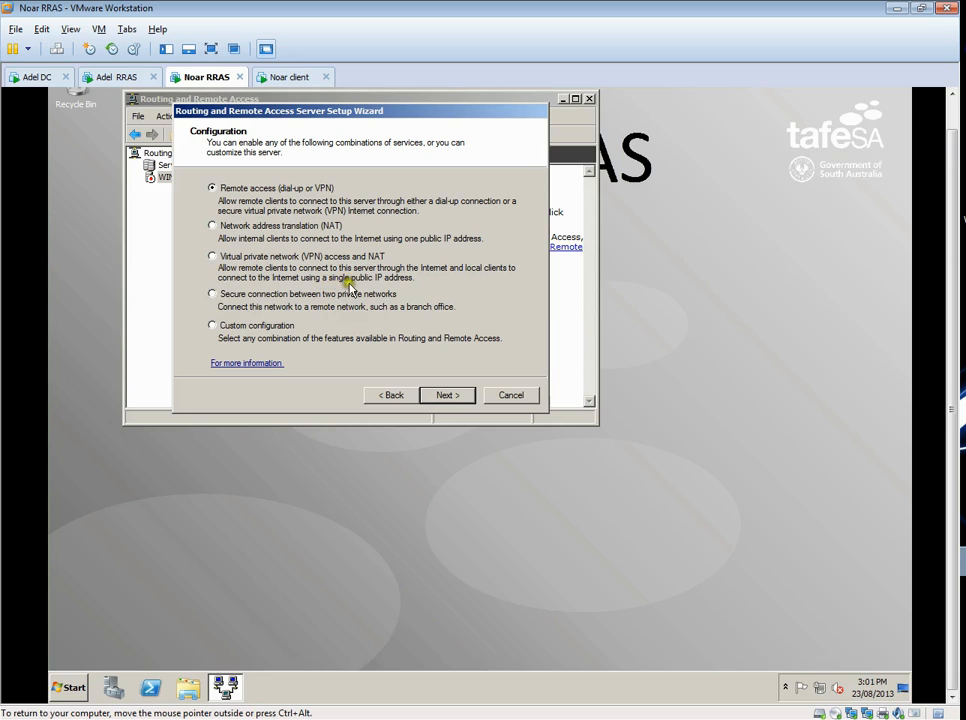
left_click(211, 294)
left_click(448, 395)
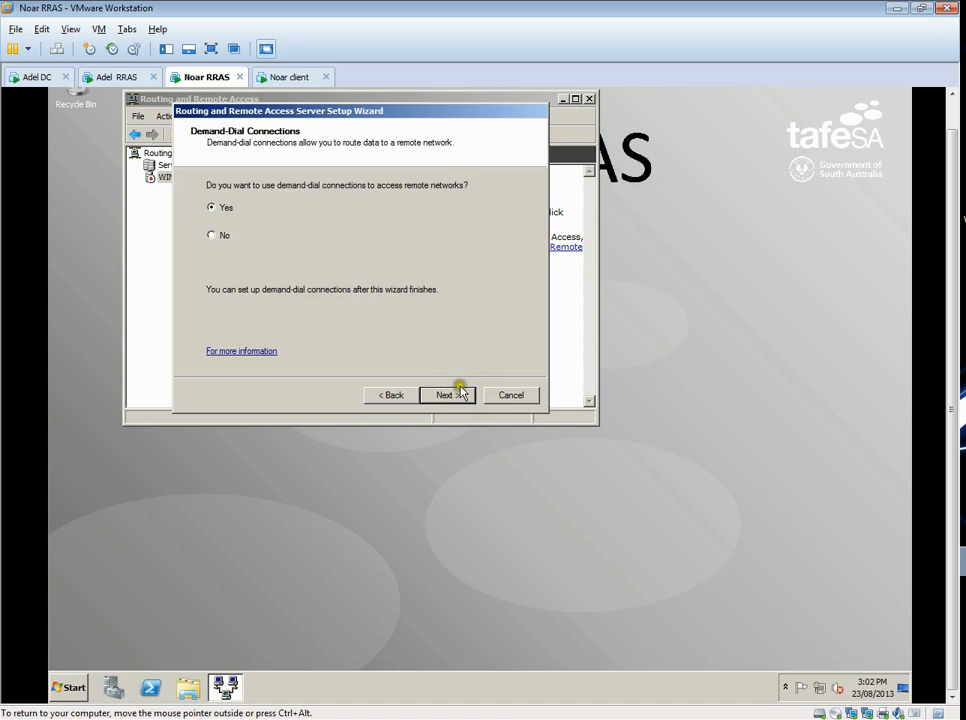
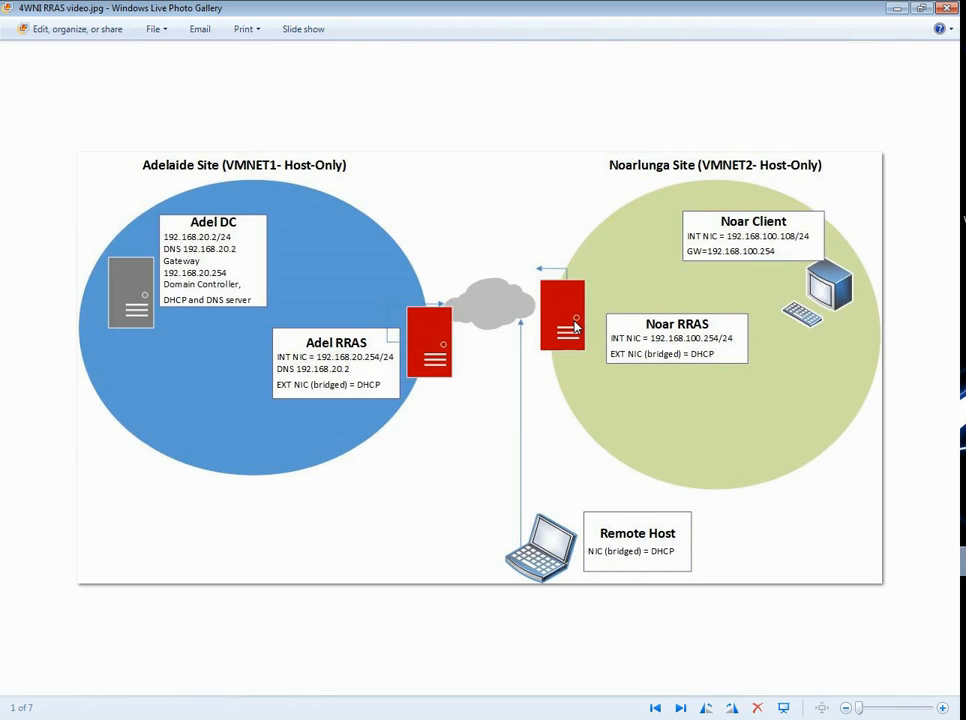
- Examine the network diagram of the Adelaide and Noarlunga sites and their RRAS servers, and return to the Noar RRAS virtual machine
left_click(475, 323)
left_click(545, 320)
left_click(560, 323)
left_click(541, 306)
left_click(437, 325)
left_click(603, 321)
left_click(569, 320)
left_click(177, 316)
left_click(149, 316)
left_click(890, 9)
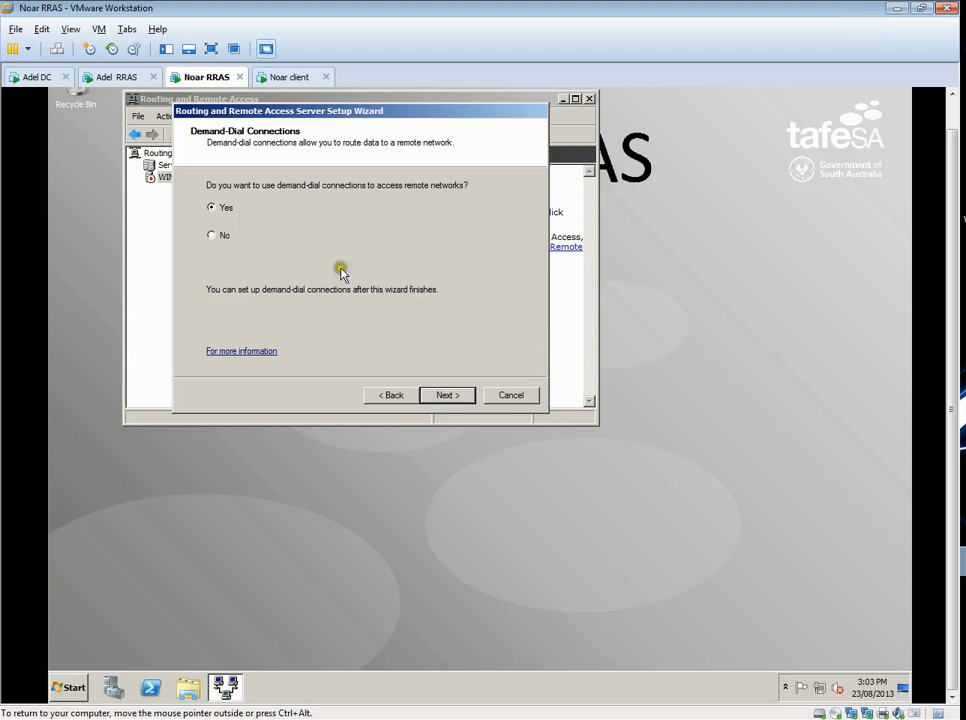
- Accept demand-dial connections to remote networks and choose to assign remote client IP addresses from a specified range
left_click(459, 401)
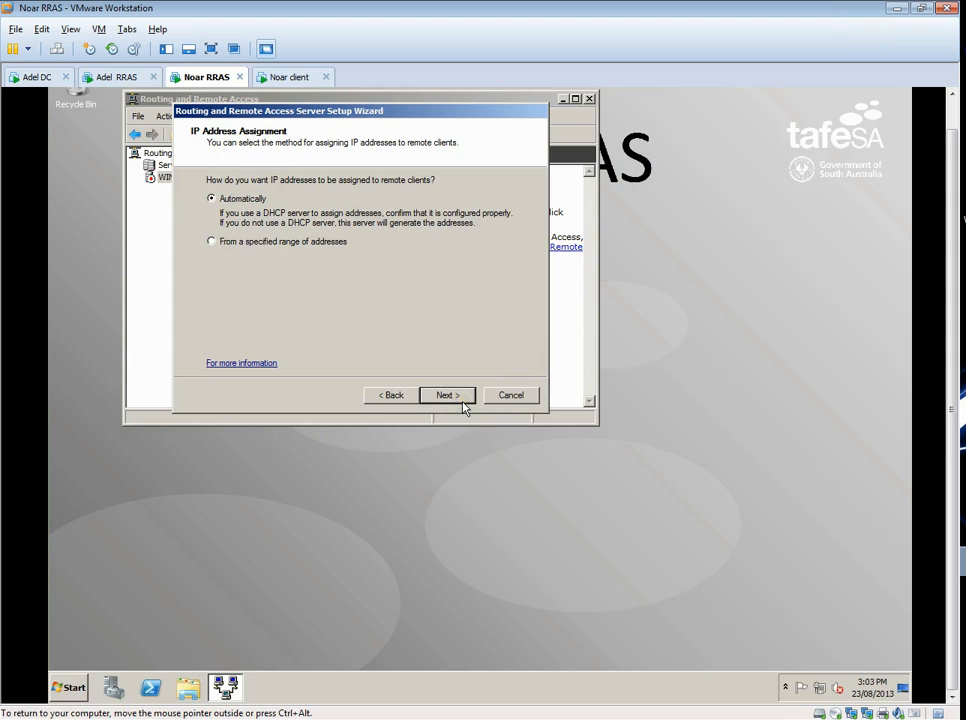
left_click(244, 245)
left_click(457, 396)
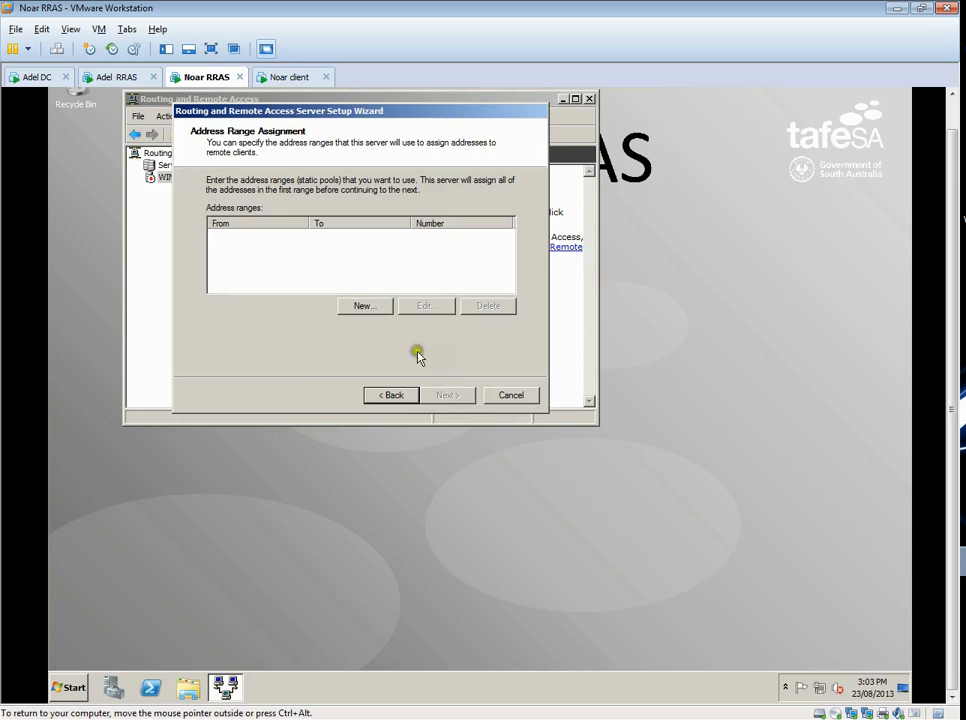
- Add the IPv4 address range 192.168.100.100 to 192.168.100.150 for remote clients and finish the server setup wizard
left_click(364, 307)
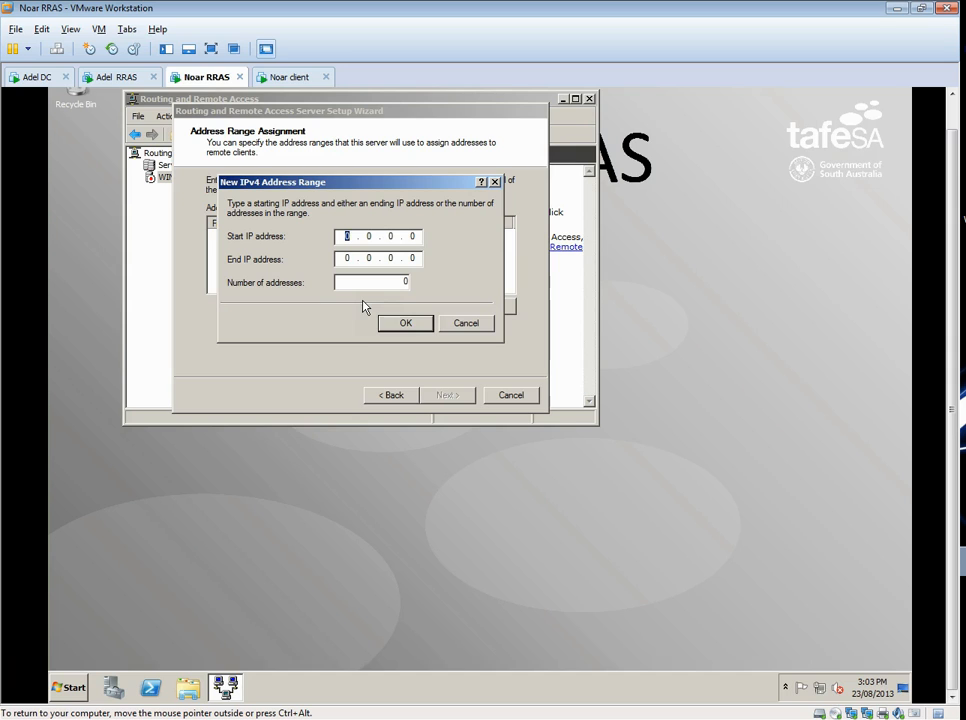
type("192 . 168 . 100 . 100")
left_click(328, 259)
type("192 . 168 . ")
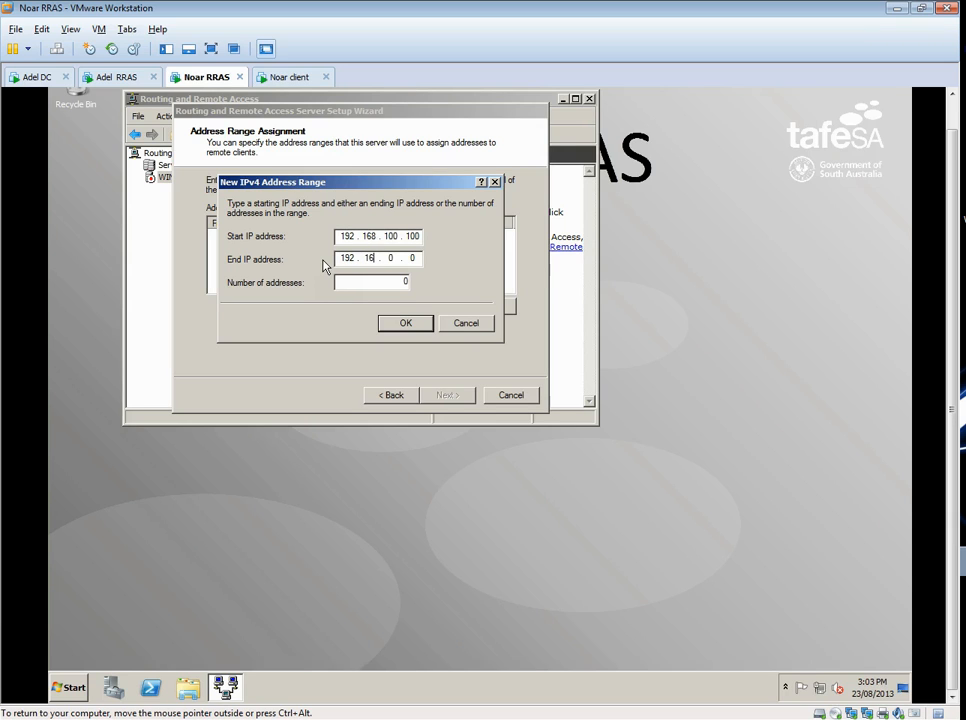
type("100 . 150")
left_click(389, 324)
left_click(444, 394)
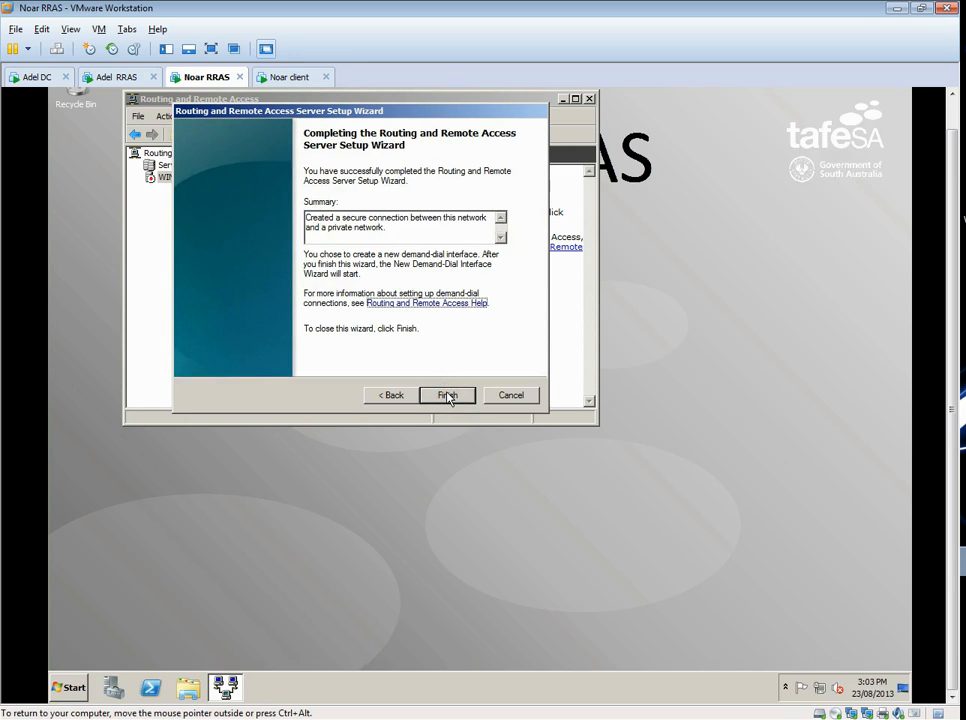
left_click(446, 395)
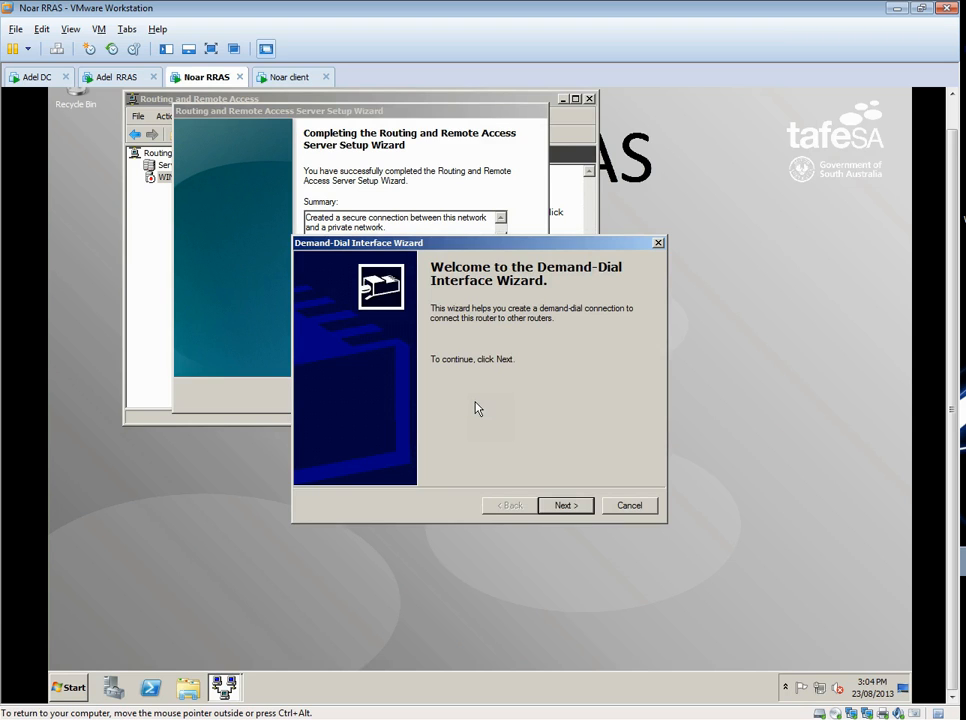
- Start the demand-dial interface setup and name the interface Adelaide
left_click(577, 510)
left_click(566, 505)
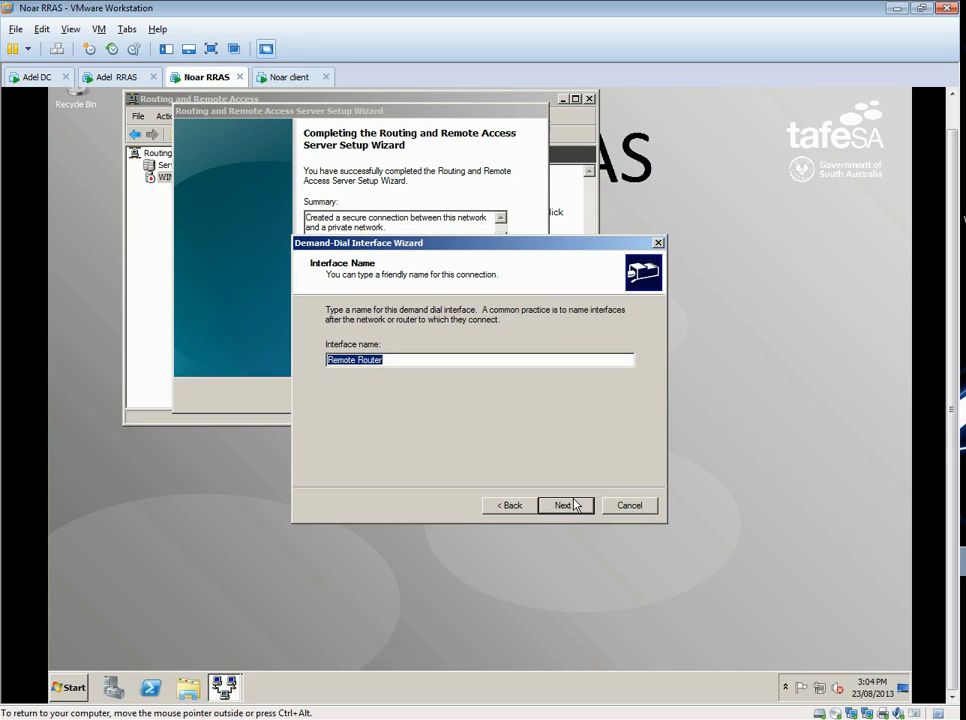
type("A")
type("e")
key("BackSpace")
type("delaide")
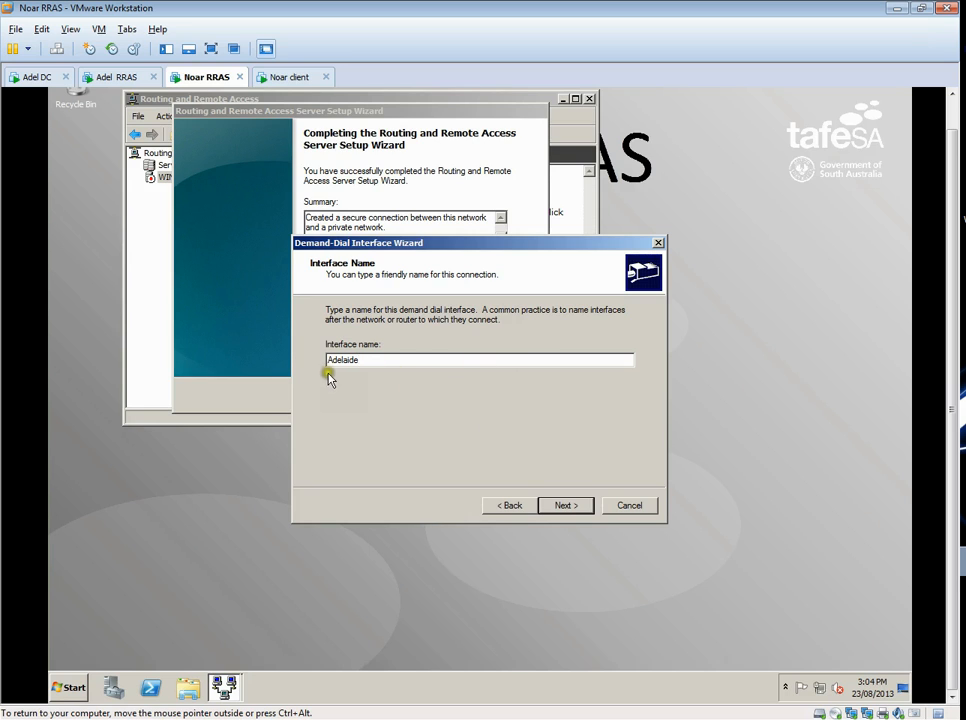
left_click(566, 505)
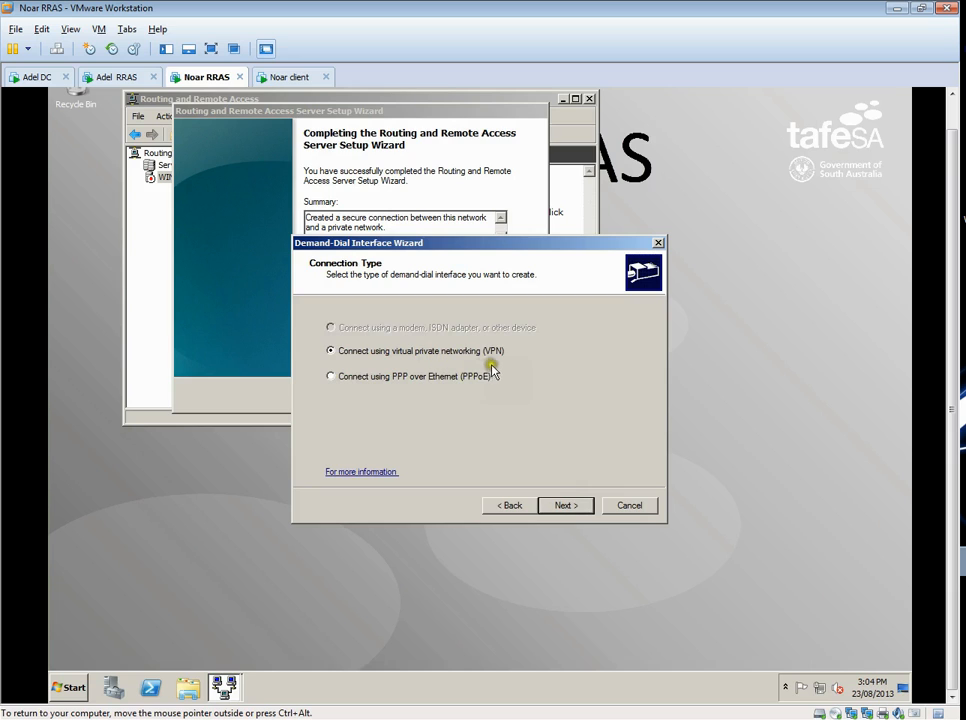
- Make the Adelaide interface connect by virtual private networking (VPN) with Layer 2 Tunneling Protocol (L2TP) as the VPN type
left_click(565, 507)
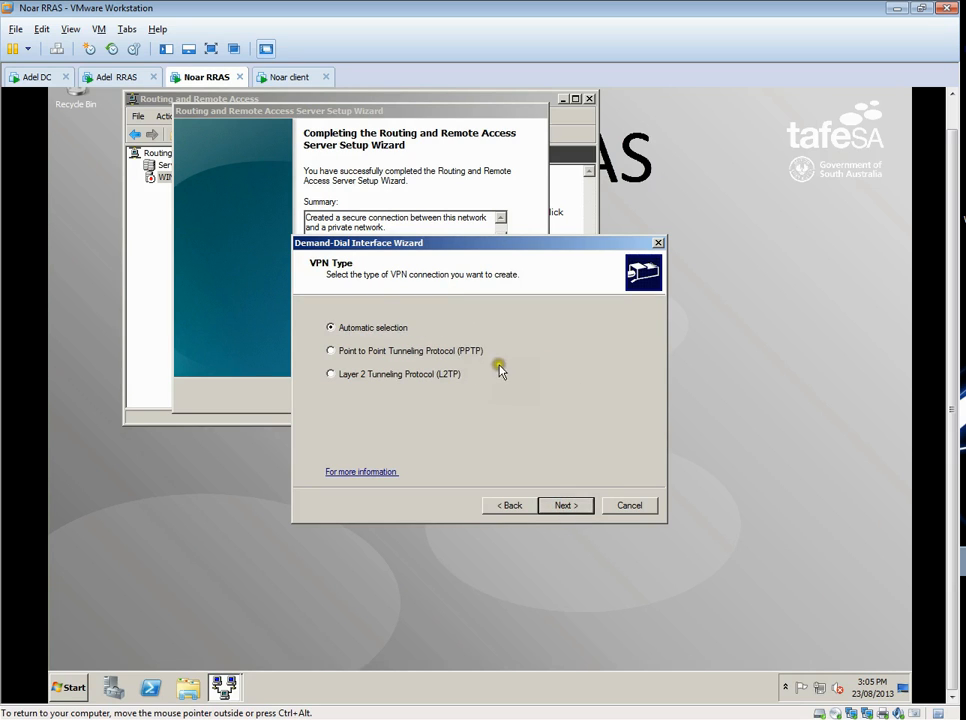
left_click(338, 375)
left_click(587, 506)
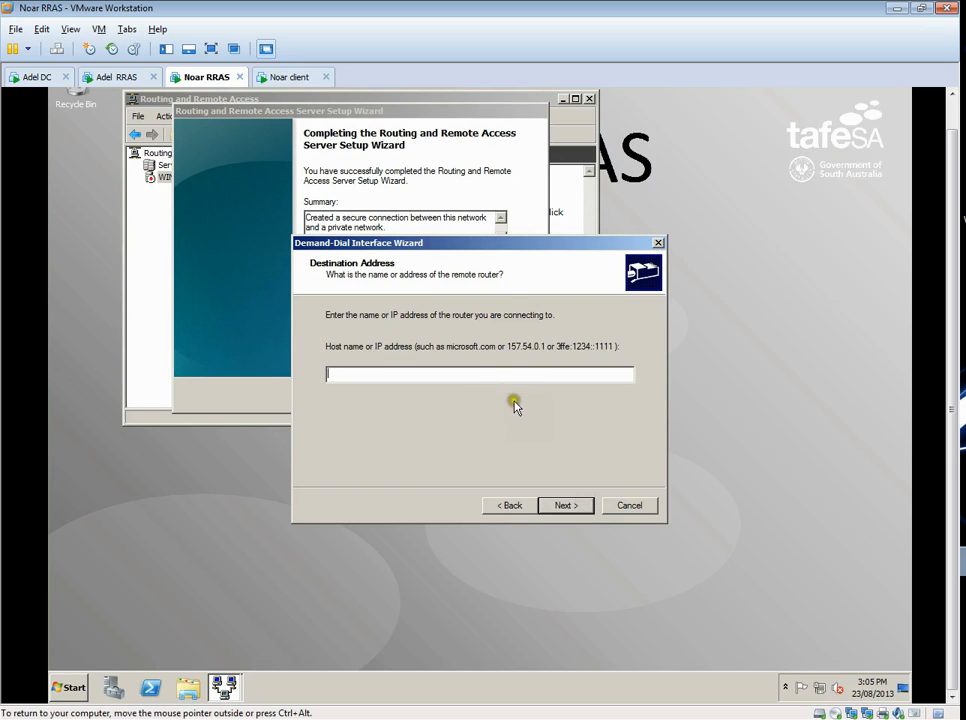
- Set the remote router's address to 10.63.10.94 and enable adding a user account so a remote router can dial in
left_click(471, 374)
type("10.63.10.94")
left_click(570, 508)
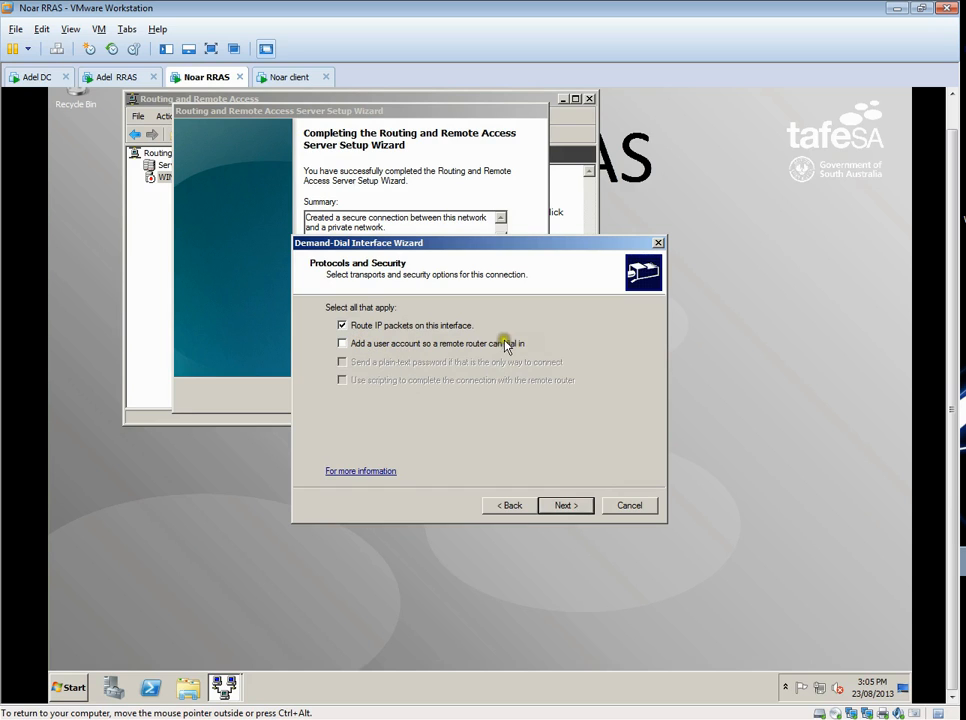
left_click(343, 346)
left_click(578, 505)
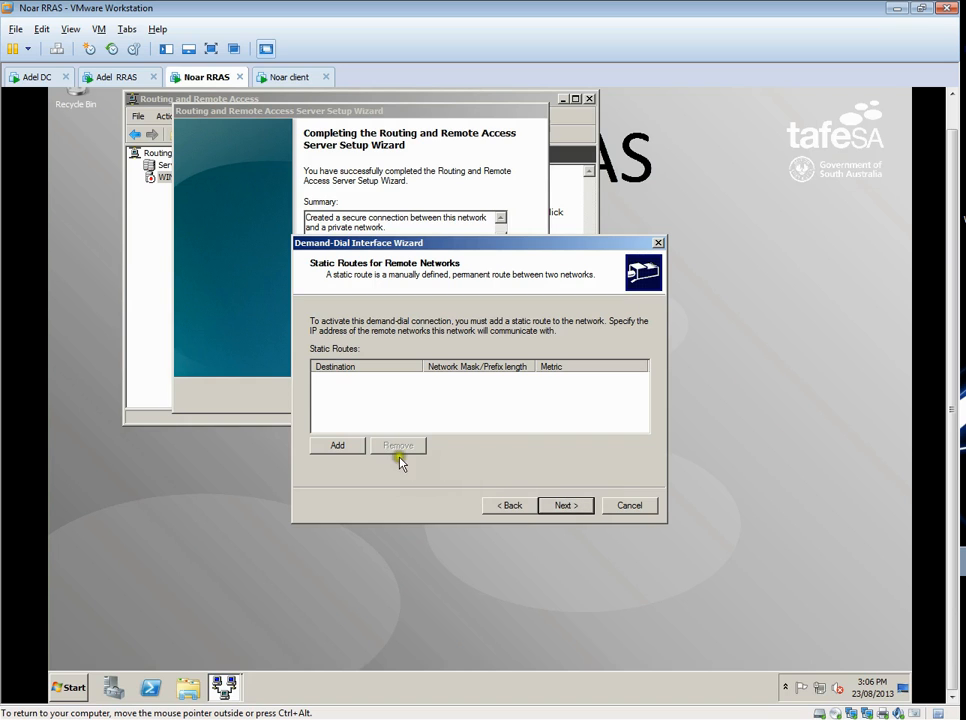
- Add an IPv4 static route for the remote network 192.168.20.0 with mask 255.255.255.0 and metric 1
left_click(337, 445)
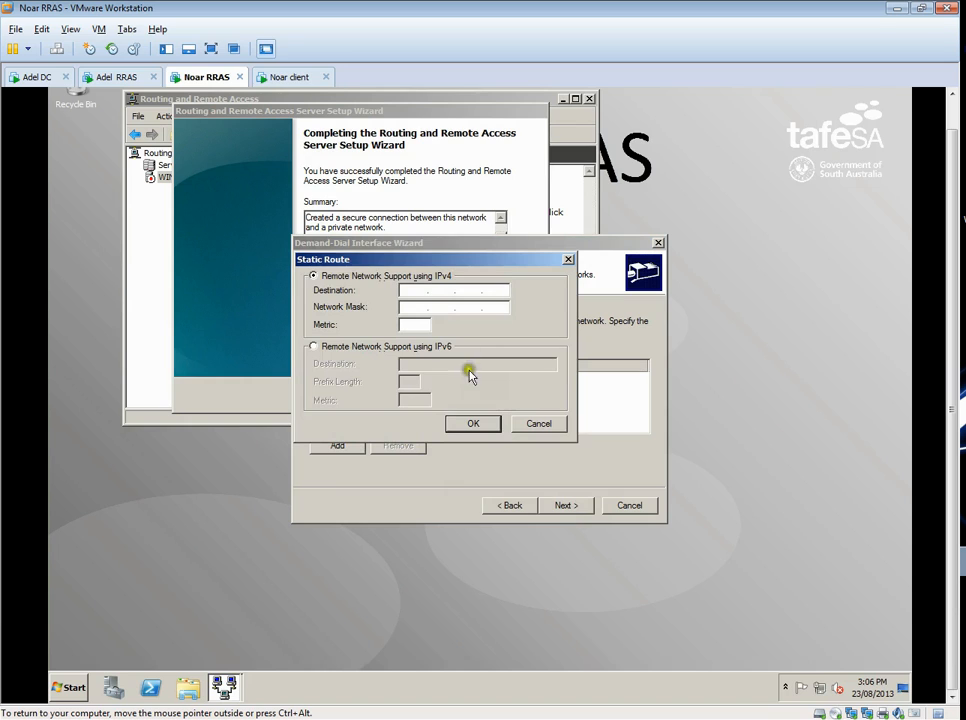
left_click(416, 289)
type("192.168.20.0")
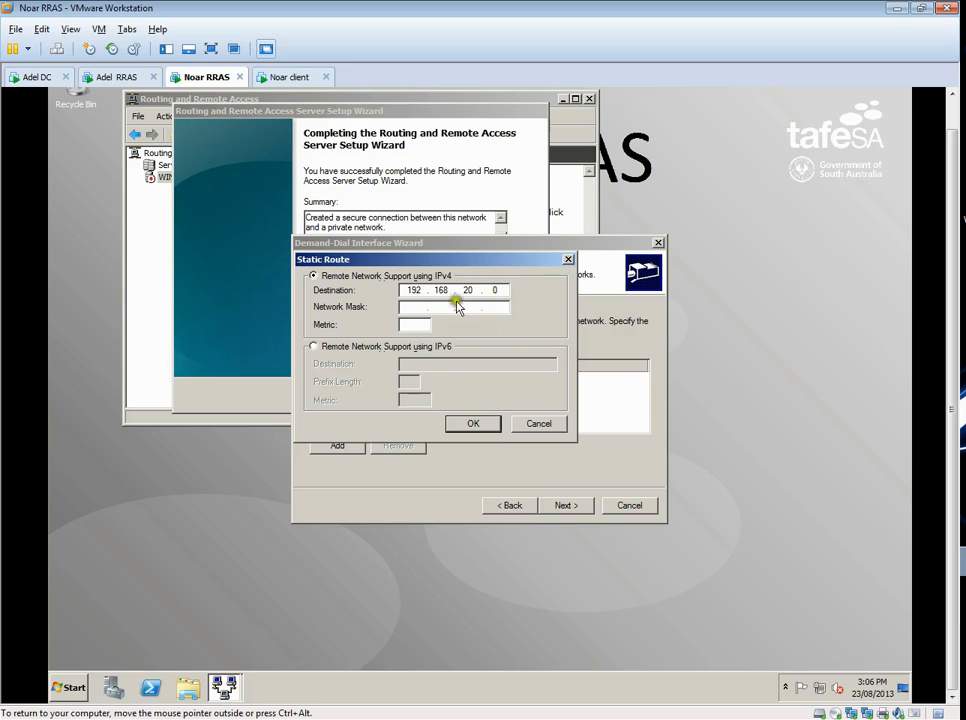
key("Tab")
type("255.255.255.0")
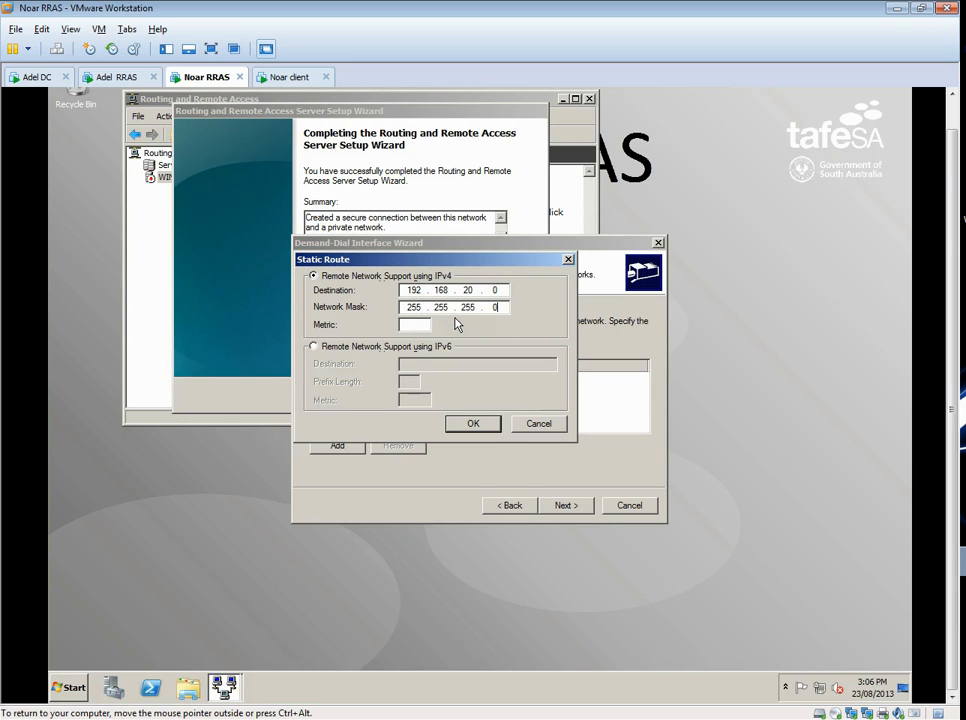
left_click(423, 324)
type("1")
left_click(468, 422)
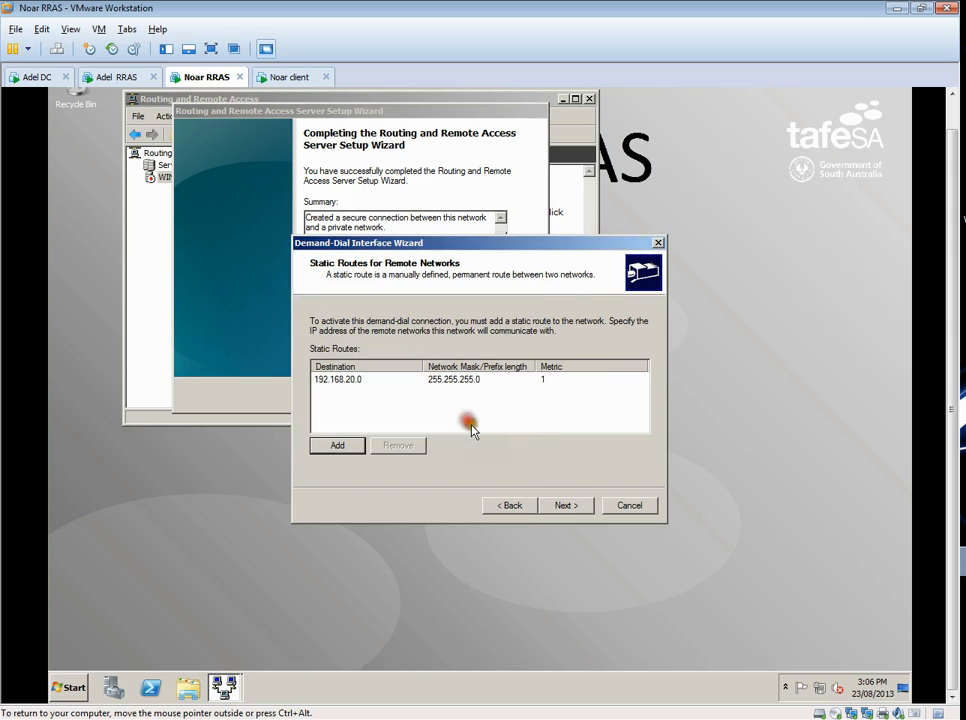
left_click(566, 506)
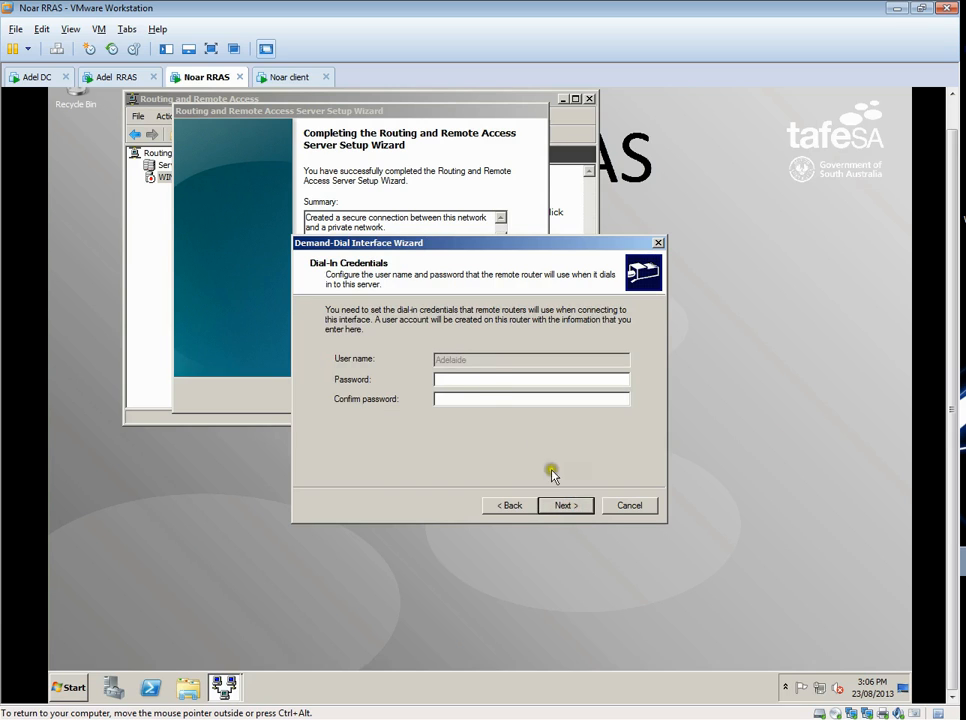
- Enter and confirm the dial-in password for the Adelaide user account and continue to the dial-out credentials
left_click(457, 380)
left_click(455, 376)
type("******************")
left_click(567, 507)
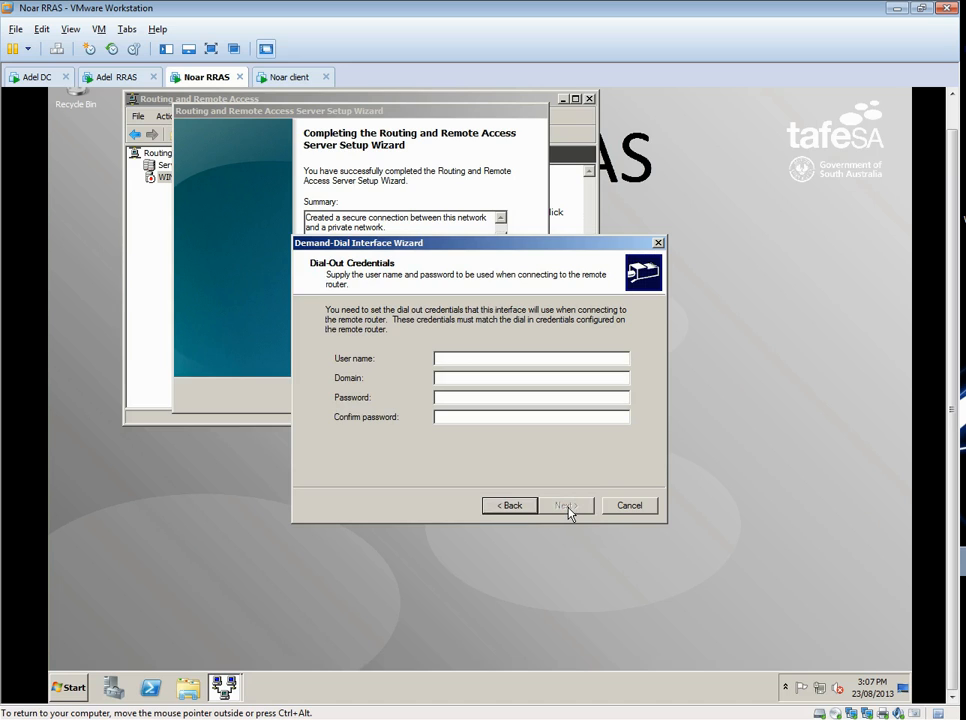
left_click(514, 507)
left_click(562, 506)
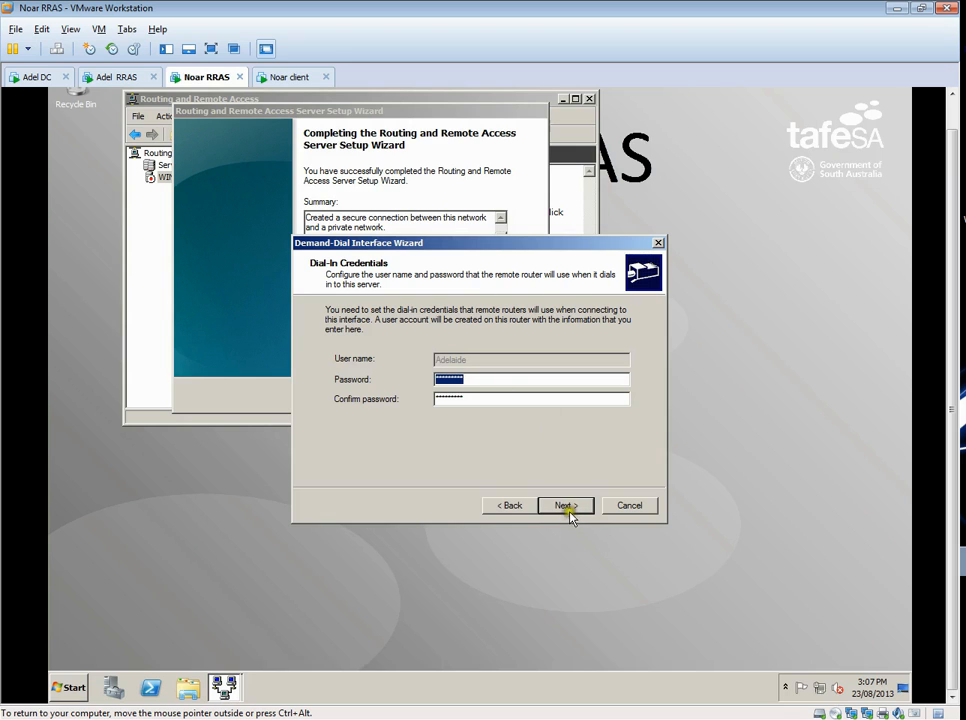
left_click(566, 505)
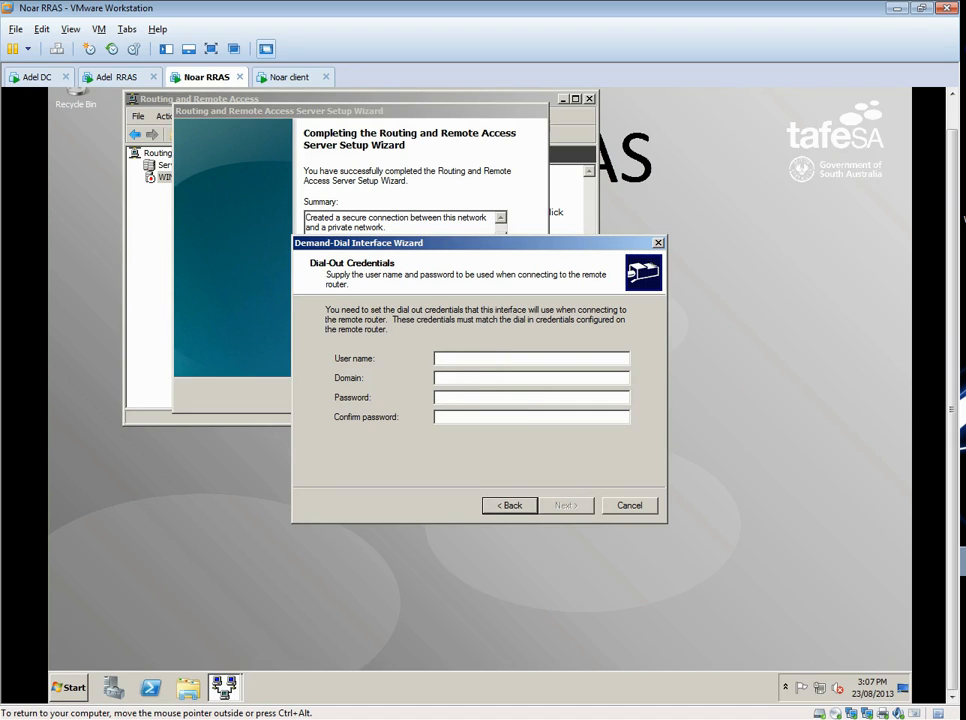
- Set the dial-out user name to Noarlunga, enter and confirm the dial-out password, and finish the demand-dial interface wizard
type("NOarlunga")
key("BackSpace")
key("BackSpace")
key("BackSpace")
key("BackSpace")
key("BackSpace")
key("BackSpace")
key("BackSpace")
key("BackSpace")
key("BackSpace")
type("Noa")
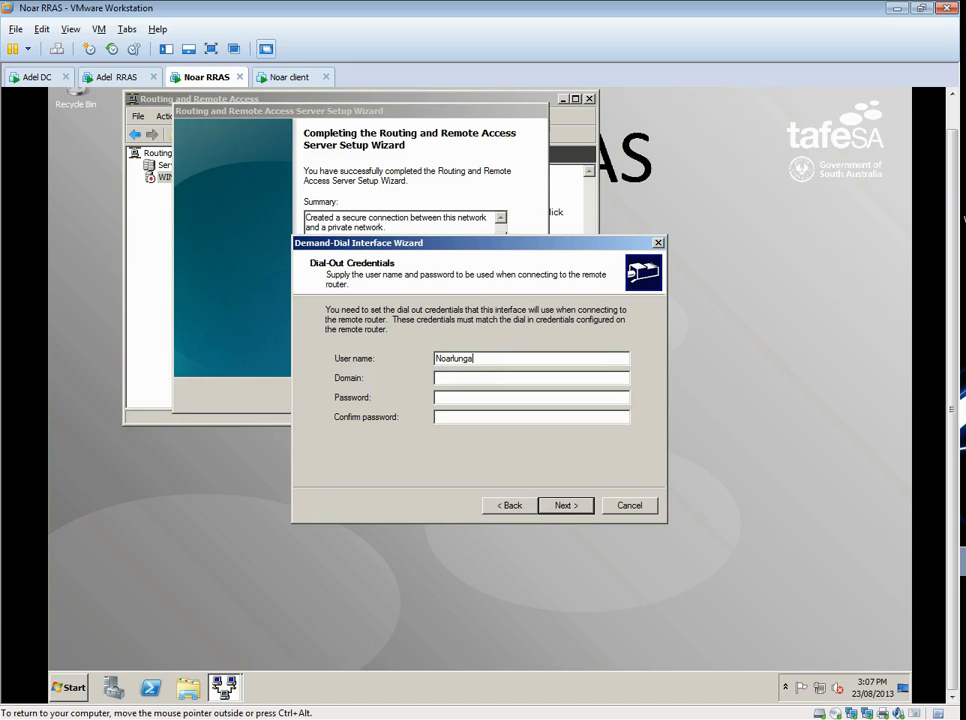
left_click(458, 397)
left_click(575, 507)
left_click(580, 508)
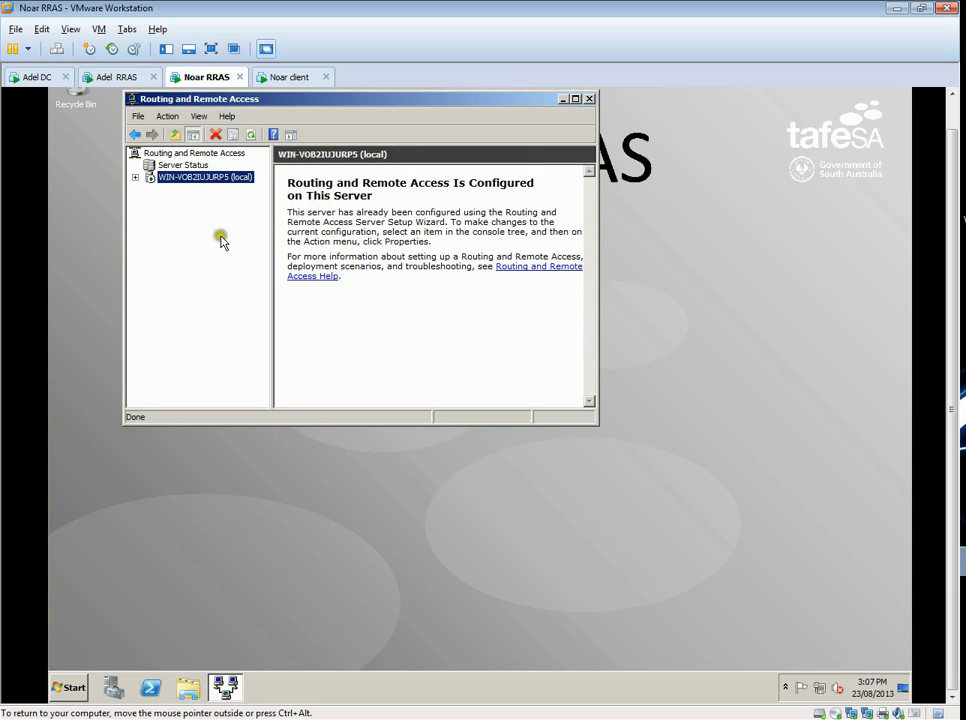
- Review the ports of the local Noar RRAS server and expand its IPv4 routing settings
left_click(135, 177)
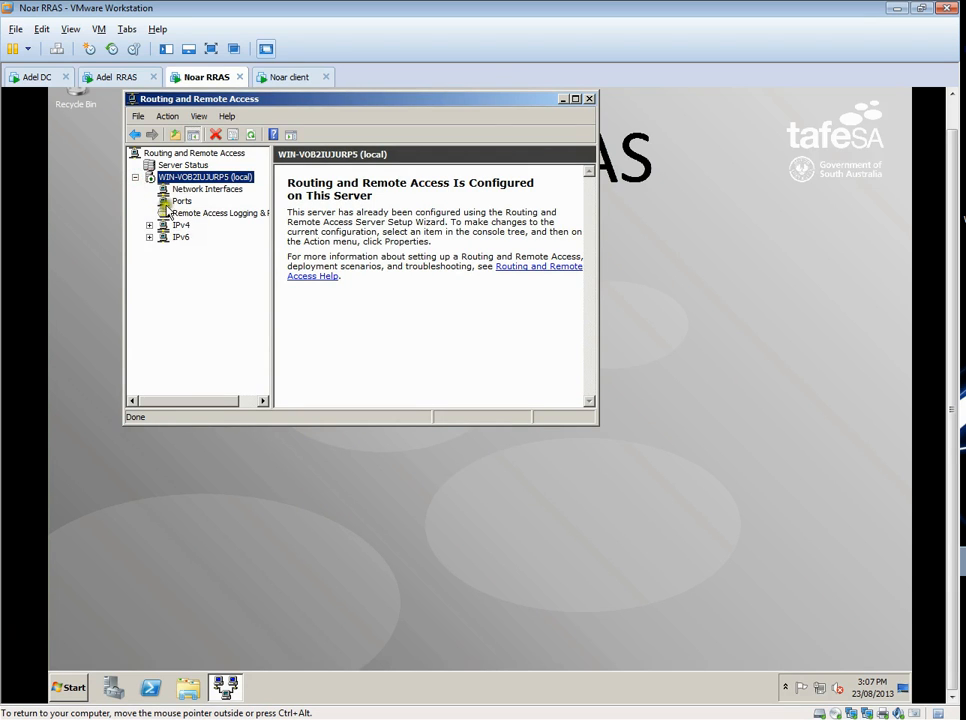
left_click(181, 201)
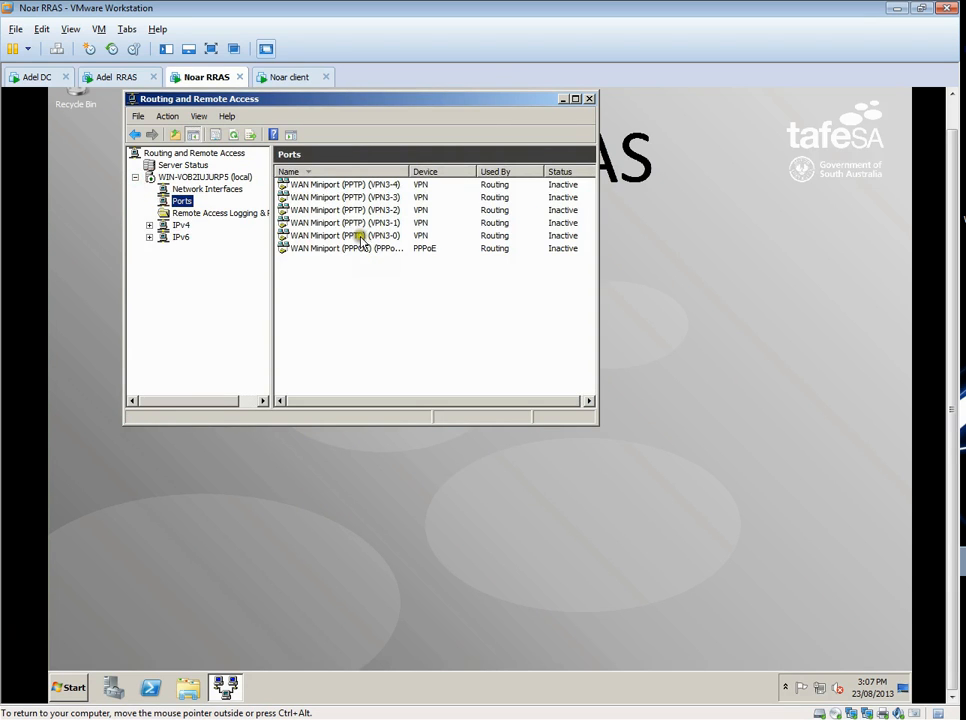
left_click(149, 225)
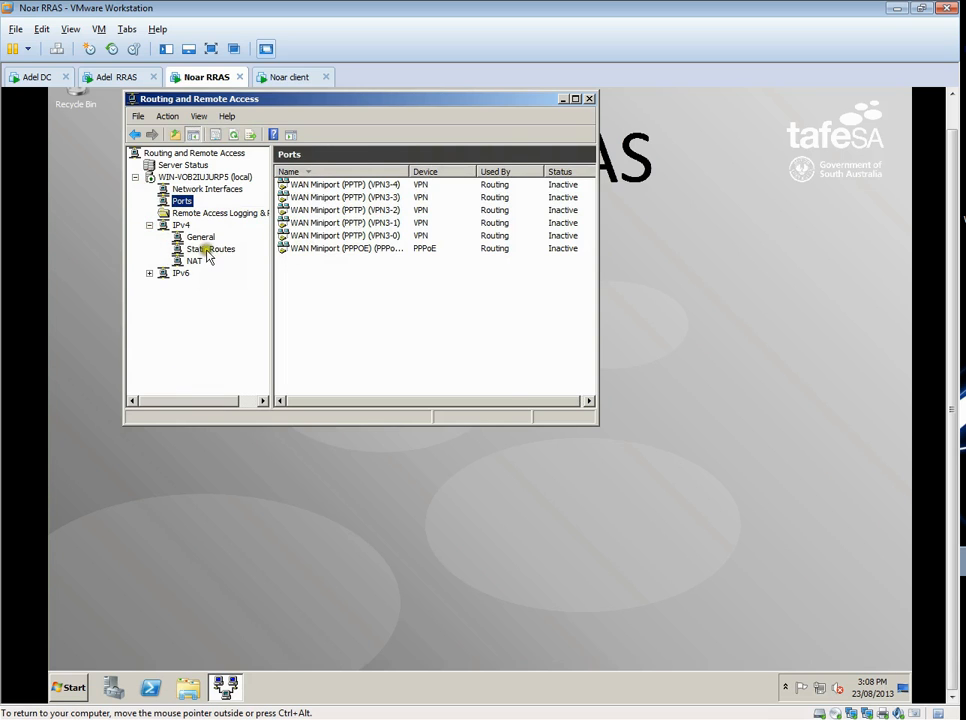
- Create an IPv4 static route on the Adelaide interface to destination 192.168.20.0 with network mask 255.255.255.0
left_click(208, 250)
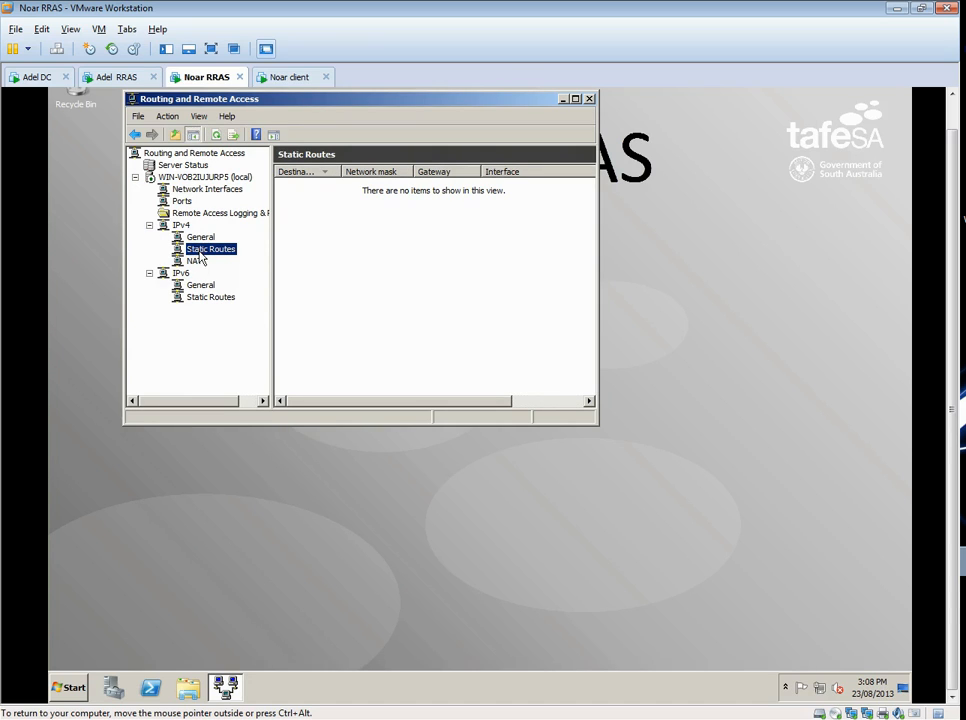
right_click(308, 222)
left_click(355, 220)
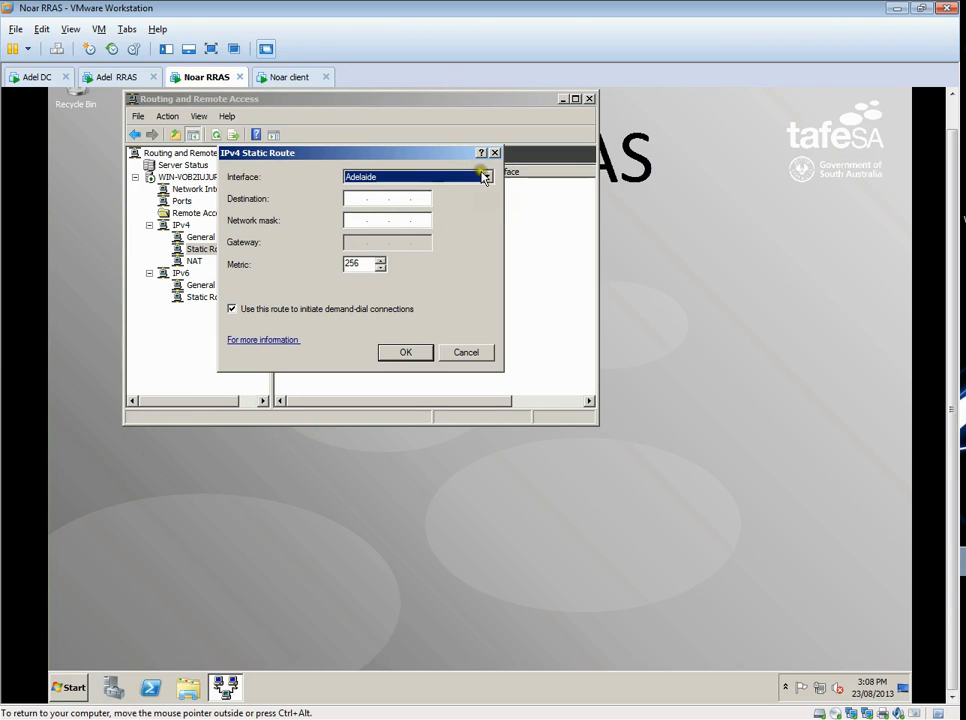
left_click(470, 177)
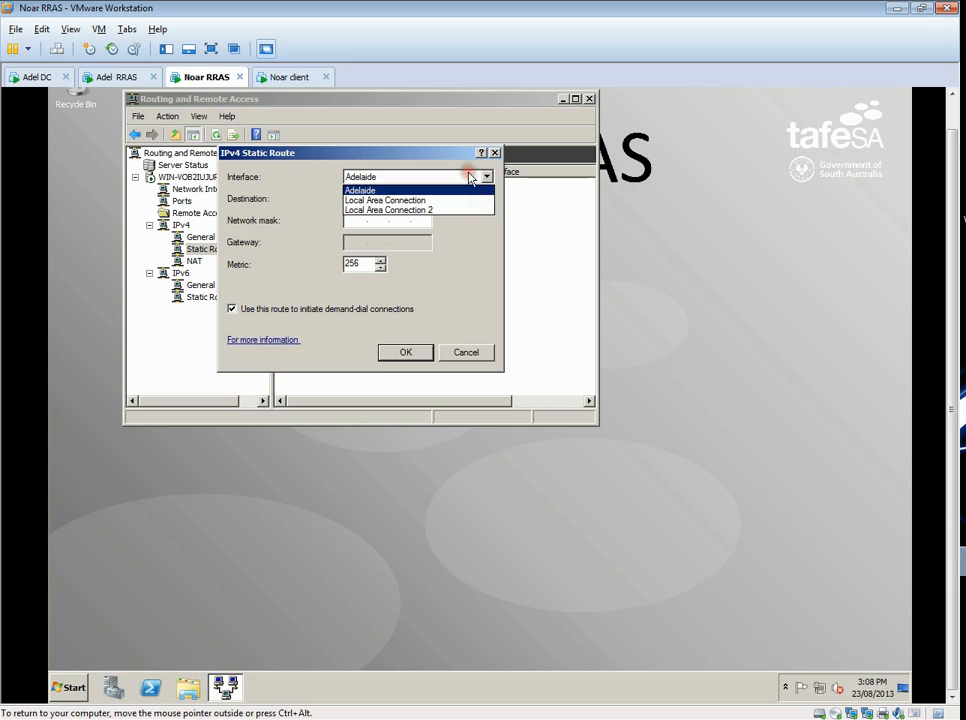
left_click(403, 190)
left_click(352, 198)
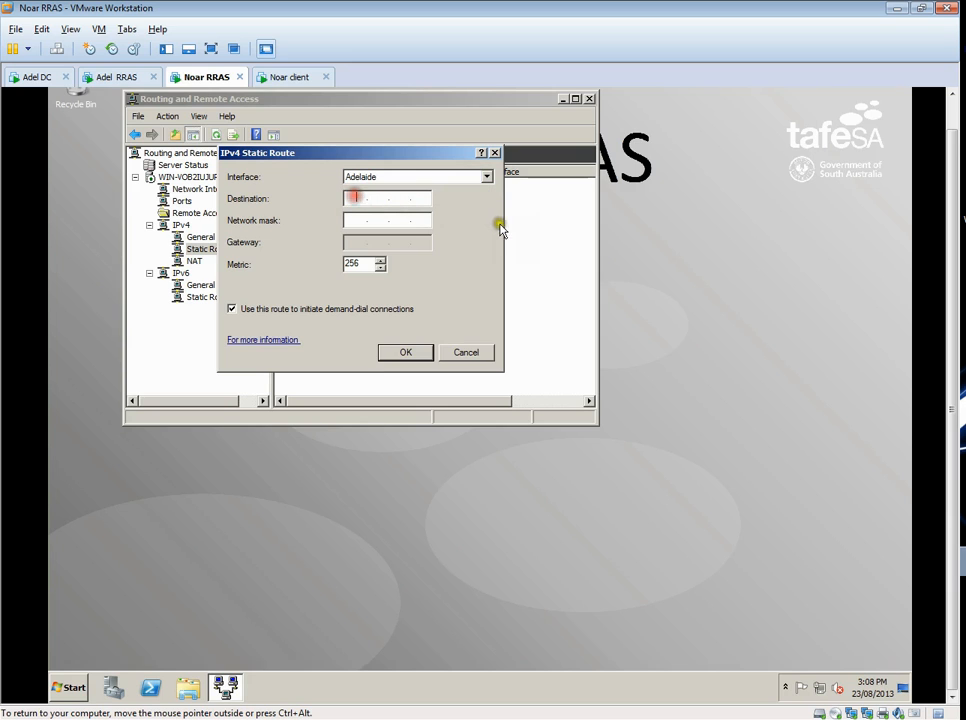
type("192 . 168 . 20 . 0")
left_click(356, 221)
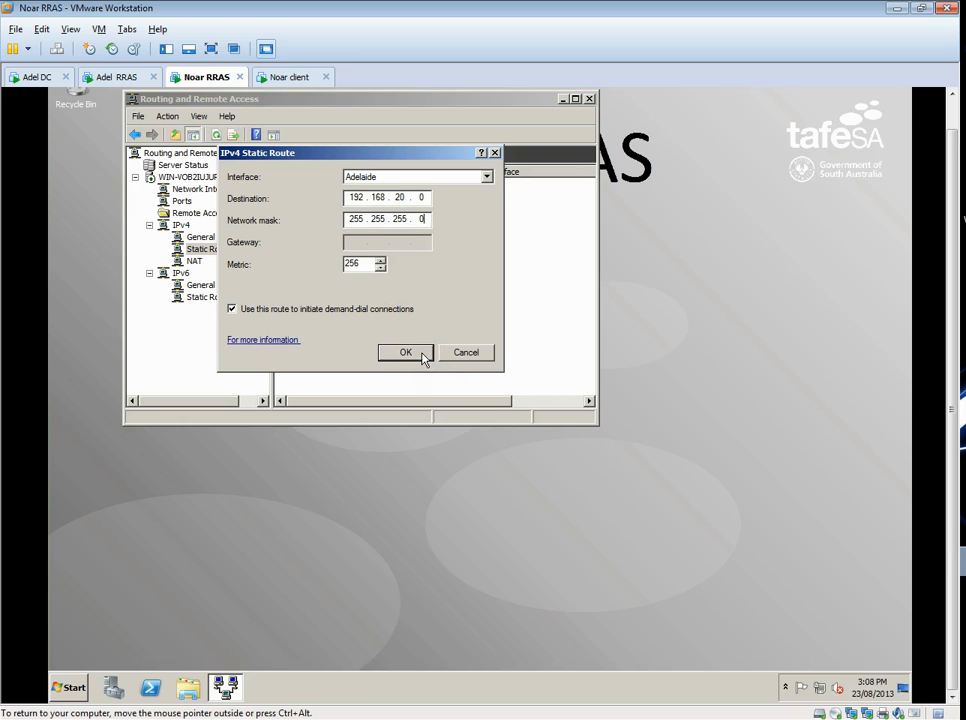
left_click(405, 354)
left_click(405, 353)
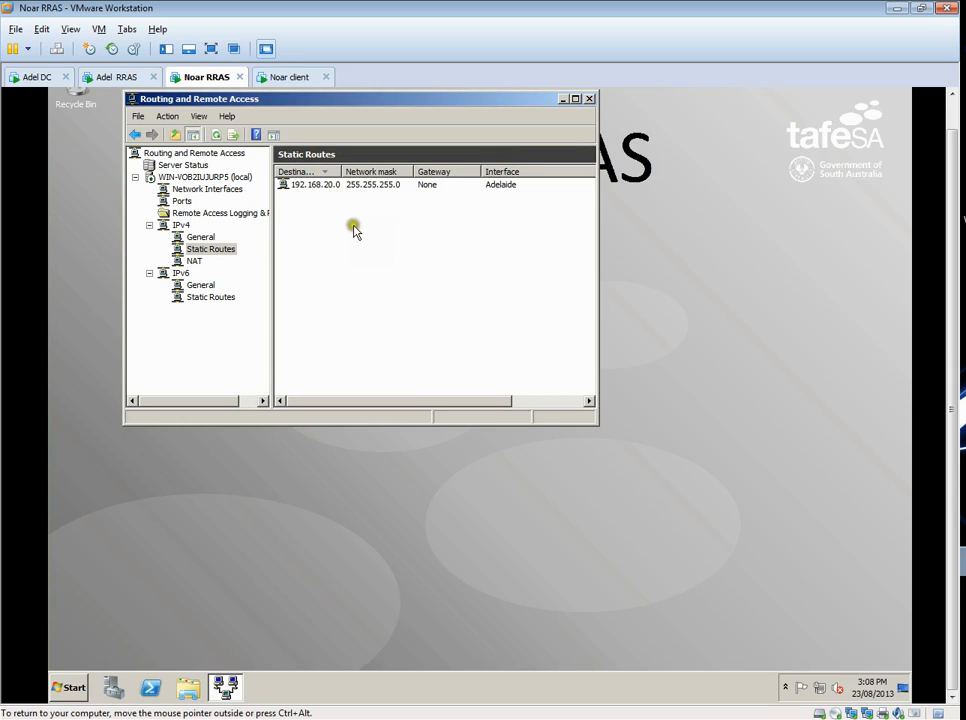
- Examine the Adelaide demand-dial interface's connection state in the network interfaces list, widening the Routing and Remote Access window
left_click(200, 190)
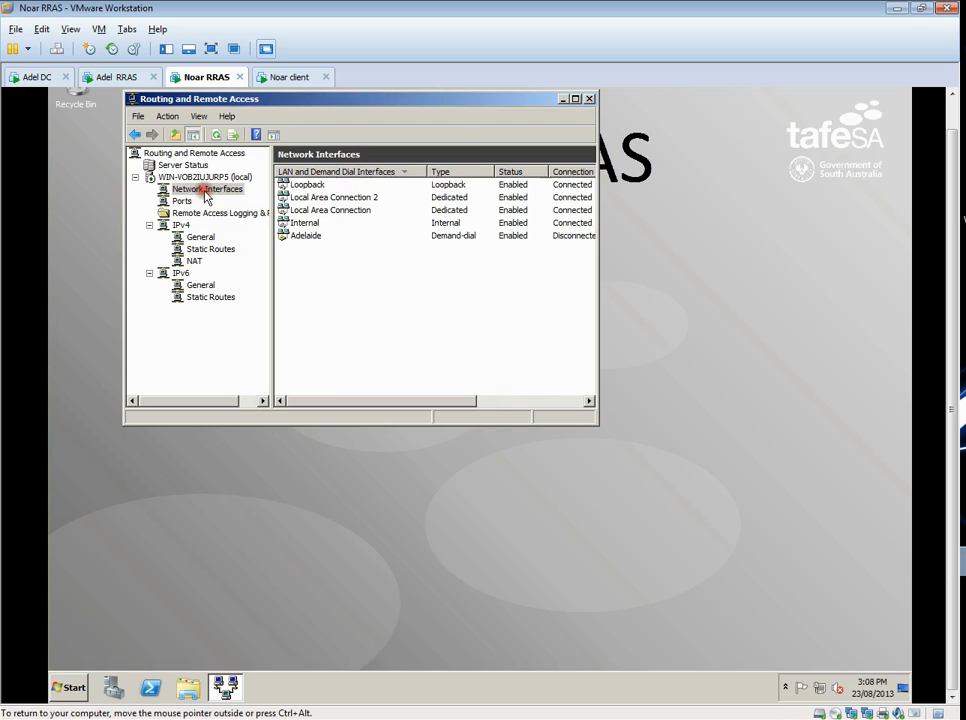
left_click(309, 235)
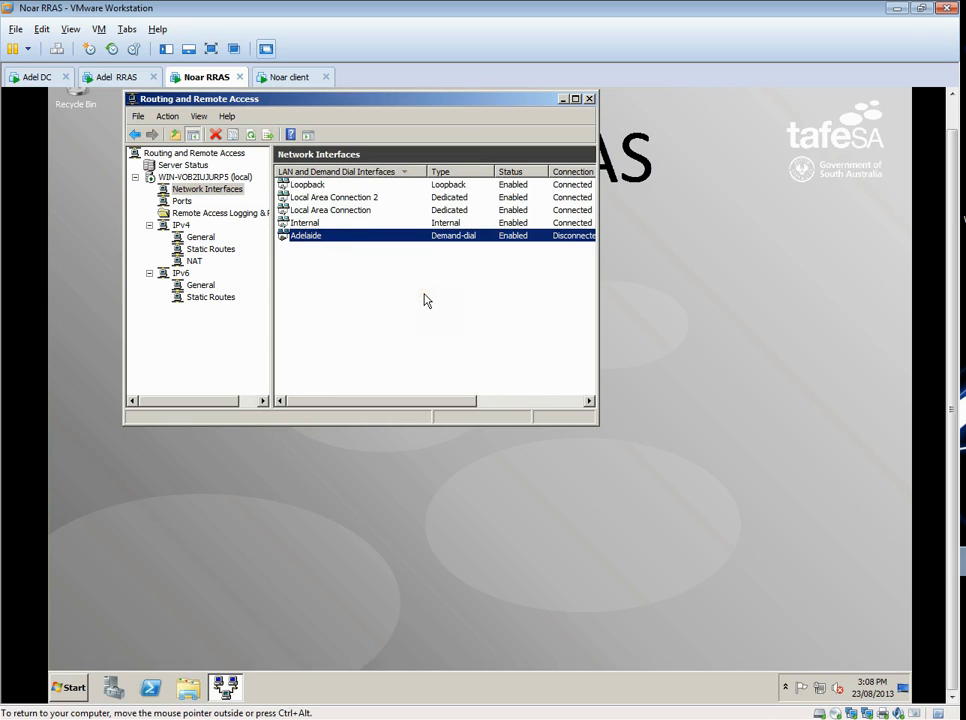
left_click(422, 296)
left_click_drag(599, 254, 728, 254)
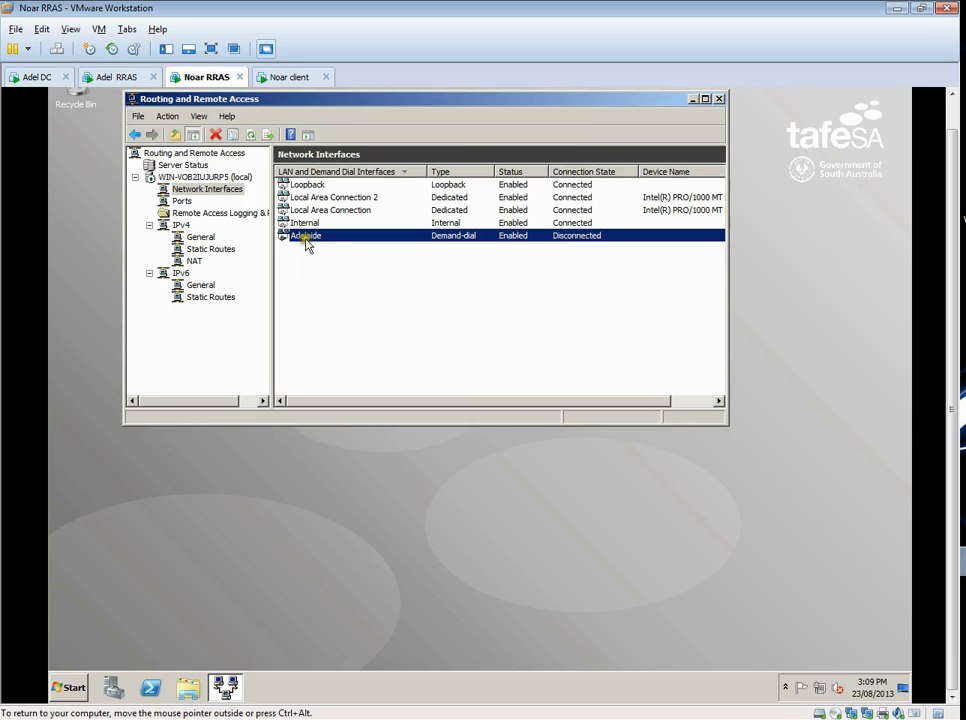
- Open the local server's security properties and review its authentication methods
right_click(207, 178)
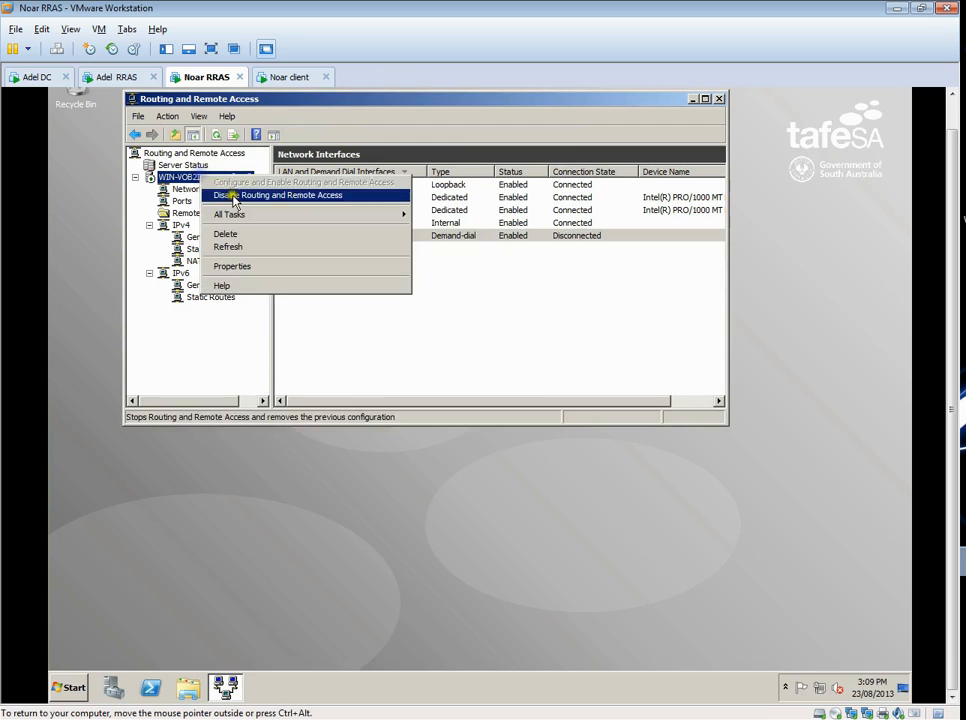
left_click(304, 268)
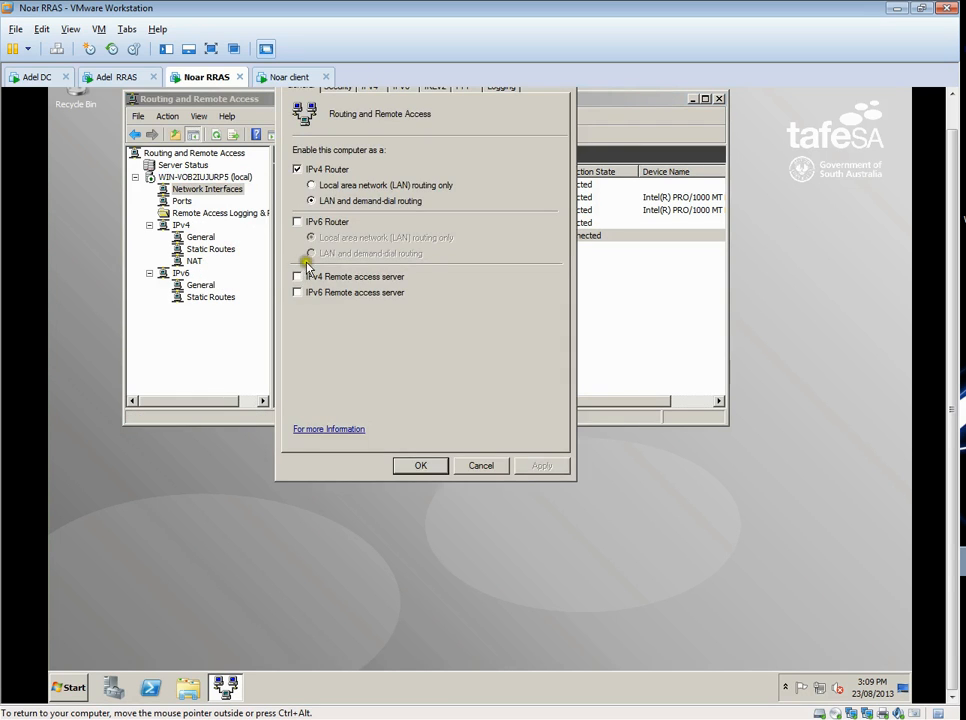
left_click_drag(954, 314, 953, 269)
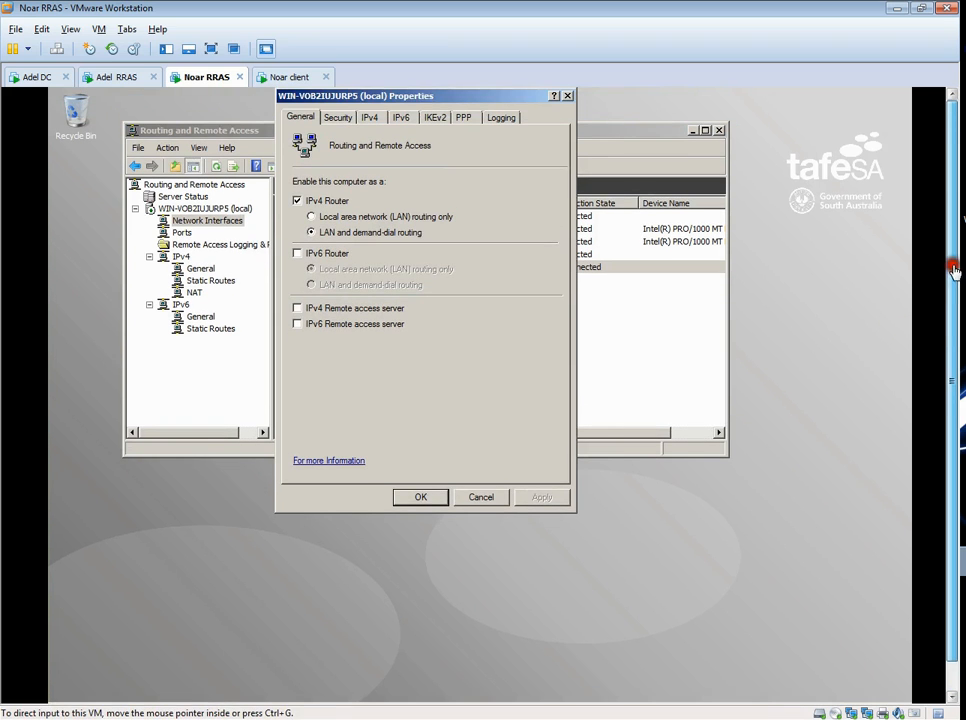
left_click(341, 118)
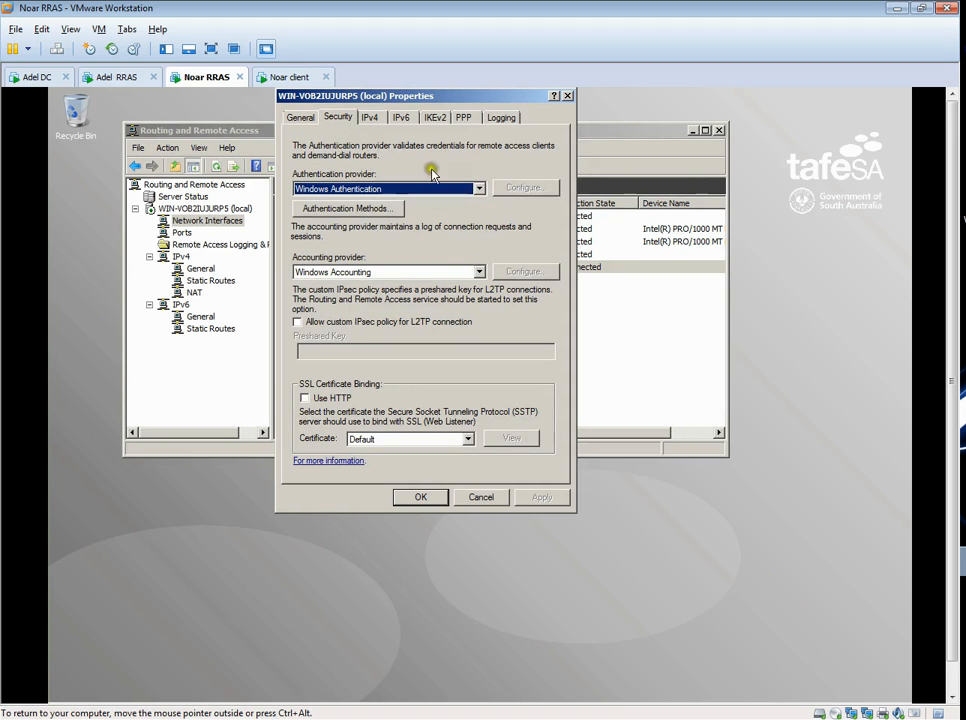
left_click(368, 210)
left_click(535, 405)
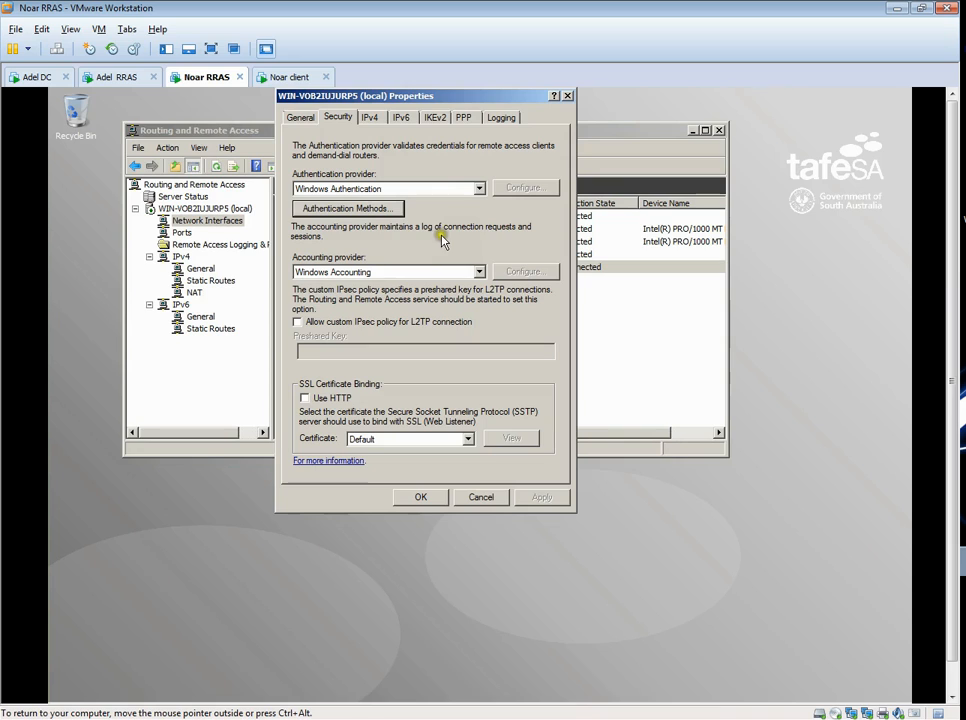
- Allow a custom IPsec policy for L2TP connections on the server, enter the preshared key and save the properties
left_click(297, 321)
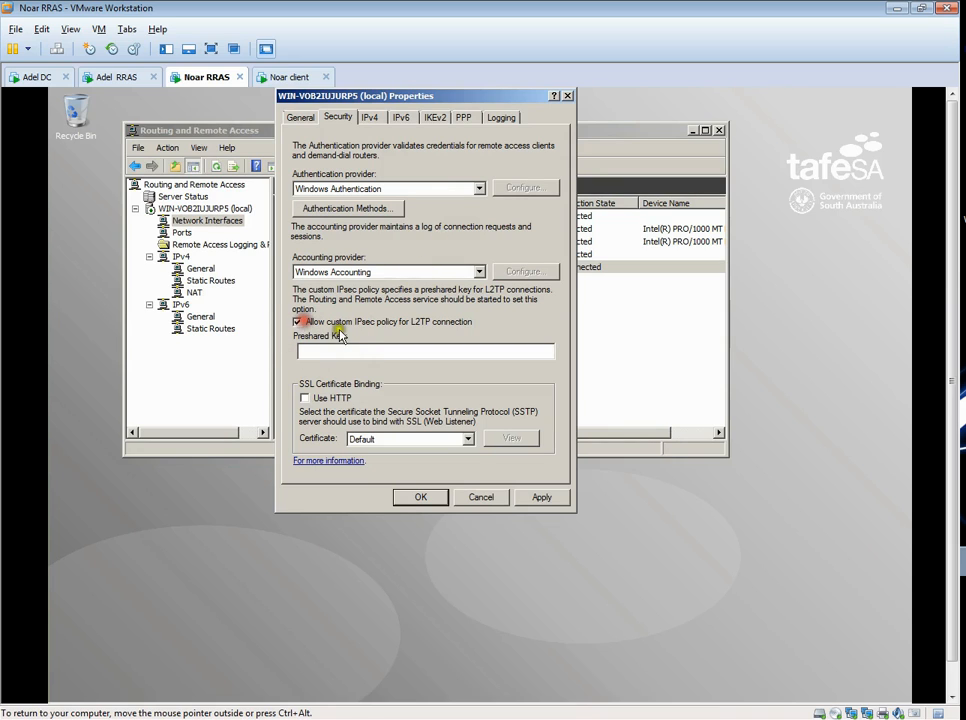
left_click(341, 349)
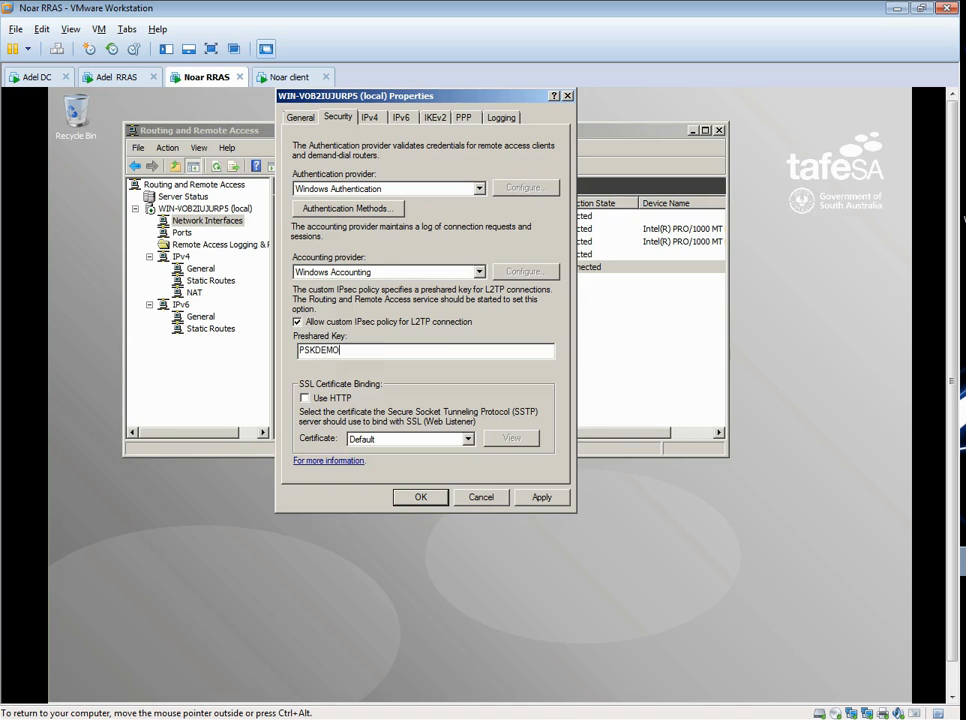
left_click(410, 499)
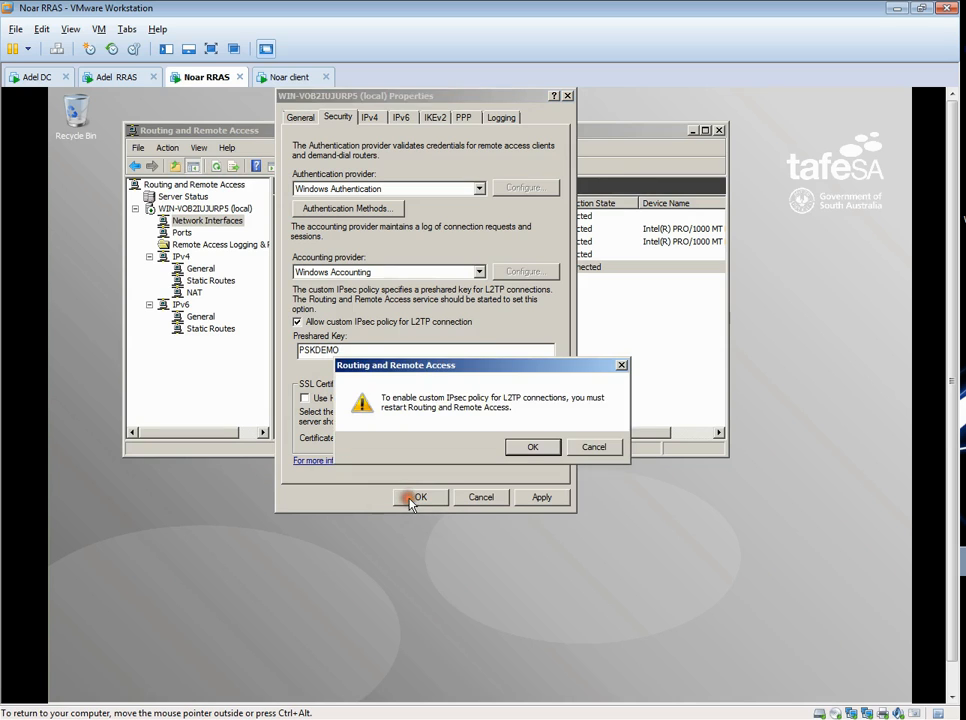
left_click(535, 447)
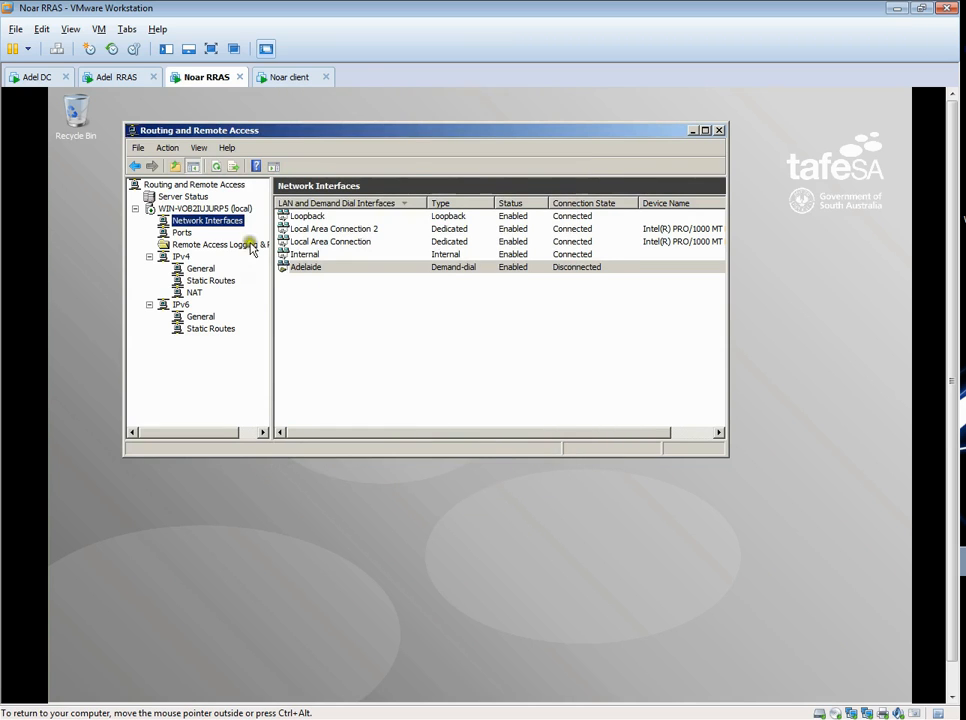
- Restart the Routing and Remote Access service on the local server
right_click(195, 209)
mouse_move(399, 253)
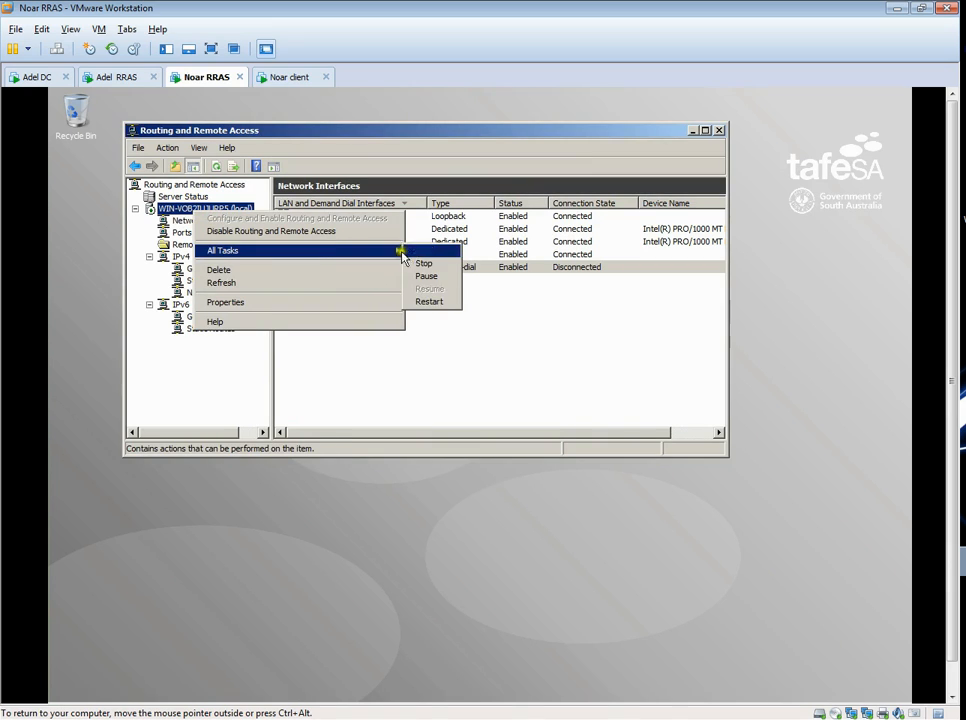
left_click(444, 303)
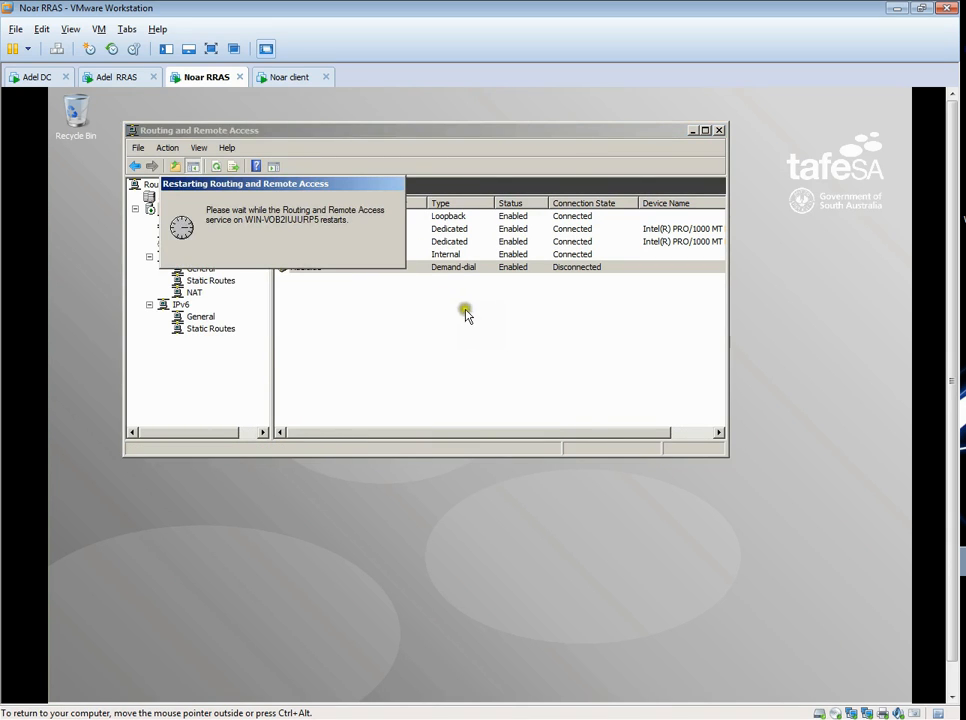
left_click(478, 323)
left_click(478, 323)
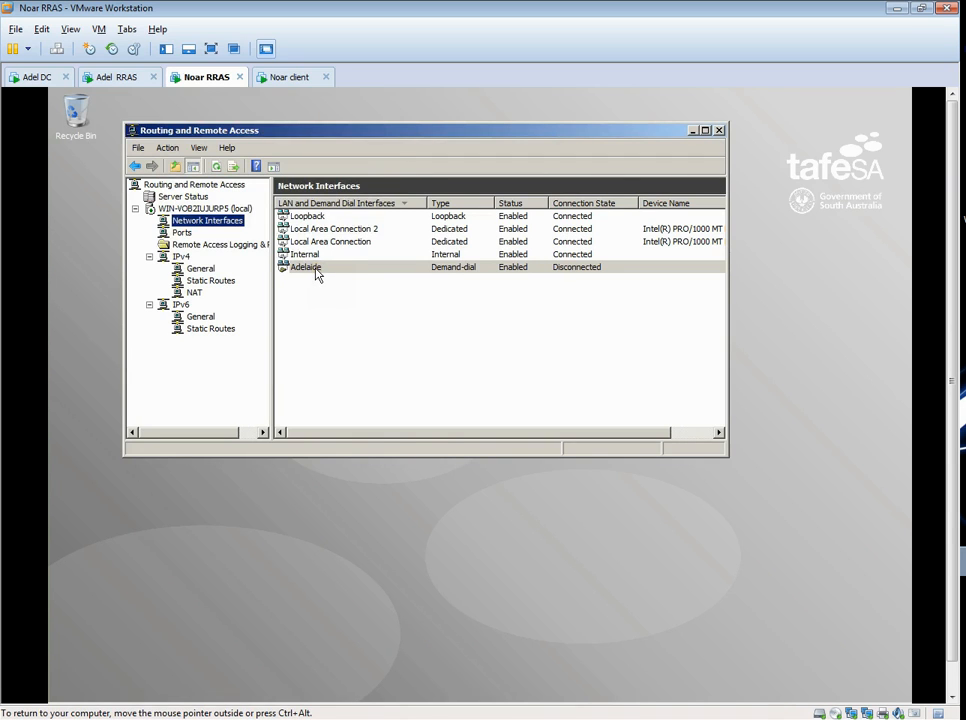
- Open the Adelaide interface's properties and review its connection options, security and advanced L2TP settings
right_click(316, 274)
left_click(370, 456)
left_click(350, 155)
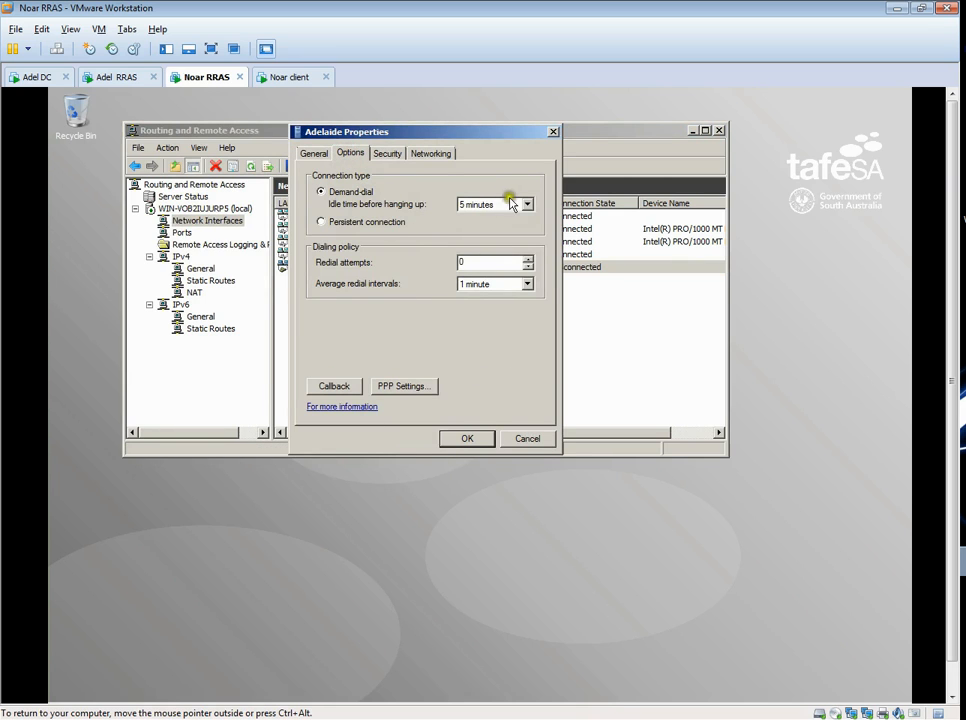
left_click(387, 153)
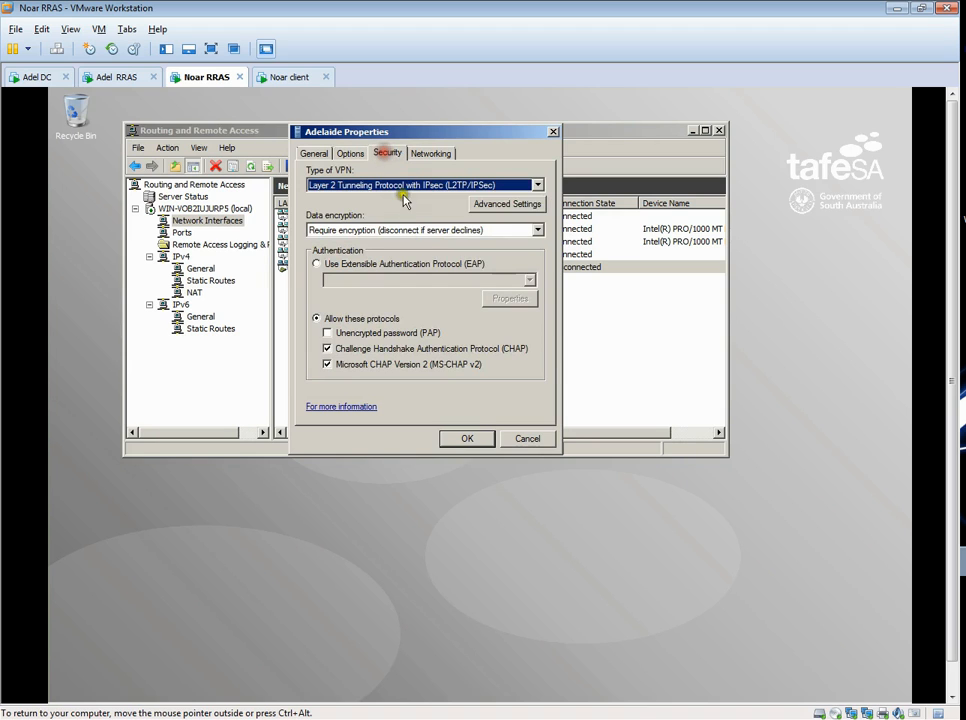
left_click(527, 203)
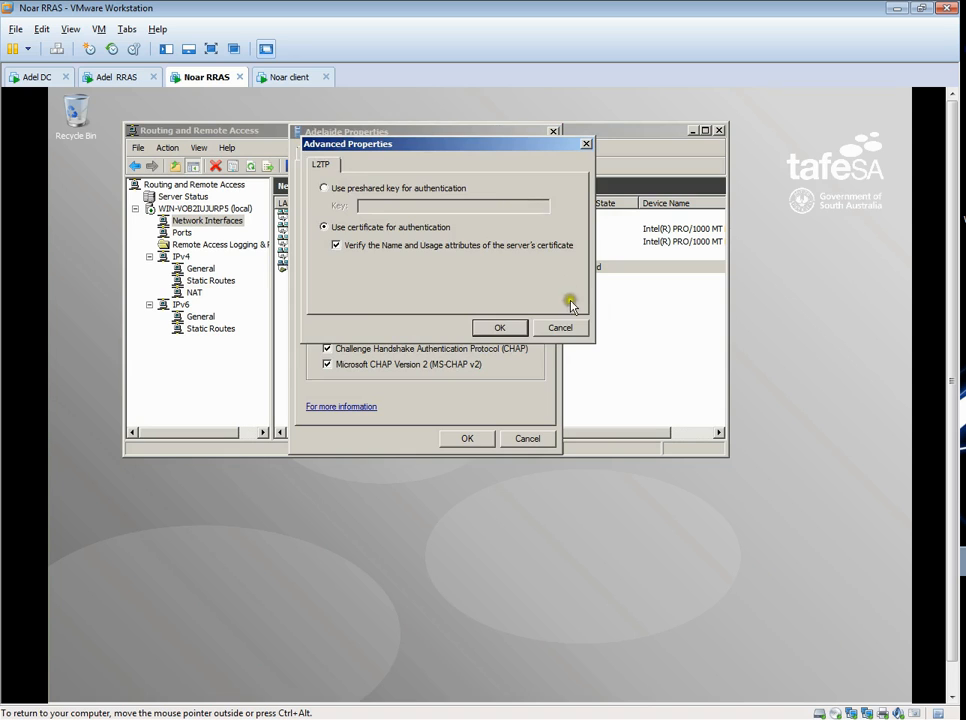
left_click(560, 328)
- Set the Adelaide interface's L2TP authentication to use a preshared key, enter the key and save the properties
left_click(500, 206)
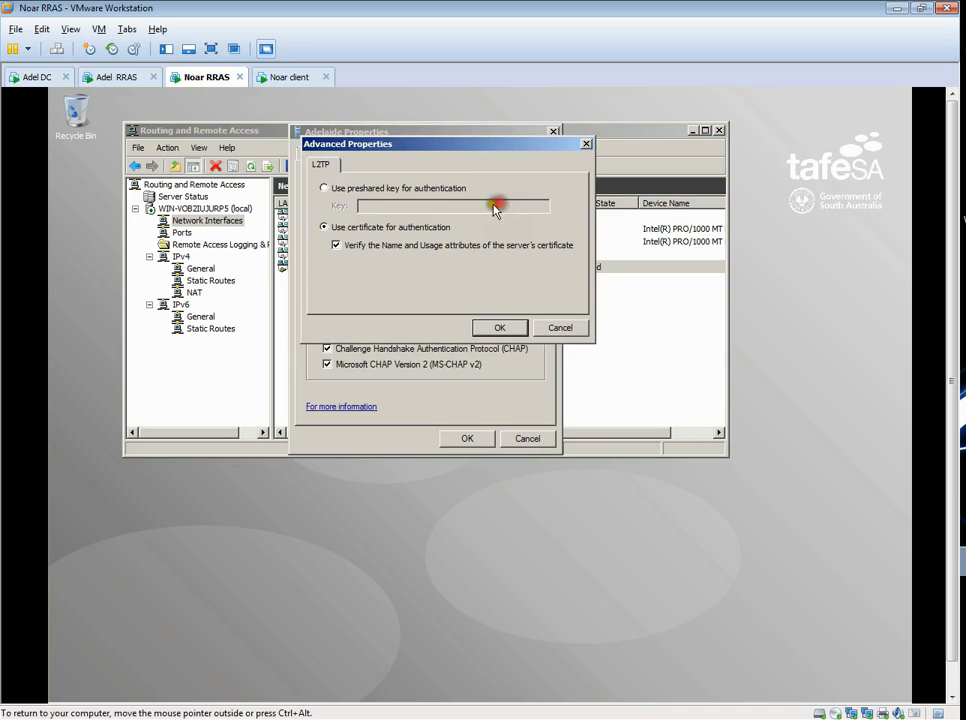
left_click(336, 190)
left_click(388, 205)
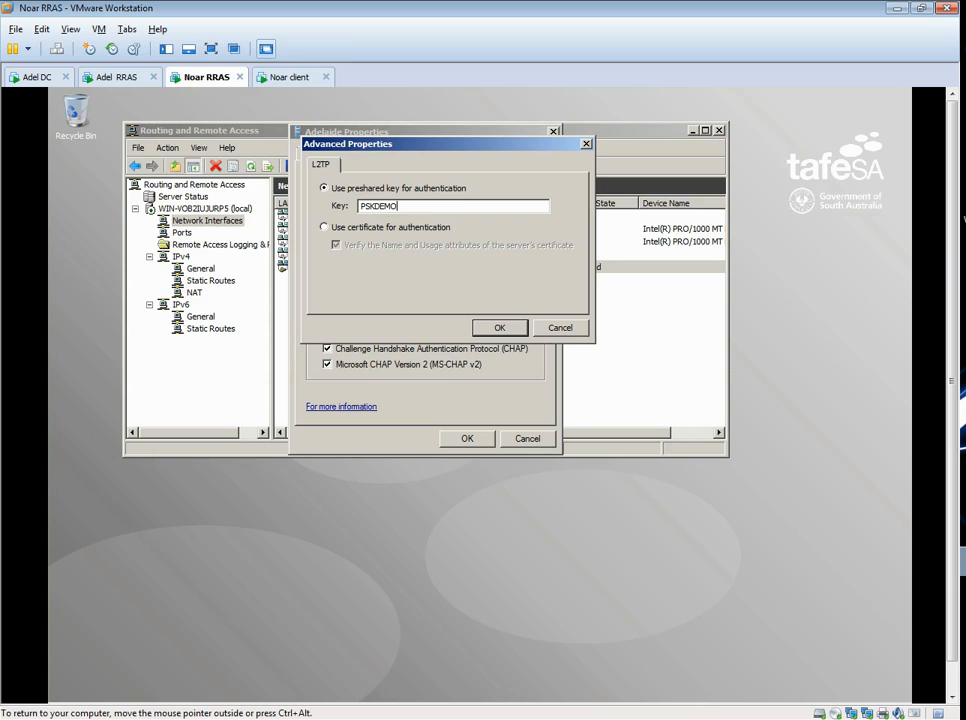
left_click(503, 330)
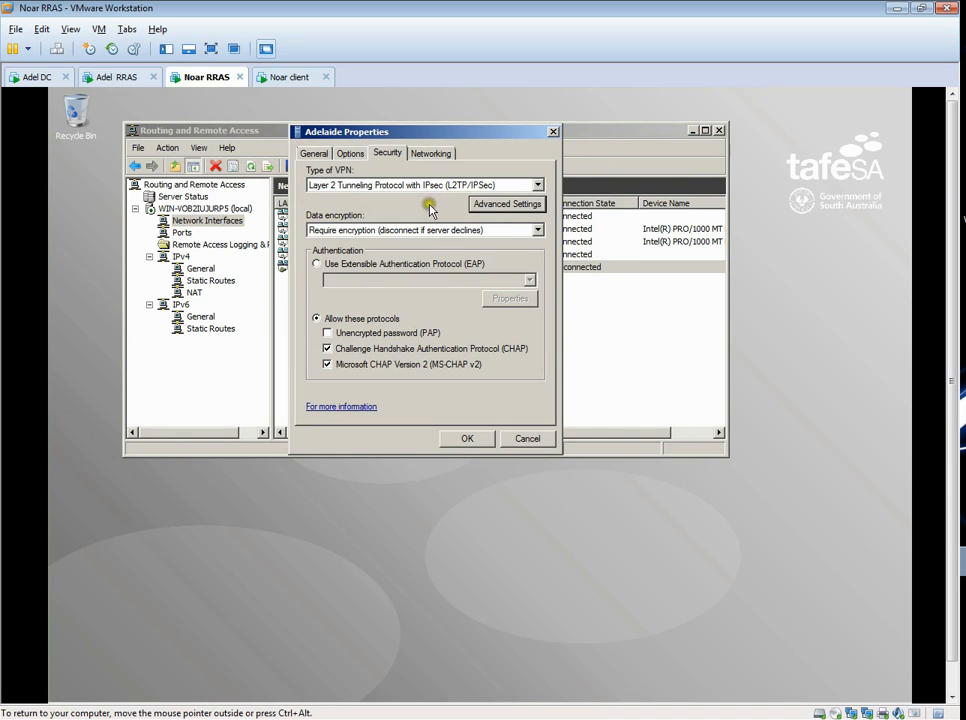
left_click(476, 441)
left_click(476, 441)
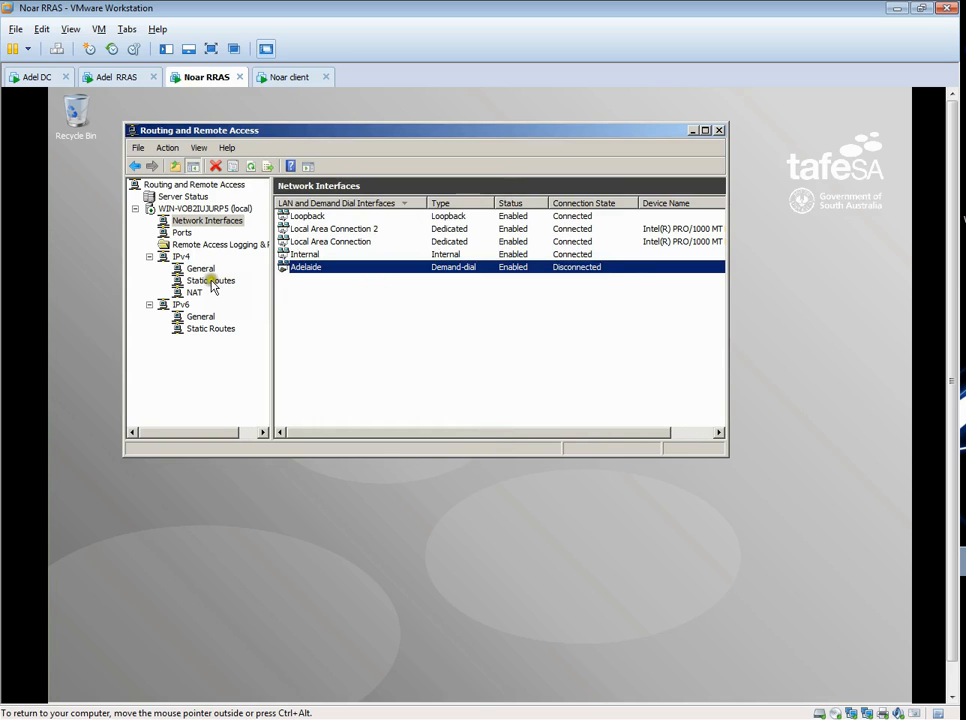
- Open the properties of the server's ports and check the WAN Miniport (SSTP) configuration
left_click(184, 233)
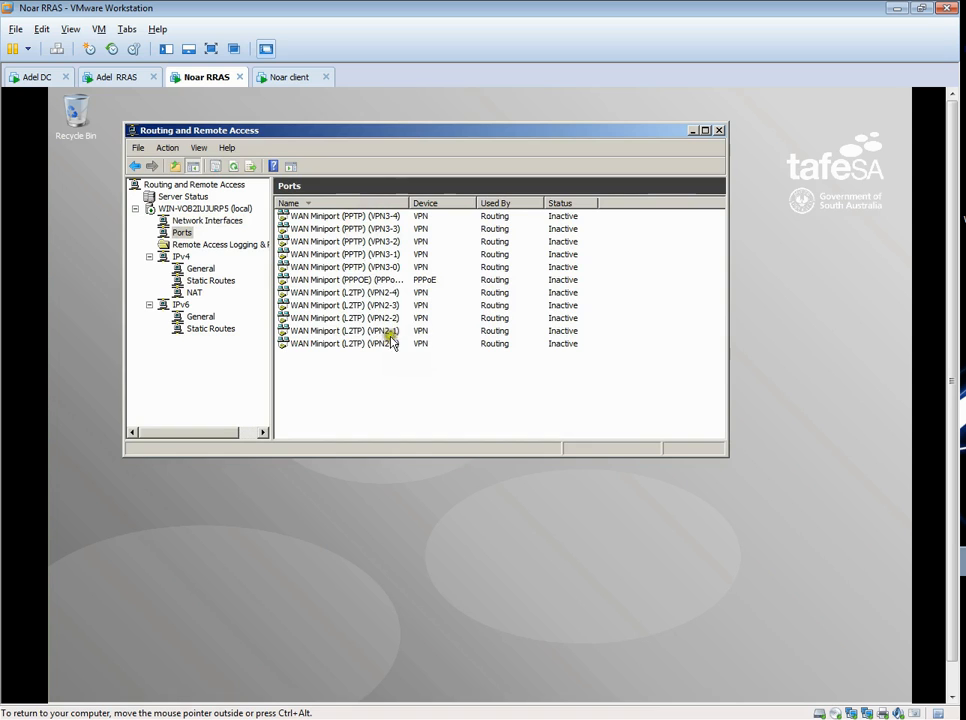
left_click(322, 218)
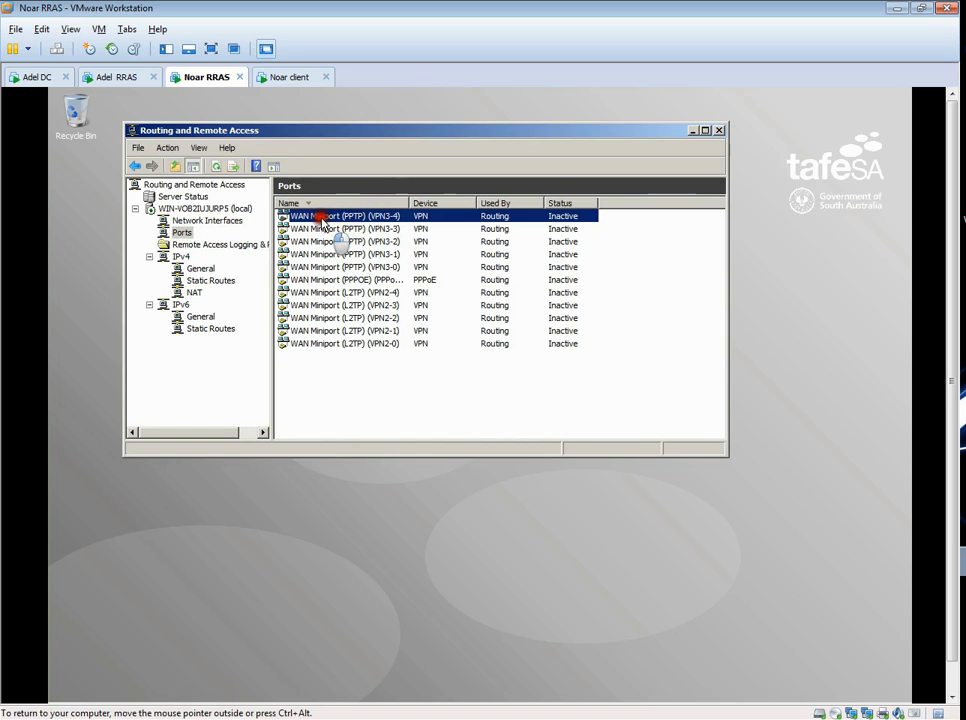
right_click(183, 233)
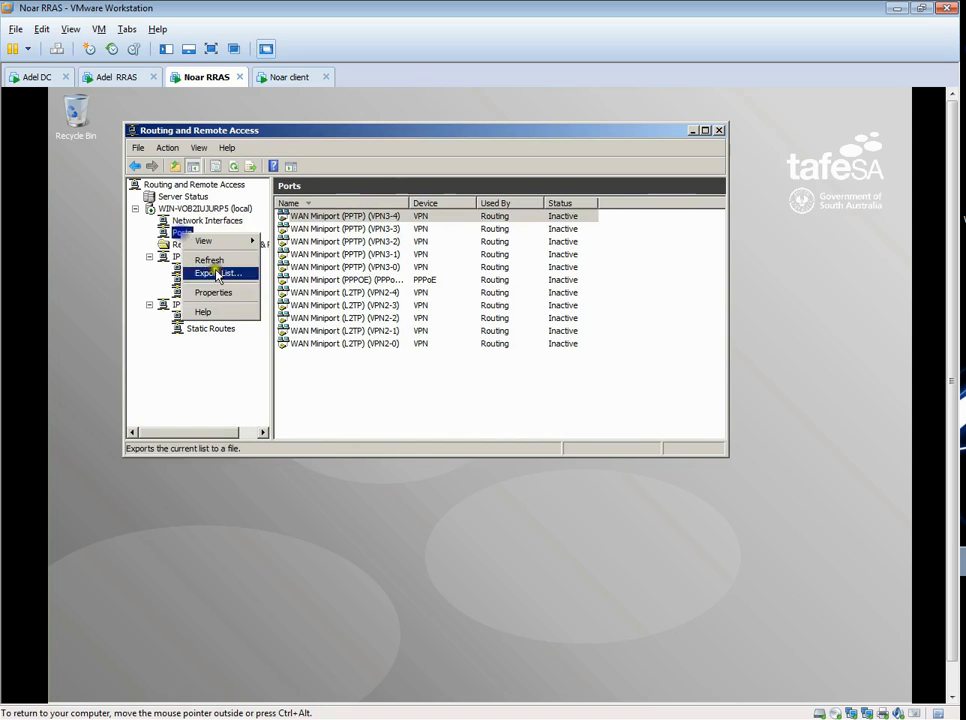
left_click(230, 292)
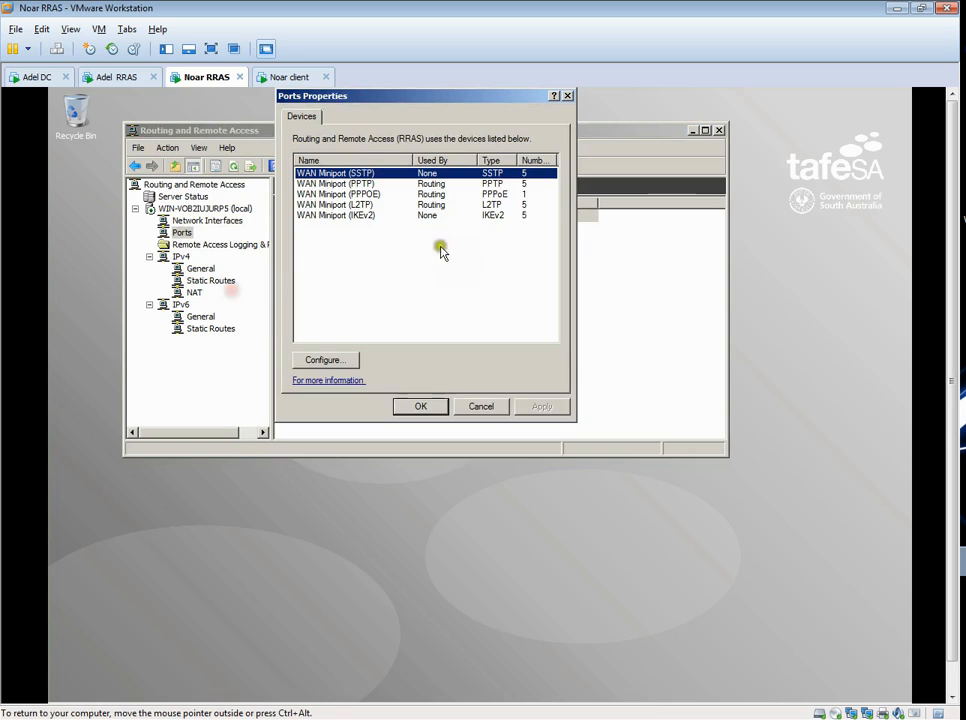
left_click(353, 362)
left_click(529, 342)
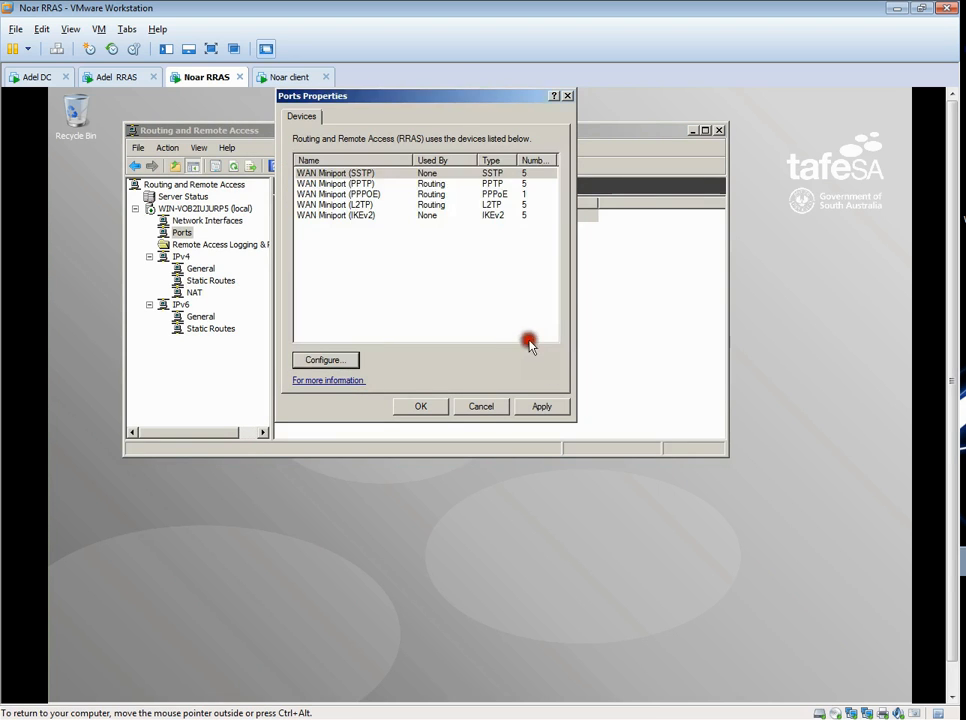
- Disable demand-dial routing connections on the WAN Miniport (PPTP) and WAN Miniport (PPPOE) devices
left_click(335, 184)
left_click(333, 364)
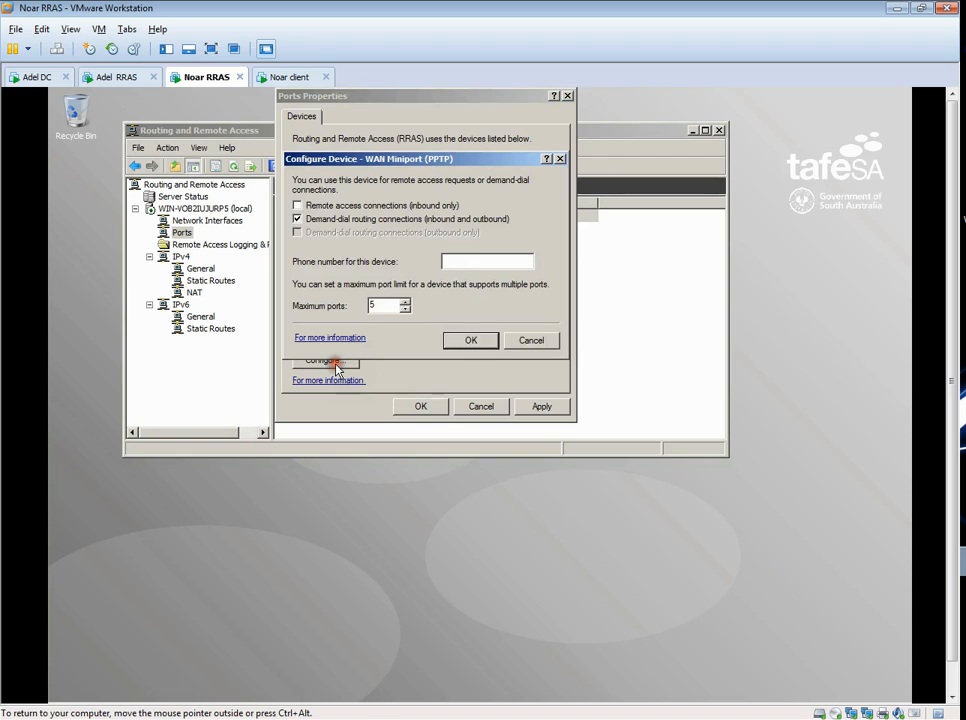
left_click(298, 218)
left_click(468, 340)
left_click(318, 195)
left_click(340, 360)
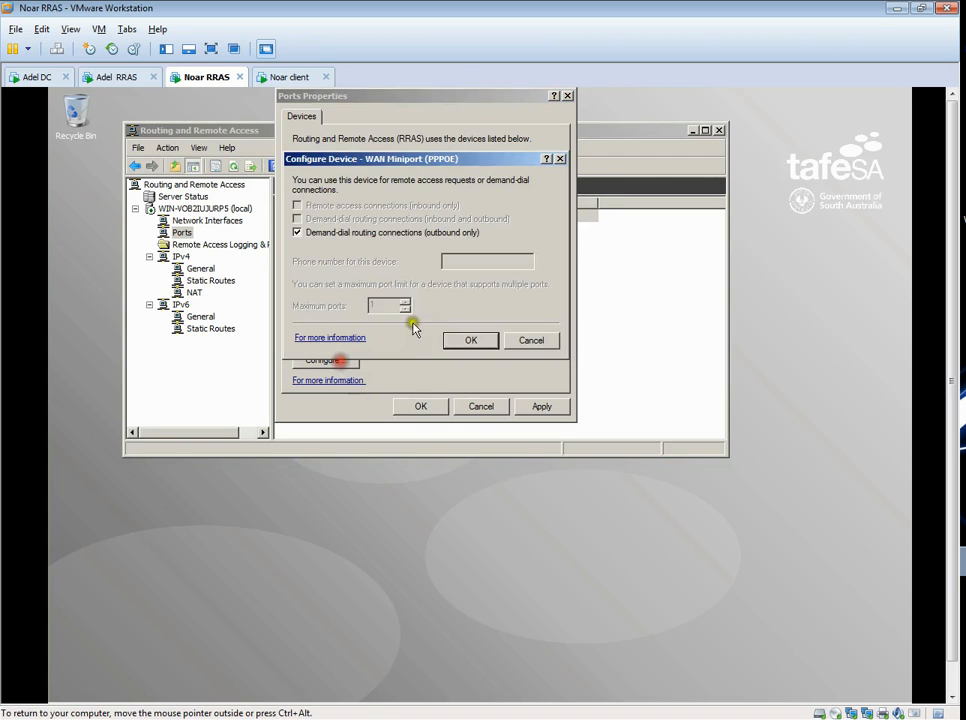
left_click(320, 233)
left_click(470, 340)
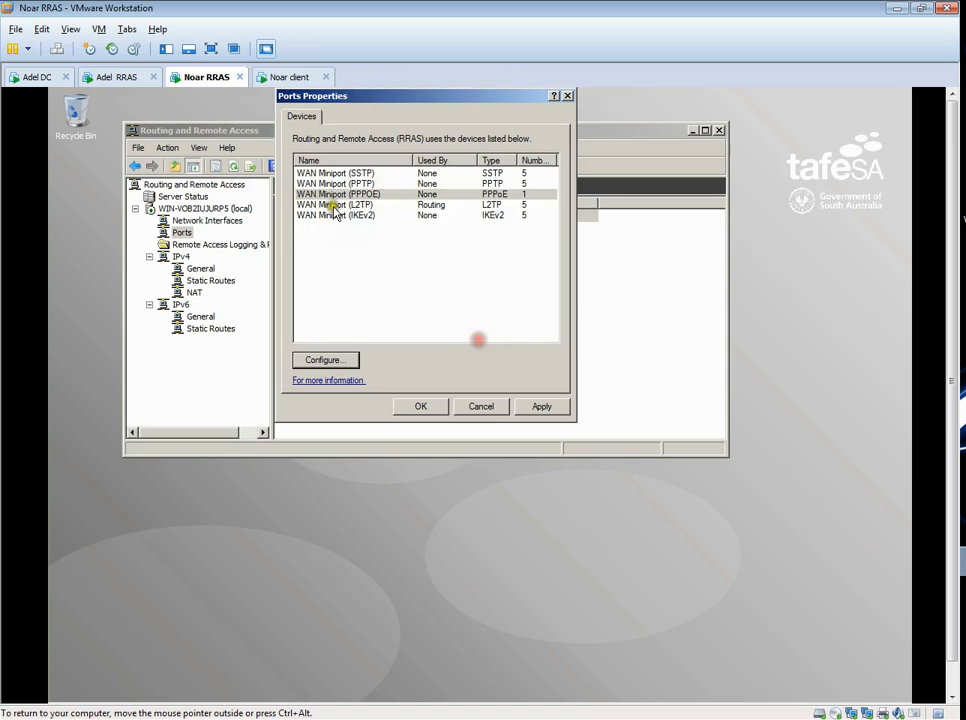
- Check the L2TP and IKEv2 miniport configurations, then save the port changes and close the Routing and Remote Access console
left_click(333, 205)
left_click(346, 360)
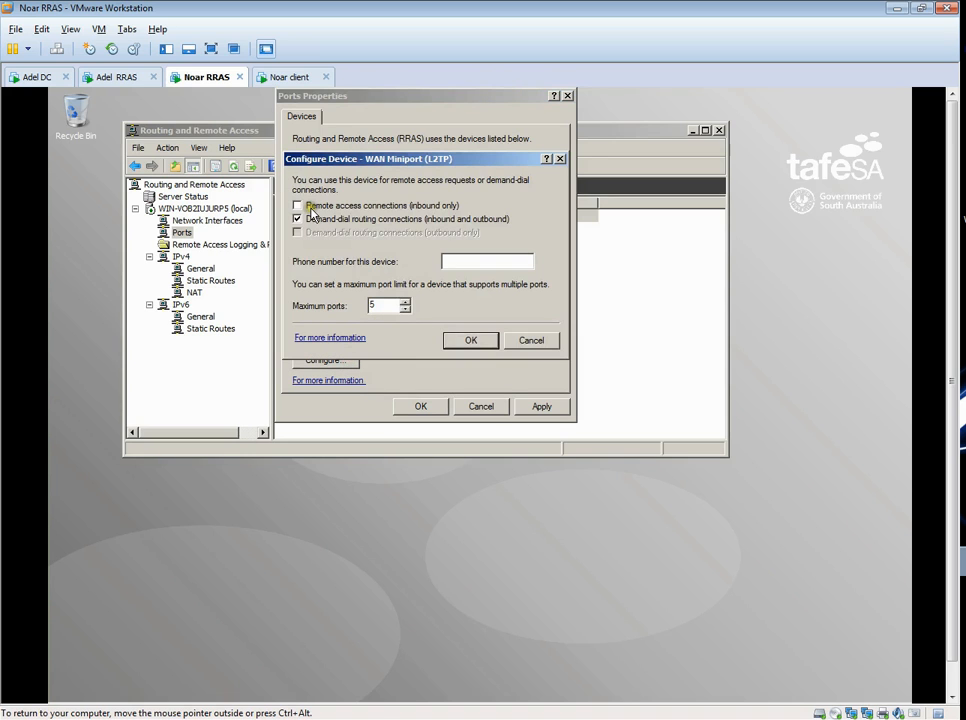
left_click(479, 343)
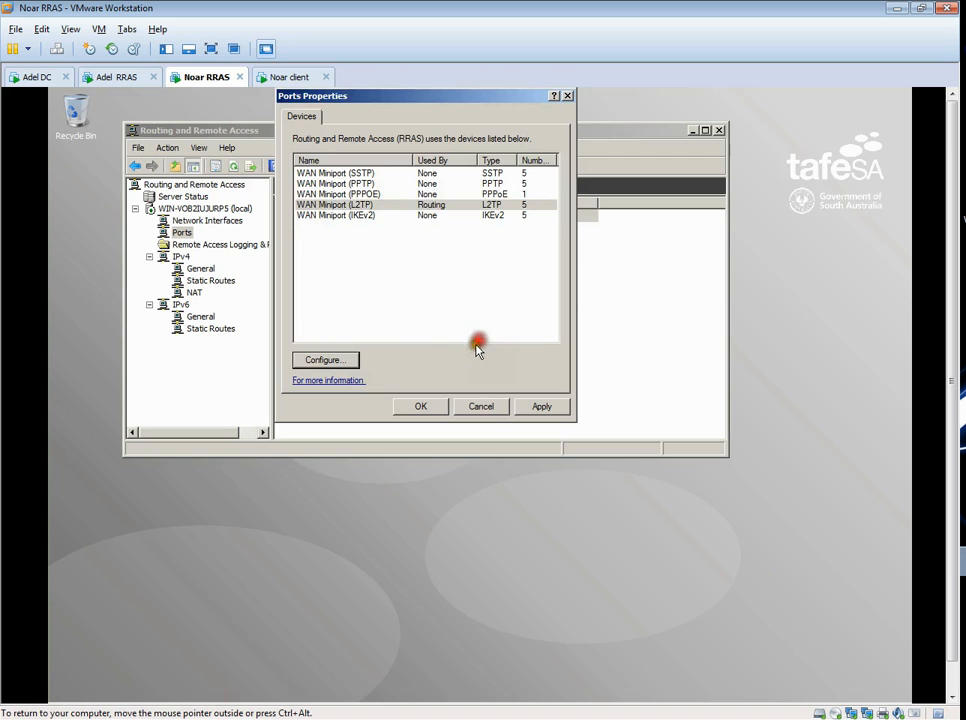
left_click(345, 216)
left_click(340, 360)
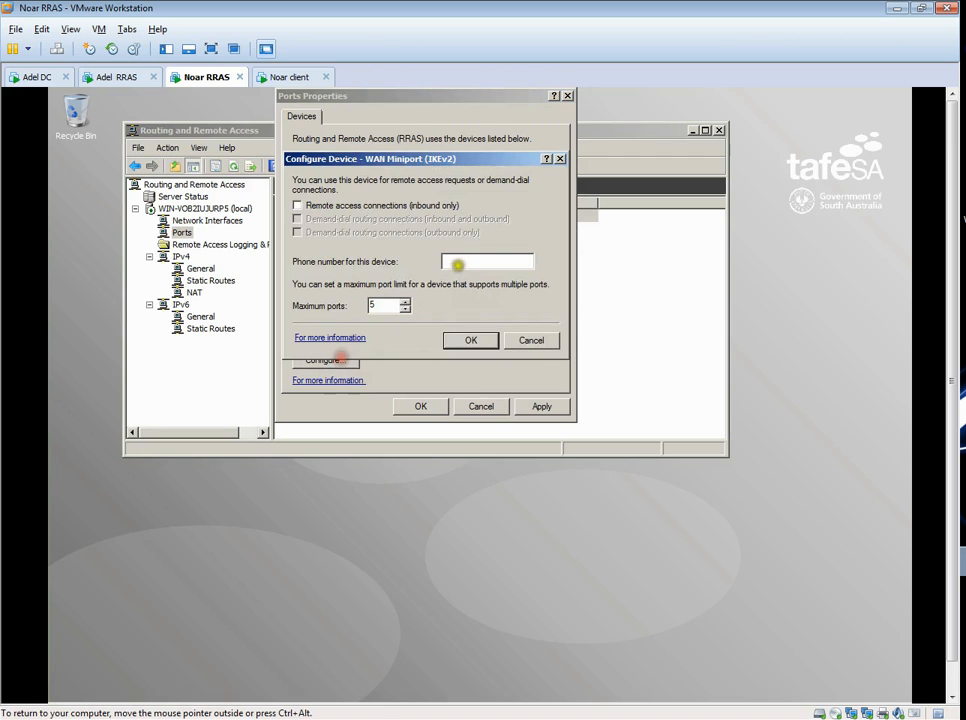
left_click(470, 340)
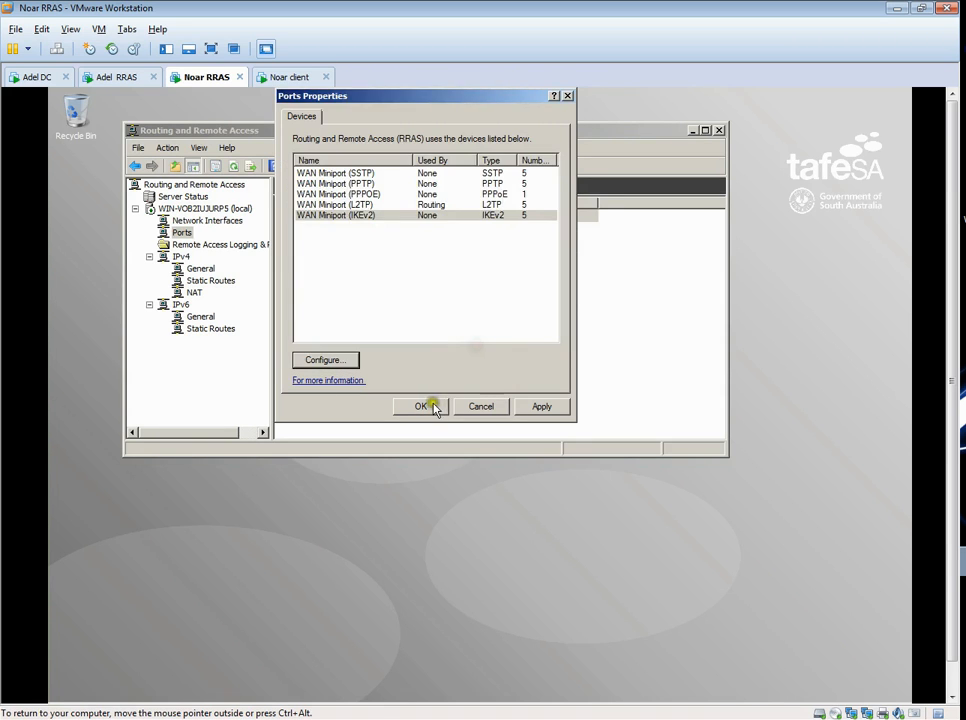
left_click(421, 406)
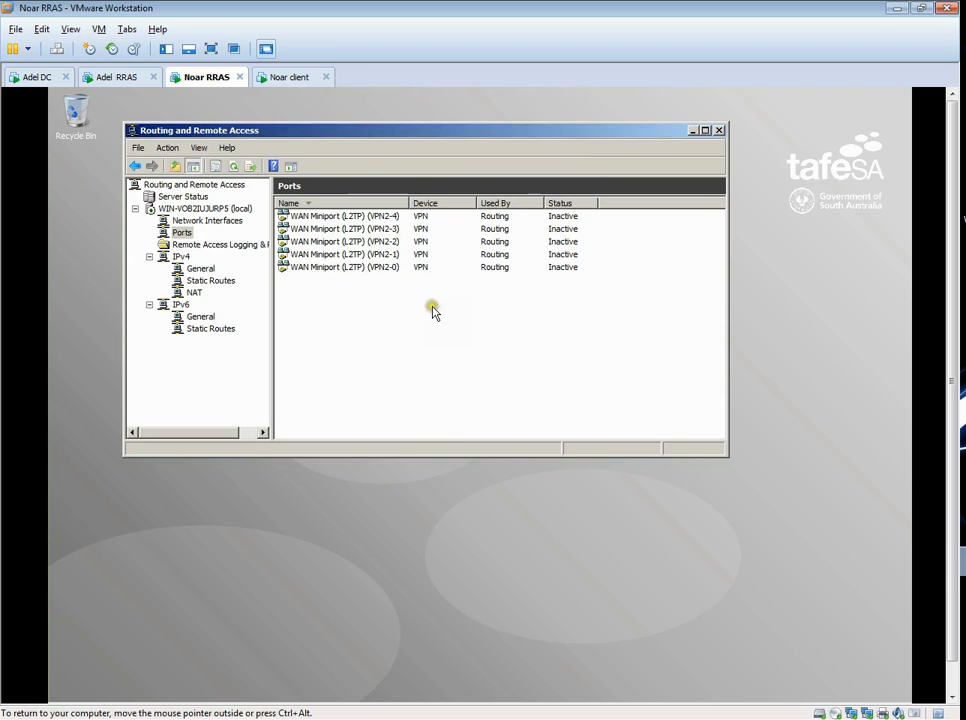
left_click(720, 131)
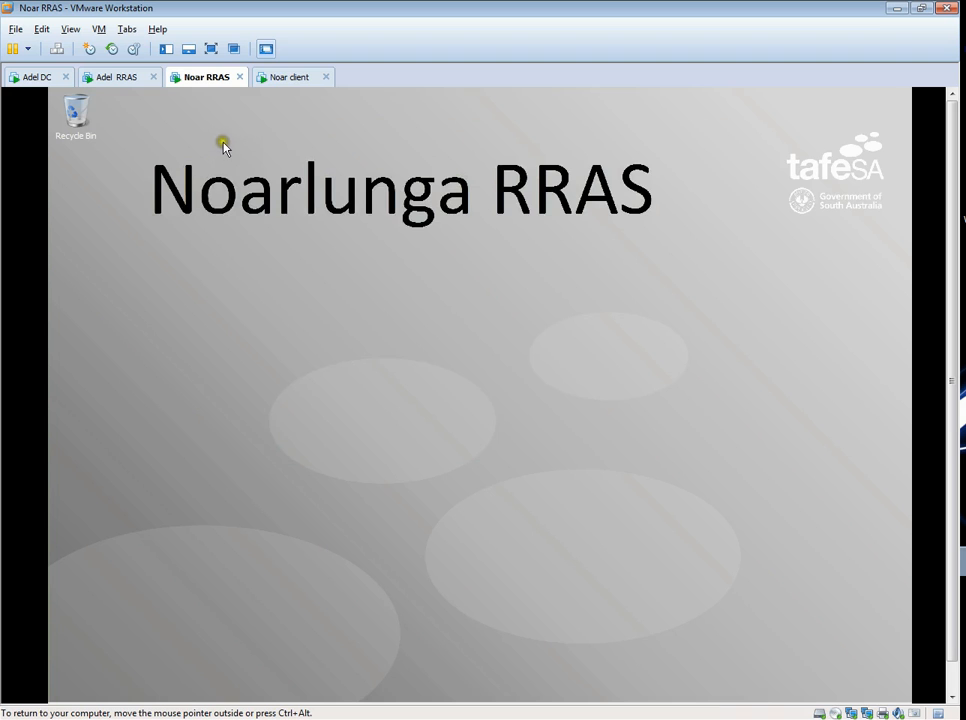
- Open a command prompt on the Noarlunga RRAS server and run ipconfig to check its adapter IP addresses
left_click_drag(947, 279, 949, 313)
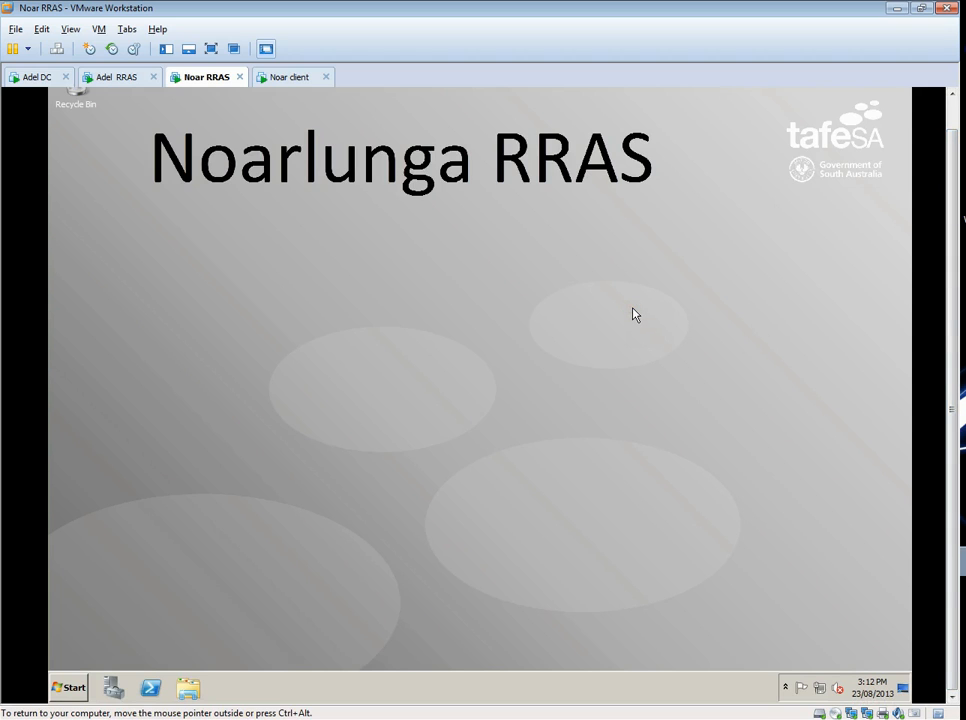
left_click(69, 687)
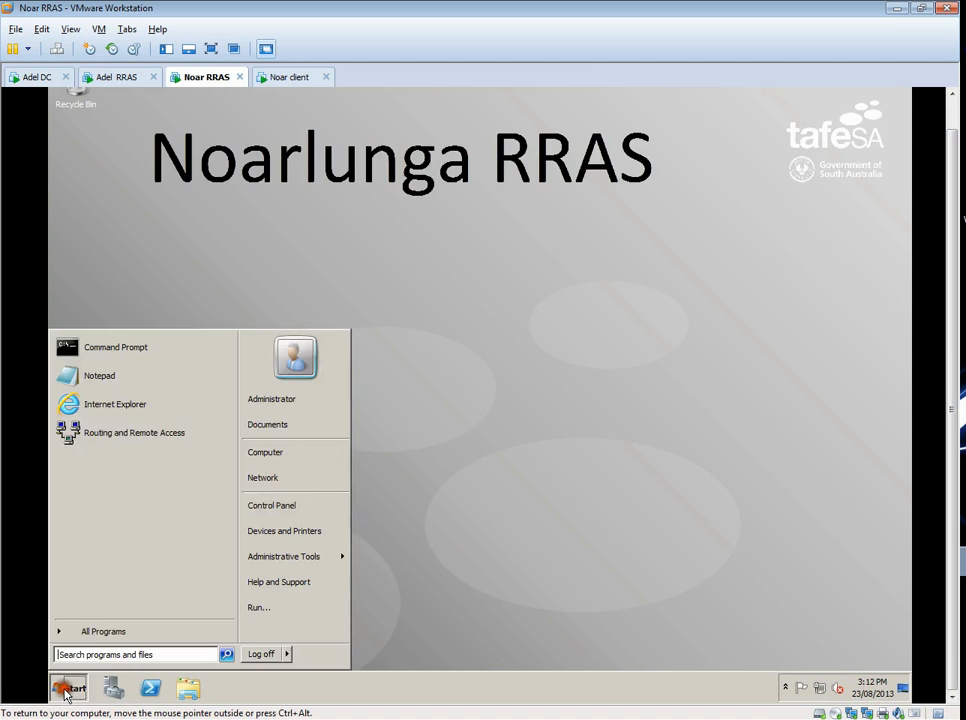
left_click(134, 350)
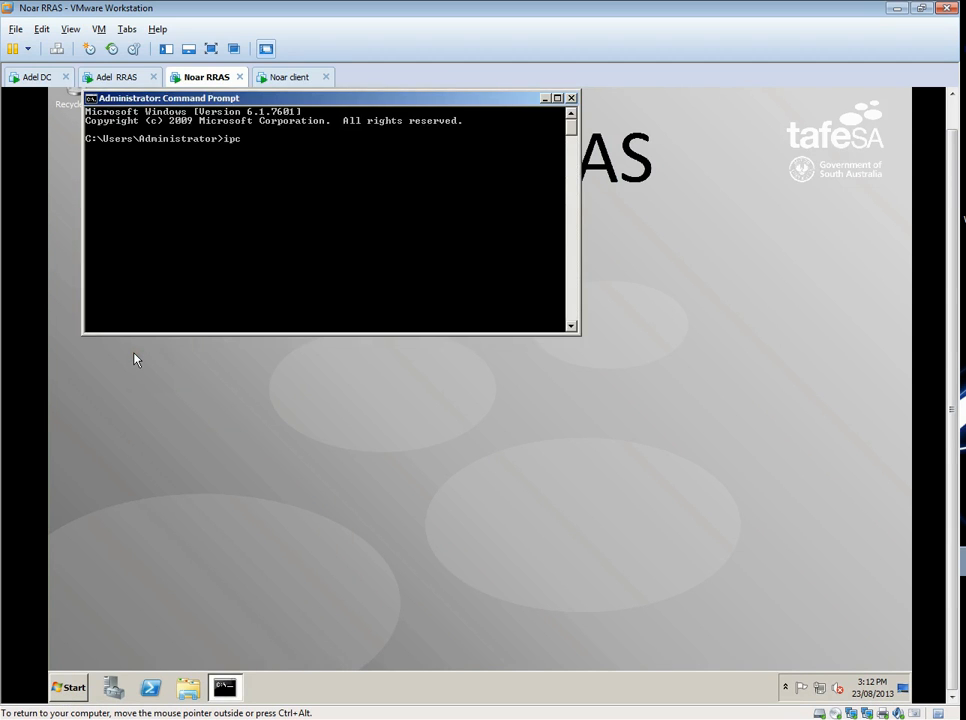
type("ipconfig")
key("Return")
scroll(320, 258, "up", 4)
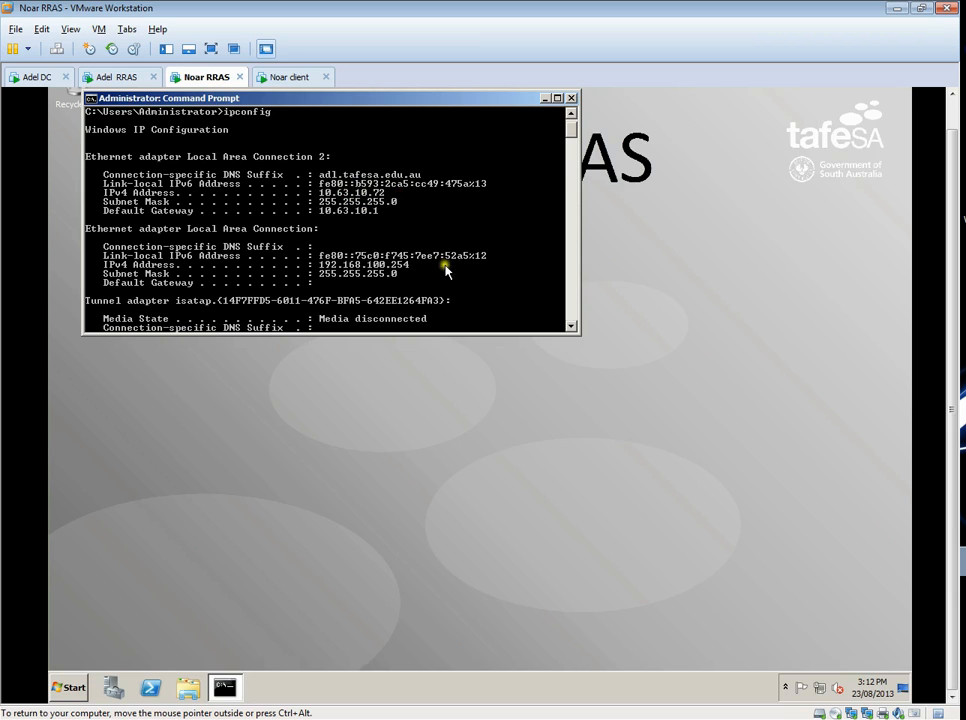
- Switch to the Adel RRAS virtual machine and start a new demand-dial interface named Noarlunga in its network interfaces
left_click(128, 85)
left_click(420, 304)
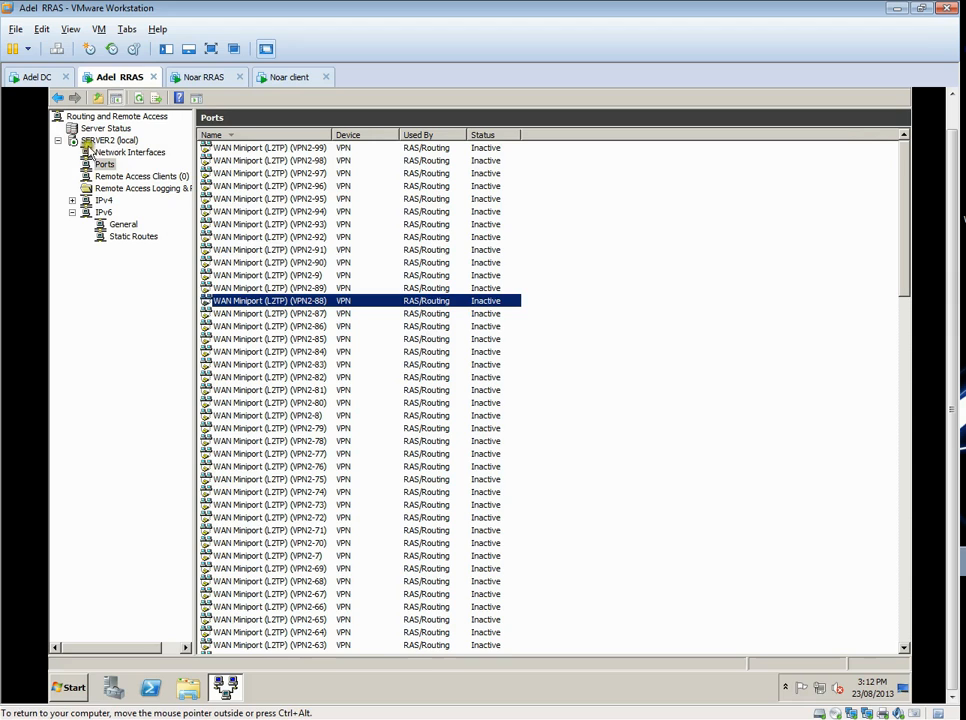
left_click(72, 212)
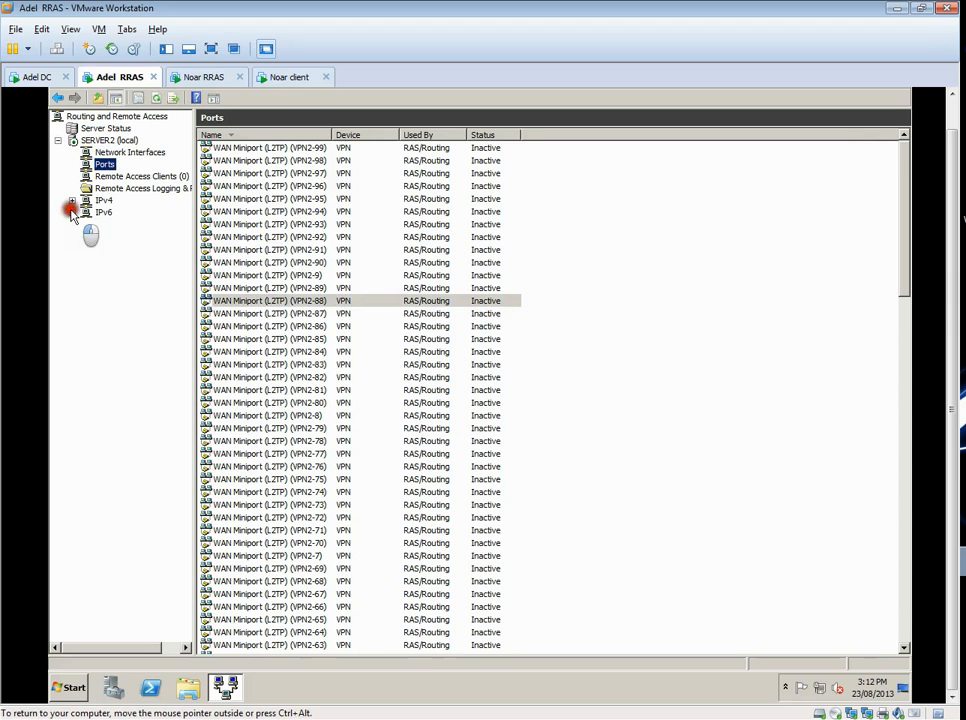
left_click(105, 140)
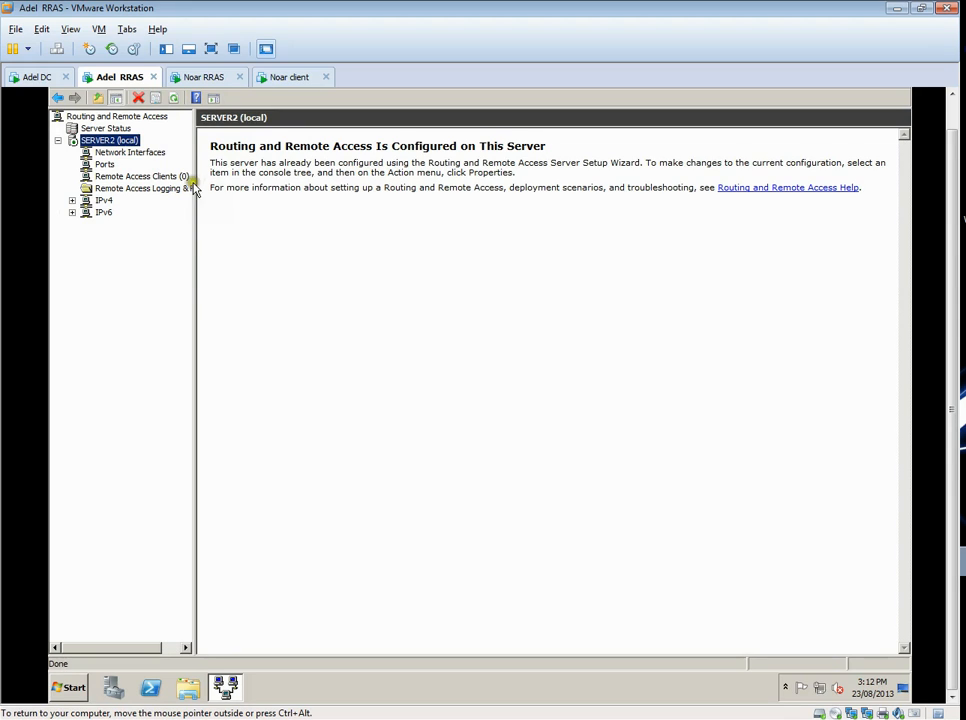
left_click(129, 152)
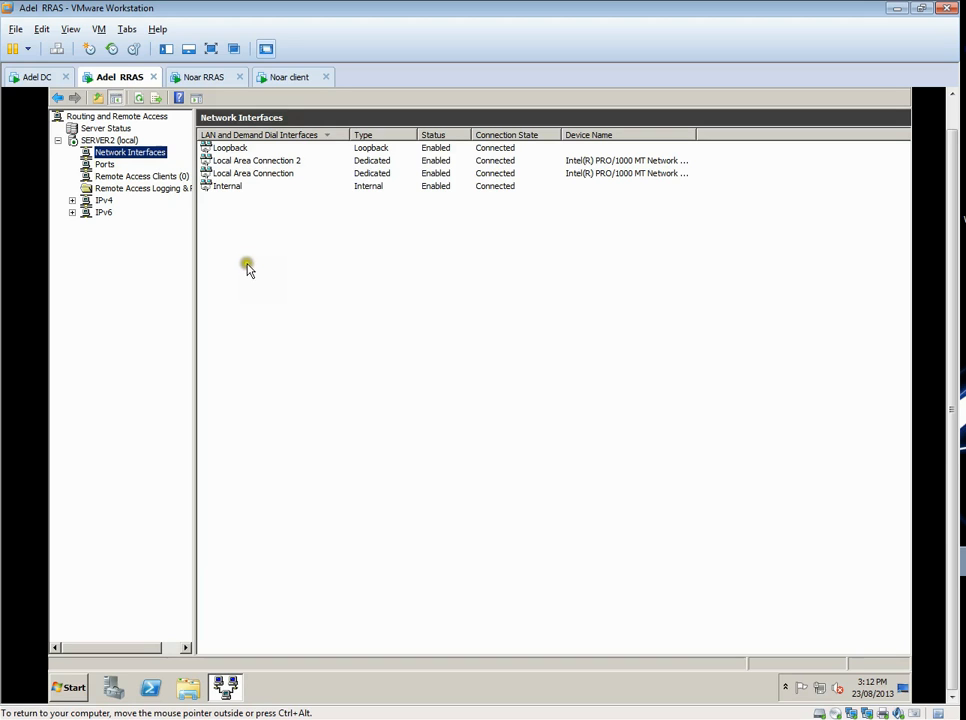
right_click(147, 153)
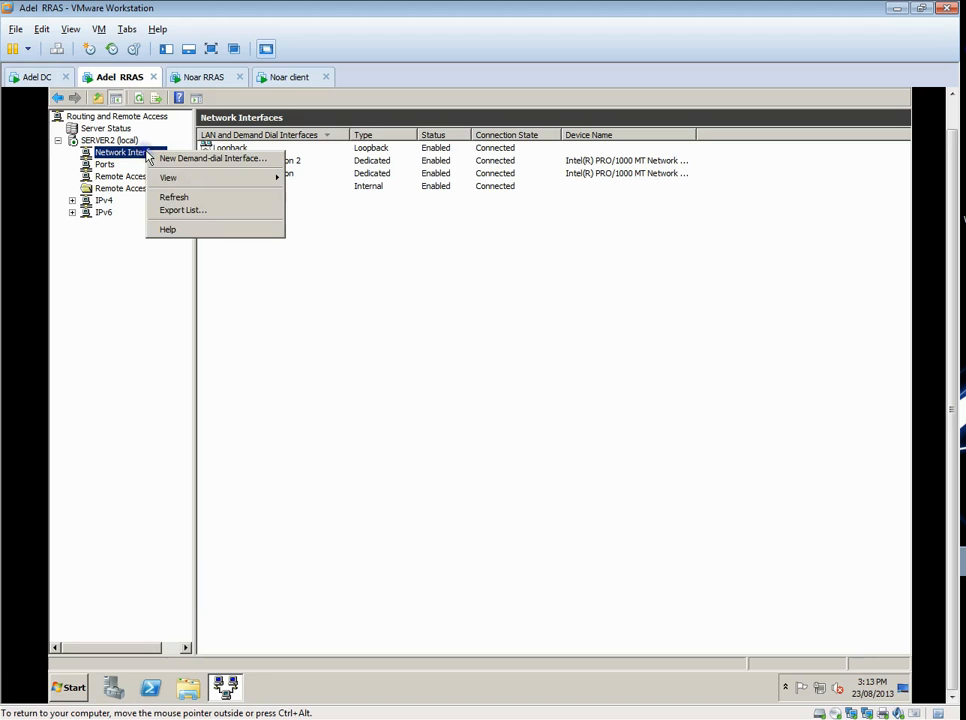
left_click(223, 165)
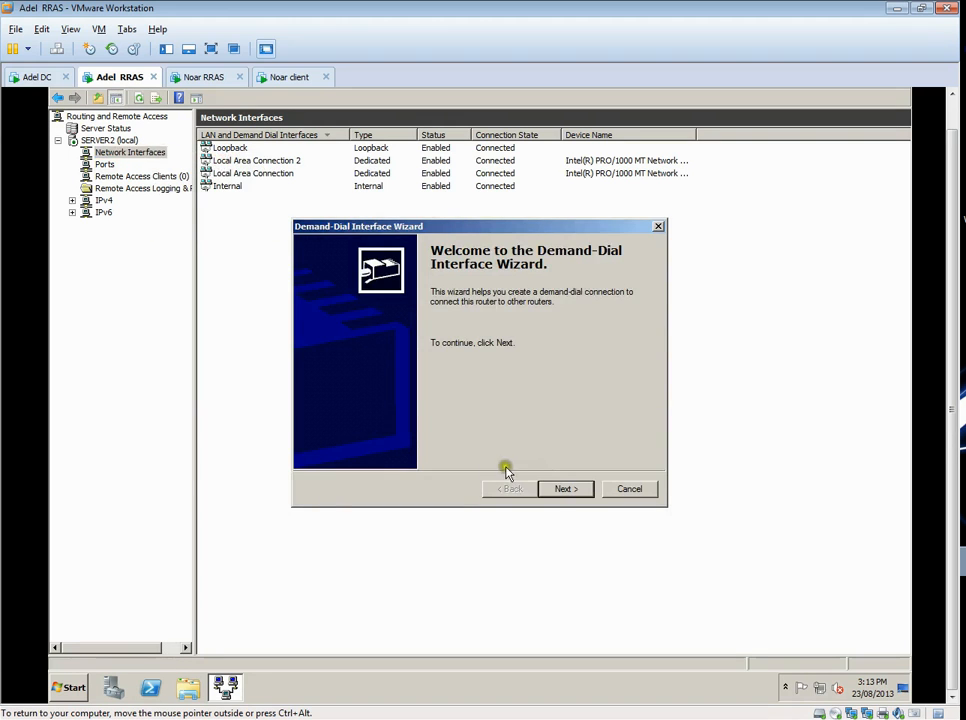
left_click(565, 489)
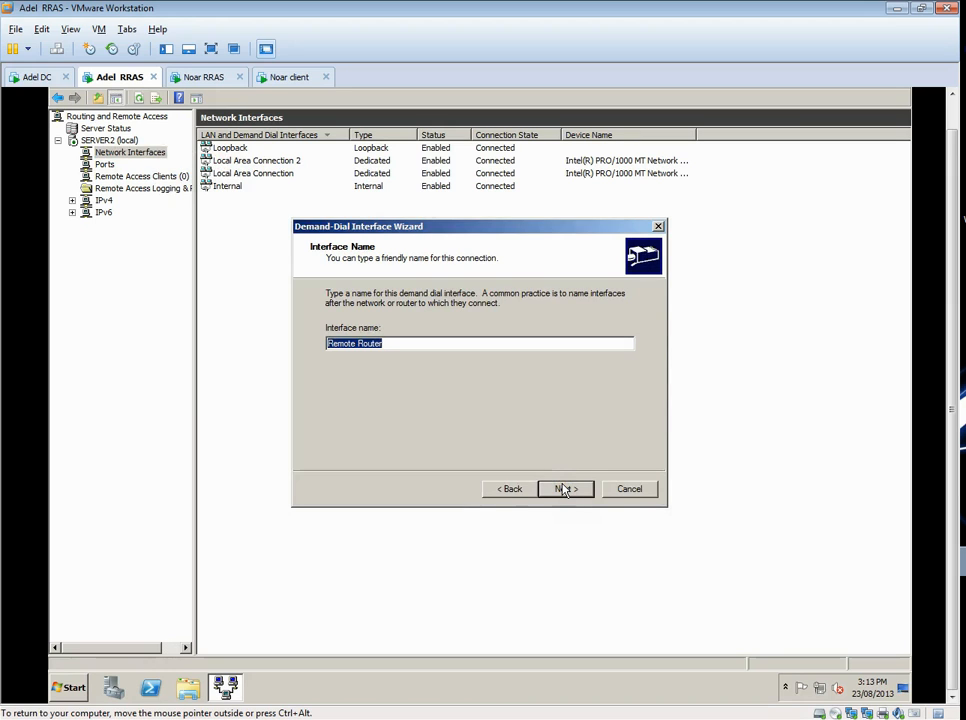
type("Noarlunga")
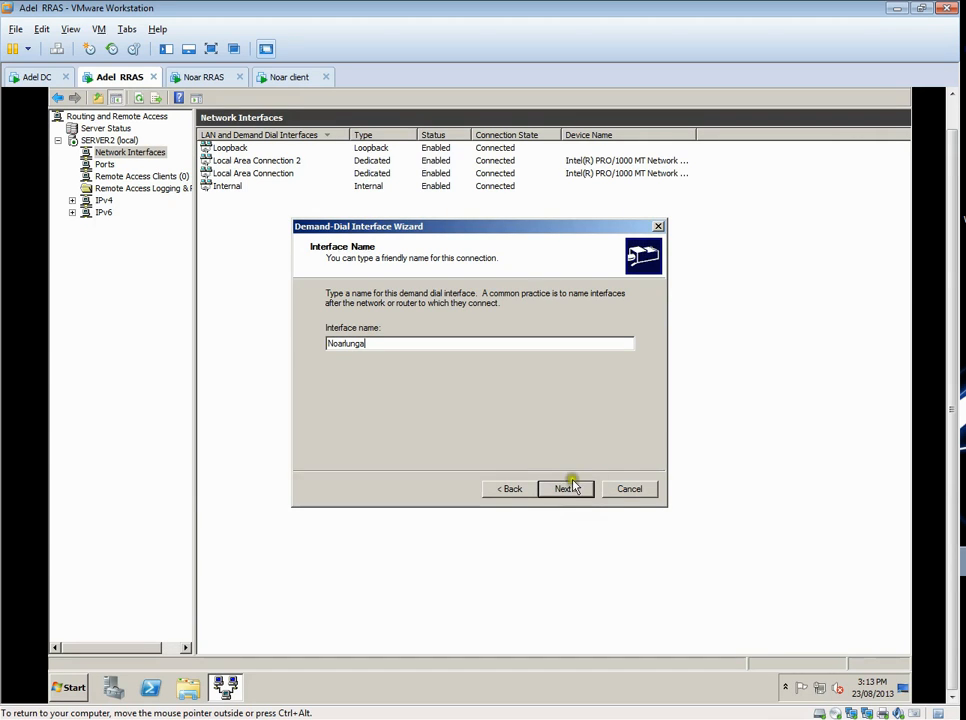
left_click(567, 489)
- Choose Layer 2 Tunneling Protocol (L2TP) as the VPN type and set the remote router address to 10.62.10.72
left_click(566, 489)
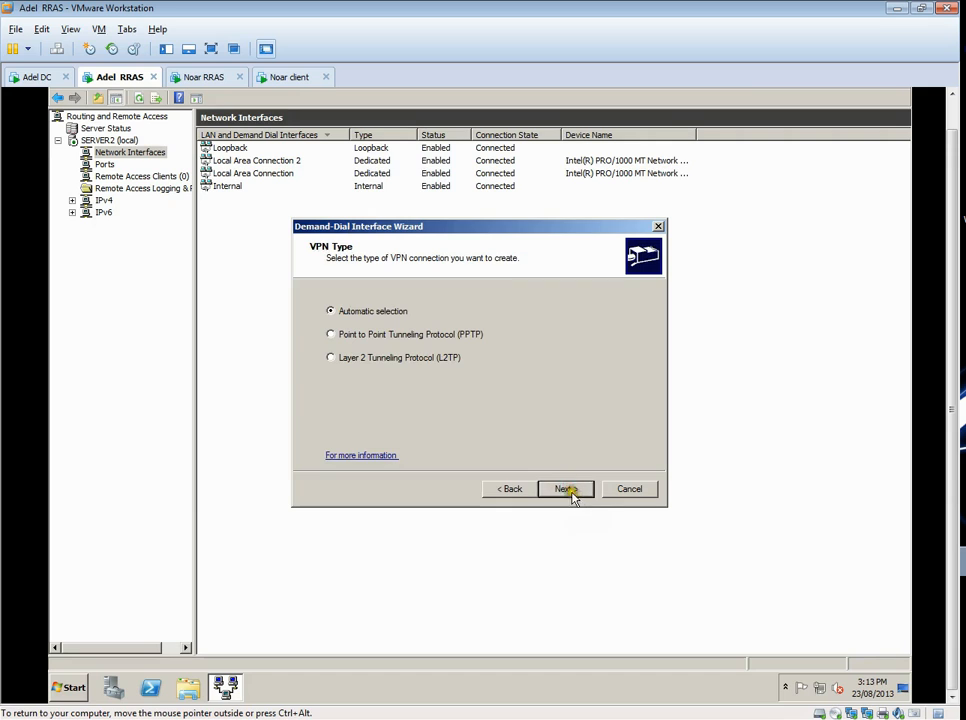
left_click(349, 364)
left_click(566, 489)
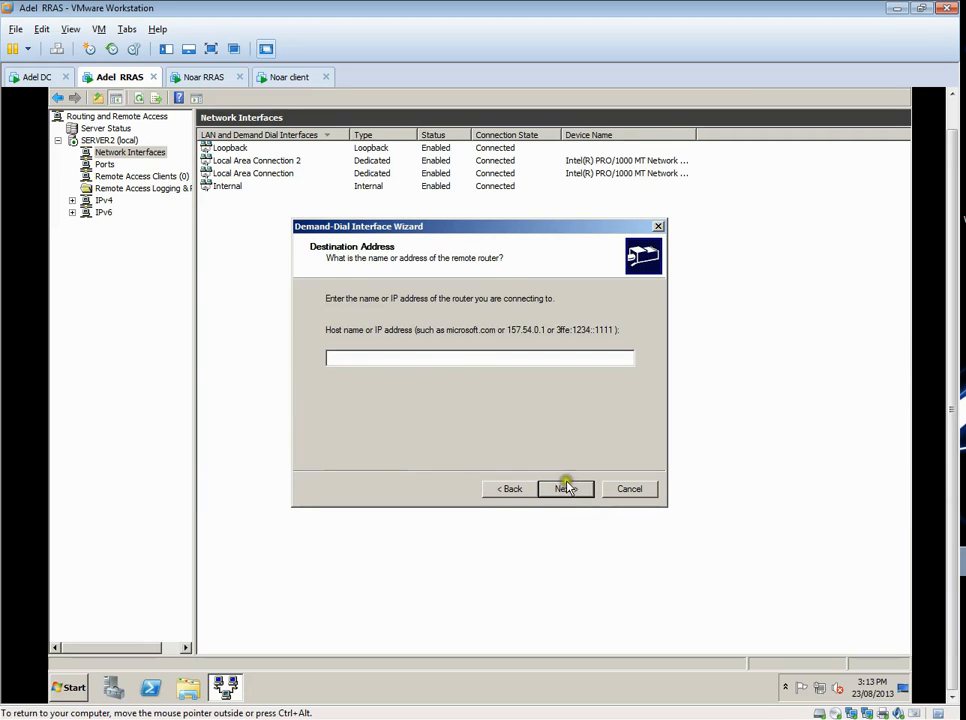
left_click(452, 355)
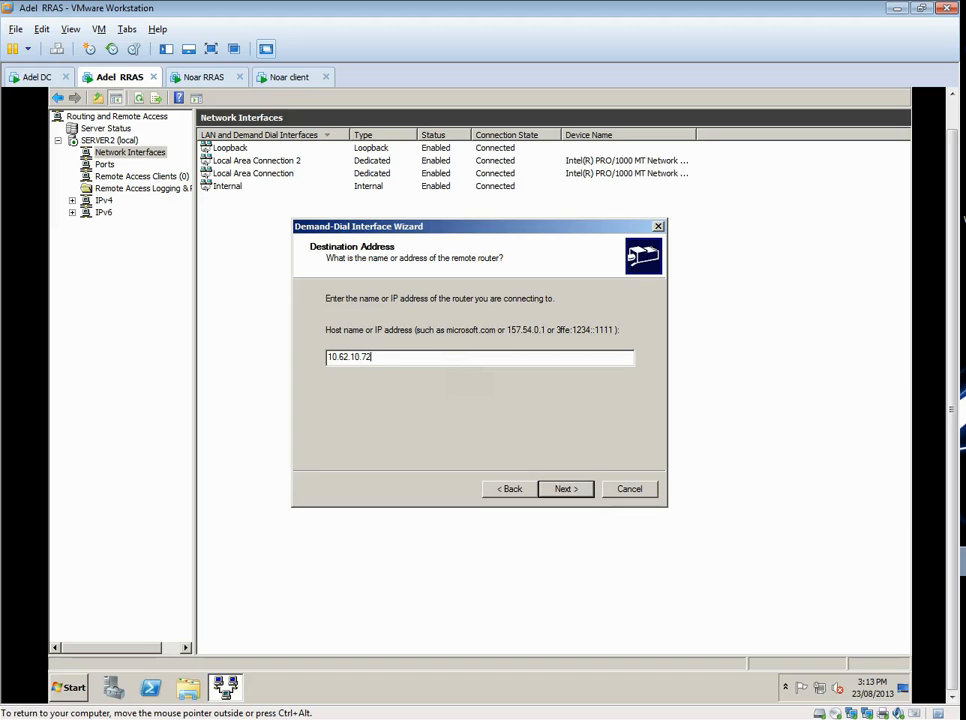
left_click(572, 488)
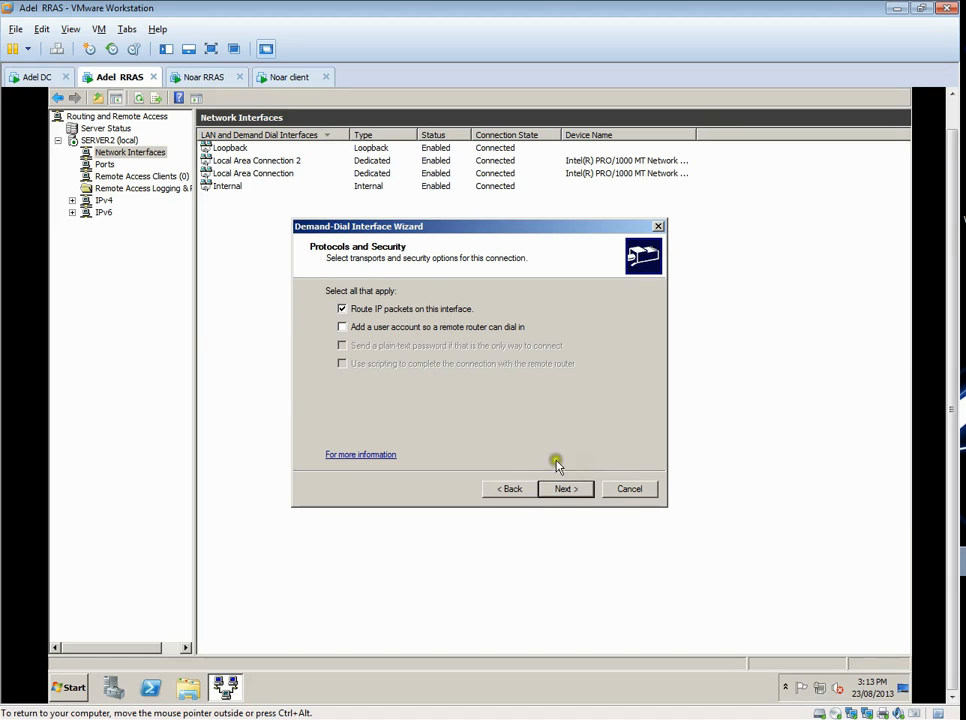
- Enable adding a dial-in user account and add an IPv4 static route to 192.168.100.0, mask 255.255.255.0, metric 1
left_click(357, 329)
left_click(566, 488)
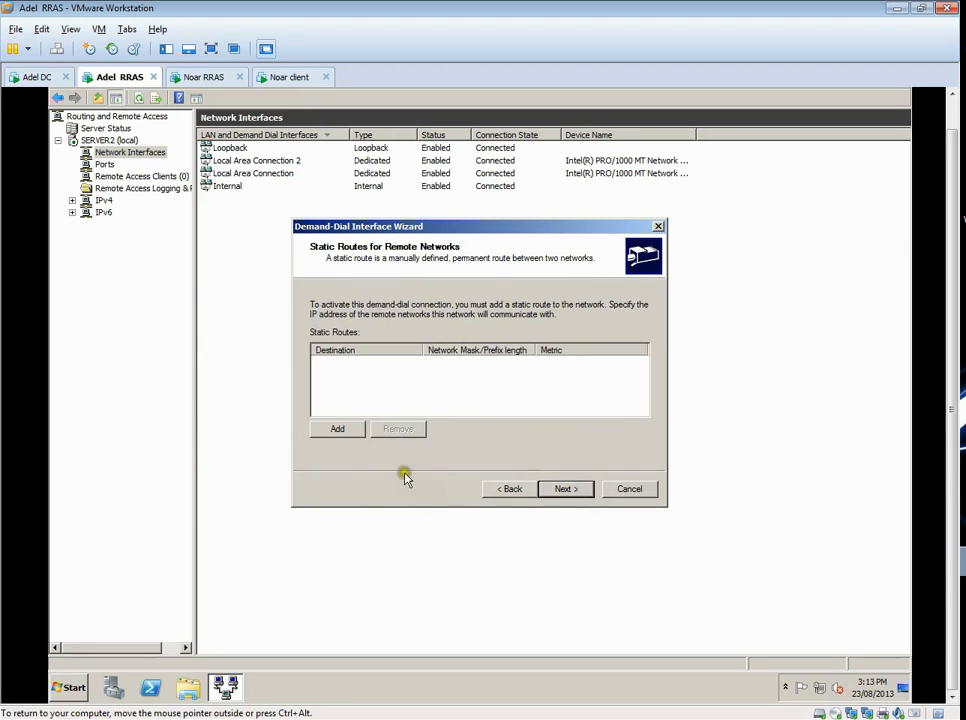
left_click(332, 432)
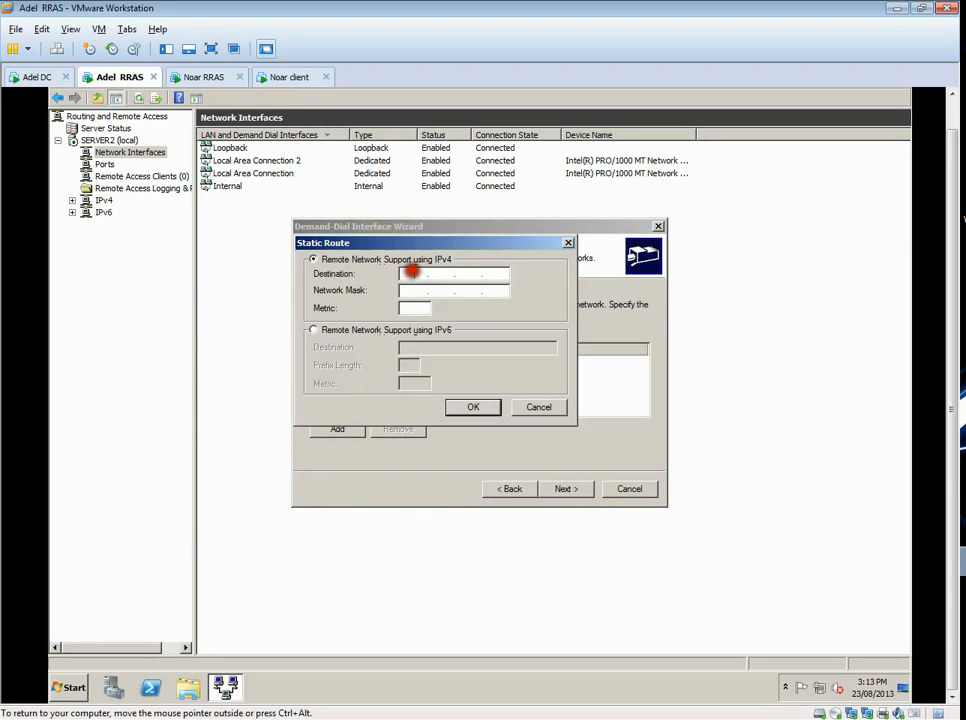
type("192.168.100.0")
left_click(417, 291)
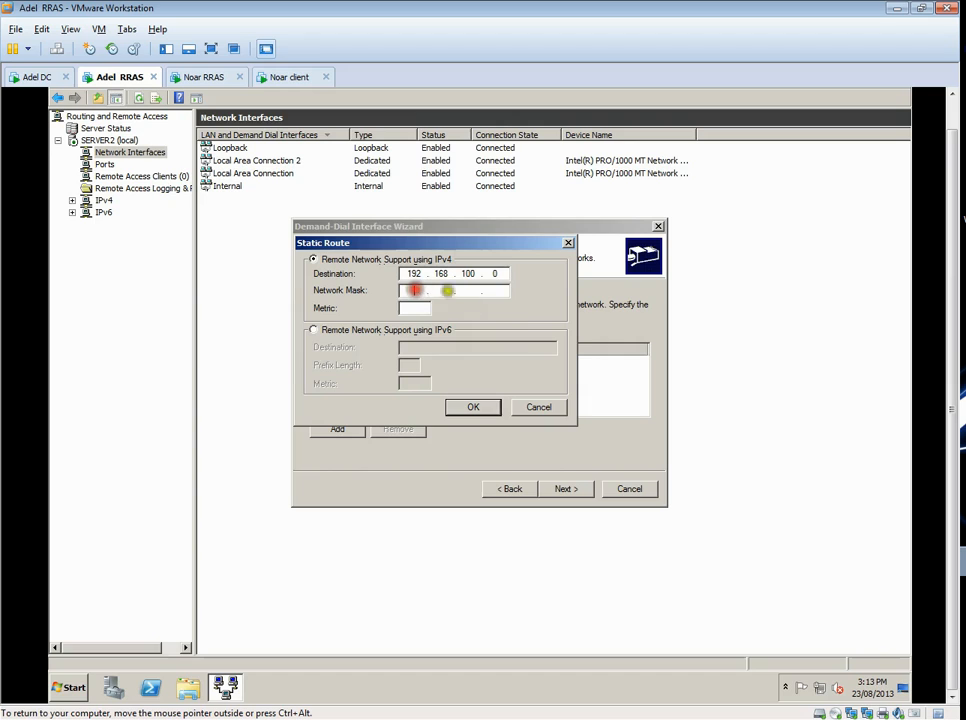
type("255.255.255")
left_click(418, 308)
type("1")
left_click(502, 313)
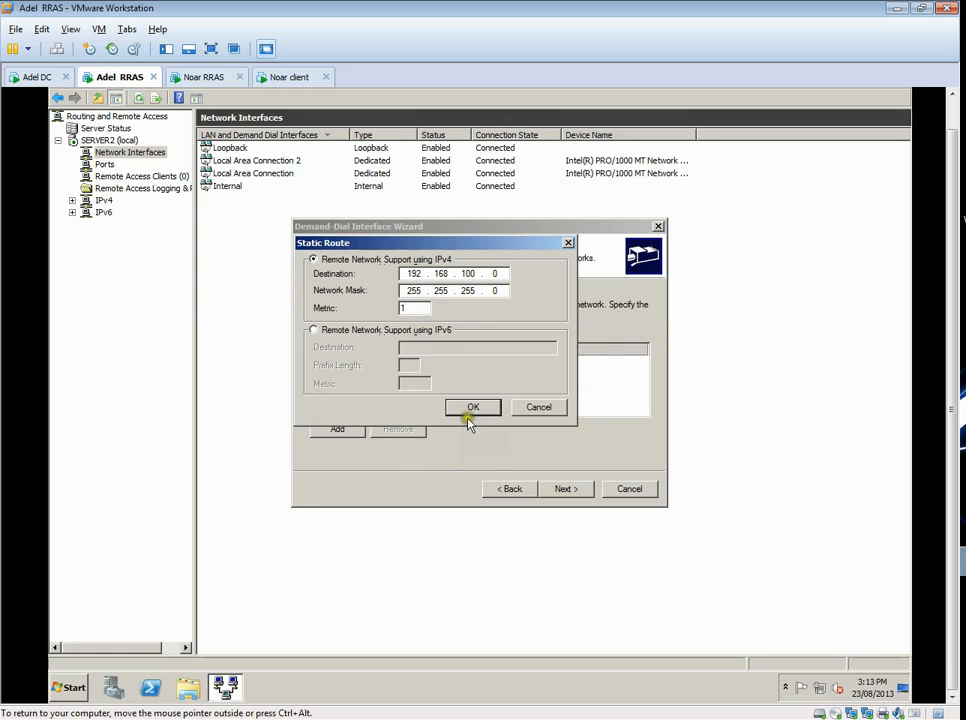
left_click(470, 409)
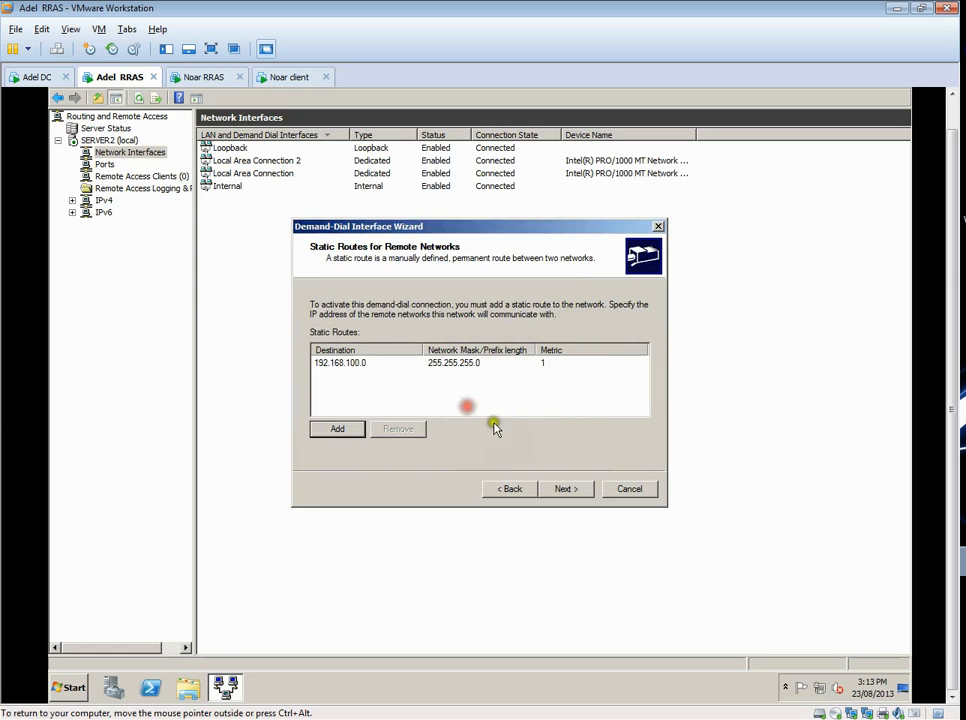
left_click(565, 488)
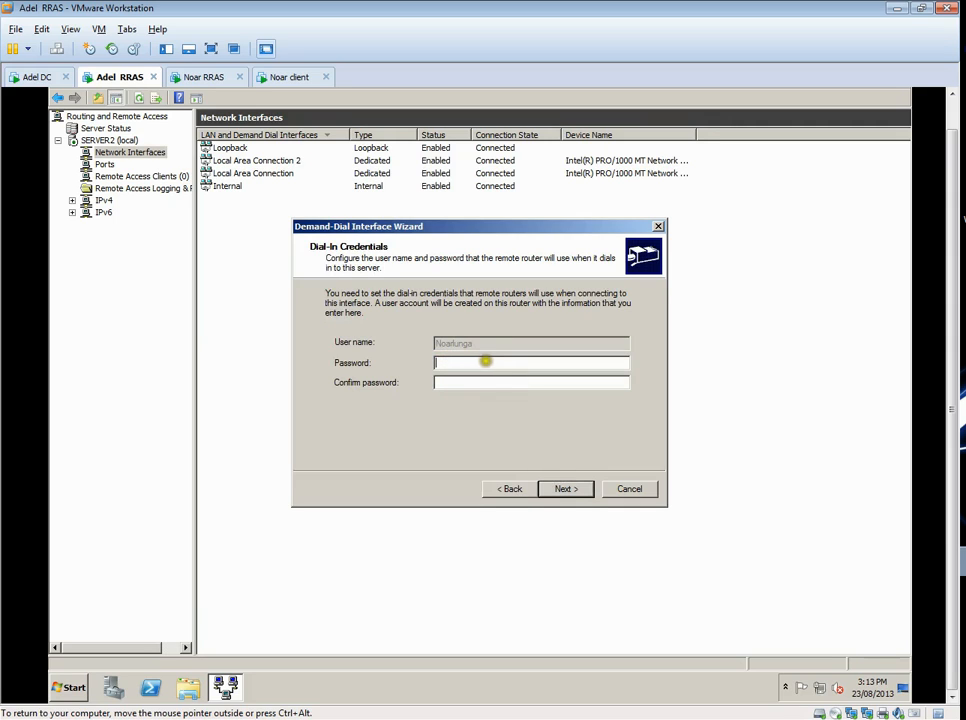
- Enter the dial-in password, set the dial-out credentials to user name Adelaide with its password, and finish the wizard
left_click(483, 364)
left_click(569, 490)
left_click(457, 341)
type("Adelaide")
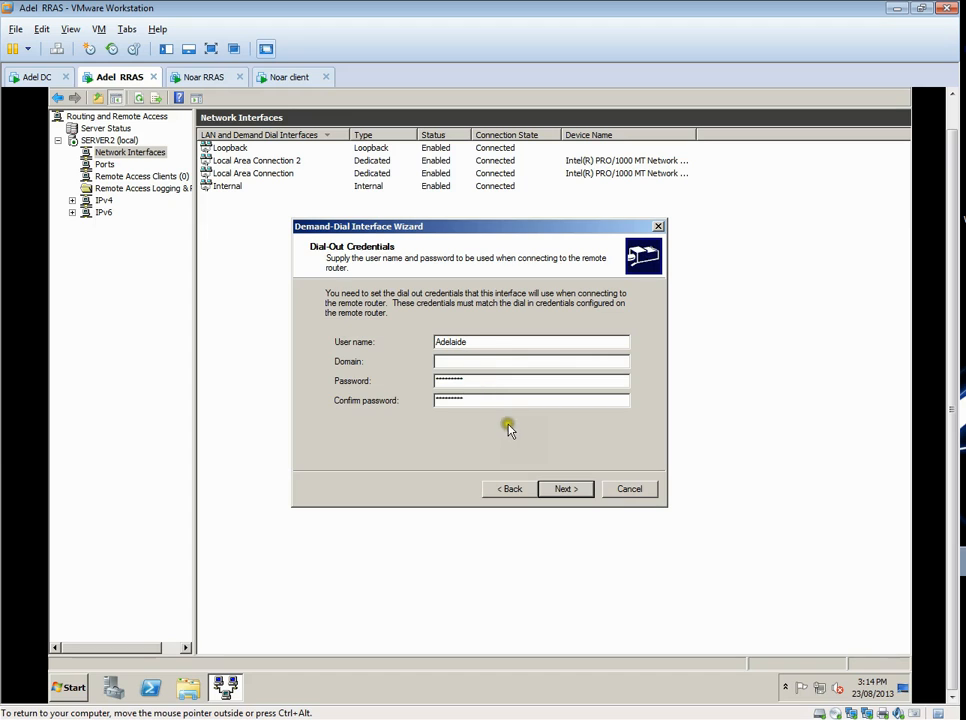
left_click(571, 490)
left_click(569, 488)
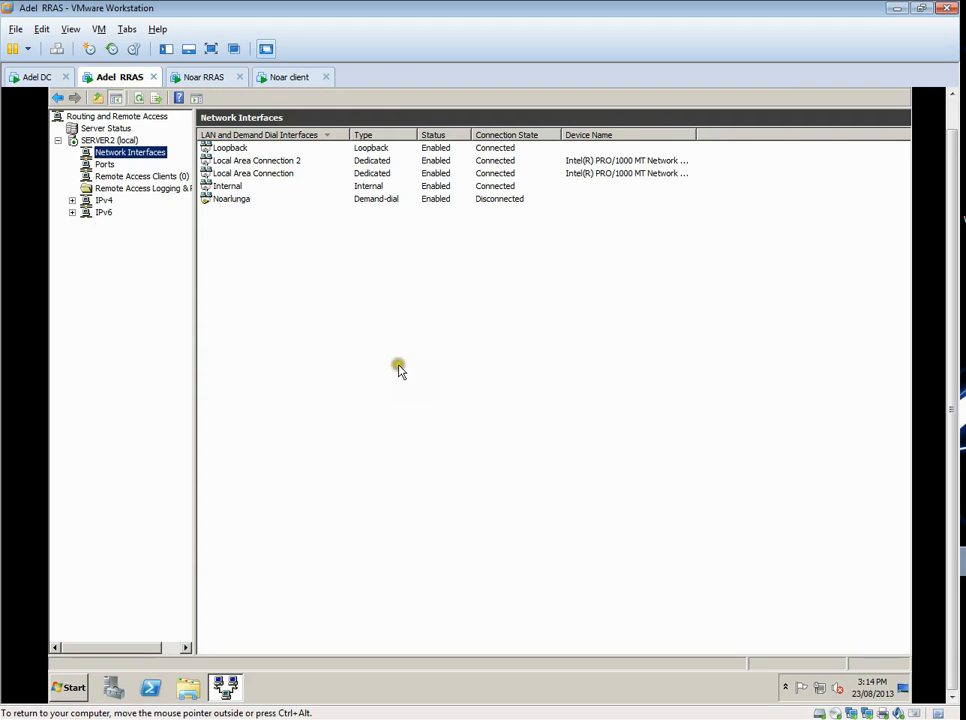
- Open the properties of the Adelaide server's ports and check the WAN Miniport (SSTP) configuration
left_click(224, 200)
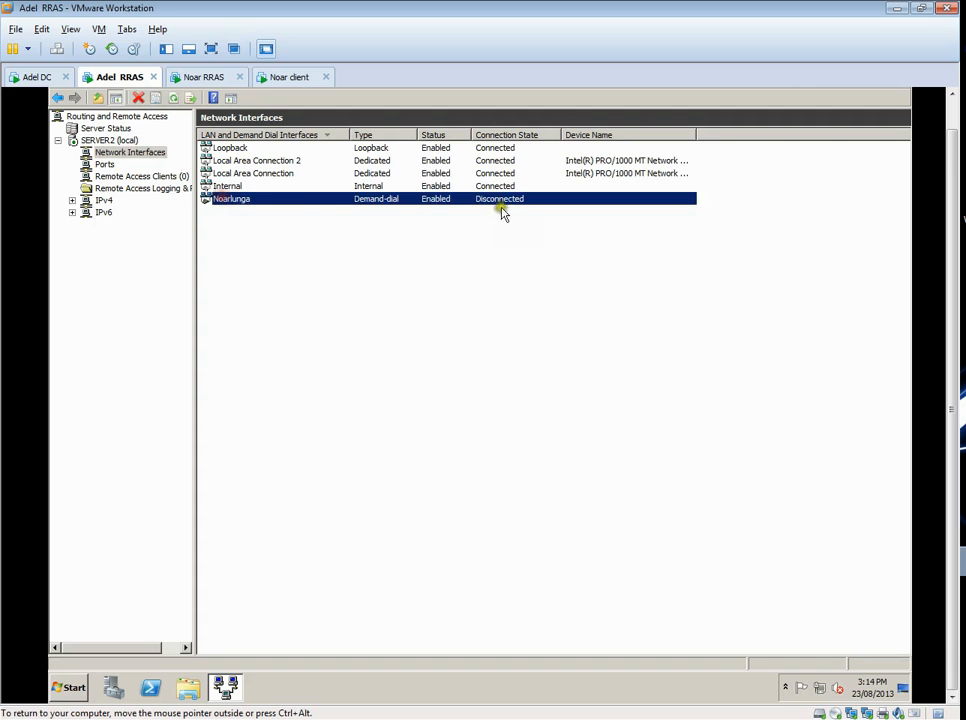
left_click(104, 165)
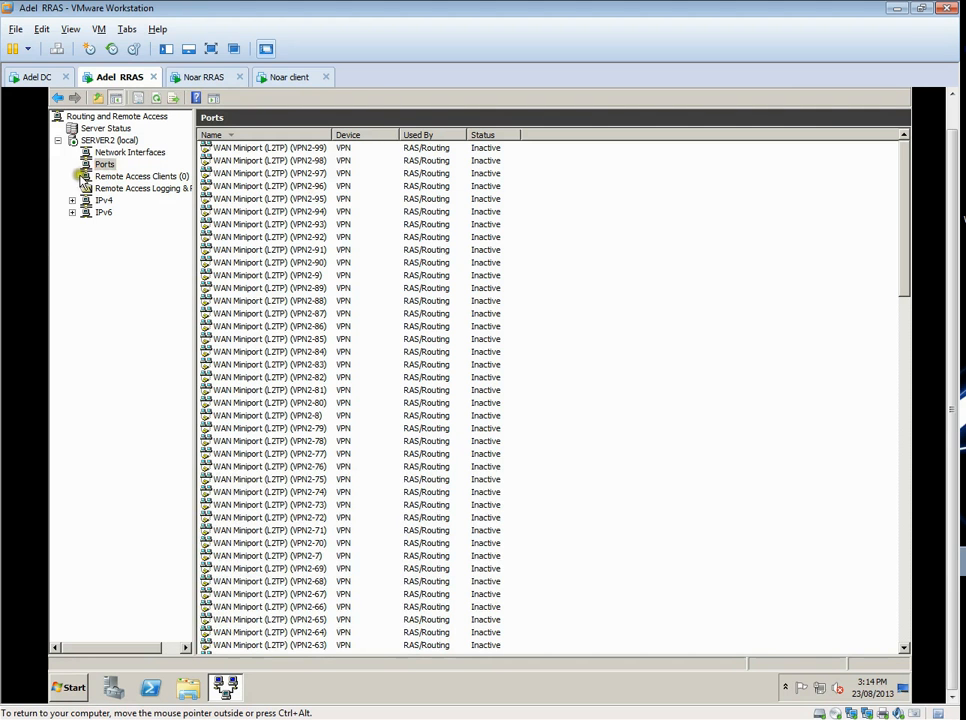
right_click(115, 166)
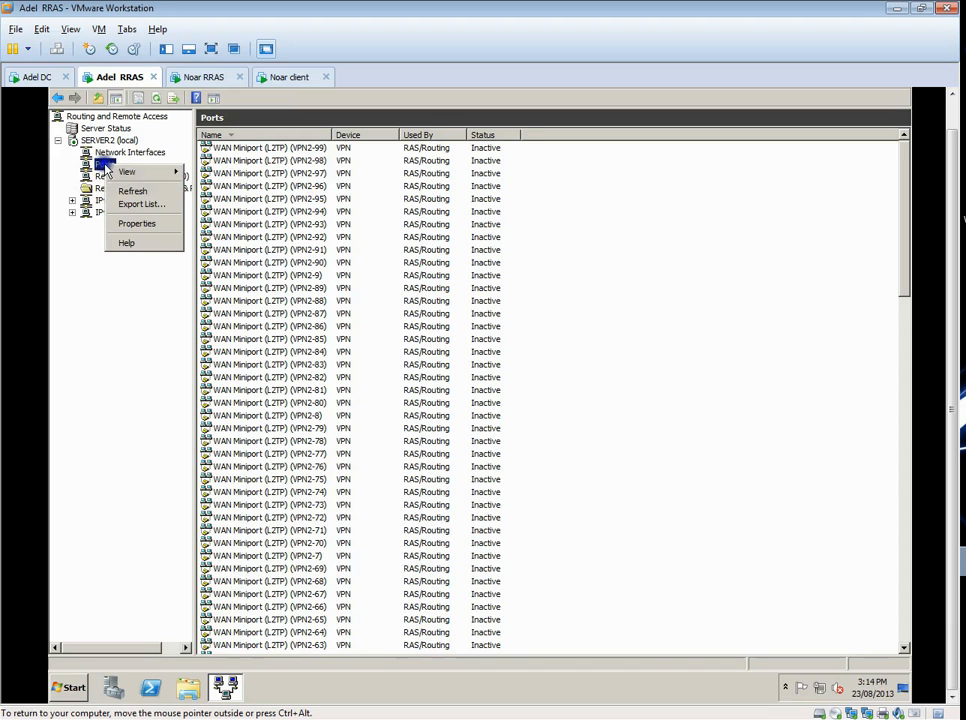
left_click(160, 222)
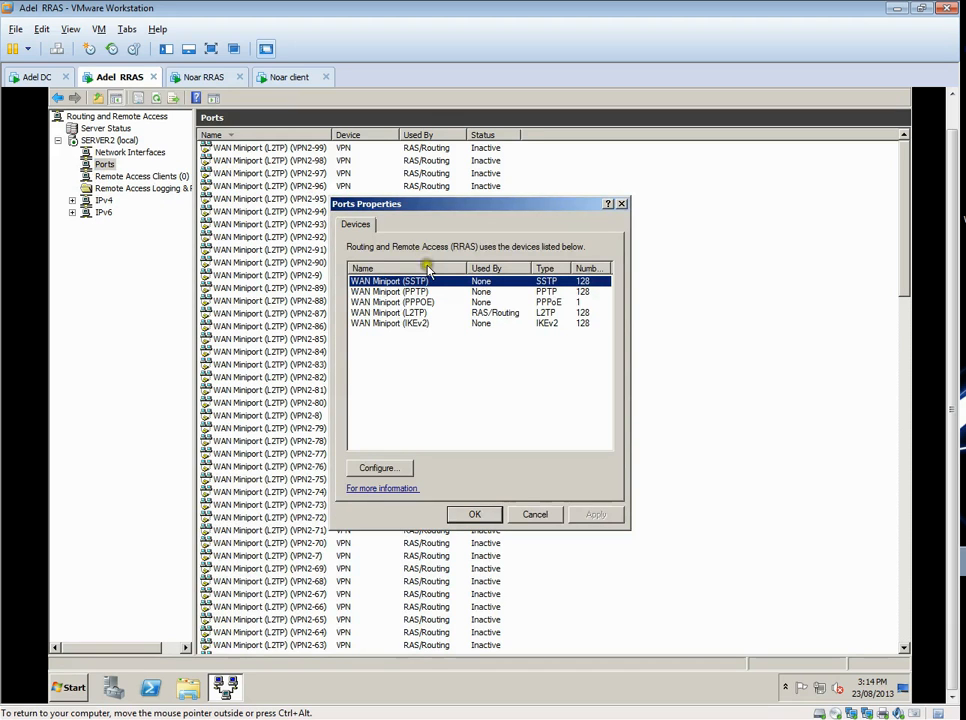
left_click(392, 466)
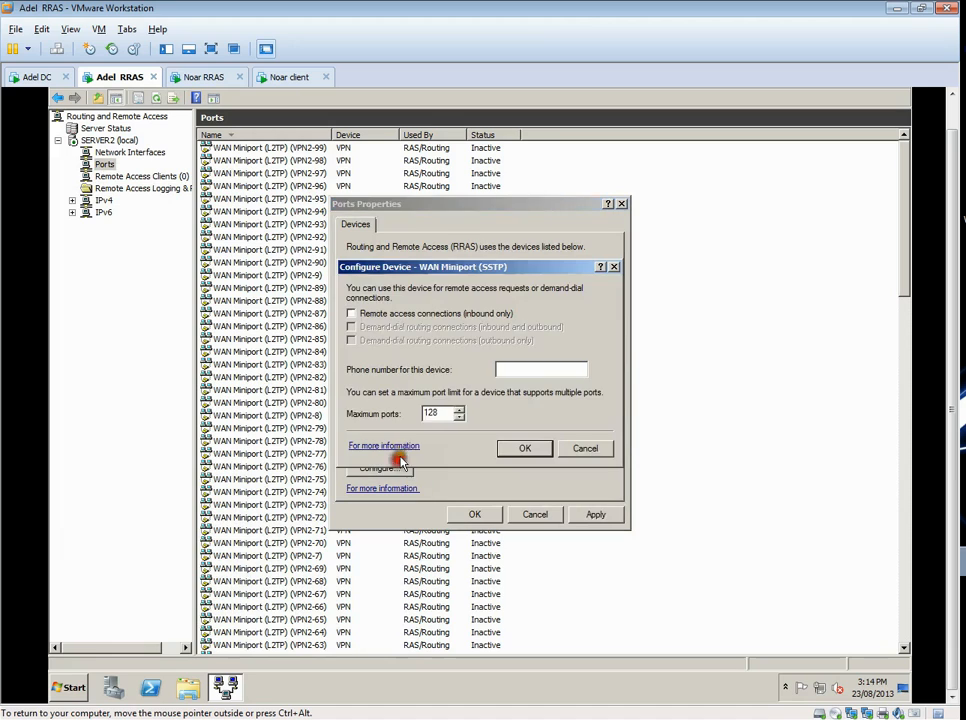
left_click(585, 450)
- Check the device configurations of the WAN Miniport (PPTP) and WAN Miniport (PPPOE) without changing them
left_click(380, 291)
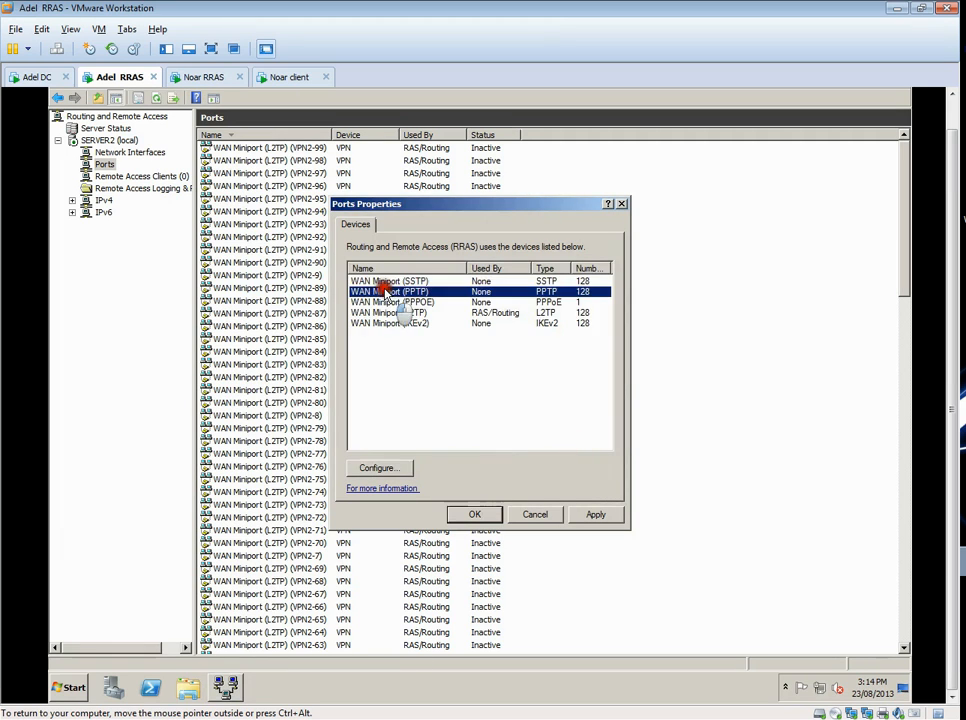
left_click(390, 467)
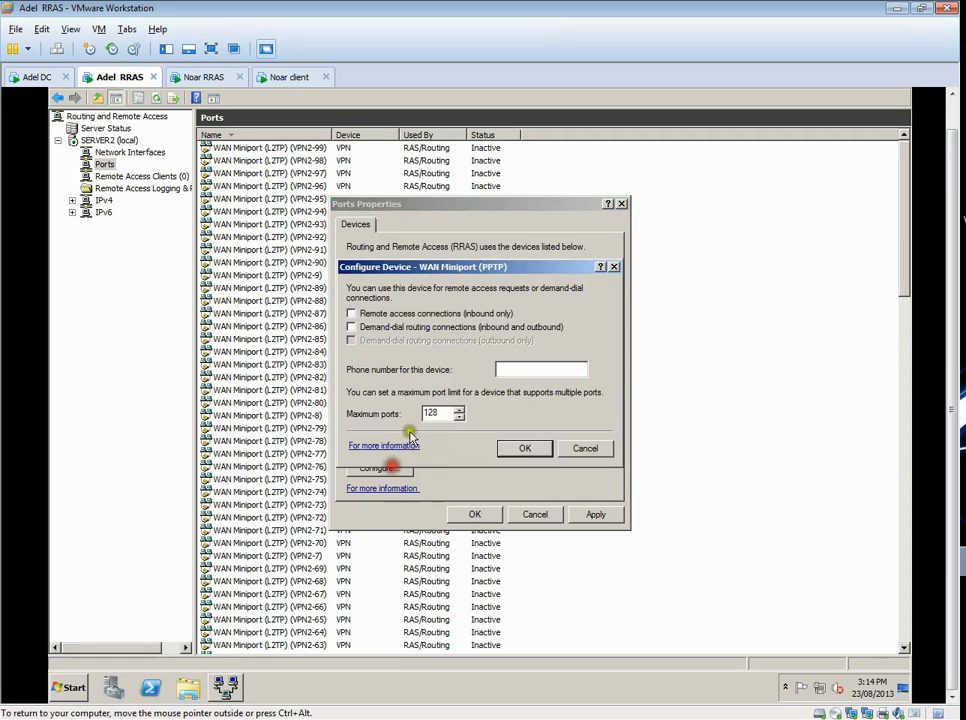
left_click(580, 447)
left_click(380, 302)
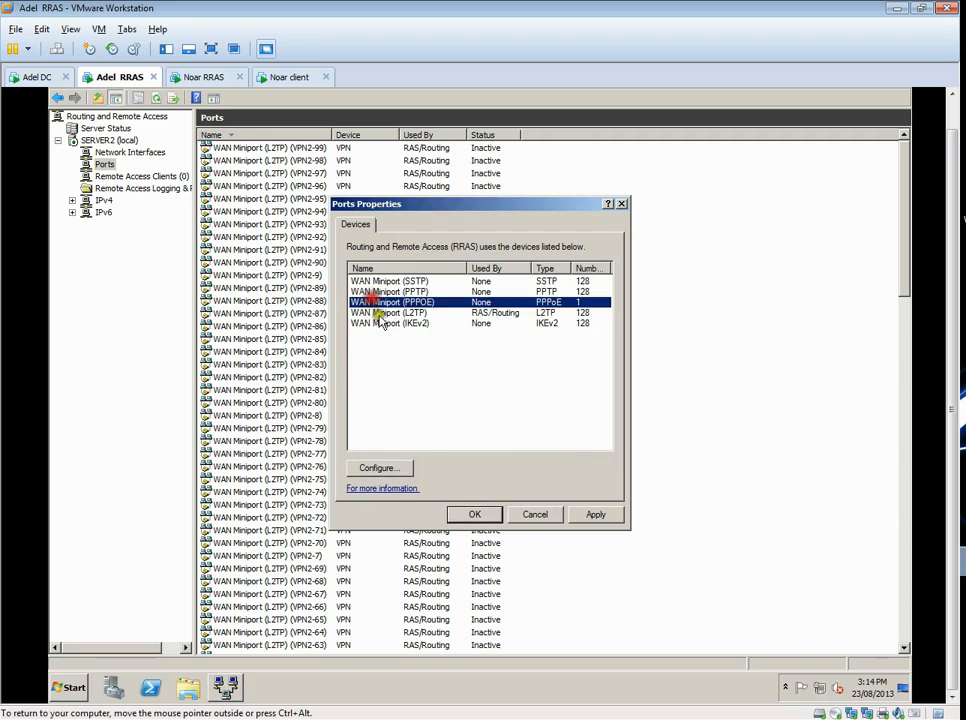
left_click(388, 467)
left_click(584, 449)
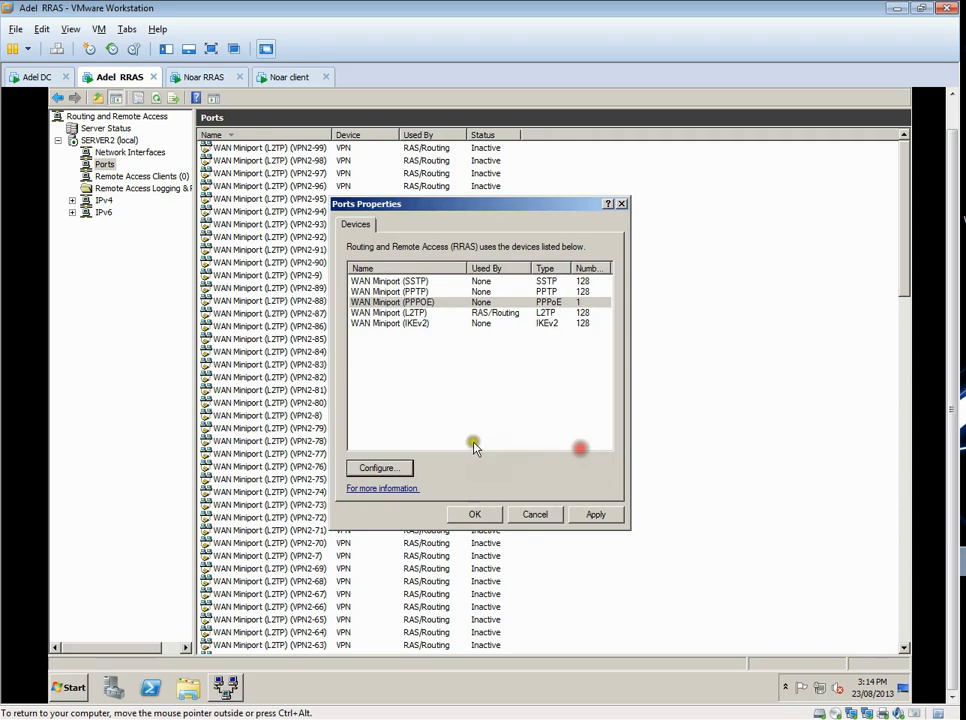
- Check the device configurations of the WAN Miniport (L2TP) and WAN Miniport (IKEv2) without changing them, and close the ports properties
left_click(388, 313)
left_click(400, 467)
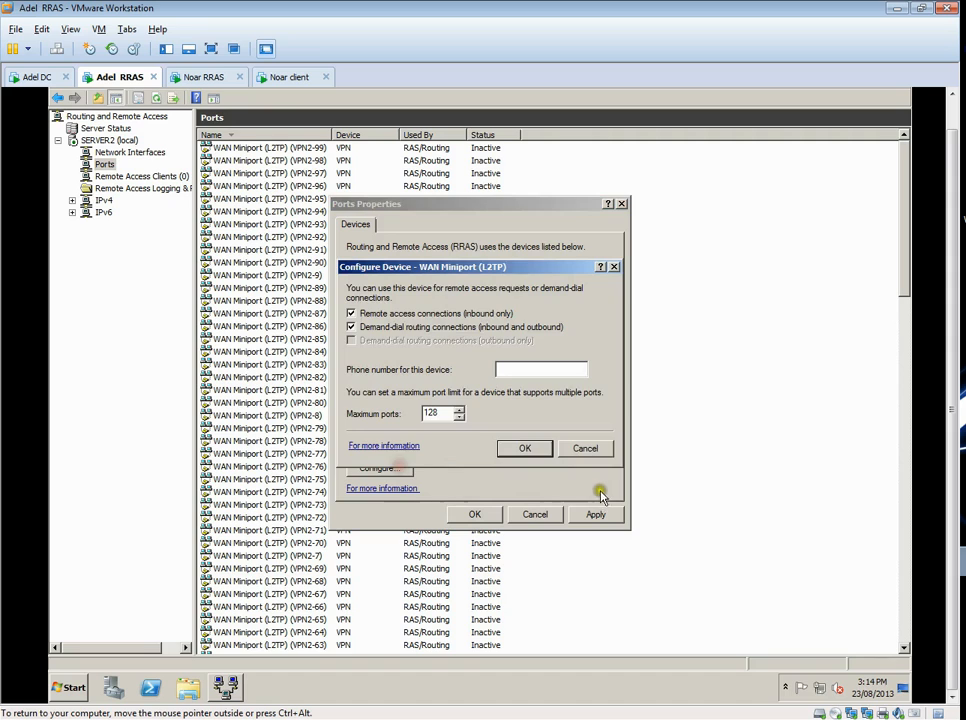
left_click(585, 447)
left_click(400, 323)
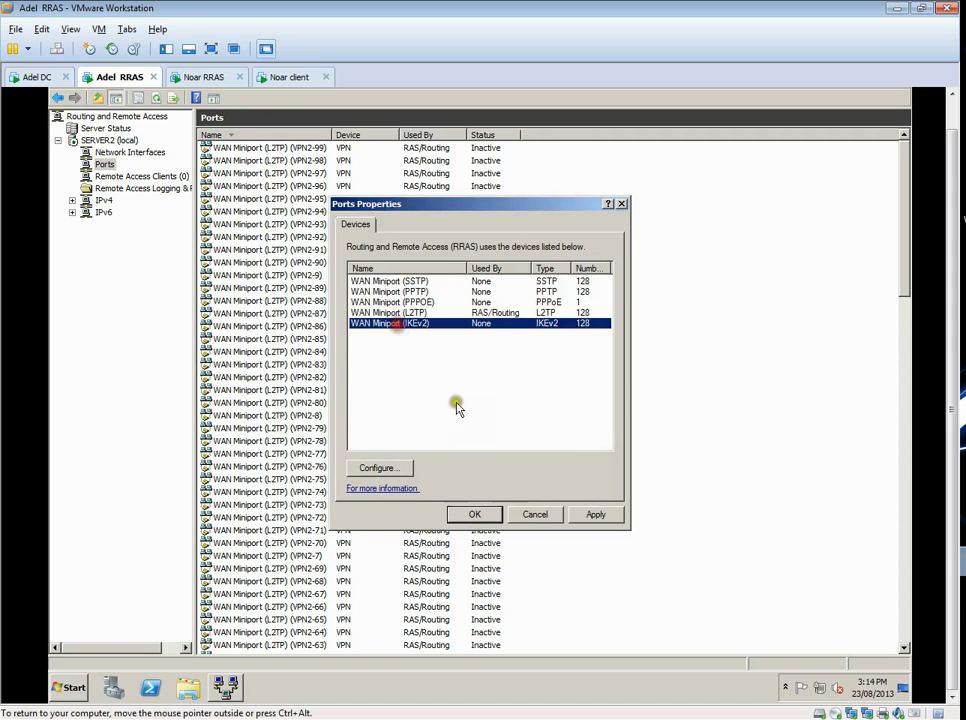
left_click(380, 467)
left_click(584, 447)
left_click(488, 516)
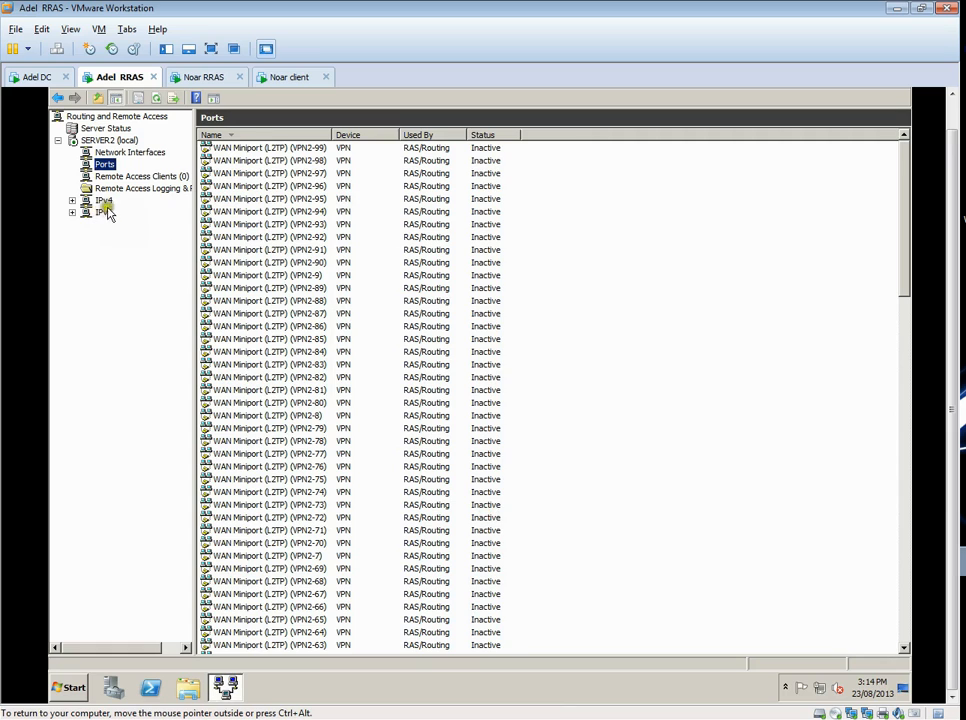
- Check the Adelaide server's IPv4 static routes, widening the Destination column to show the full address
left_click(72, 200)
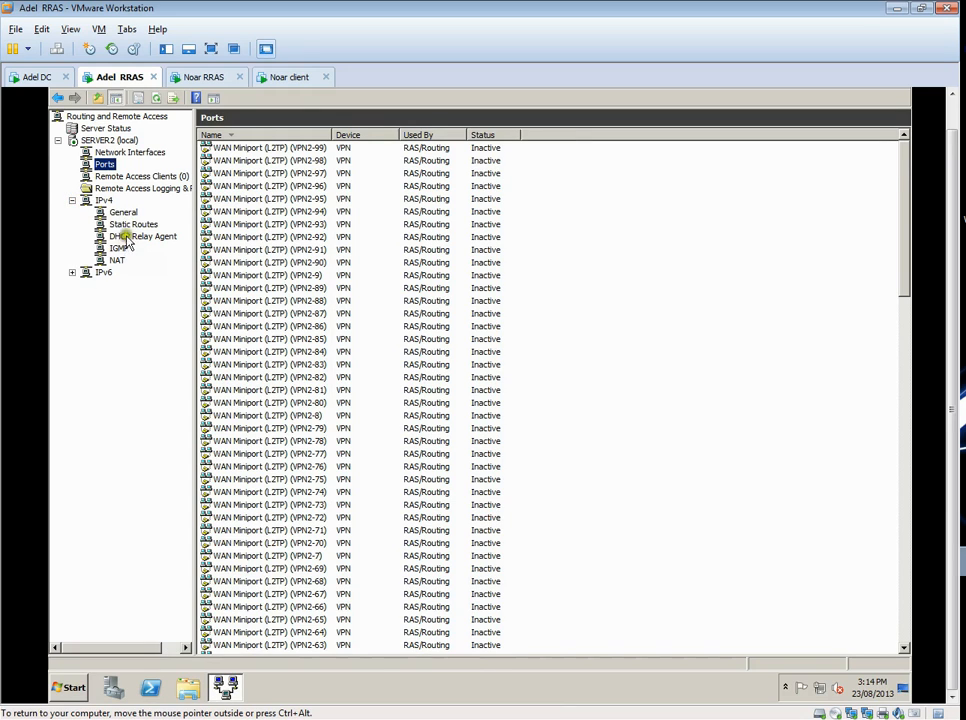
left_click(120, 224)
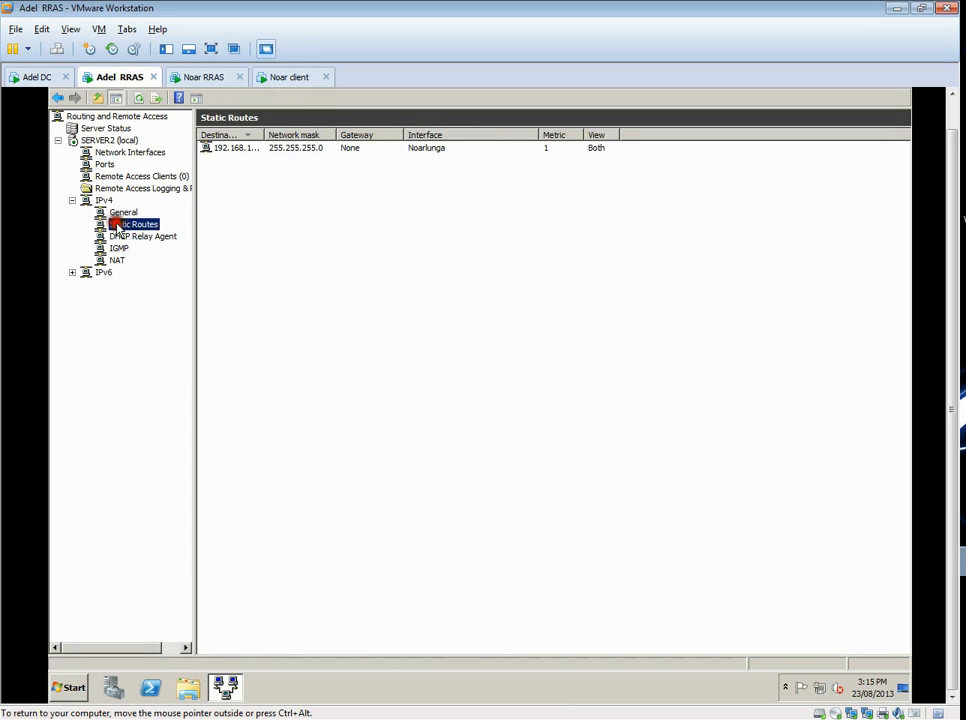
double_click(267, 134)
left_click(259, 148)
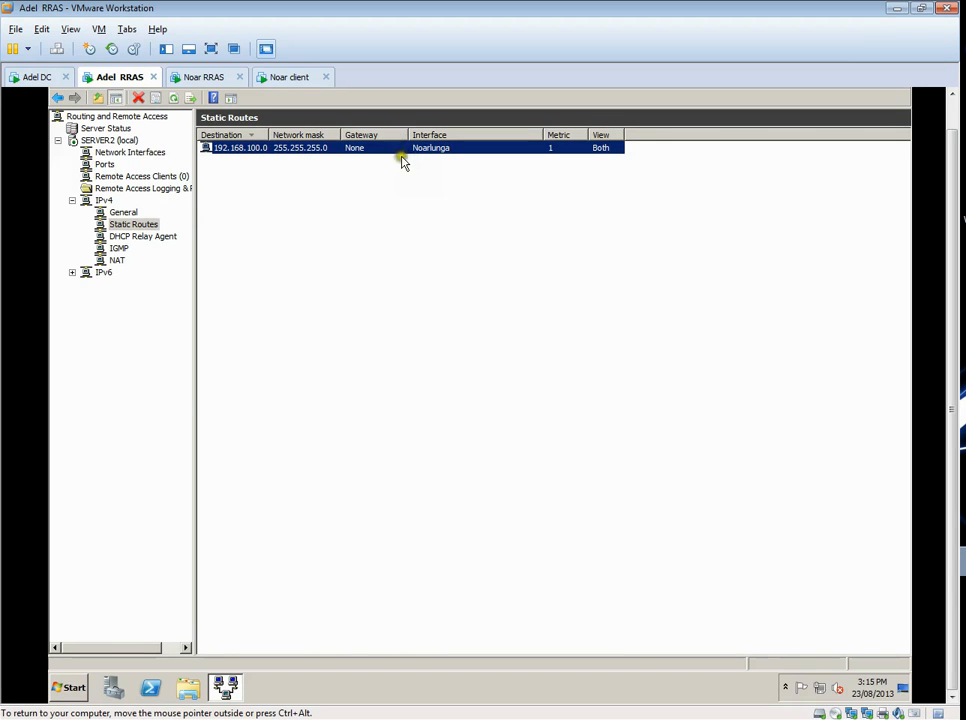
- Set the Noarlunga demand-dial interface to use a preshared key for L2TP authentication and enter the key
left_click(110, 152)
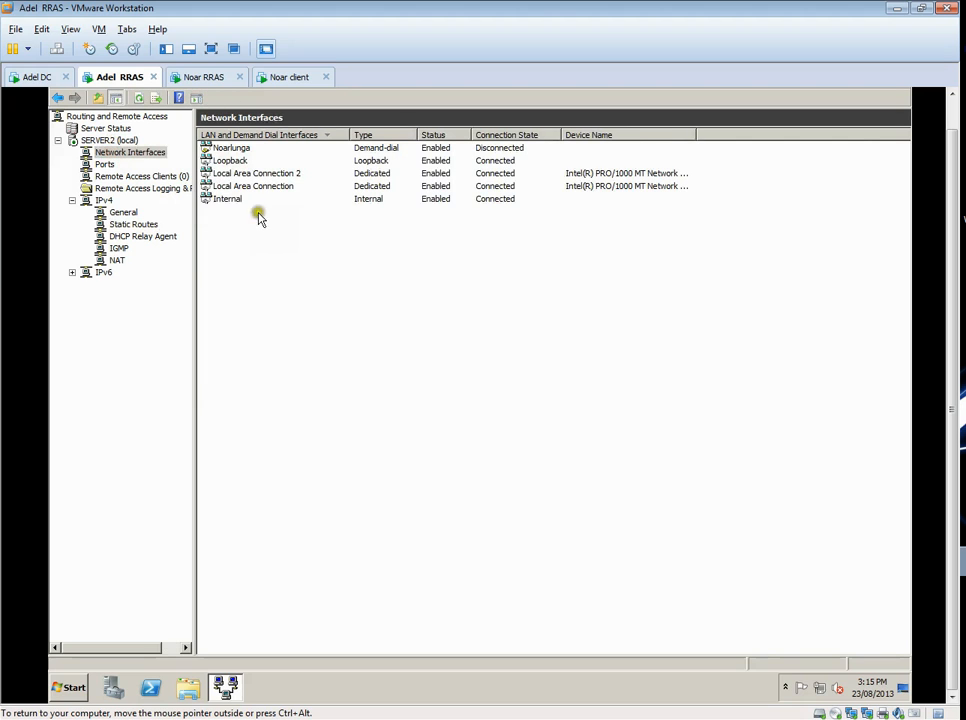
right_click(237, 148)
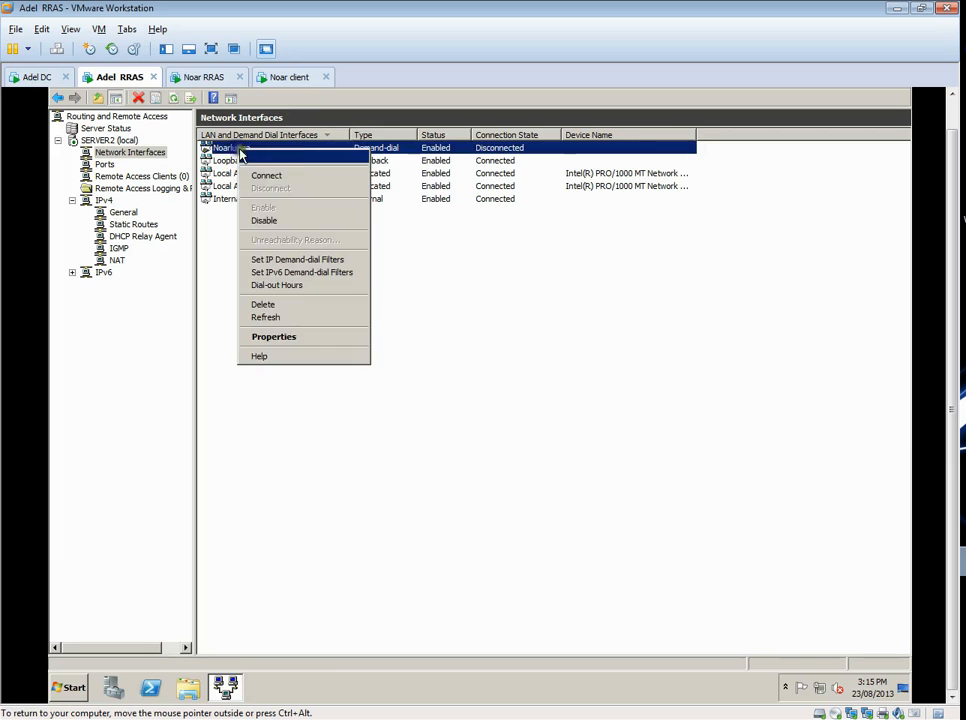
left_click(315, 336)
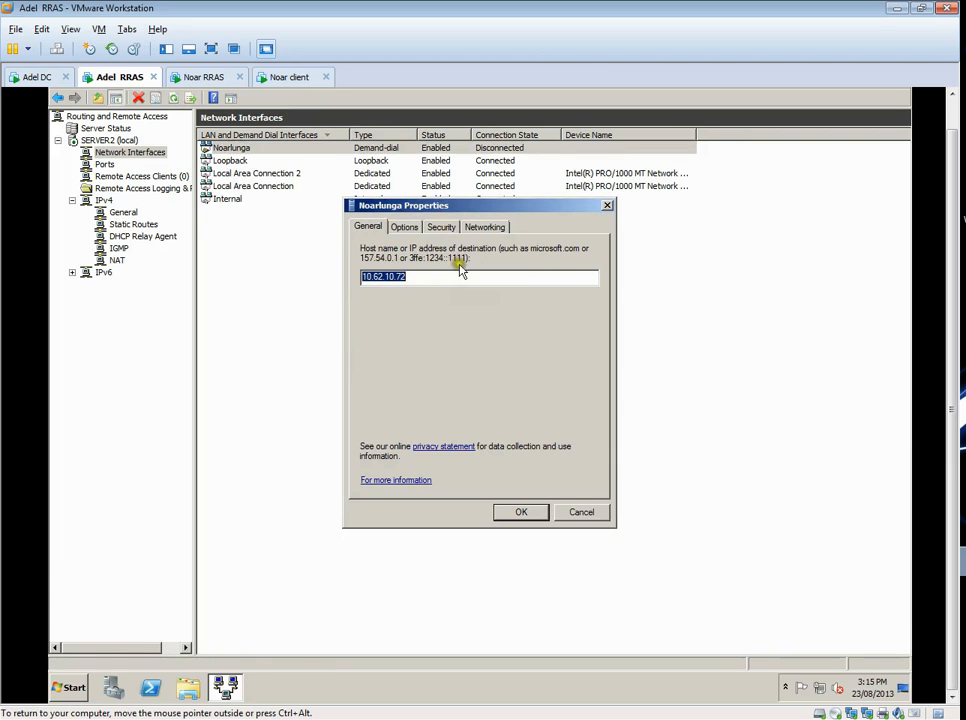
left_click(440, 227)
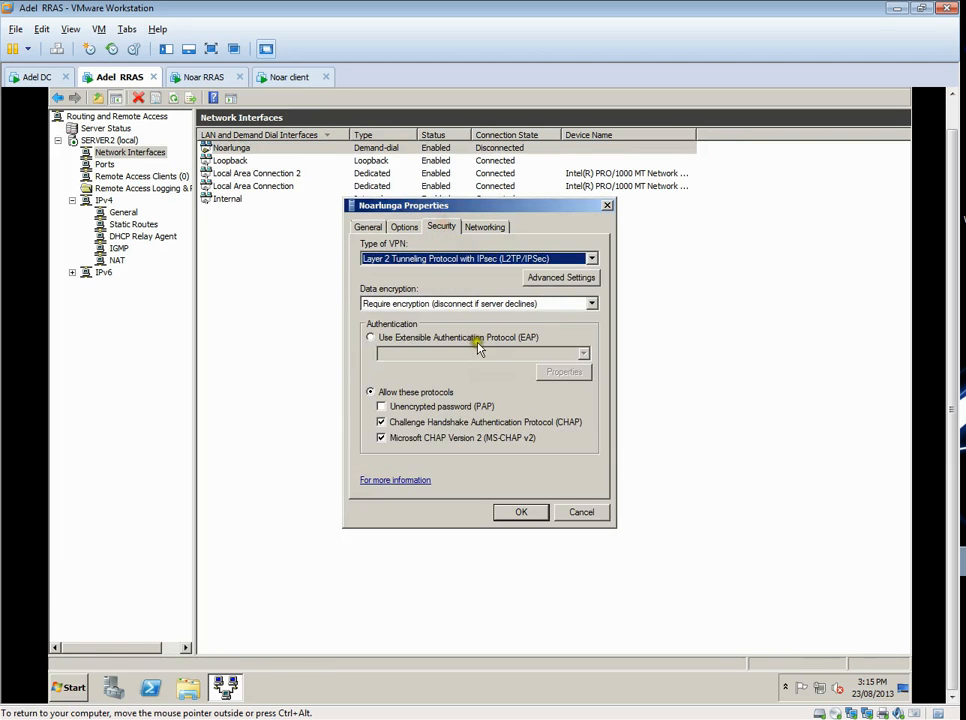
left_click(574, 281)
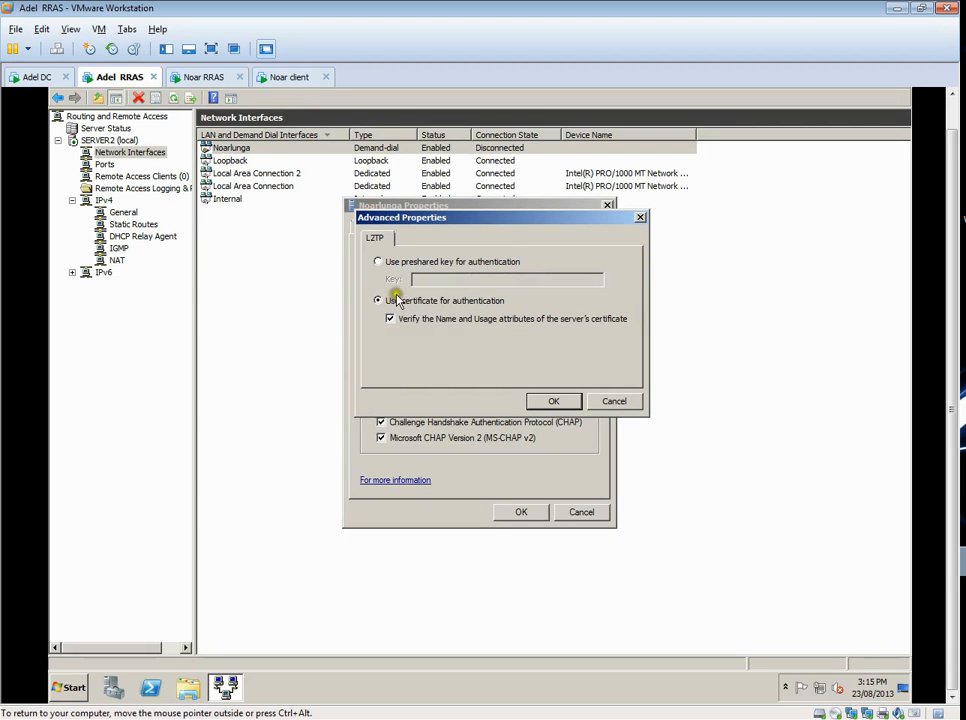
left_click(380, 262)
left_click(434, 279)
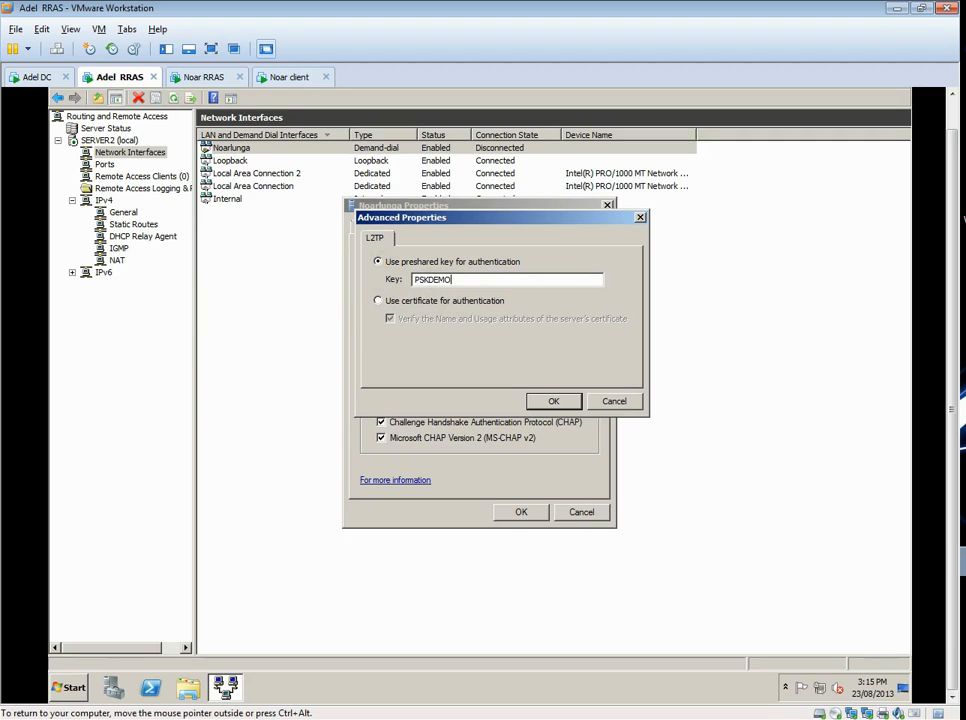
left_click(554, 401)
left_click(524, 514)
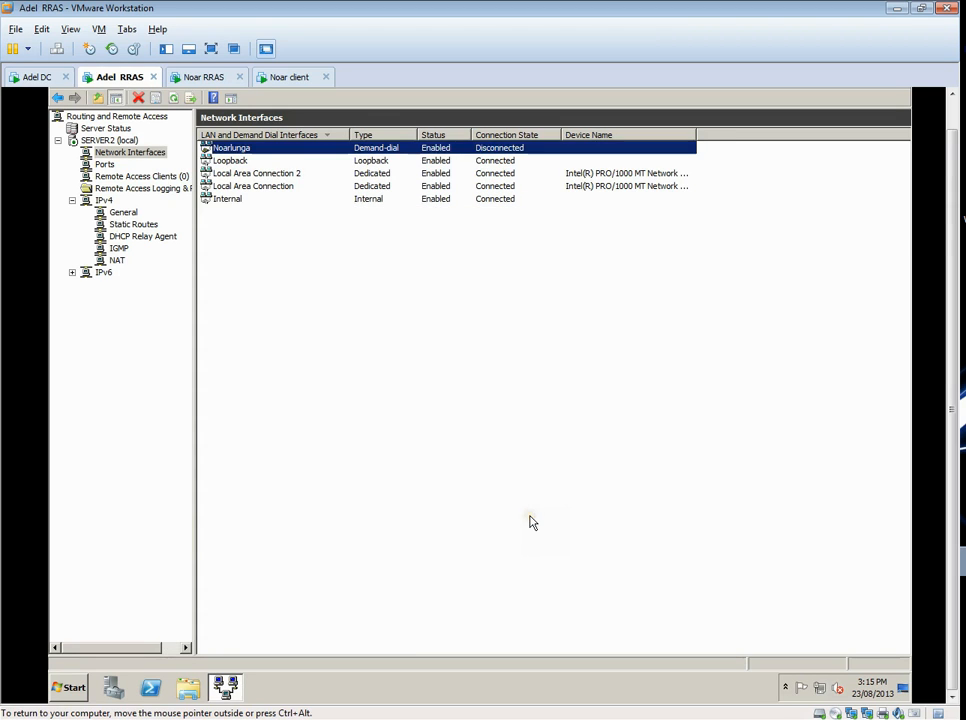
right_click(271, 153)
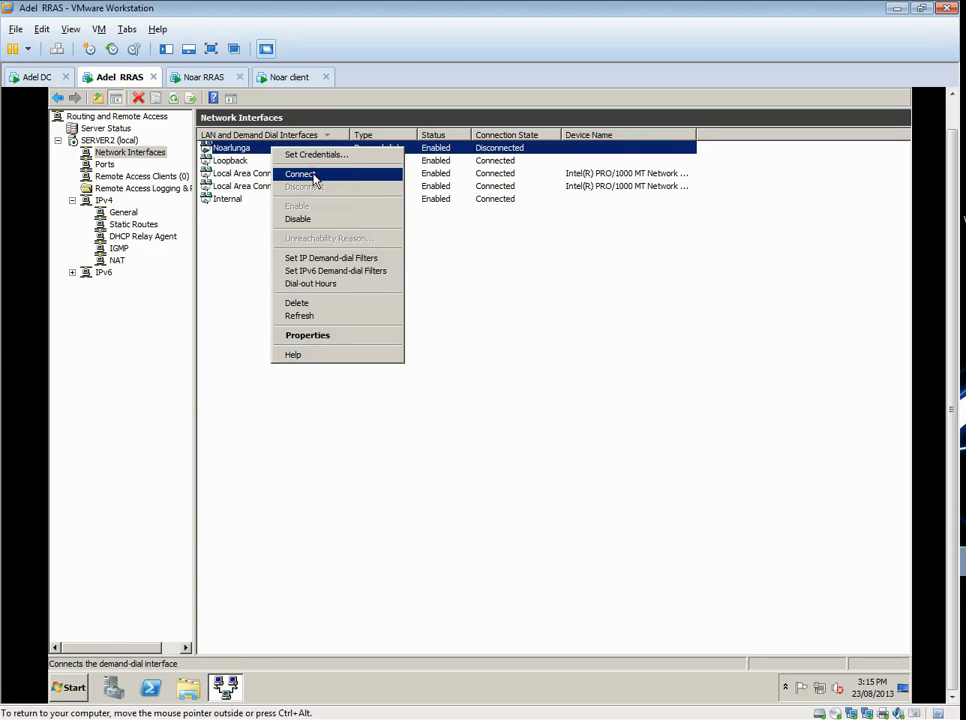
left_click(231, 252)
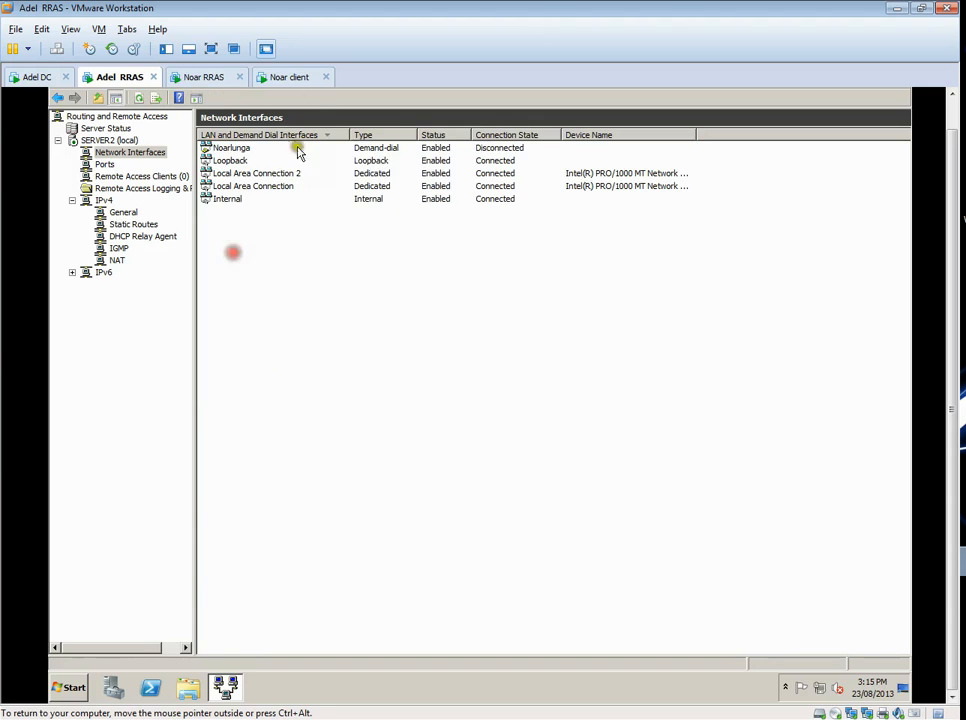
- Switch to the Noar client machine, dismiss the Windows validation warning, and turn off Windows Firewall for private and public networks
left_click(284, 79)
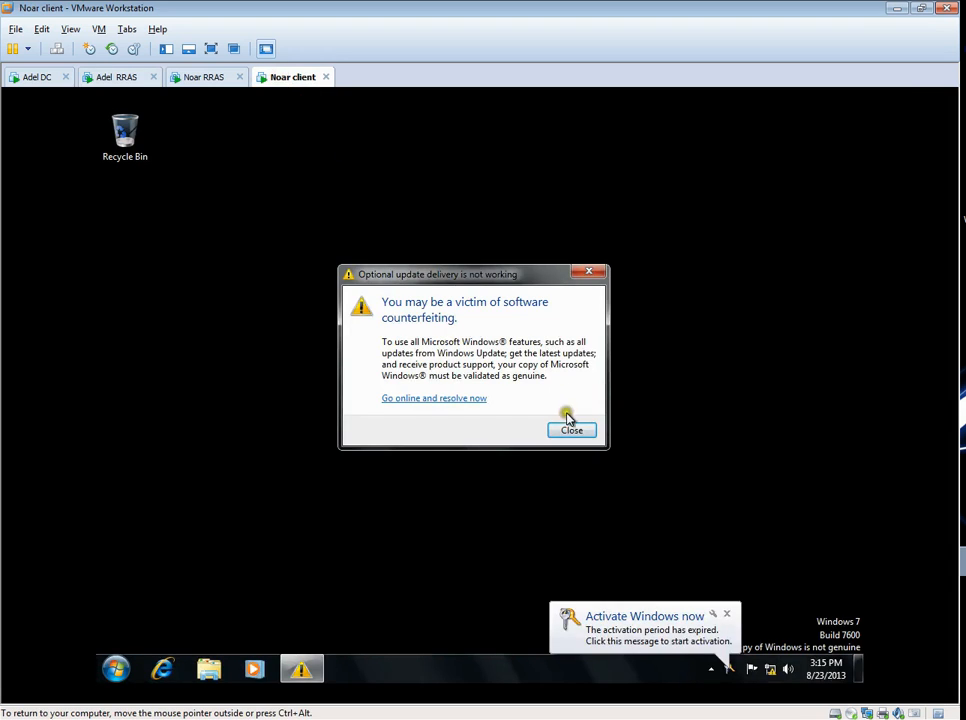
left_click(571, 431)
left_click(115, 669)
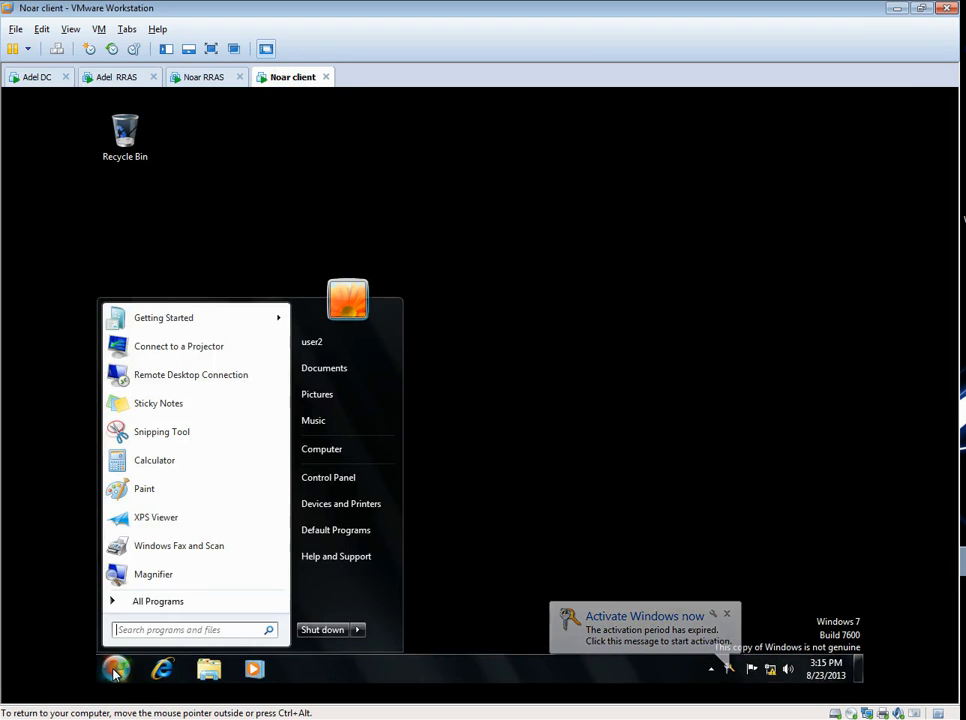
left_click(355, 478)
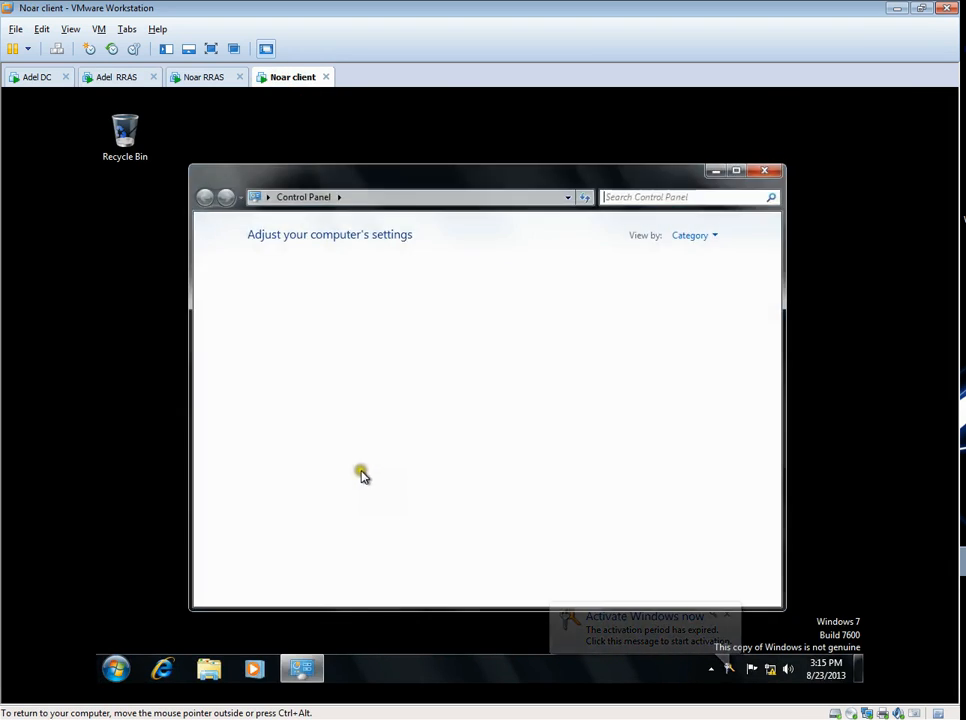
left_click(320, 273)
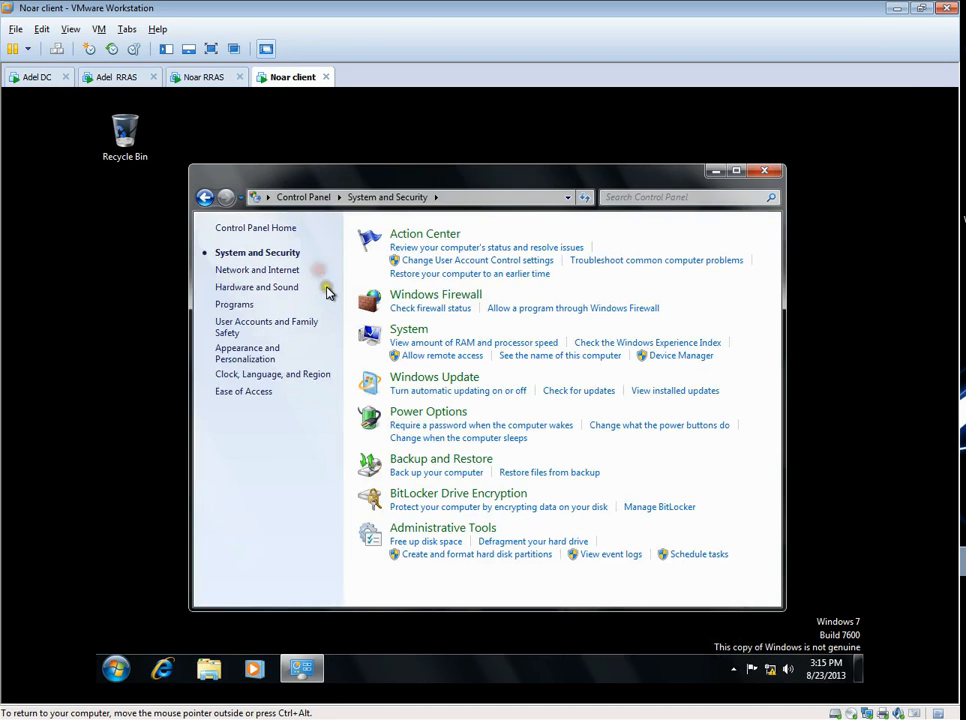
left_click(425, 308)
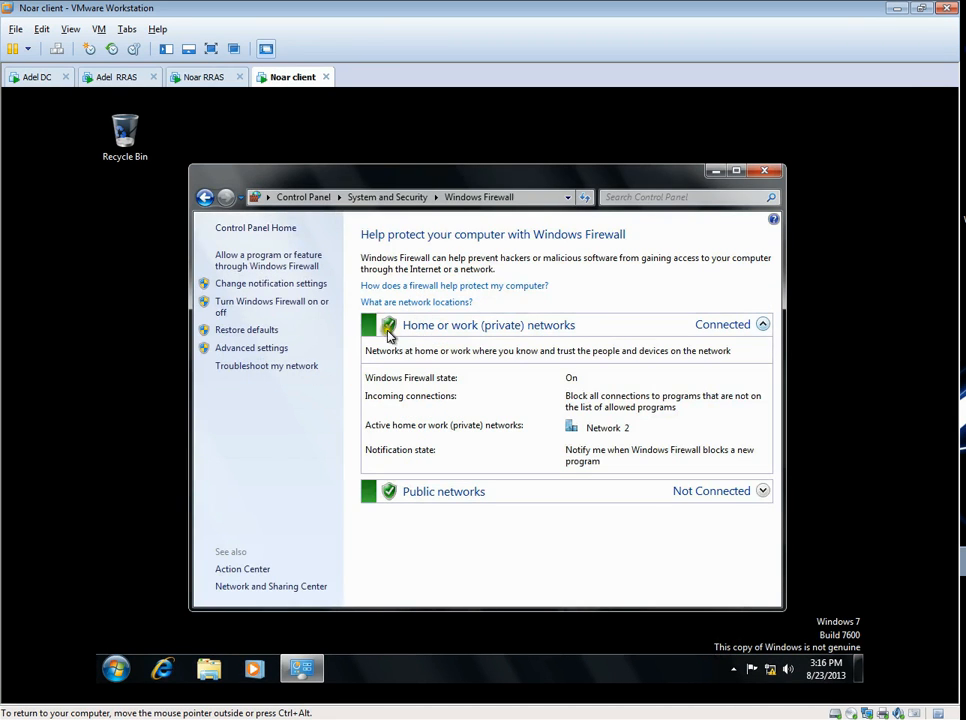
left_click(267, 310)
left_click(315, 351)
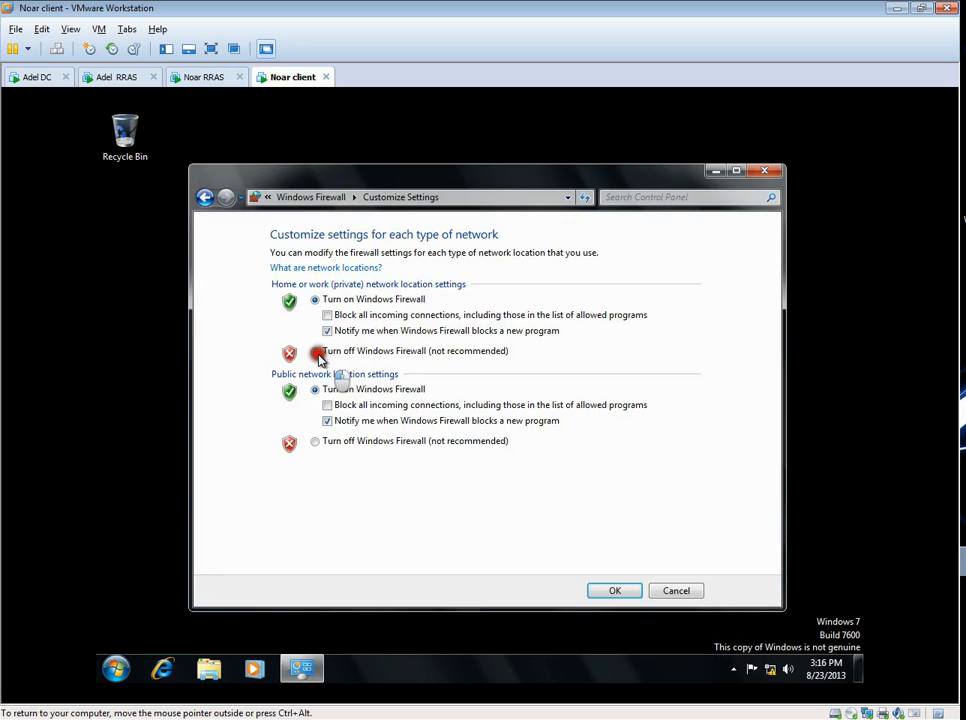
left_click(315, 441)
left_click(612, 590)
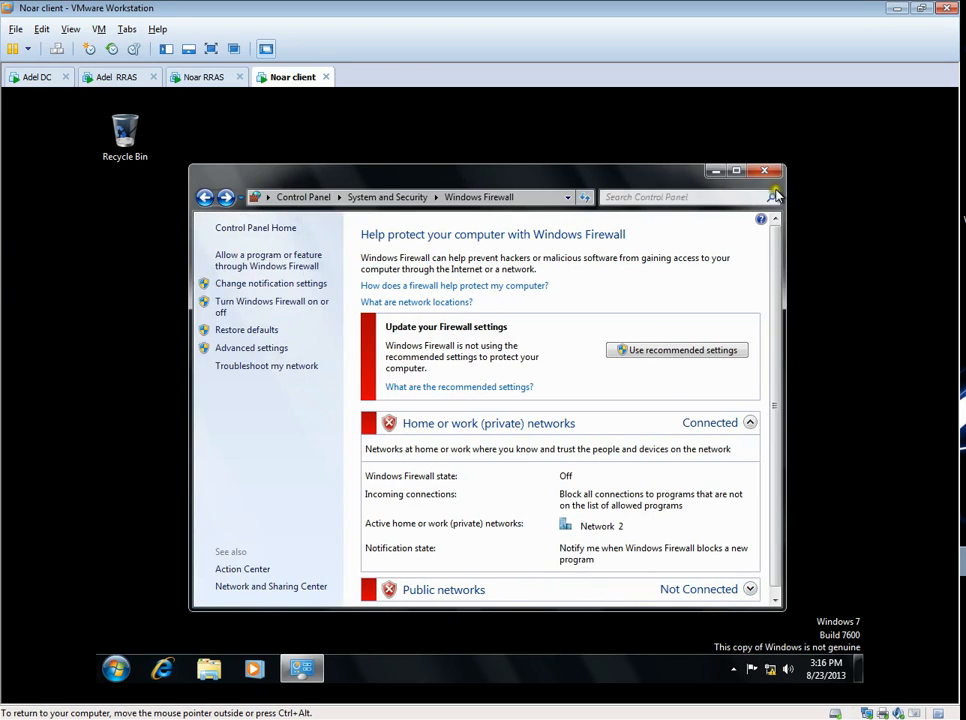
left_click(766, 171)
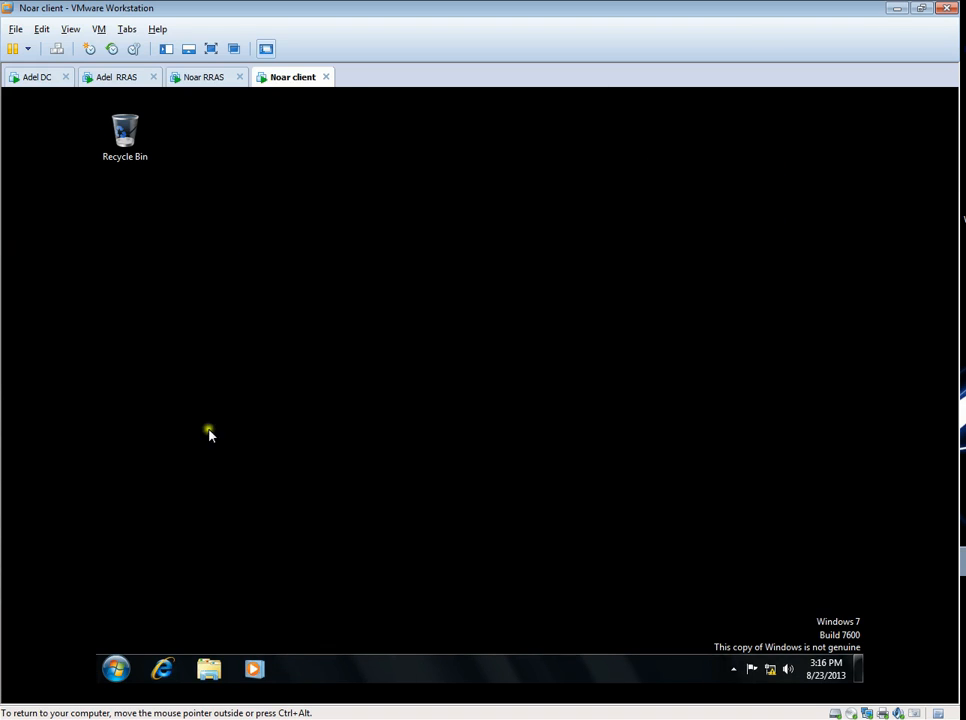
- Open a command prompt on the Noar client and start a continuous ping with "ping 192.168.20.2 -t"
left_click(120, 668)
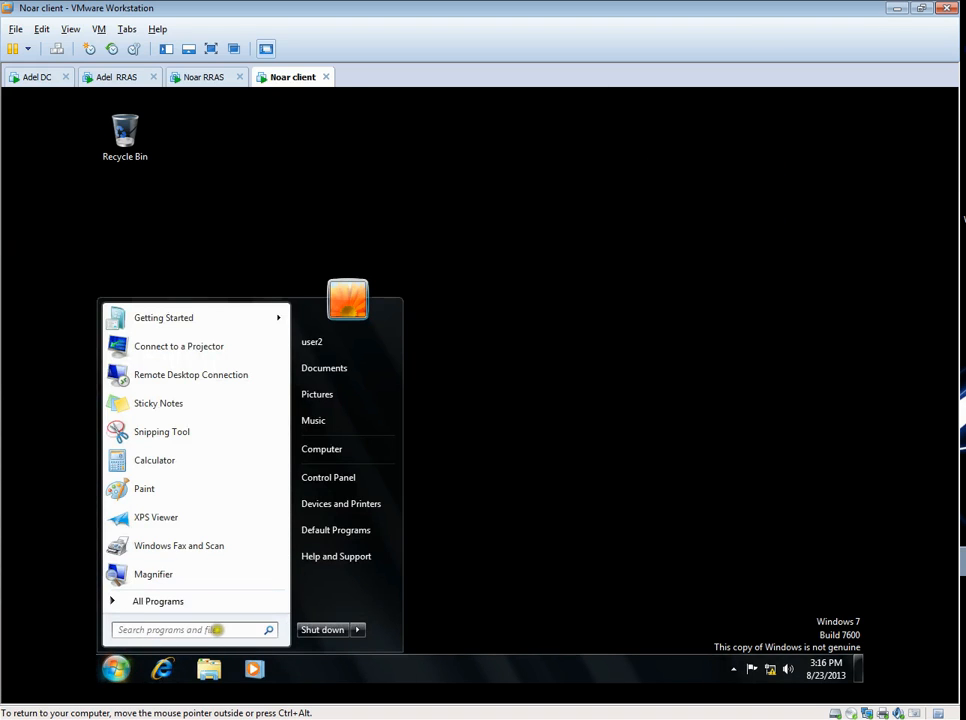
type("cmd")
key("Return")
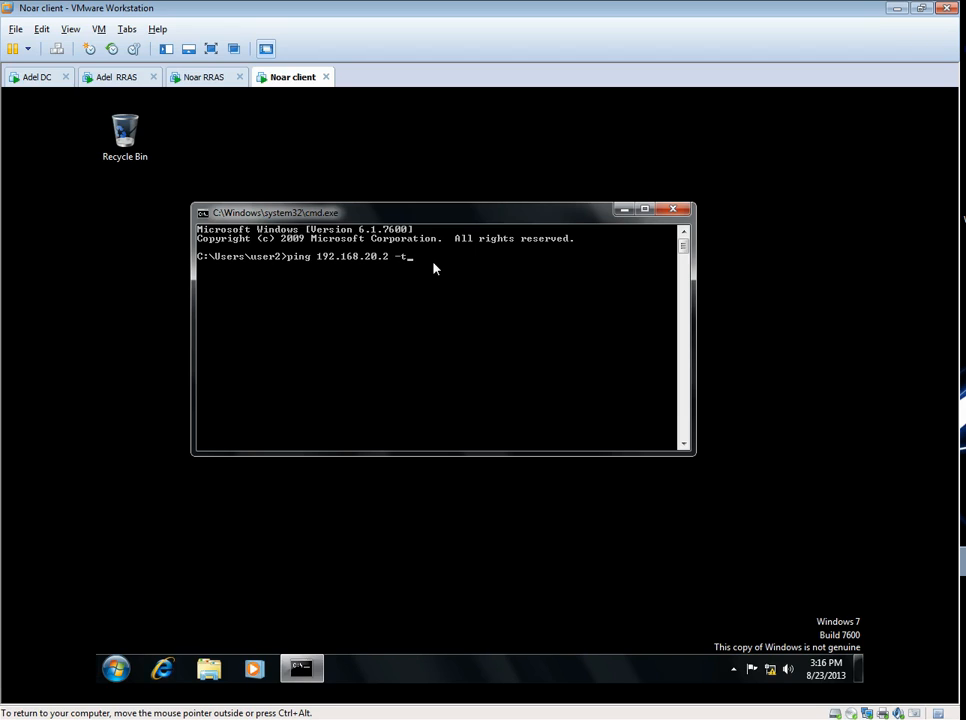
key("Return")
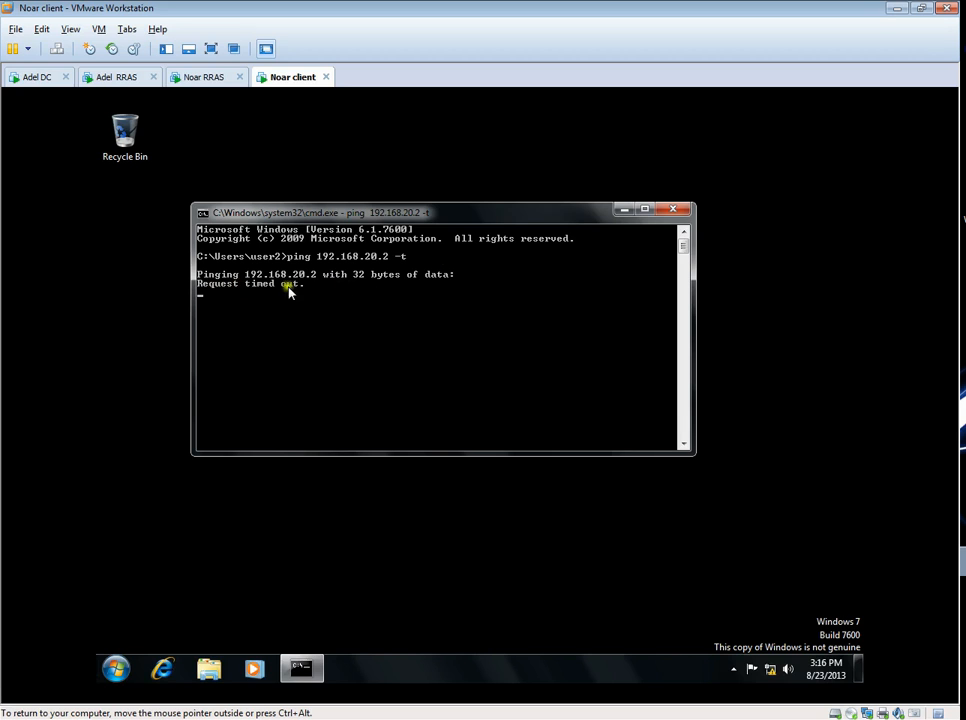
- Check the connection states of the Adelaide demand-dial interface on Noar RRAS and the Noarlunga interface on Adel RRAS
left_click(205, 77)
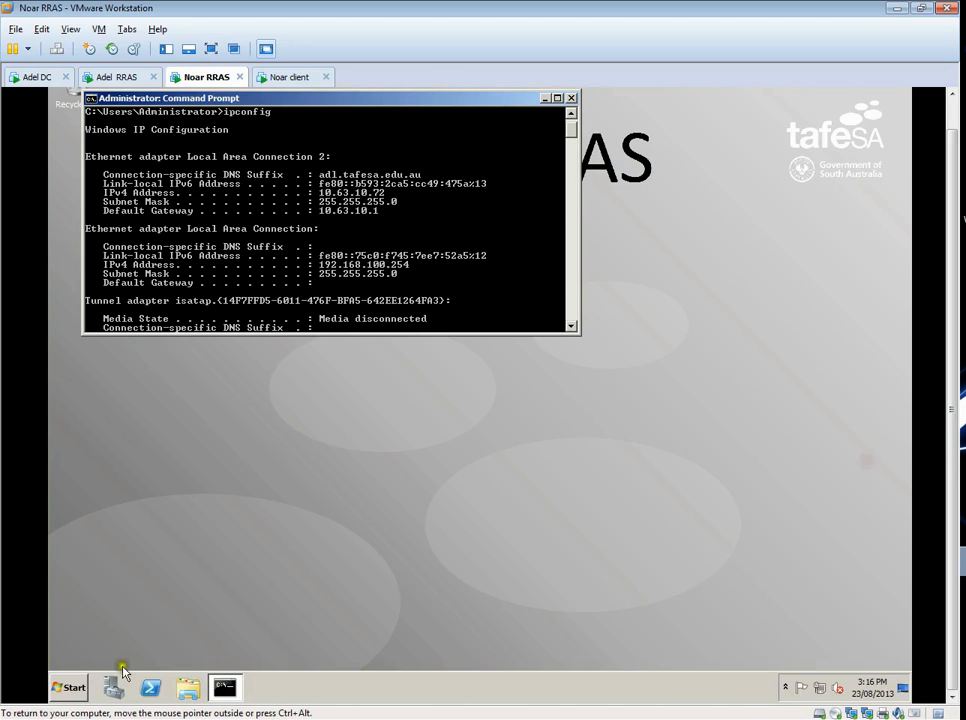
left_click(68, 686)
left_click(136, 434)
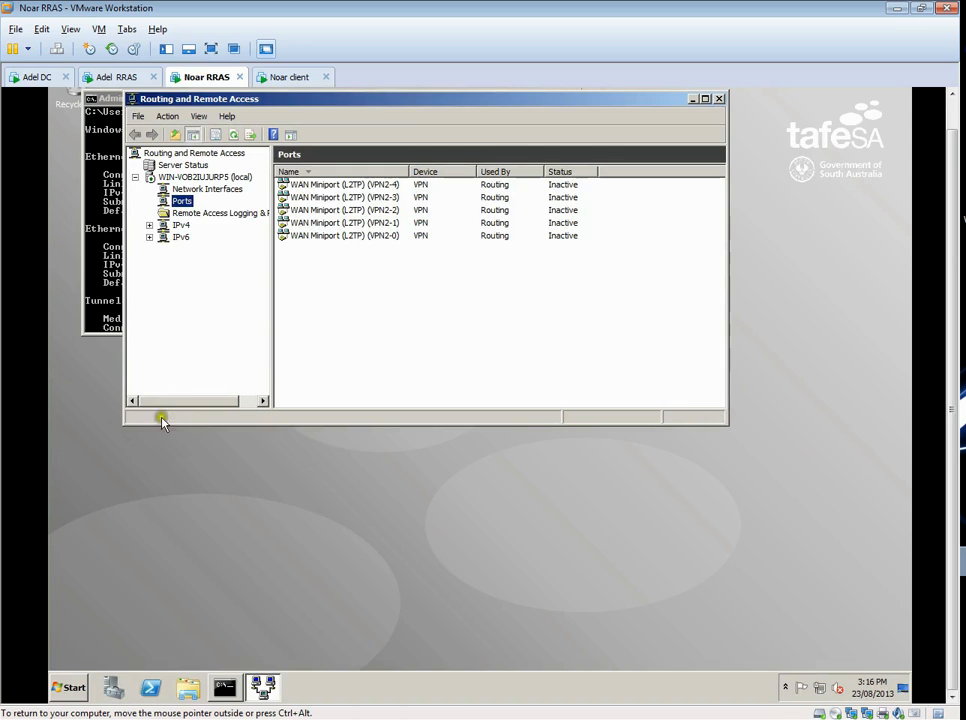
left_click(205, 189)
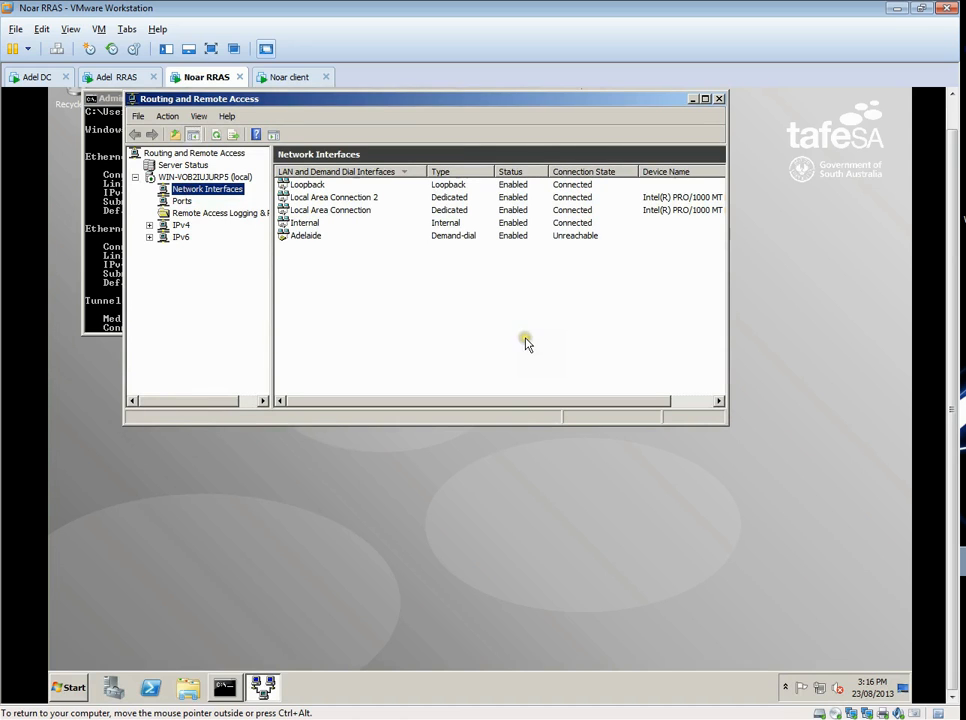
left_click(302, 238)
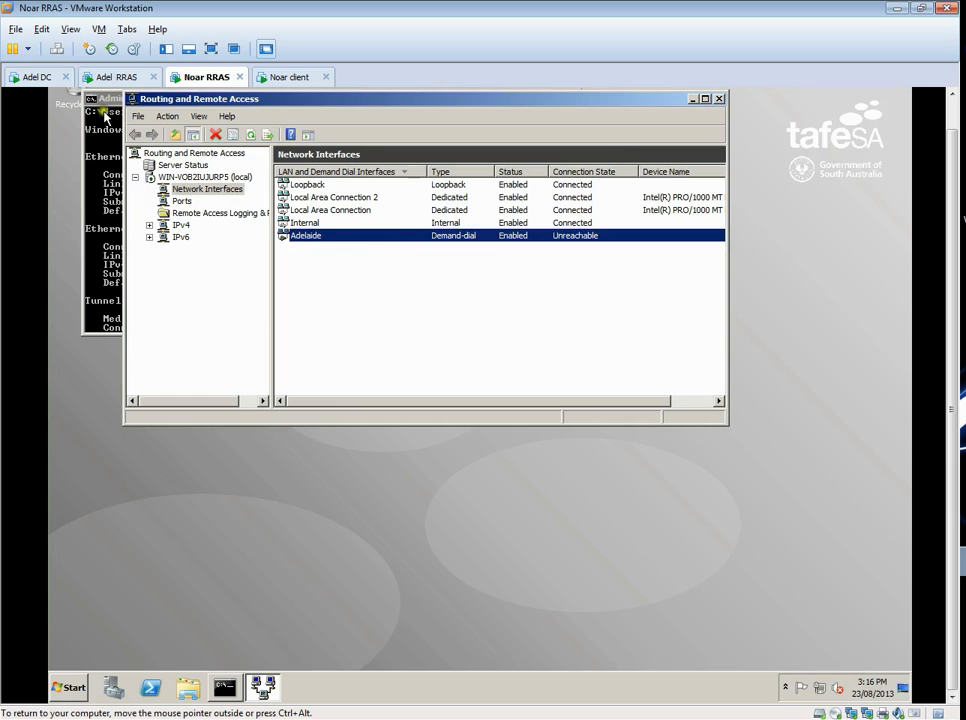
left_click(103, 80)
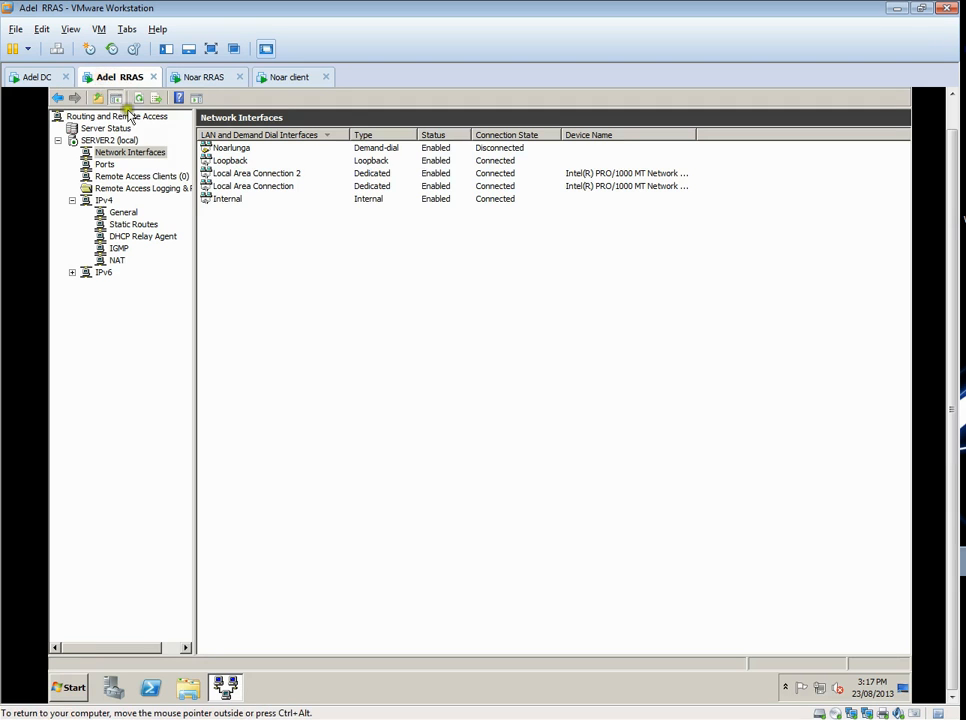
left_click(226, 150)
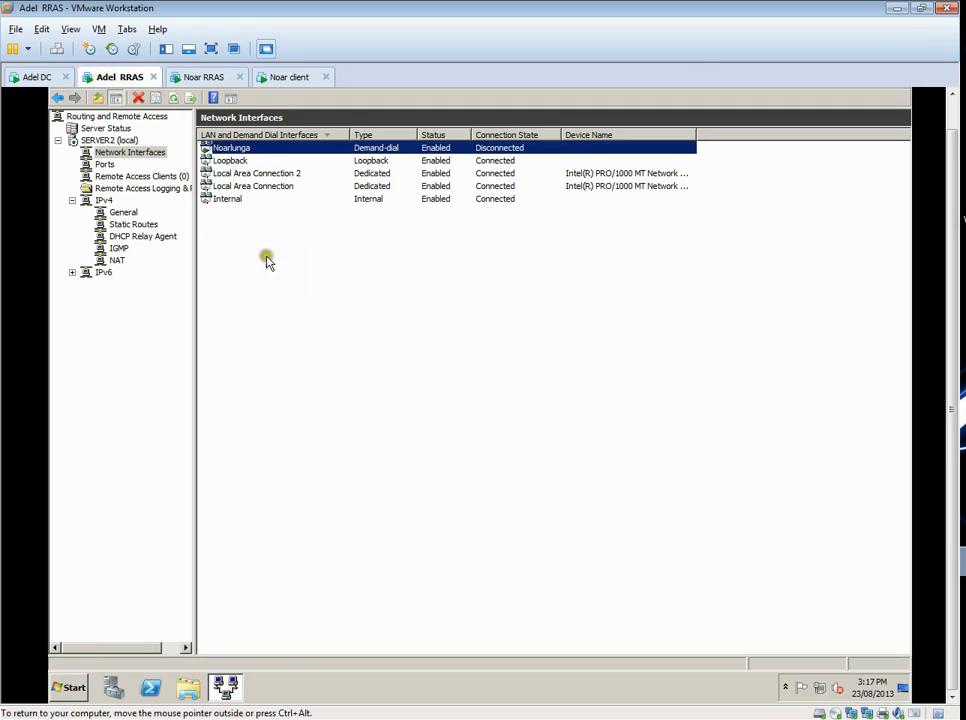
- Run "ping 192.168.100.108 -t" on Adel DC and check the Noarlunga interface's connection state on Adel RRAS
left_click(48, 79)
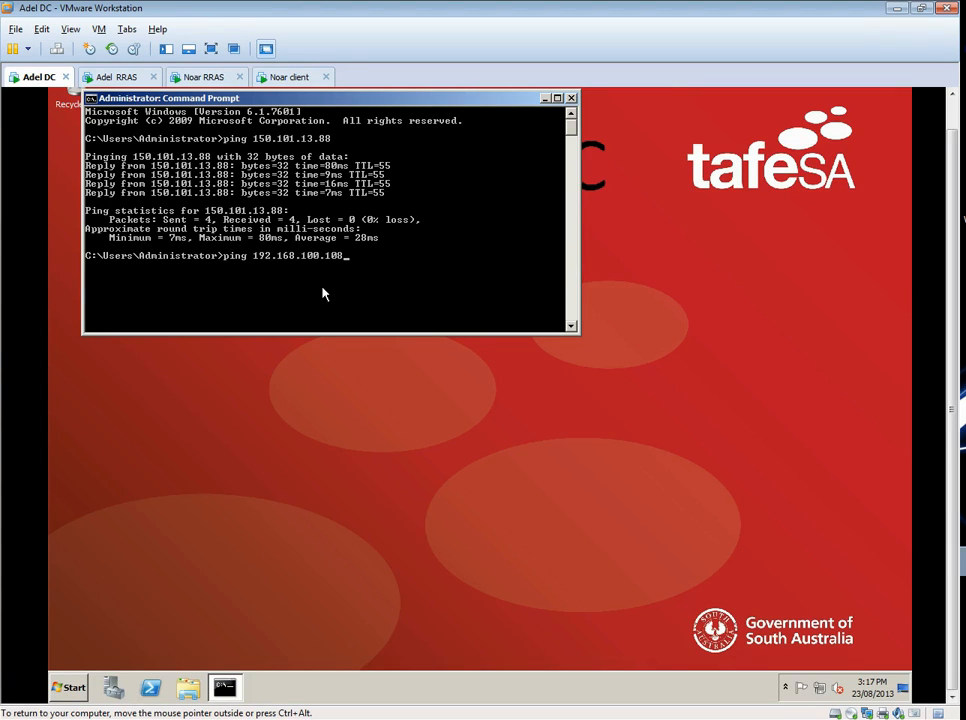
key("Return")
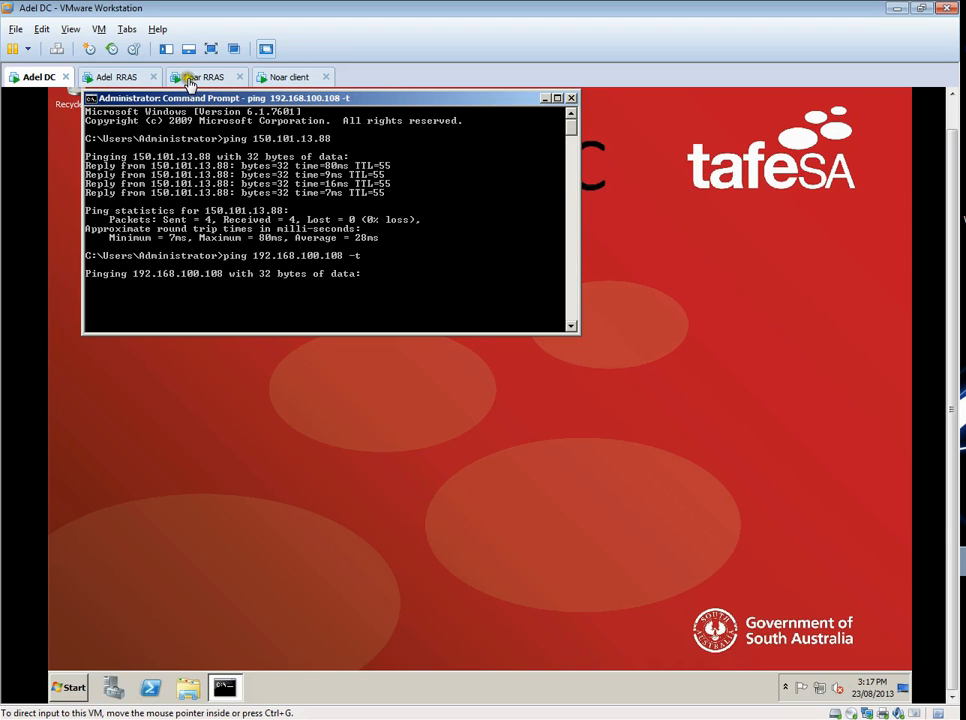
left_click(123, 79)
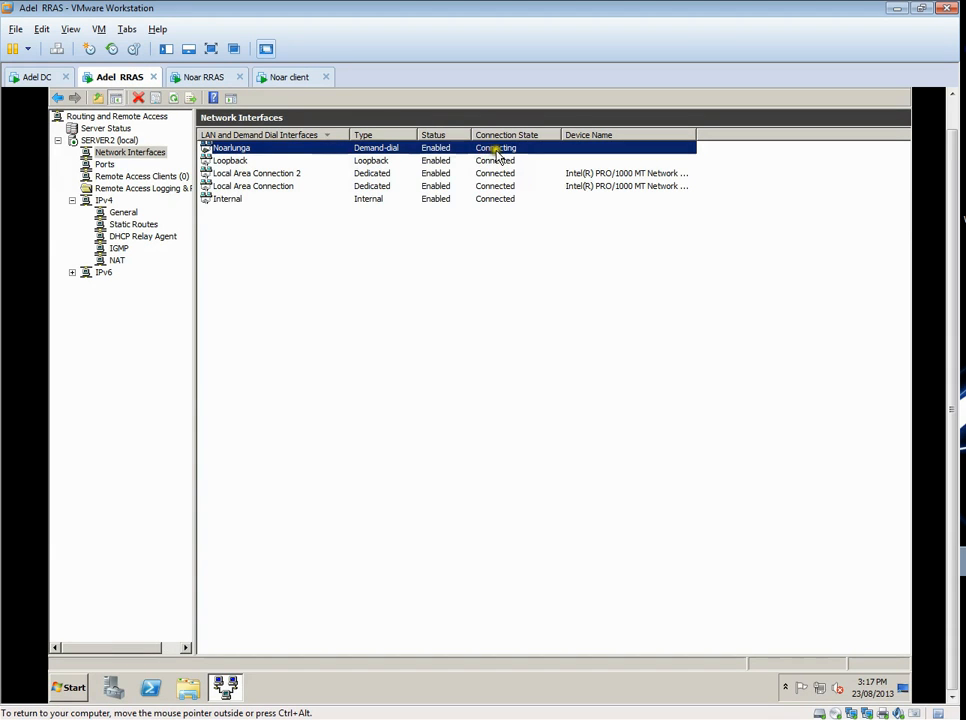
- Review the Adelaide demand-dial interface's dialing options, VPN security settings and L2TP preshared key authentication on Noar RRAS
left_click(204, 77)
left_click(400, 281)
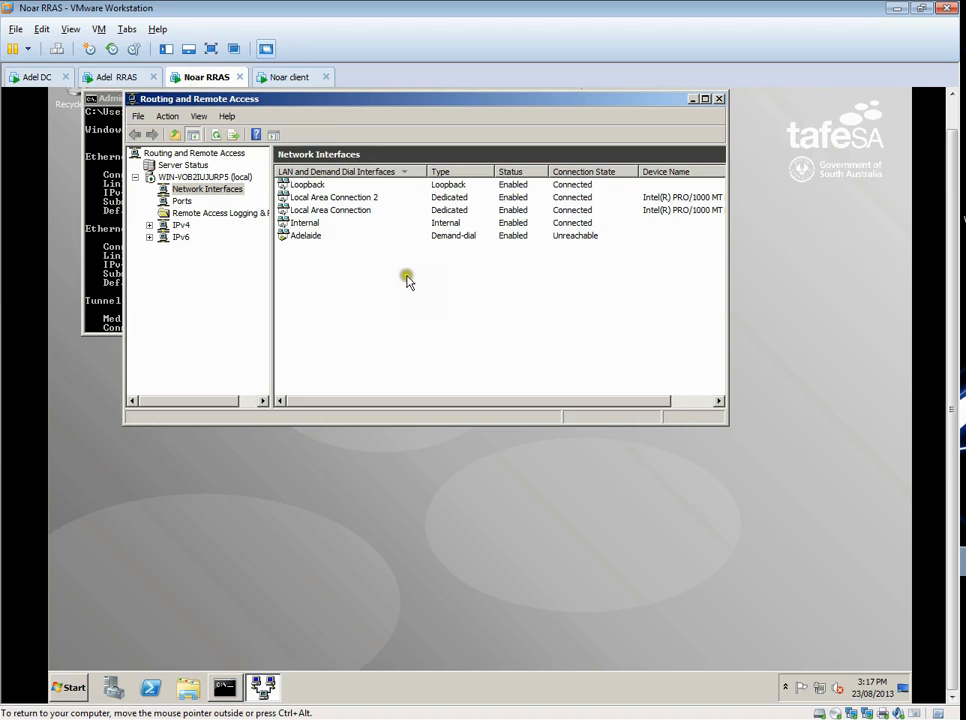
right_click(296, 238)
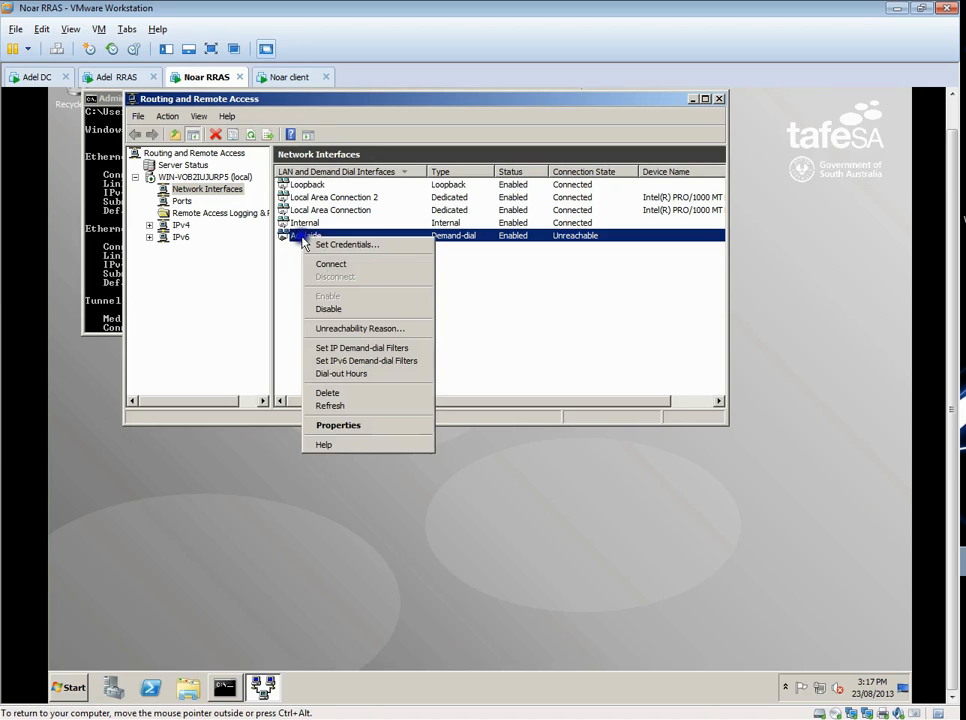
left_click(384, 425)
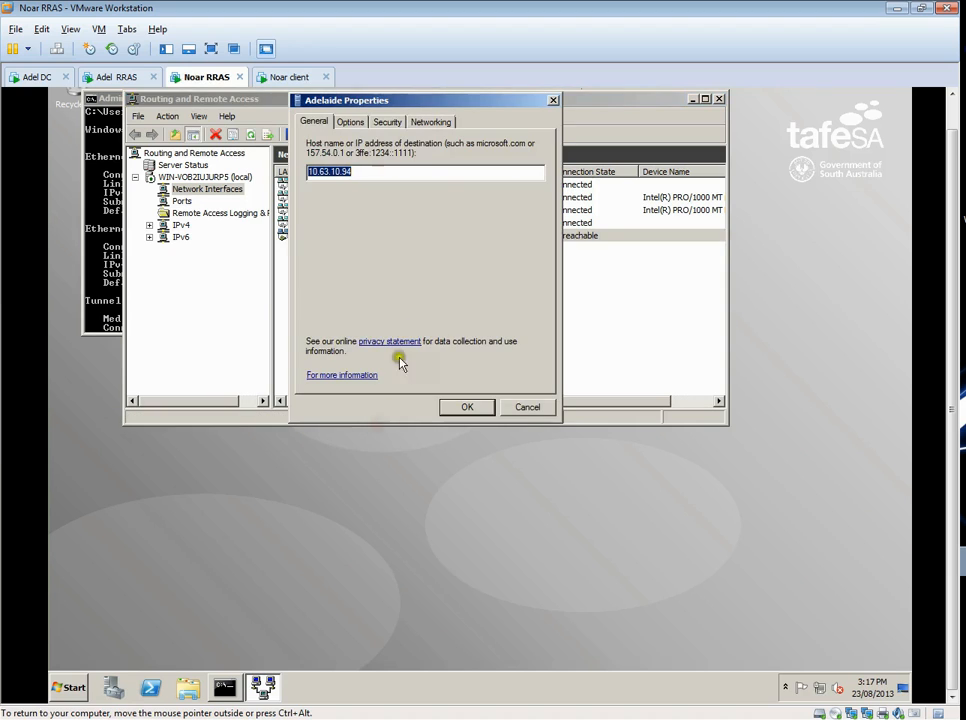
left_click(387, 122)
left_click(505, 174)
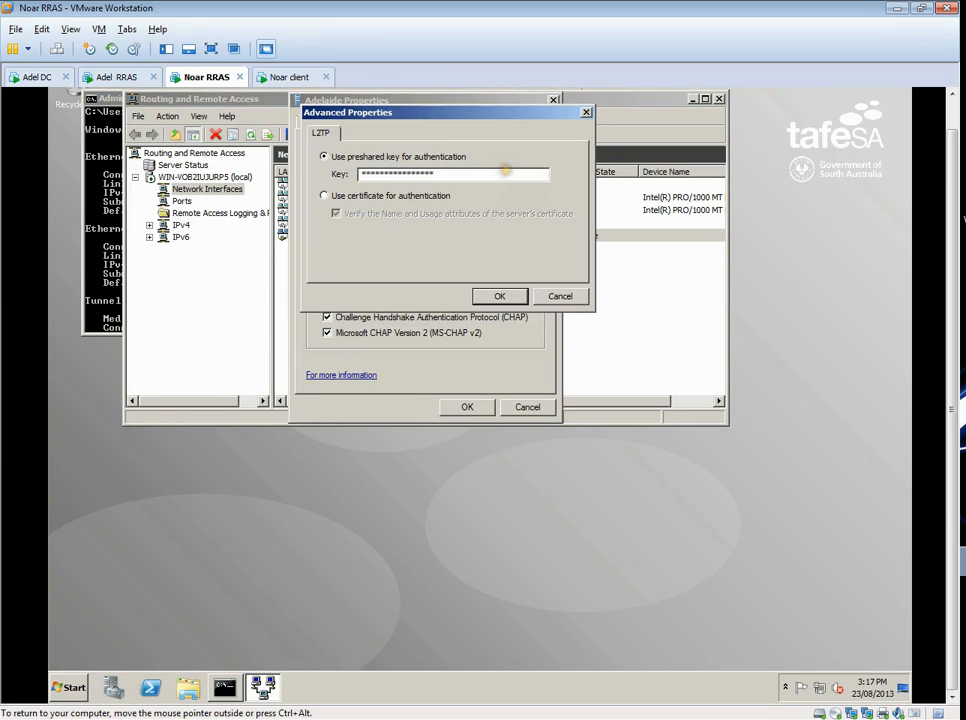
left_click(557, 297)
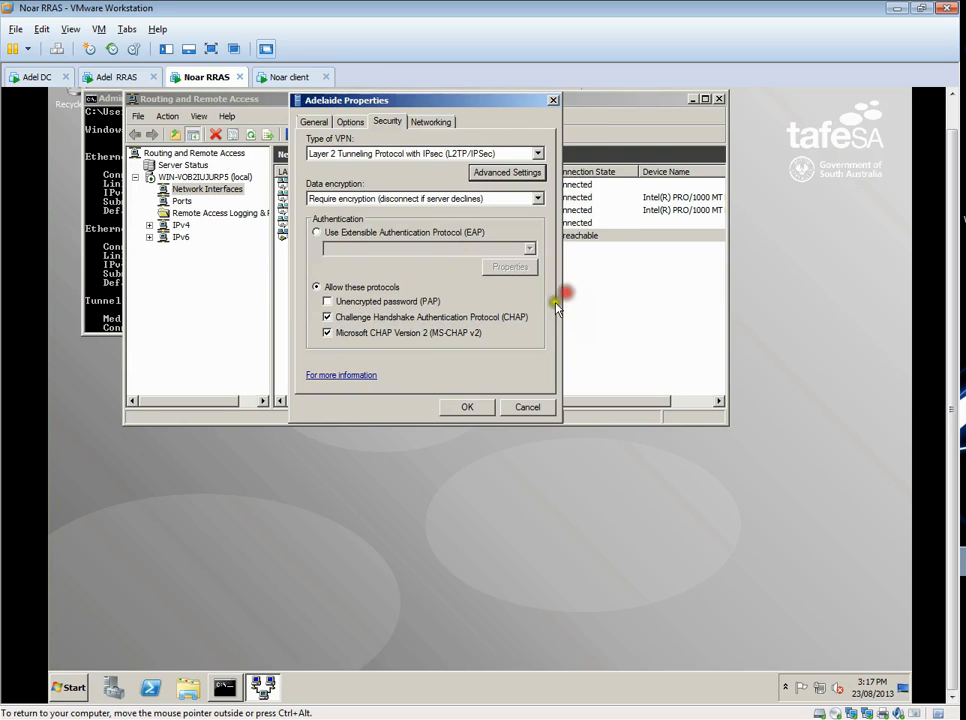
left_click(484, 404)
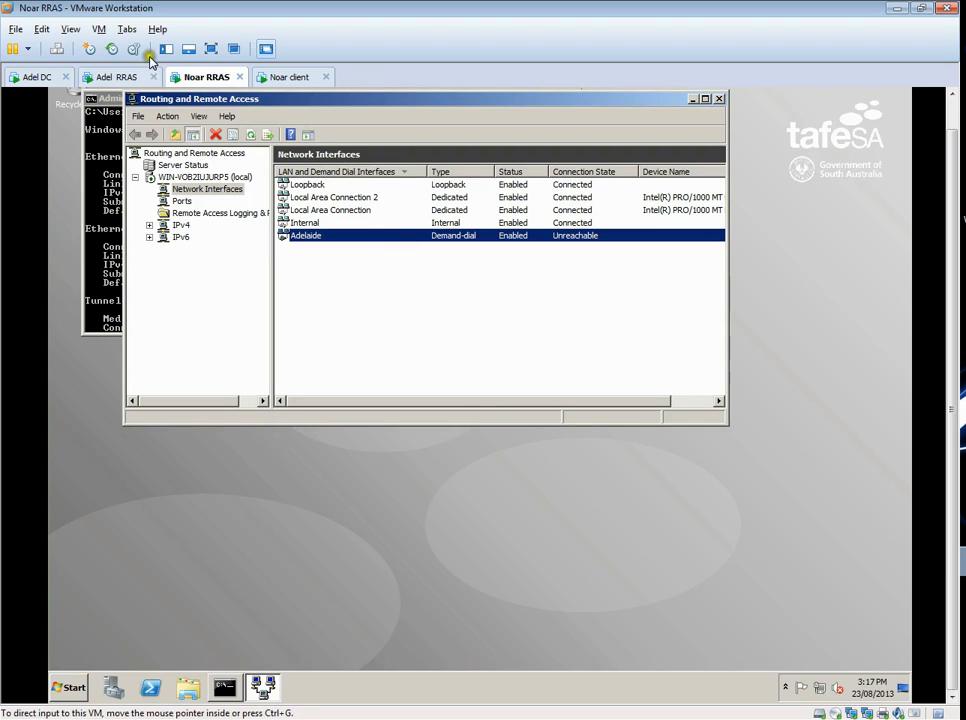
- Review the Noarlunga demand-dial interface's options, networking, VPN security and L2TP preshared key settings on Adel RRAS
left_click(118, 77)
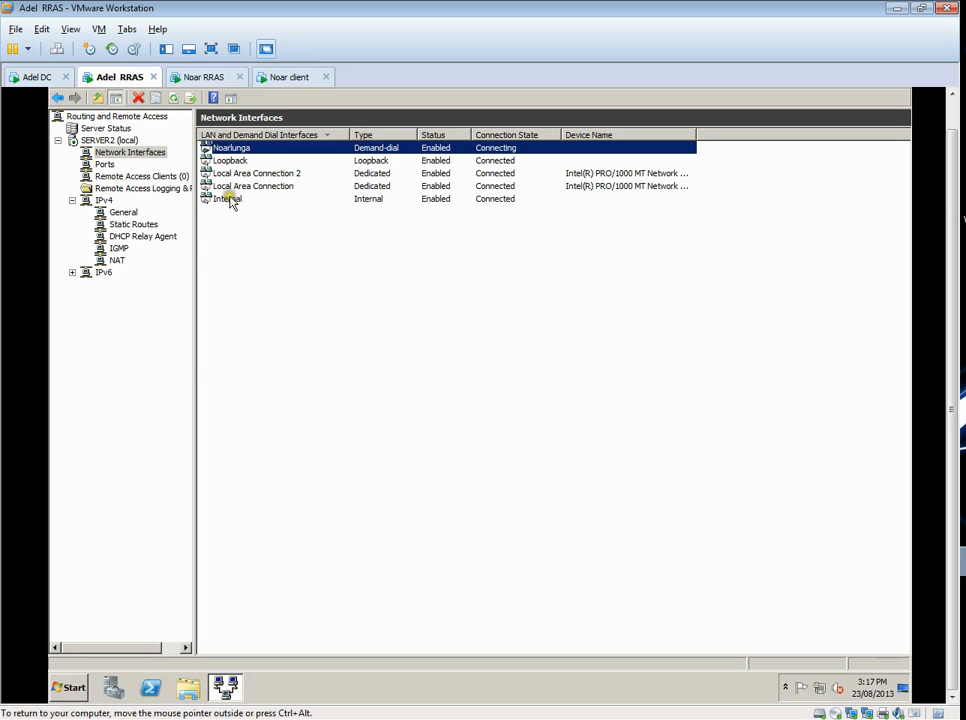
right_click(238, 150)
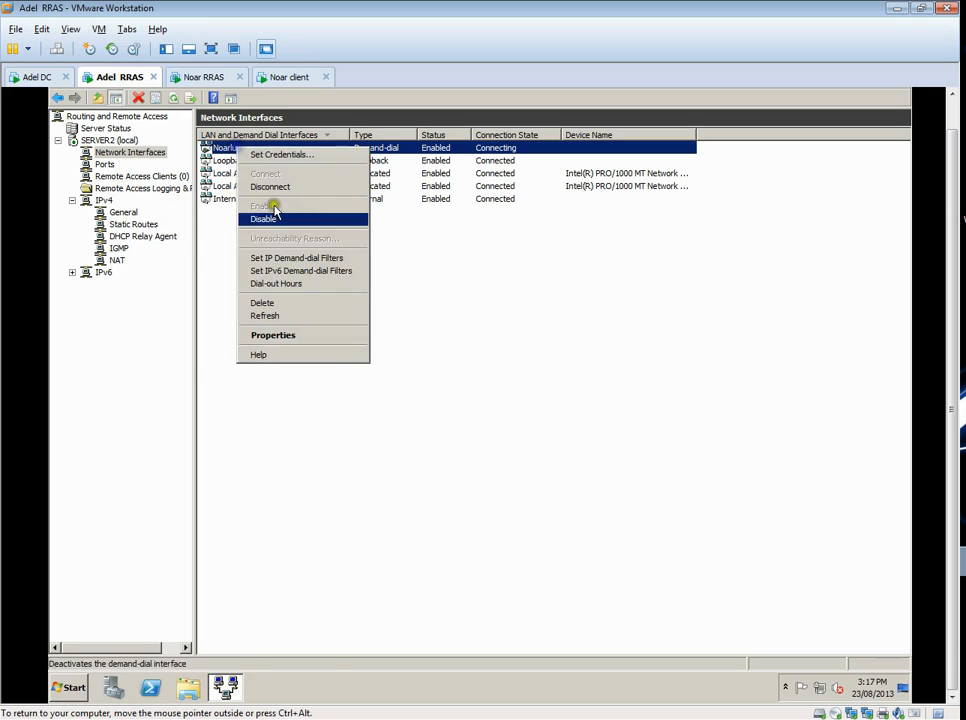
left_click(303, 338)
left_click(403, 227)
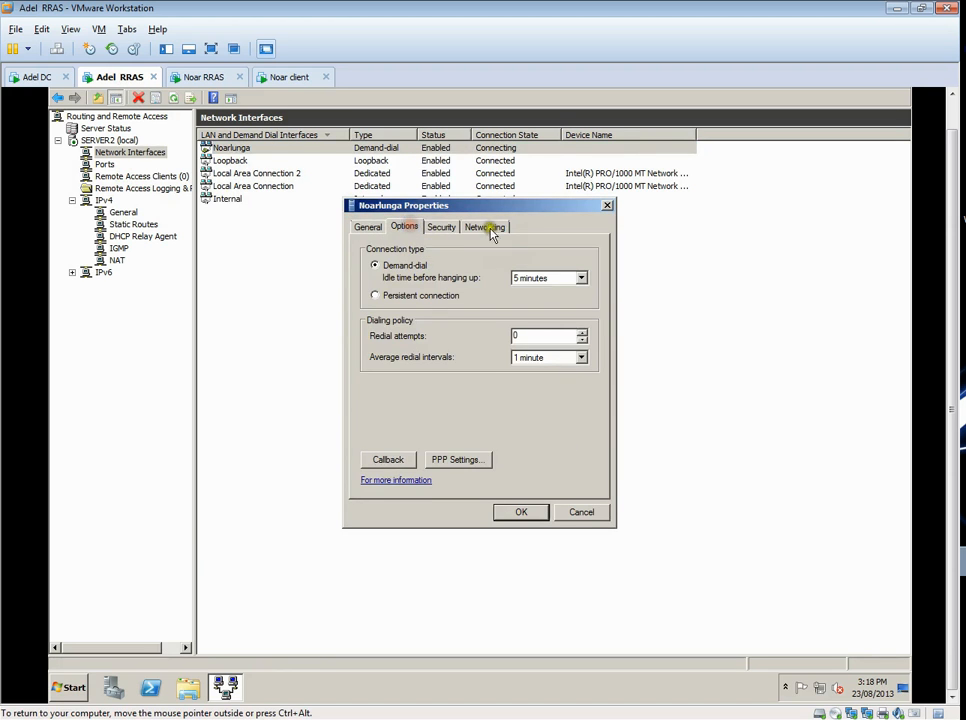
left_click(488, 227)
left_click(441, 226)
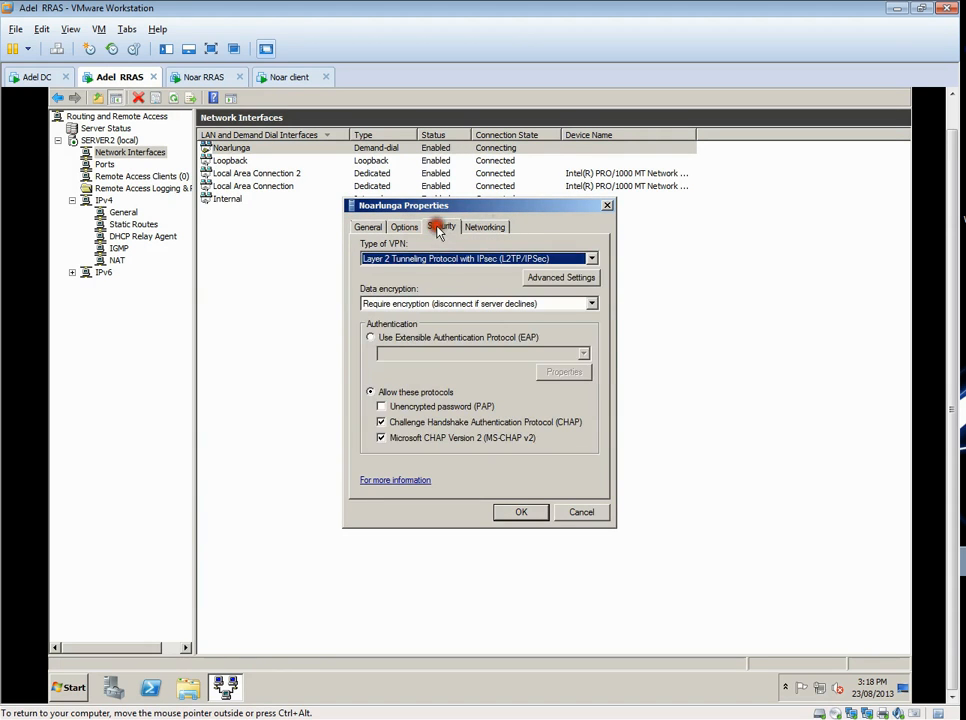
left_click(553, 280)
left_click(614, 401)
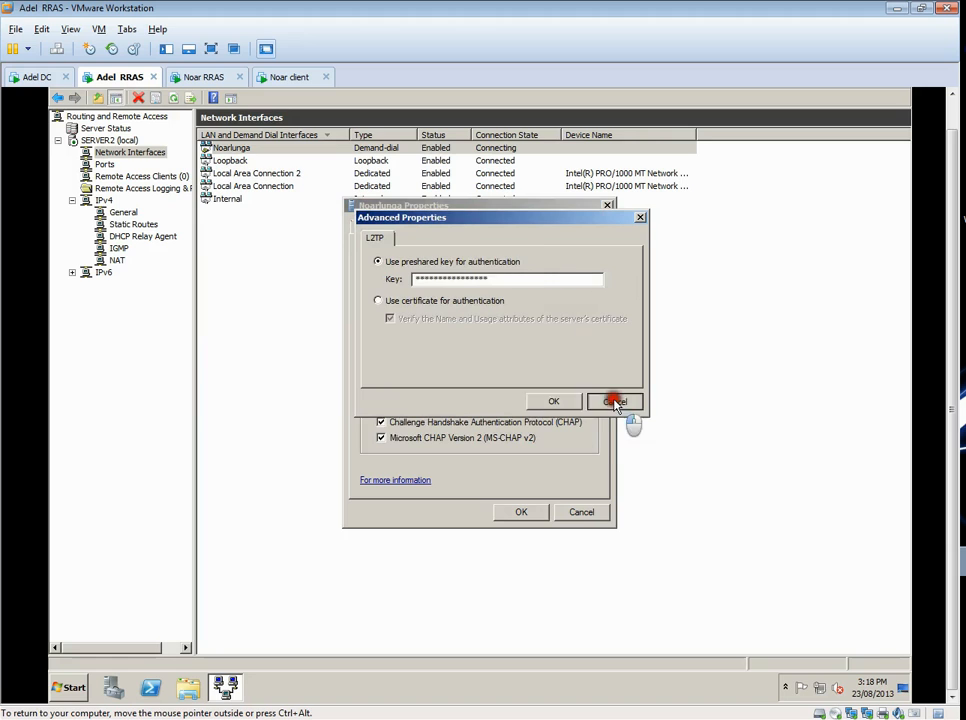
left_click(404, 227)
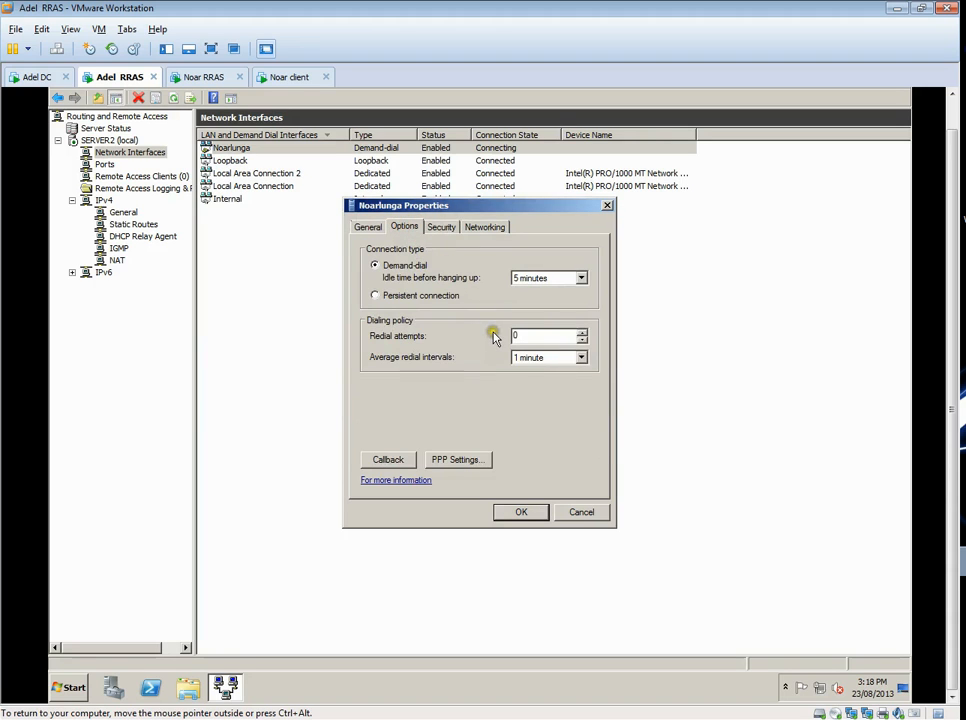
left_click(580, 513)
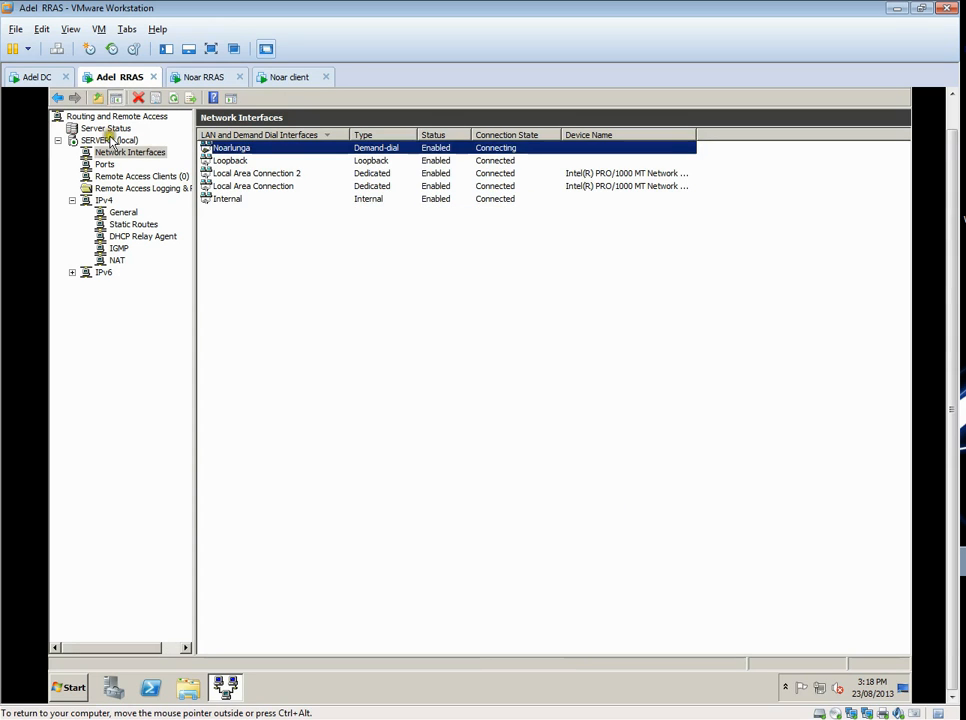
- Inspect the SERVER2 routing server's general, security, IPv4, IPv6, IKEv2 and PPP properties without changing them
right_click(112, 145)
left_click(168, 231)
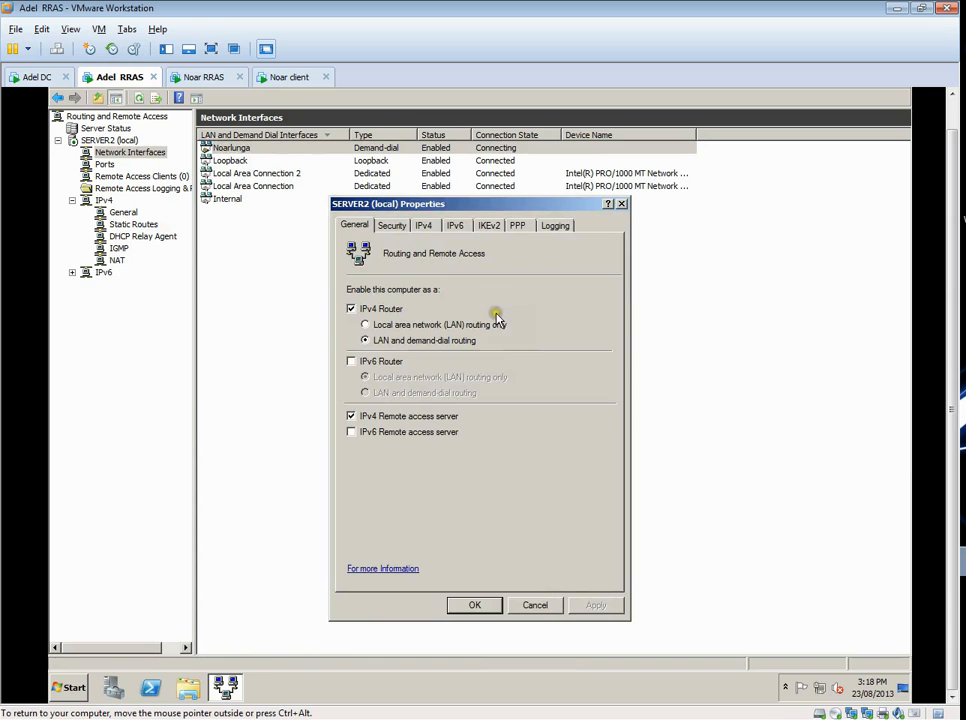
left_click(399, 227)
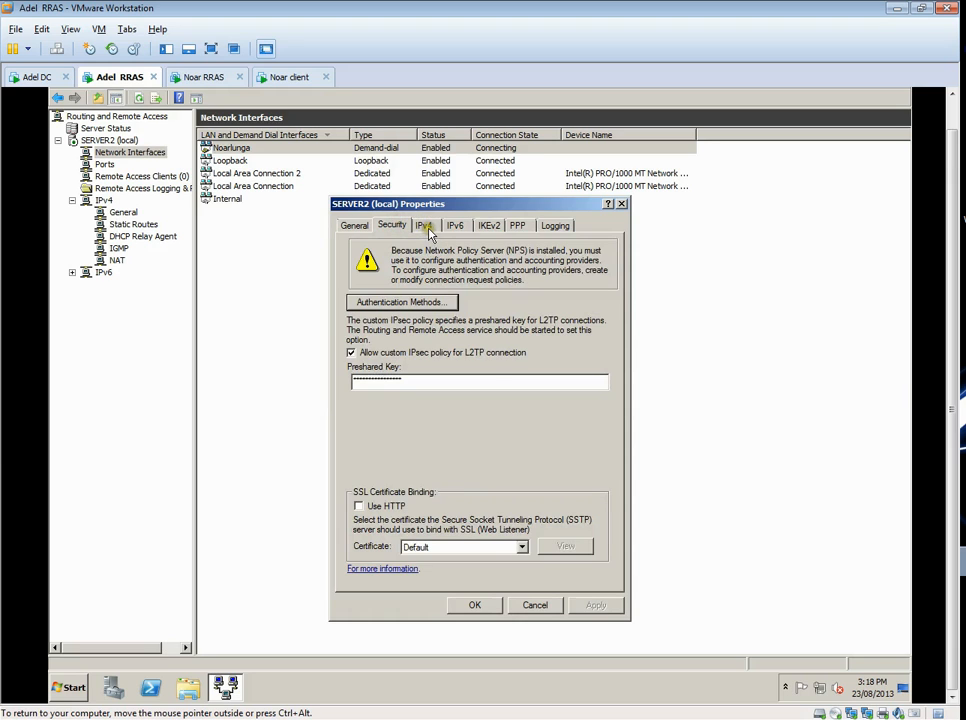
left_click(426, 228)
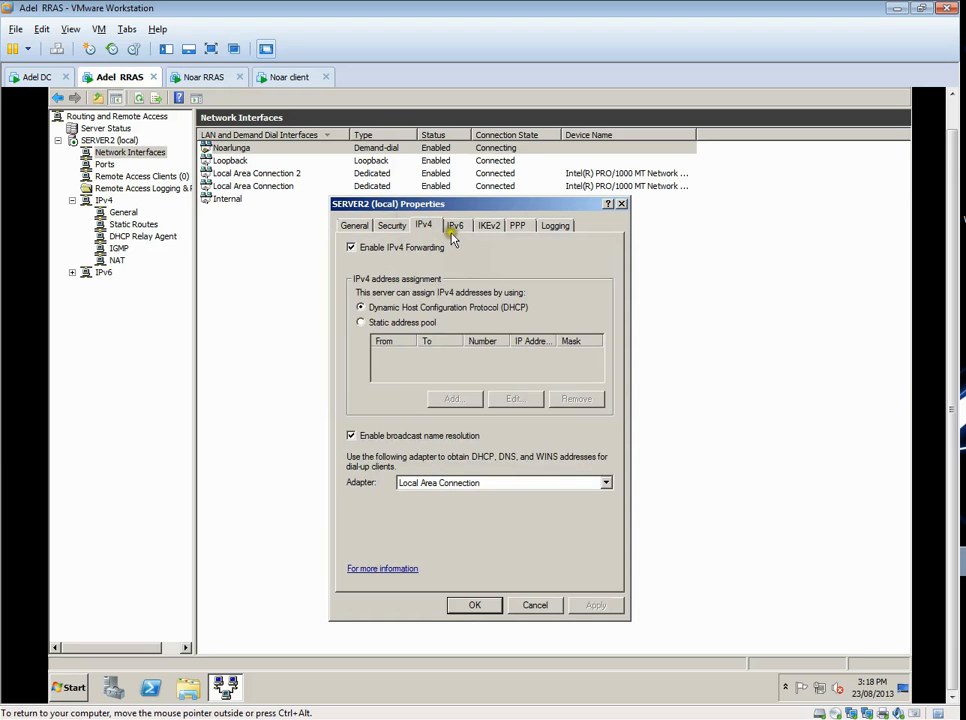
left_click(452, 227)
left_click(483, 227)
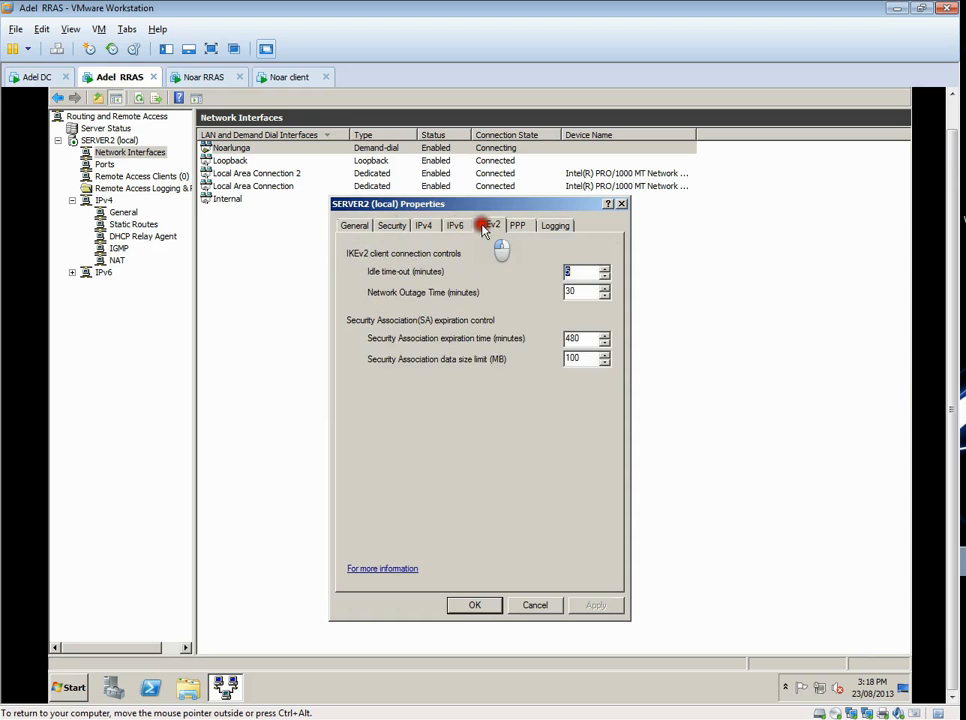
left_click(519, 226)
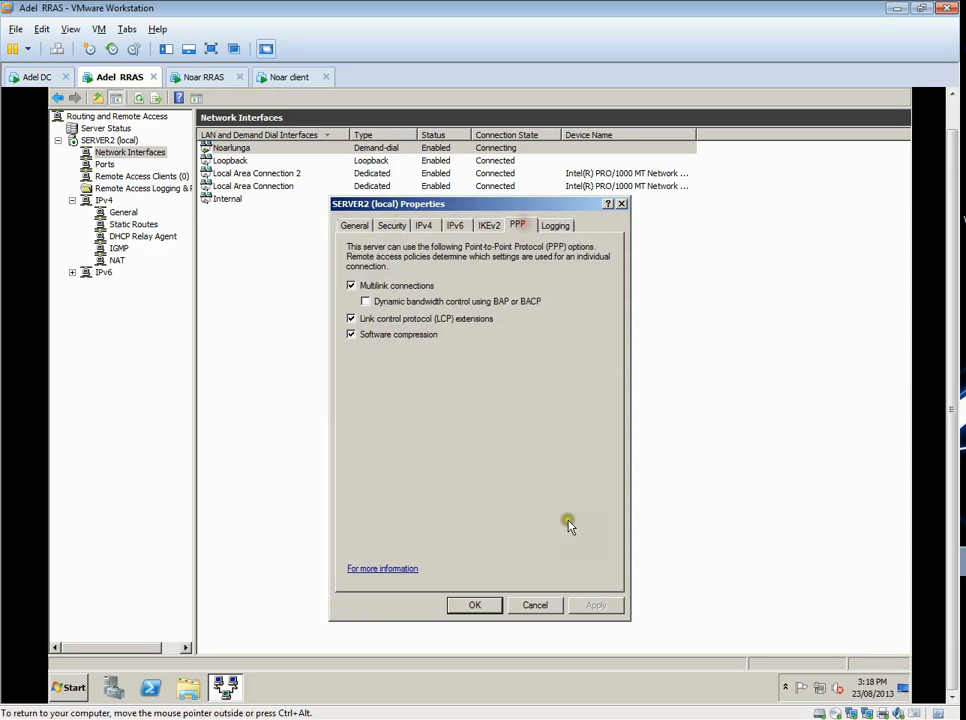
left_click(553, 604)
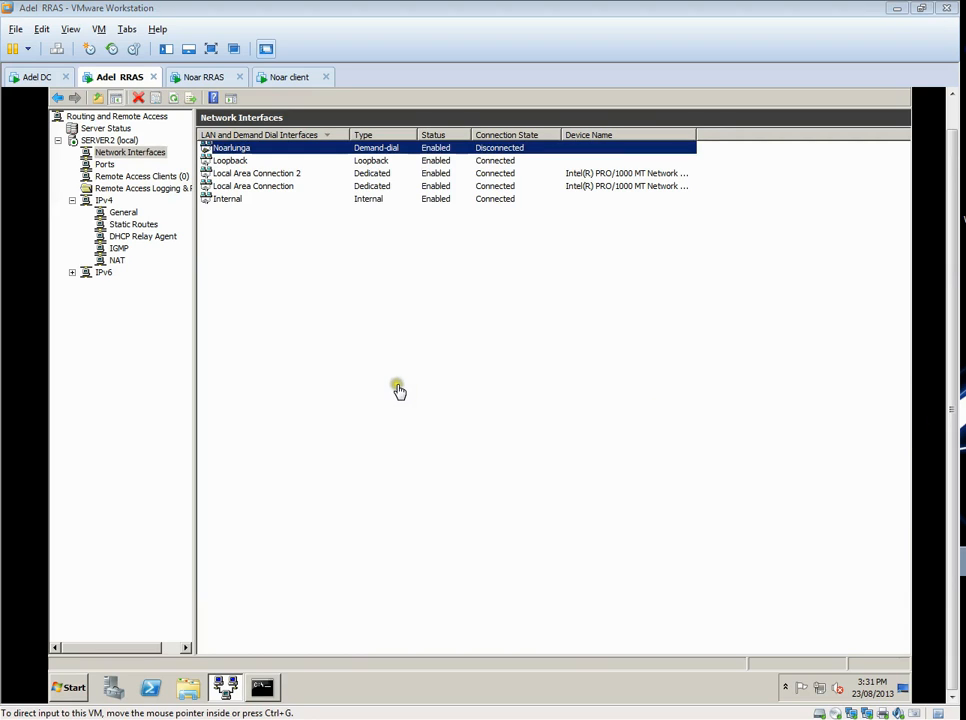
left_click(398, 389)
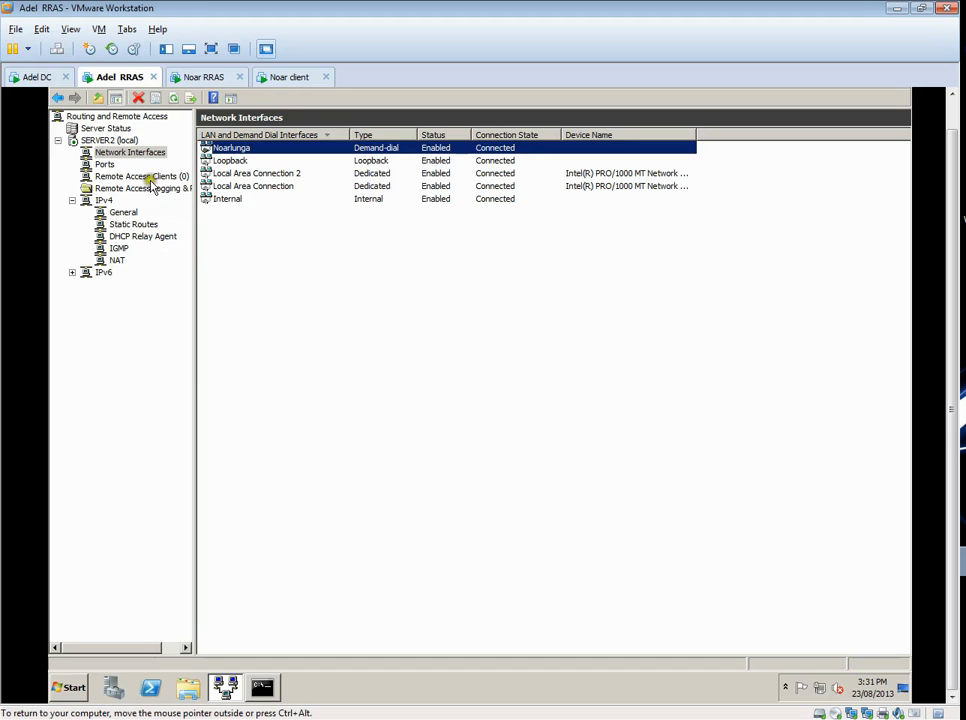
- Check the running cross-site pings on Adel DC and the Noar client, and the Noarlunga interface's connection state on Adel RRAS
left_click(40, 77)
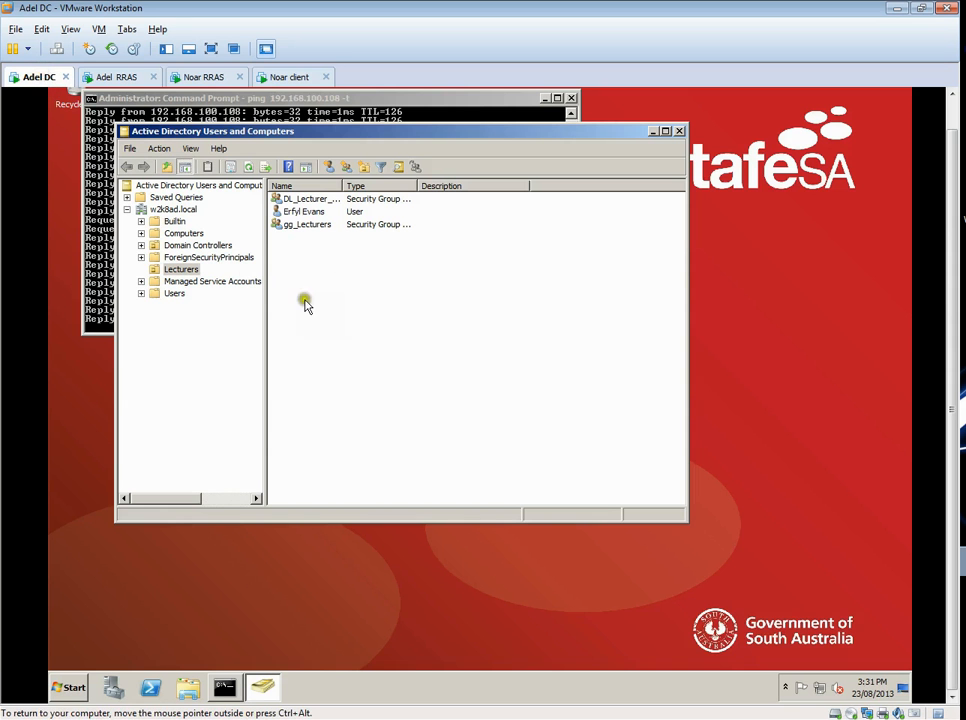
left_click(88, 212)
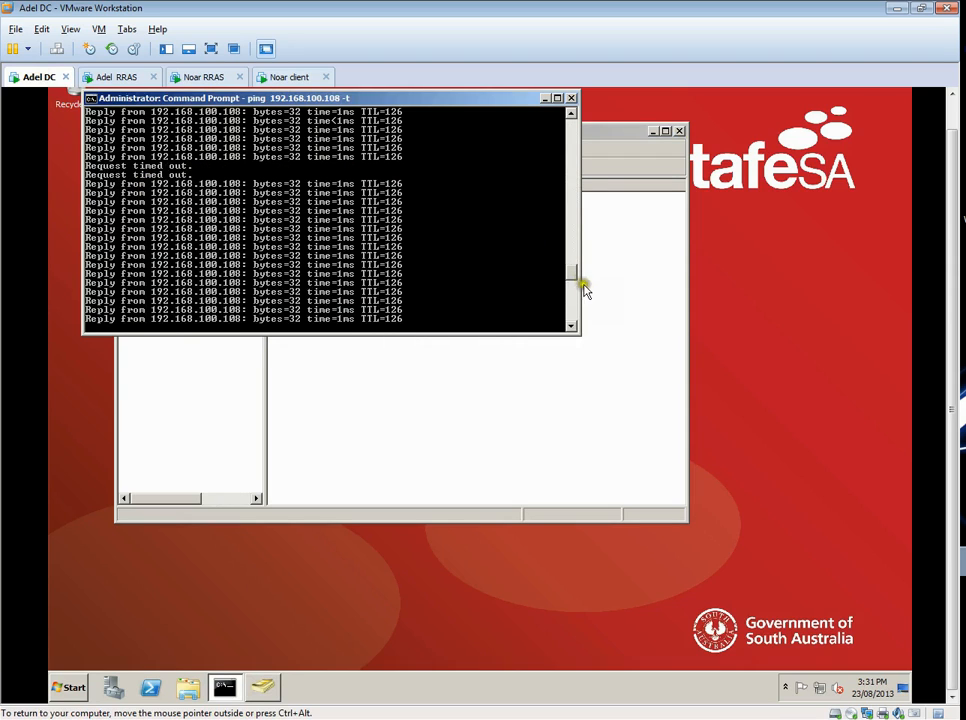
left_click(286, 78)
left_click(457, 322)
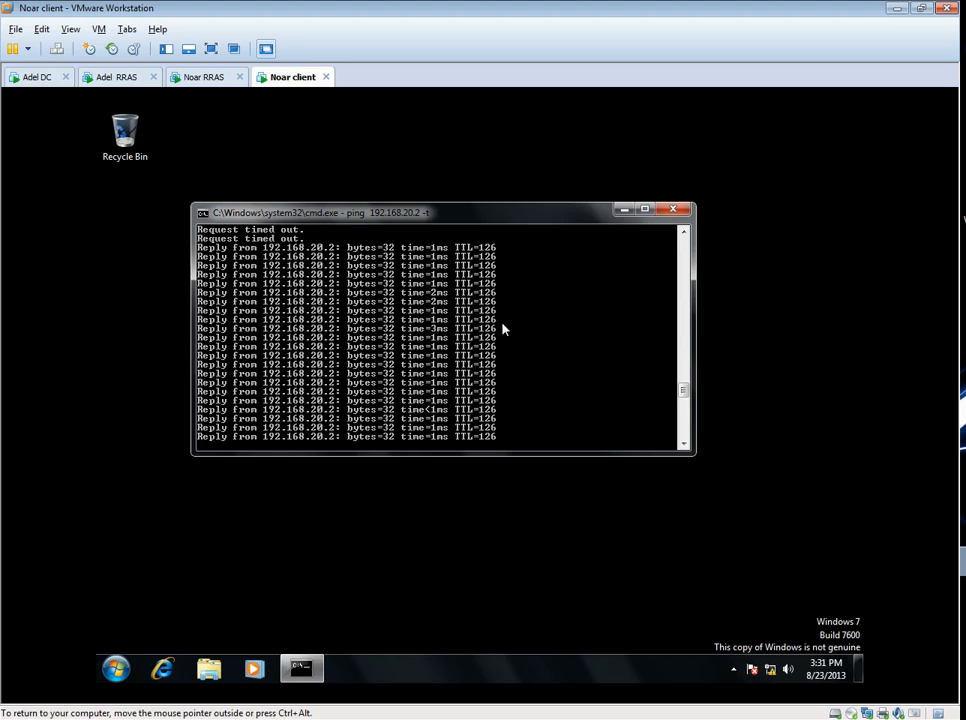
left_click(110, 86)
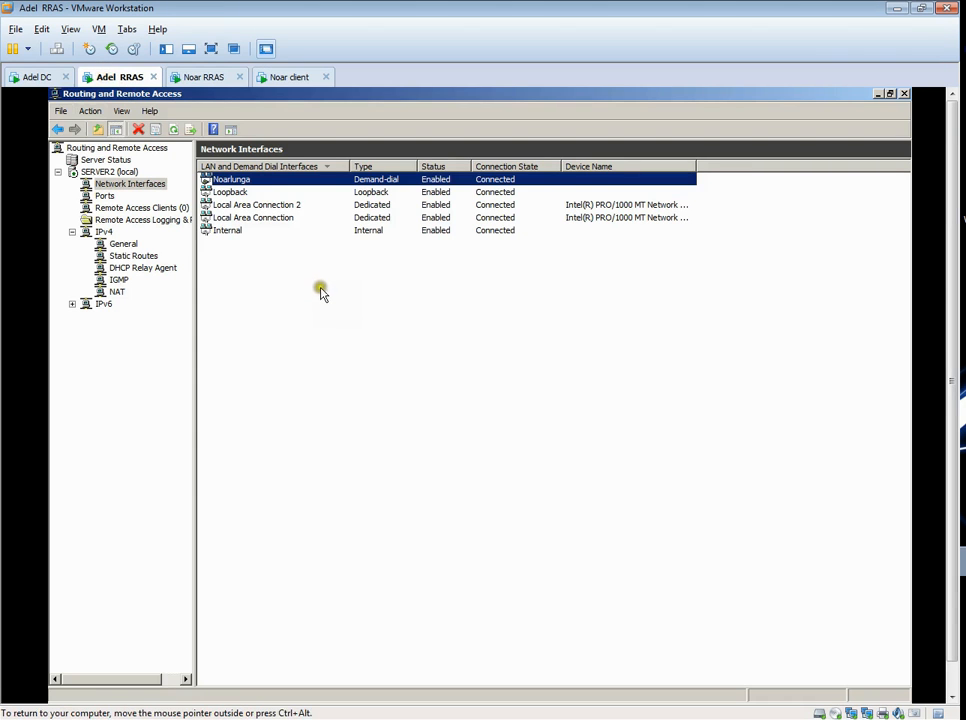
left_click(318, 265)
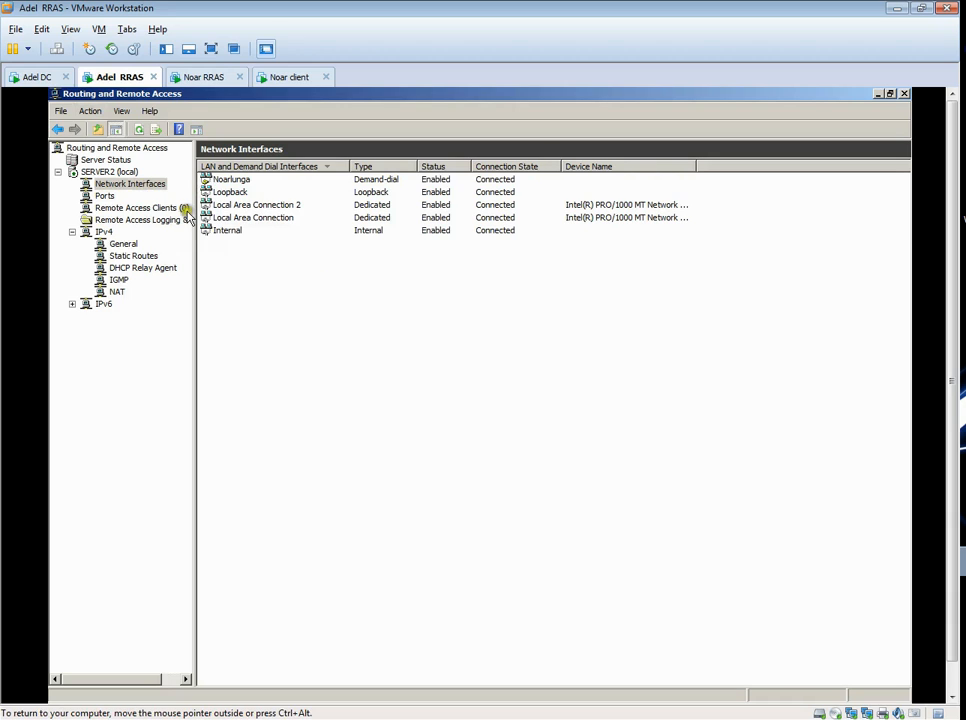
- Check the custom IPsec policy and preshared key setting in SERVER2's security properties, leaving them unchanged
right_click(122, 173)
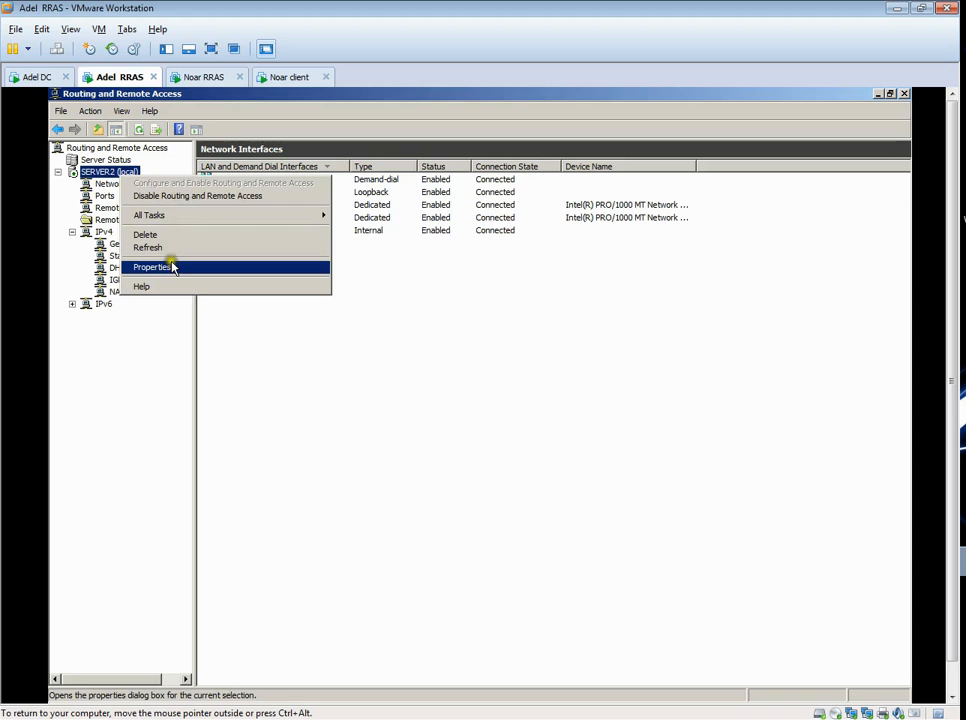
left_click(172, 267)
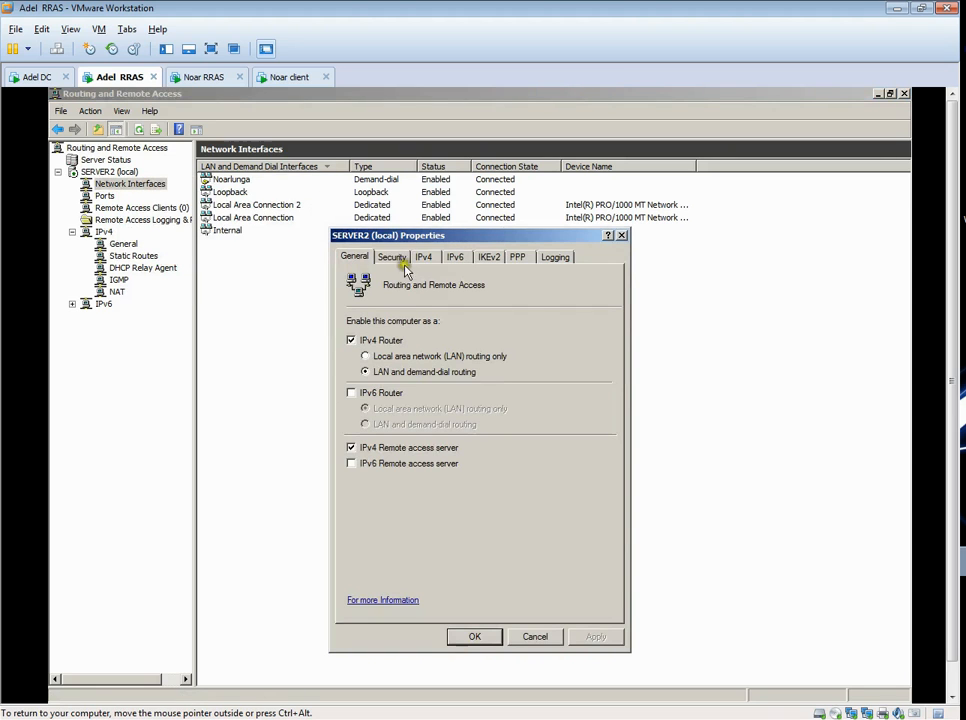
left_click(393, 258)
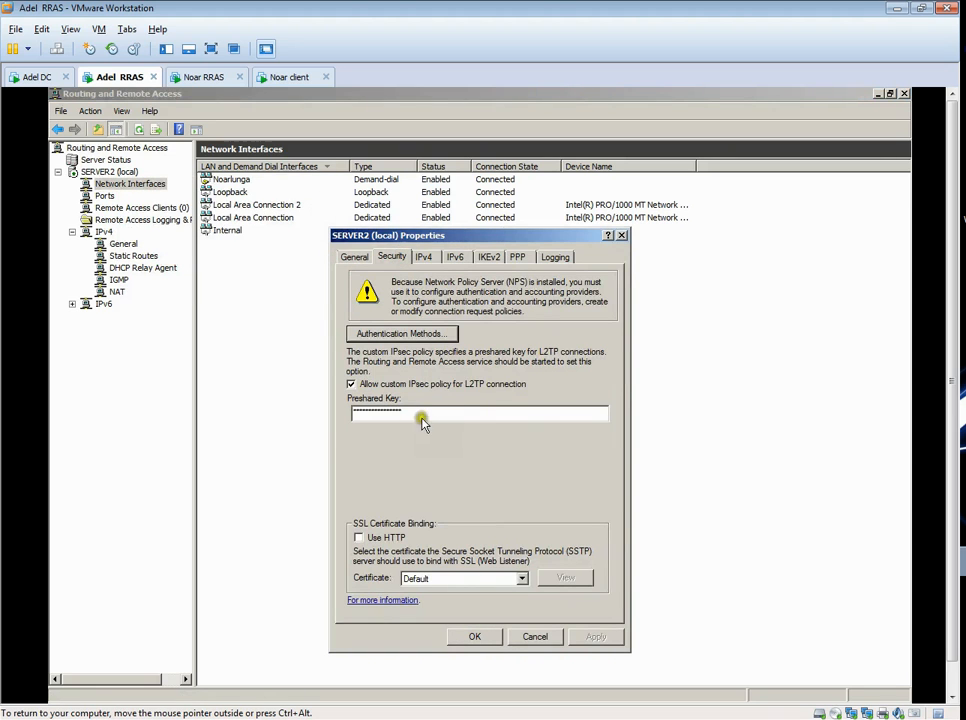
left_click(534, 637)
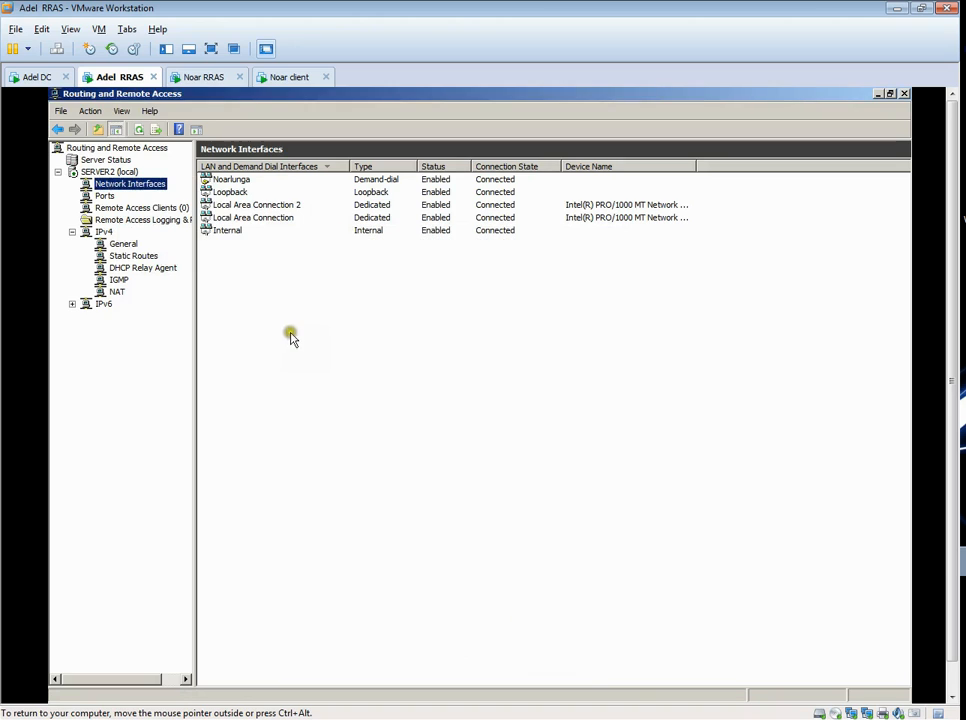
- On Noar RRAS, check the Adelaide demand-dial interface's VPN security and L2TP preshared key settings, leaving them unchanged
left_click(204, 78)
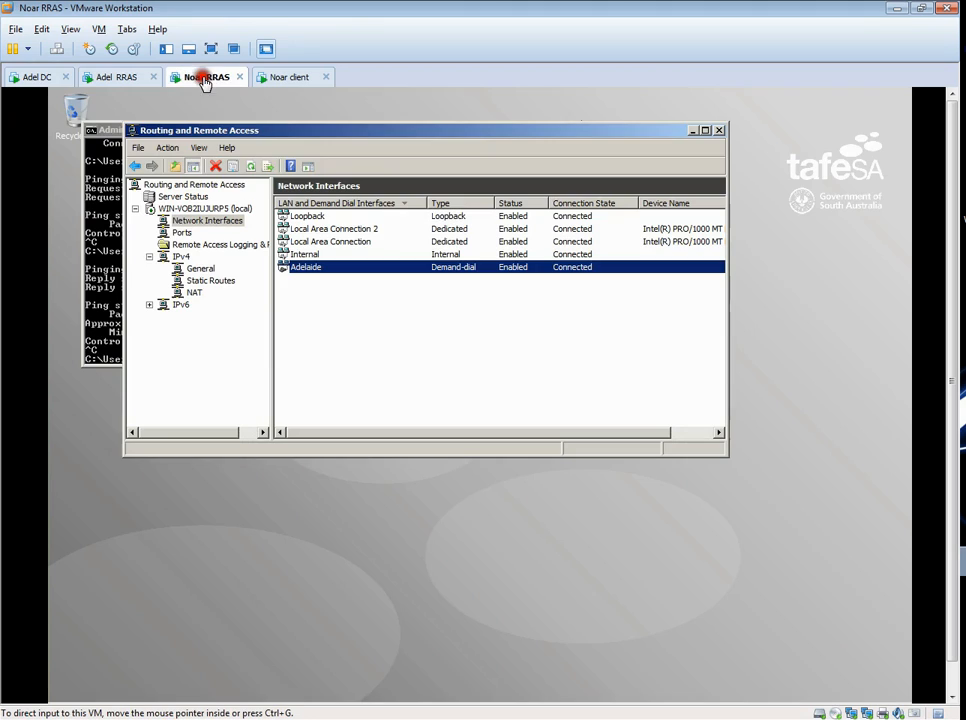
right_click(306, 274)
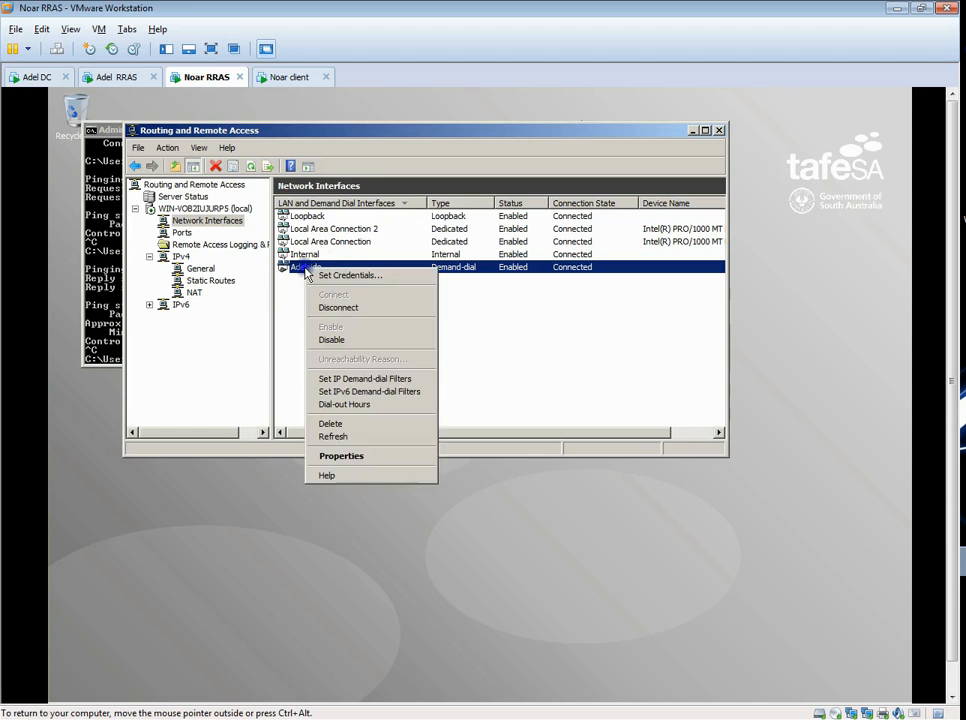
left_click(352, 455)
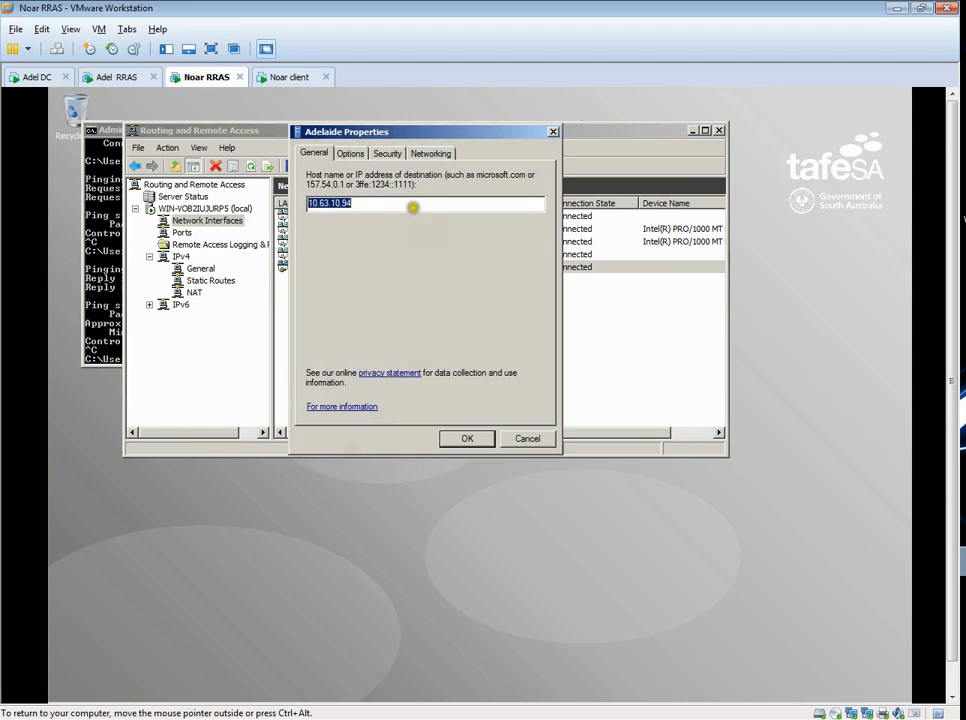
left_click(385, 154)
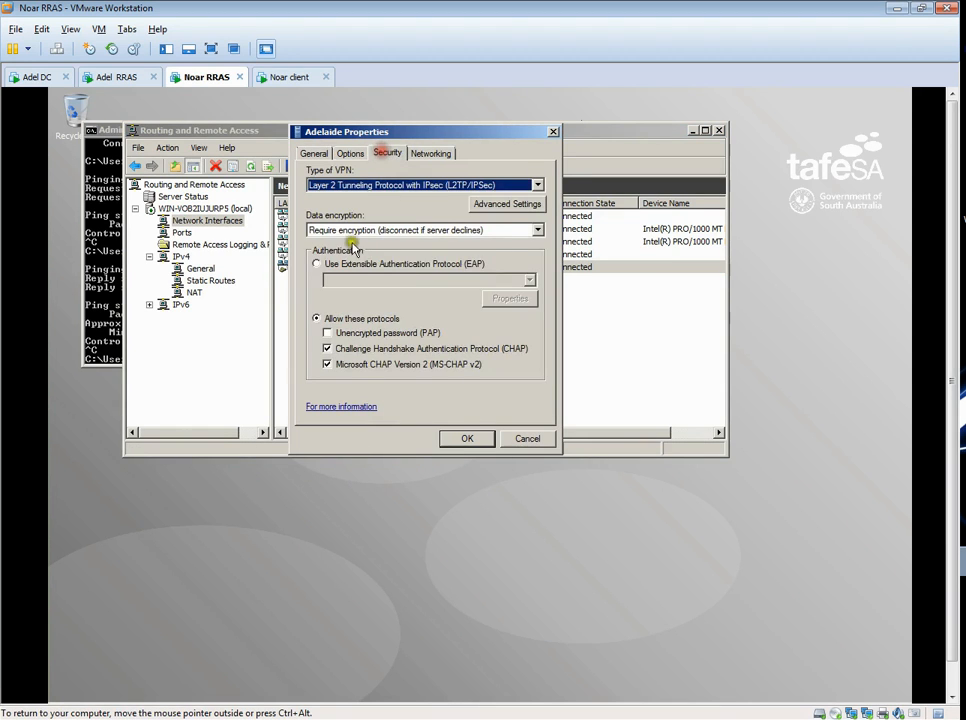
left_click(511, 204)
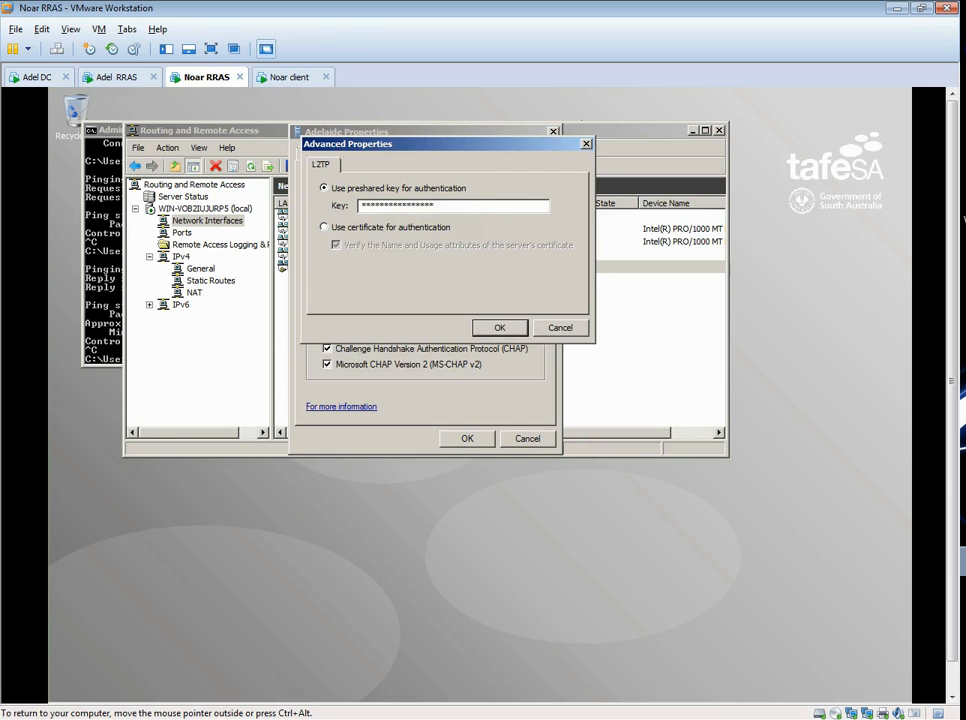
left_click(560, 327)
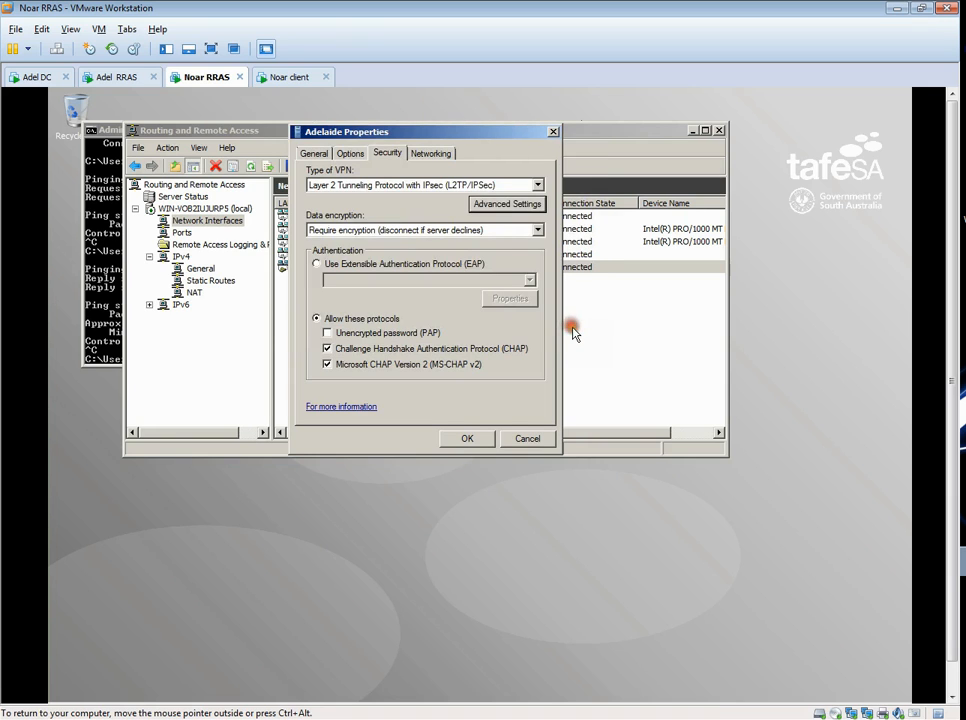
left_click(525, 438)
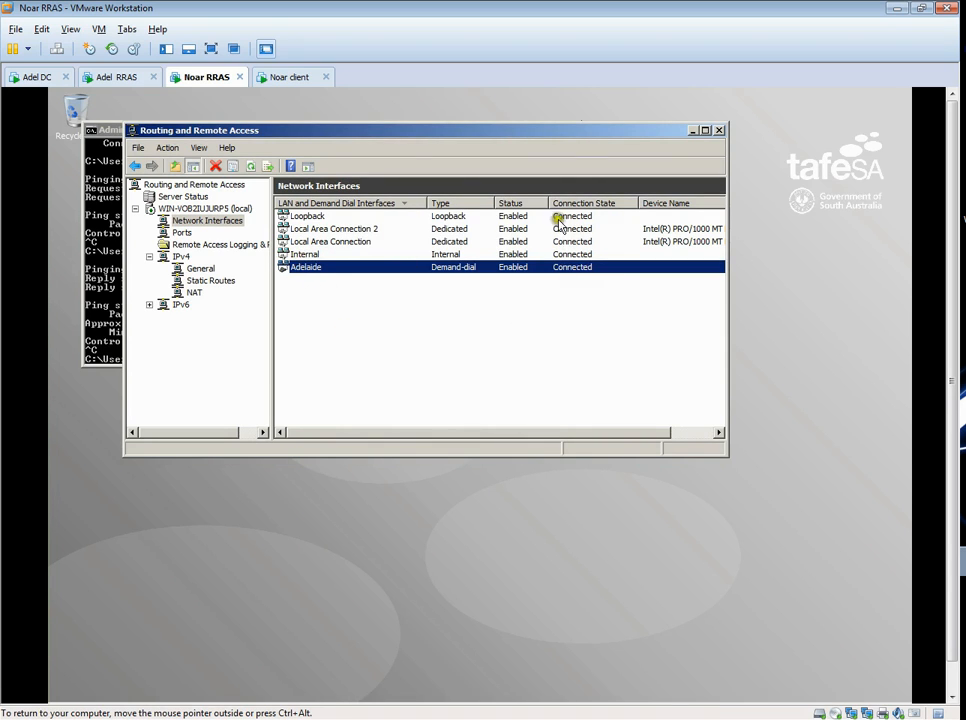
- On the Noar client, open the network location \\192.168.20.2 and sign in with the domain user's name and account password
left_click(289, 77)
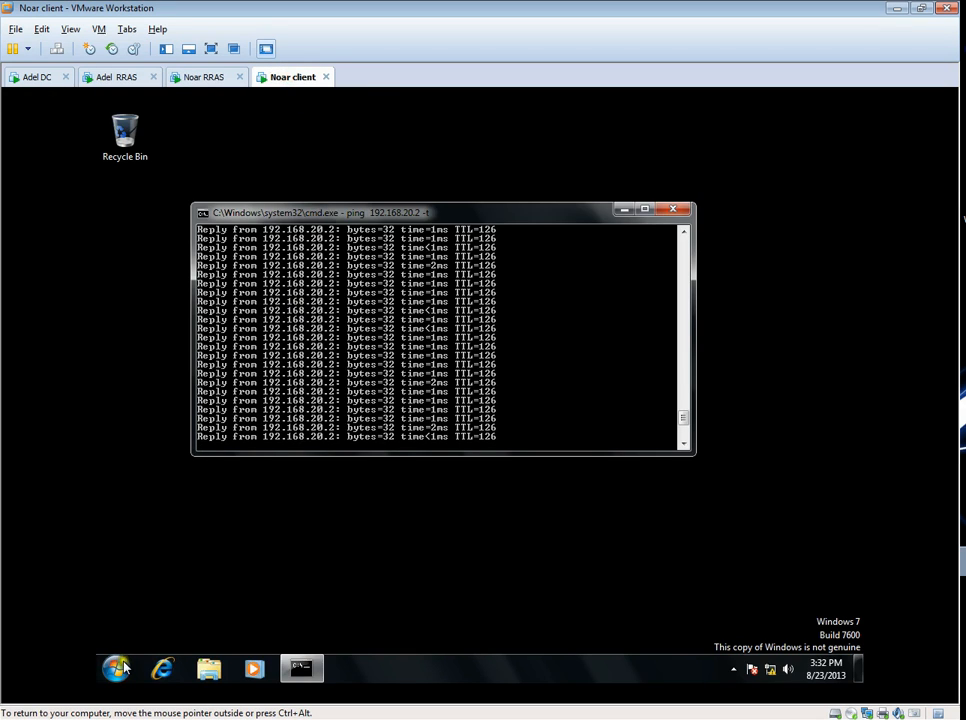
left_click(124, 664)
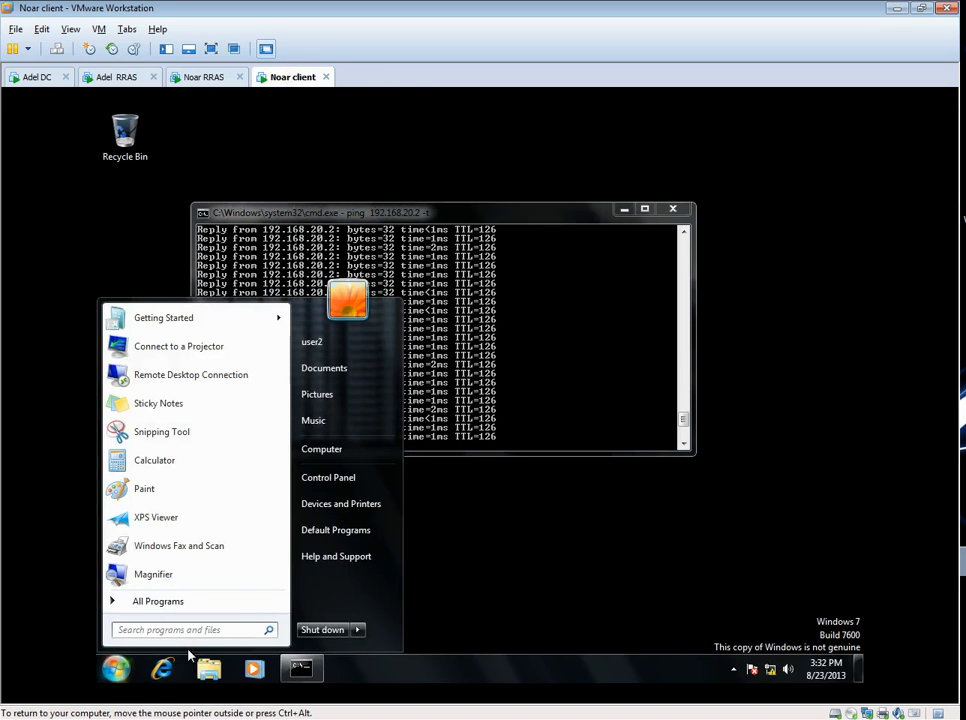
type("\\\\1")
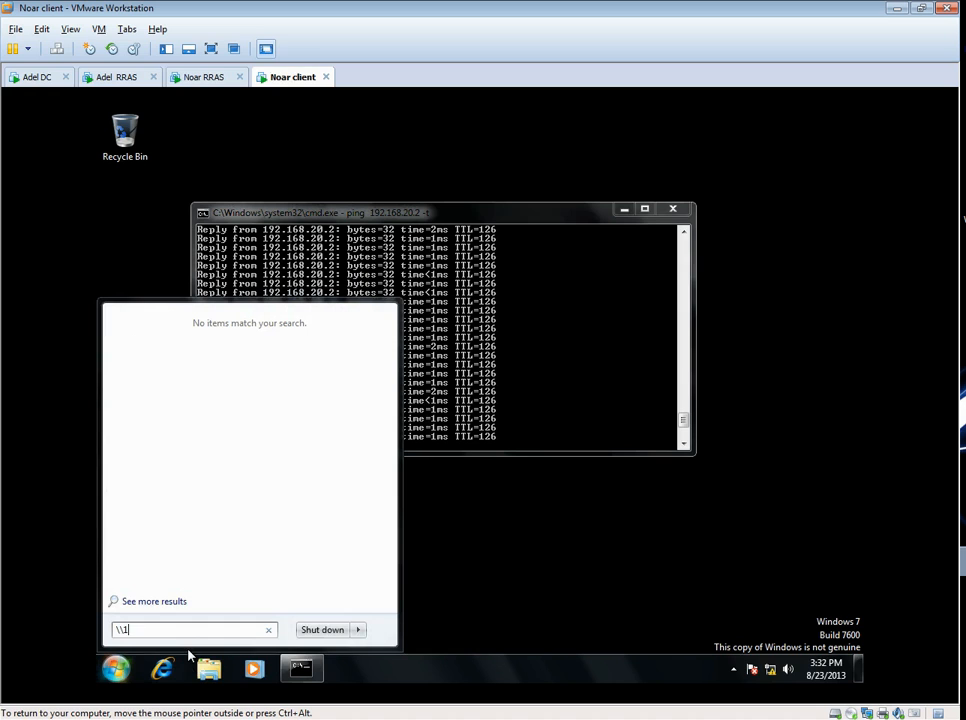
type("92.168.20.2")
key("Return")
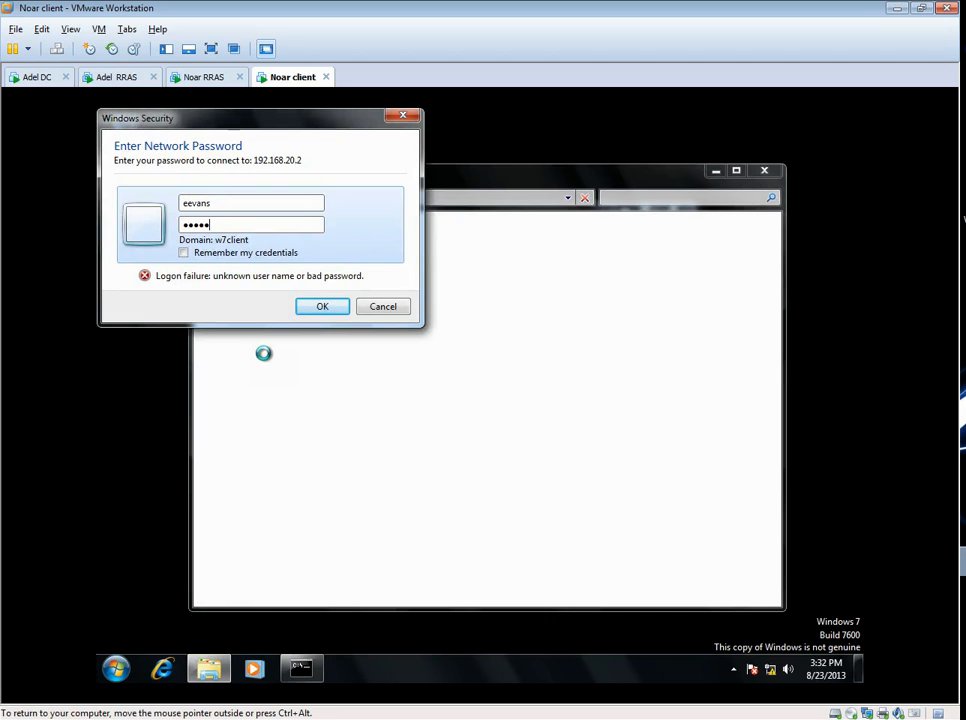
key("Return")
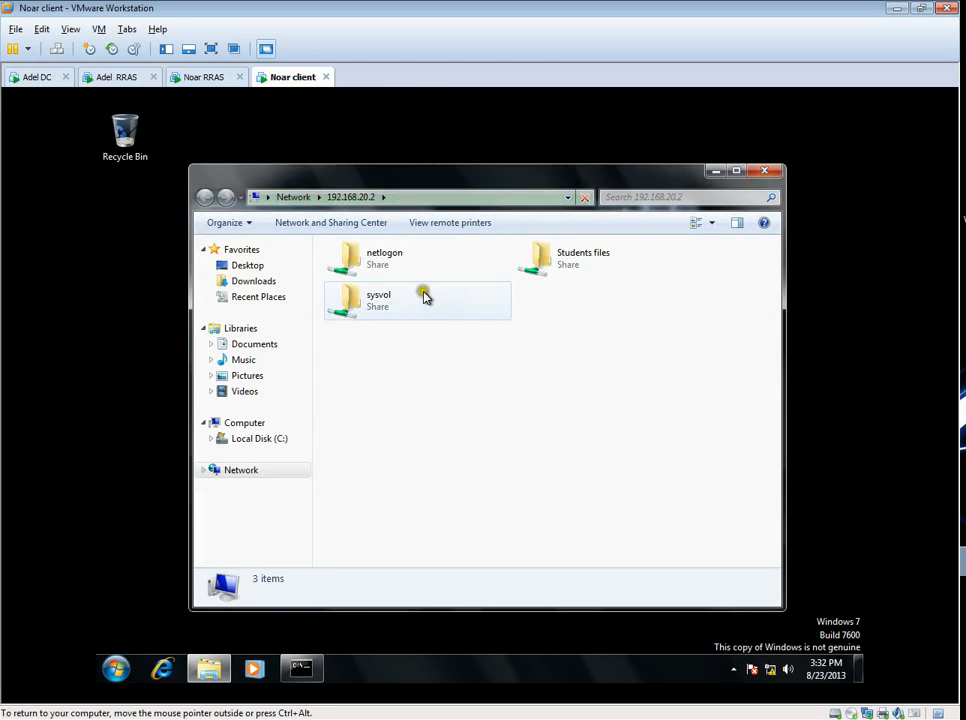
- View the Adel DC BG picture in the Students files share, and close the picture and the share window
double_click(556, 262)
left_click(366, 267)
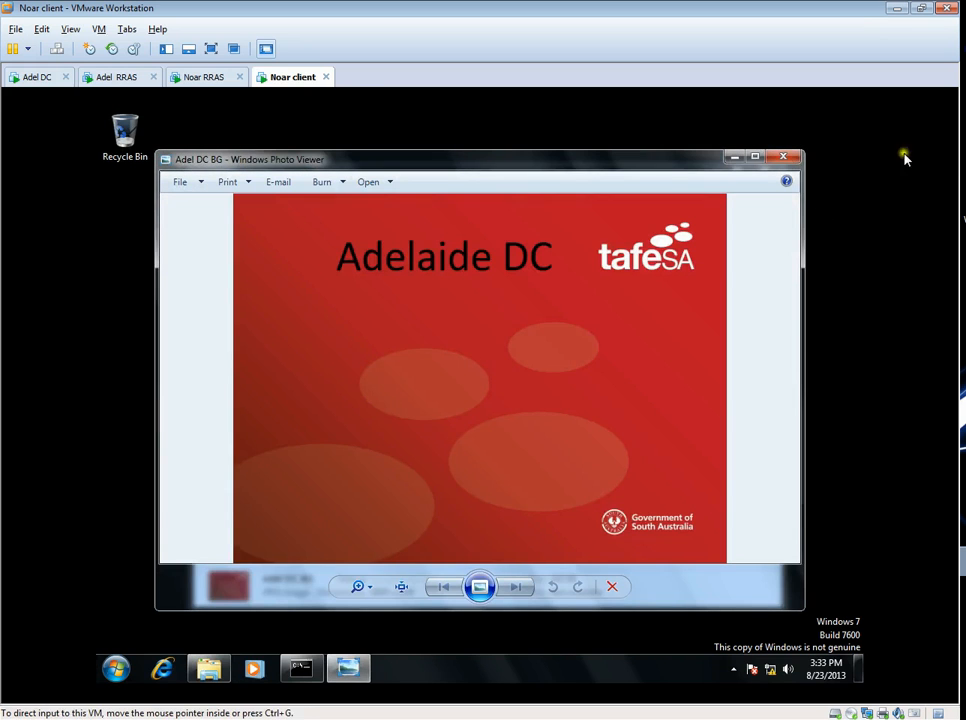
left_click(793, 157)
left_click(776, 172)
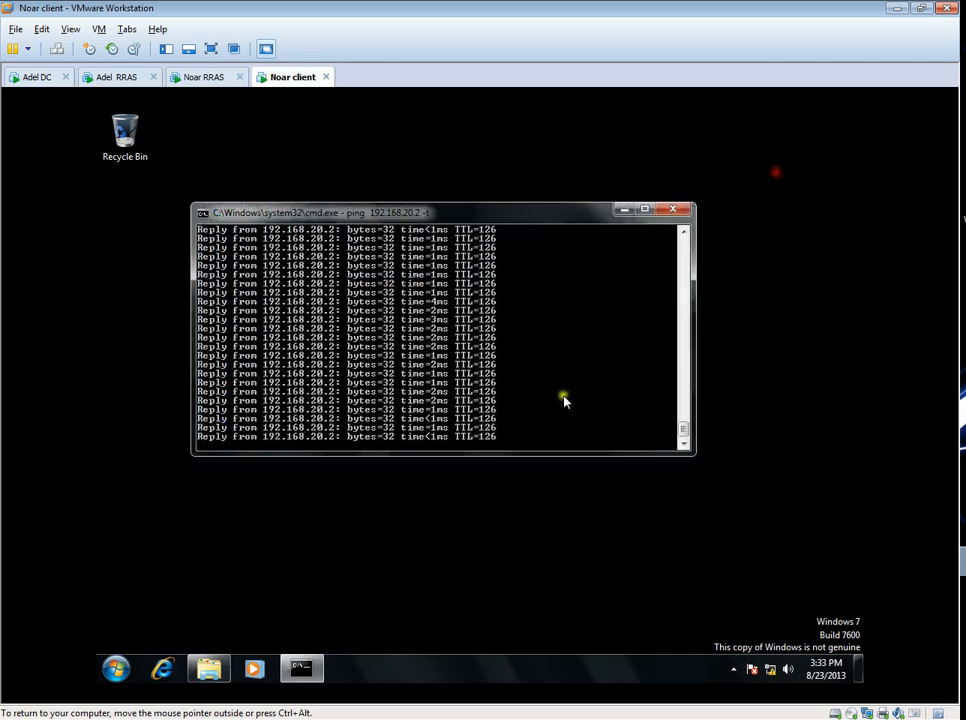